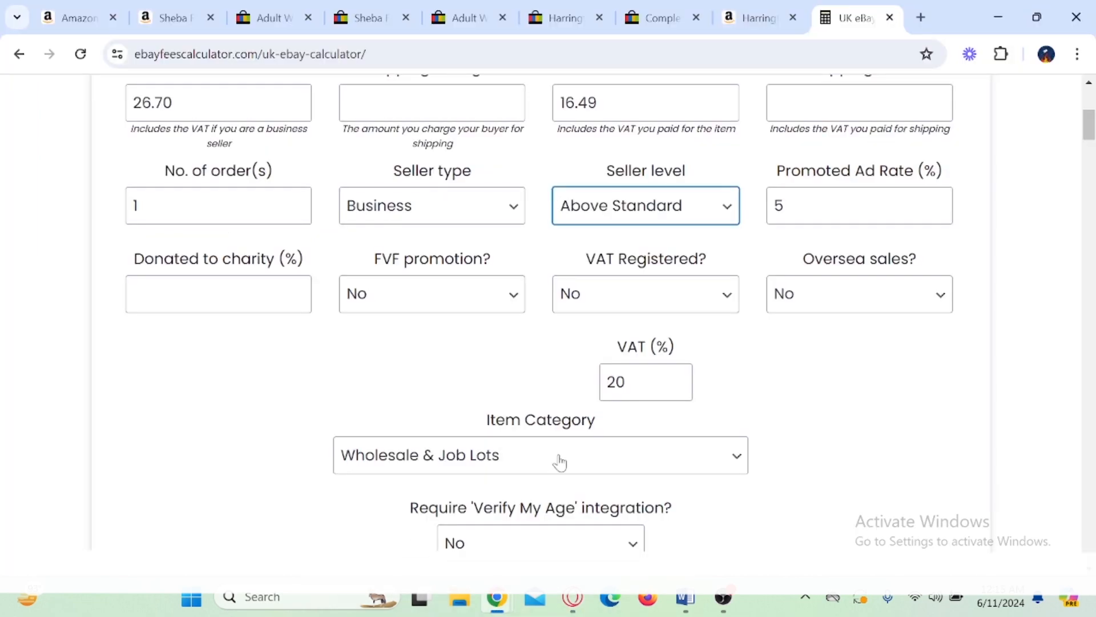
Step: Highlight the VAT rate value in the calculator and handwrite "15+20" beside it with the screen pen
scroll(558, 460, down, 3)
drag(618, 211, 484, 206)
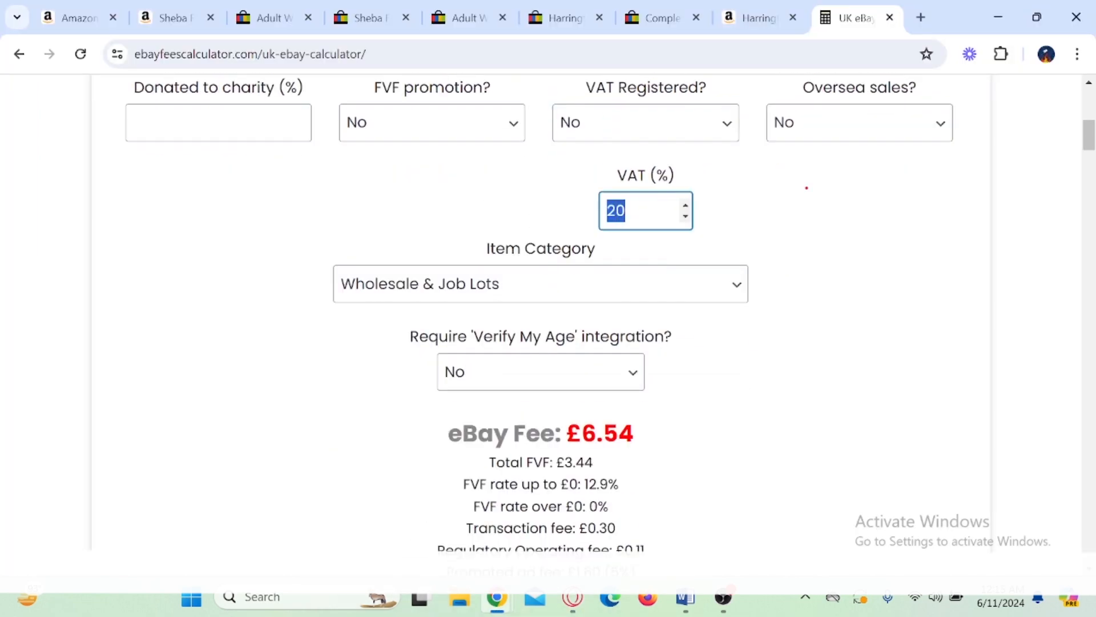
drag(806, 187, 807, 215)
mouse_move(867, 167)
mouse_down()
mouse_move(851, 223)
mouse_move(926, 192)
mouse_up()
drag(900, 187, 902, 207)
drag(942, 174, 981, 196)
drag(1019, 161, 999, 186)
Step: Handwrite "5" and "0.36" beneath the 15+20 note and circle the 0.36
mouse_move(839, 291)
mouse_down()
mouse_move(855, 316)
mouse_move(844, 330)
mouse_up()
drag(861, 269, 838, 289)
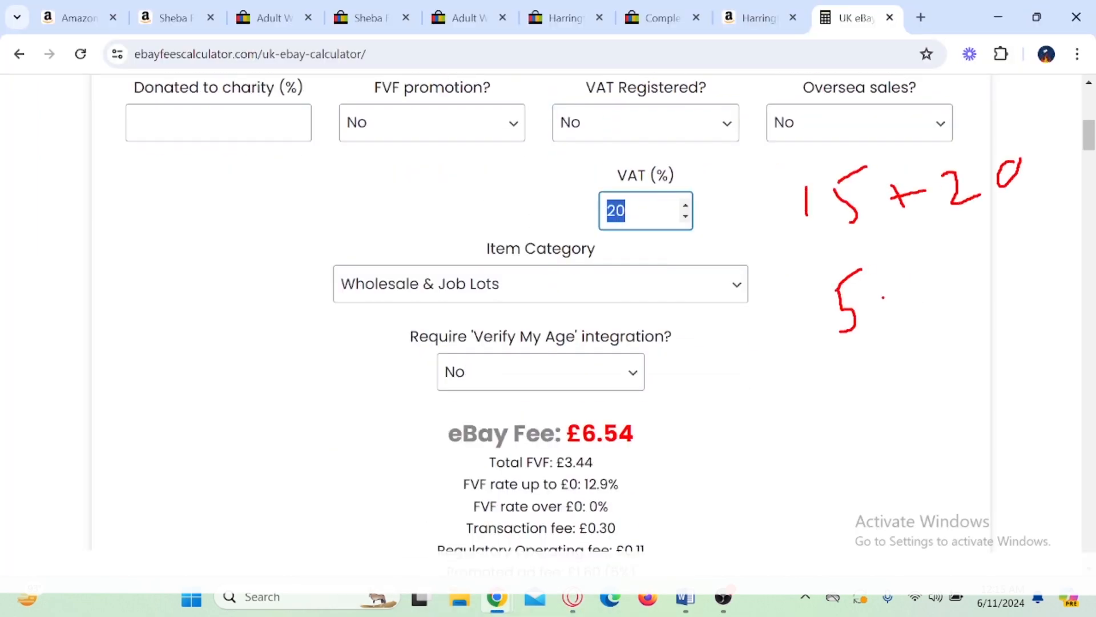
drag(862, 393, 831, 409)
drag(893, 378, 893, 392)
drag(905, 357, 945, 402)
drag(982, 317, 993, 342)
drag(905, 324, 1015, 298)
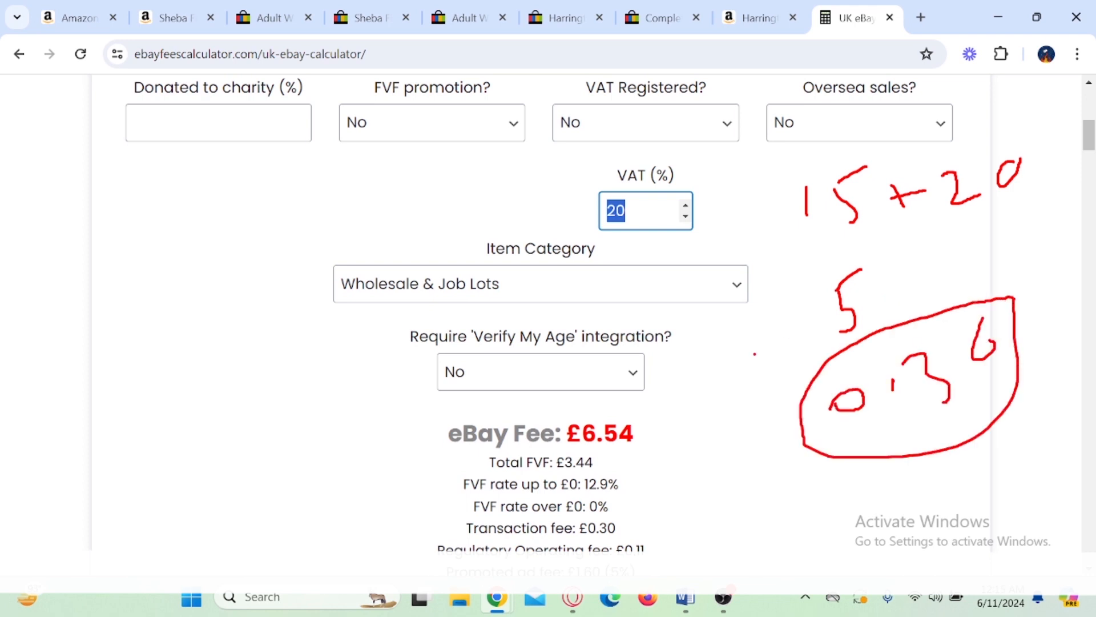
Step: Handwrite "41 %" beneath the charity donation field, circle the 41, and clear all pen marks
mouse_move(232, 236)
mouse_down()
mouse_move(265, 273)
mouse_move(287, 262)
mouse_up()
drag(300, 203, 293, 215)
drag(373, 209, 361, 245)
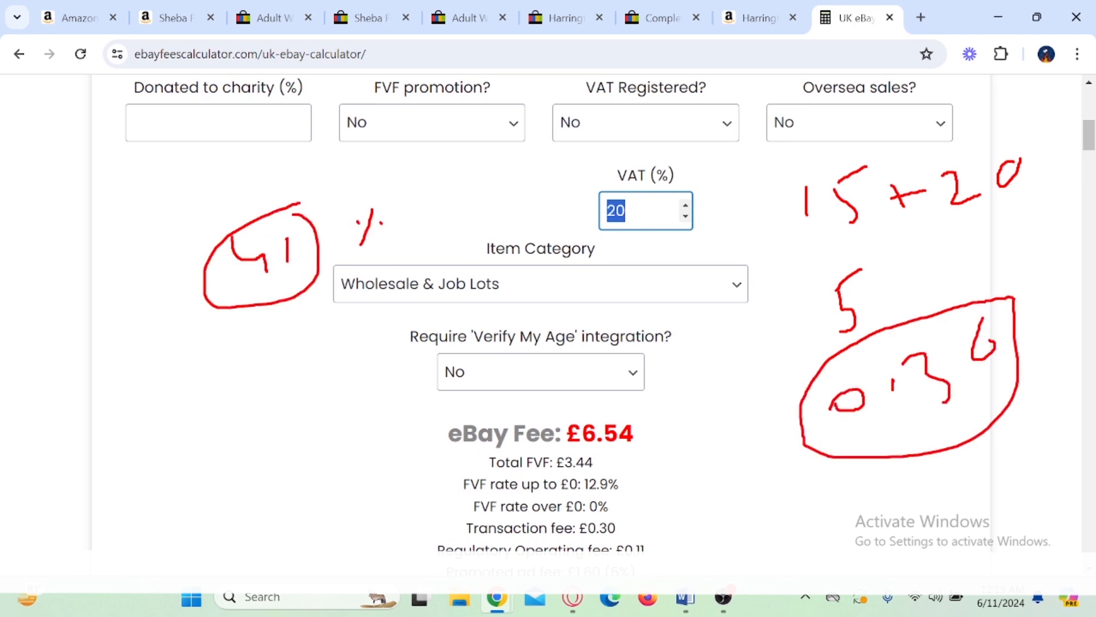
key(Escape)
Step: Mark the Total Profit amount in the calculator results with a drawn box and clear the mark
scroll(246, 273, down, 3)
key(ctrl+2)
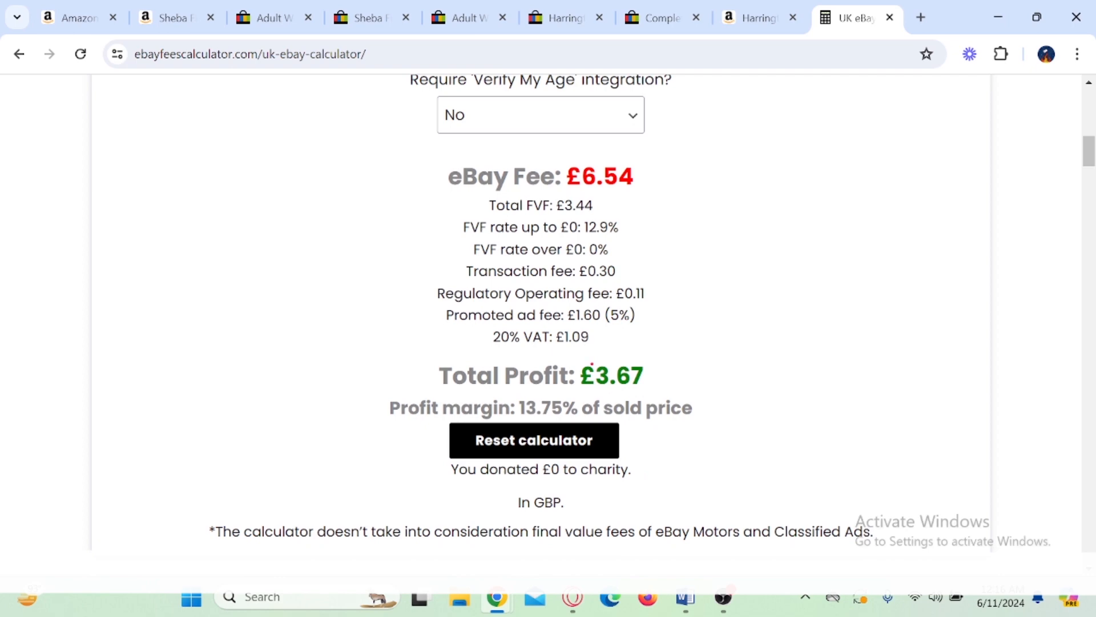
mouse_move(570, 344)
mouse_down()
mouse_move(651, 407)
mouse_move(715, 354)
mouse_up()
key(Escape)
Step: Set the seller type to Private, reselect the seller level, and check the recalculated results
scroll(764, 362, up, 5)
click(419, 206)
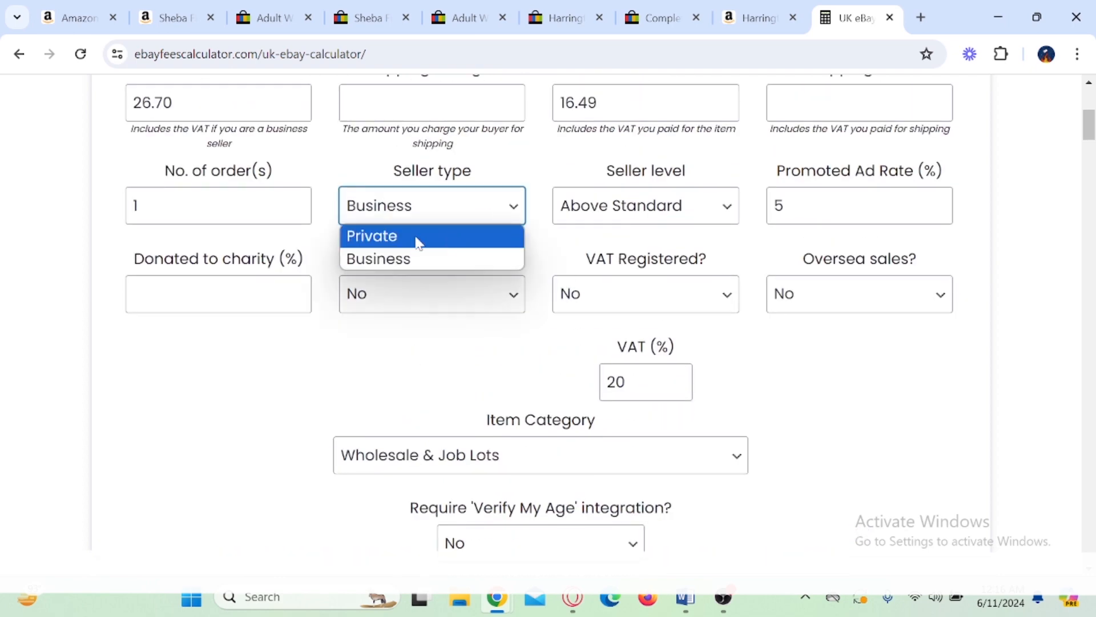
click(419, 235)
scroll(419, 235, down, 4)
scroll(680, 311, up, 4)
click(676, 303)
click(622, 257)
scroll(621, 255, down, 4)
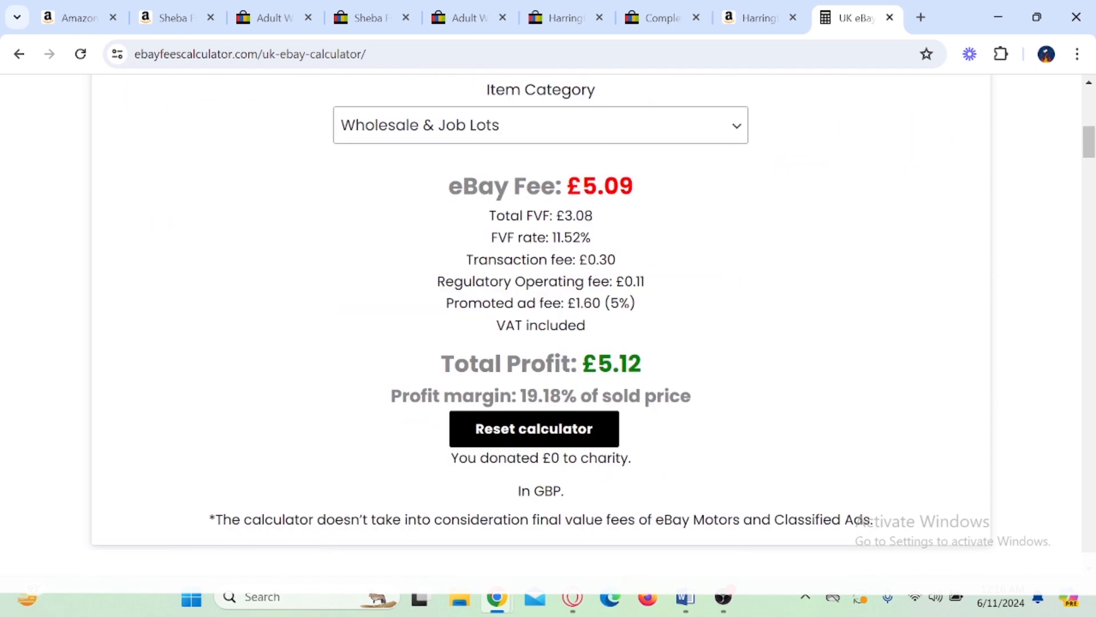
Step: Clear the promoted ad rate and highlight the recalculated total profit
scroll(782, 276, up, 5)
click(781, 276)
key(BackSpace)
scroll(808, 367, down, 5)
double_click(619, 256)
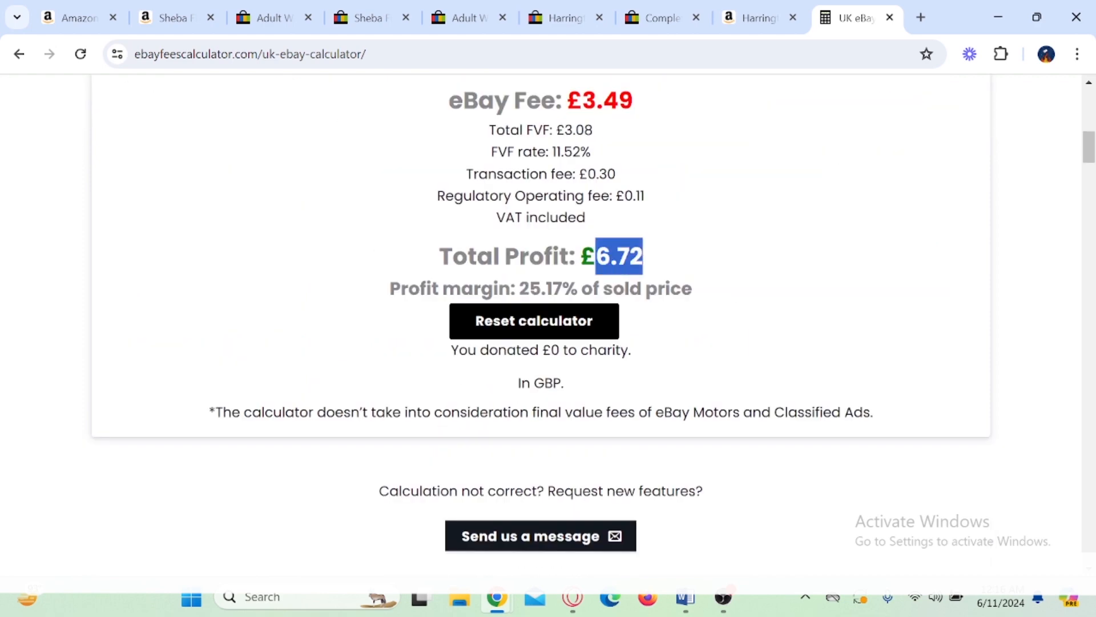
Step: Look over the recalculated fee and profit breakdown and switch to the Opera browser
scroll(695, 273, up, 3)
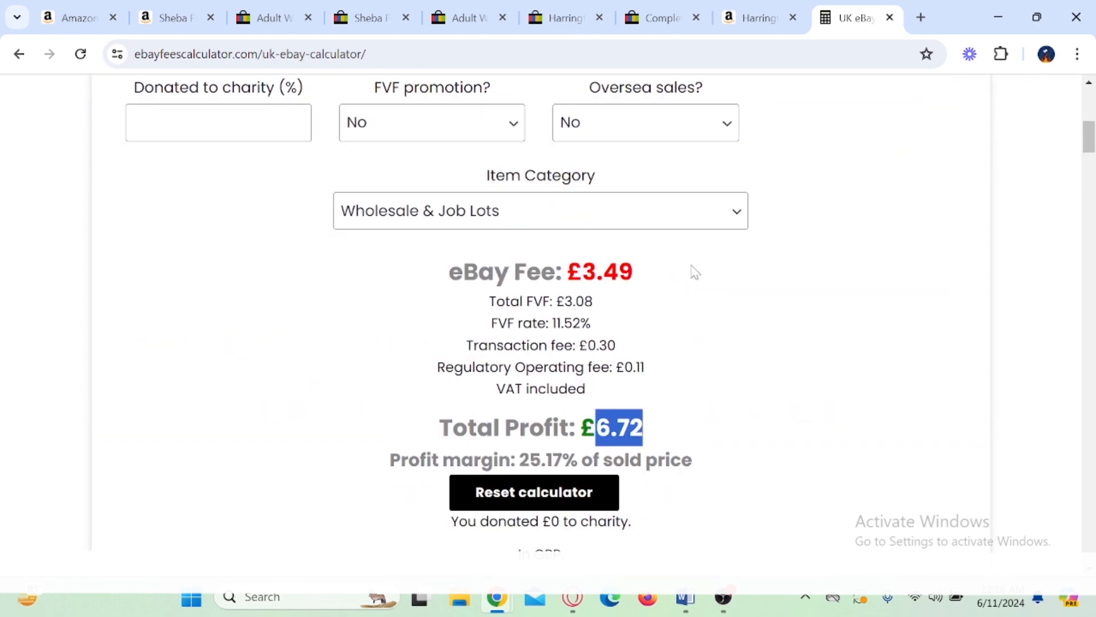
scroll(695, 273, down, 2)
click(573, 598)
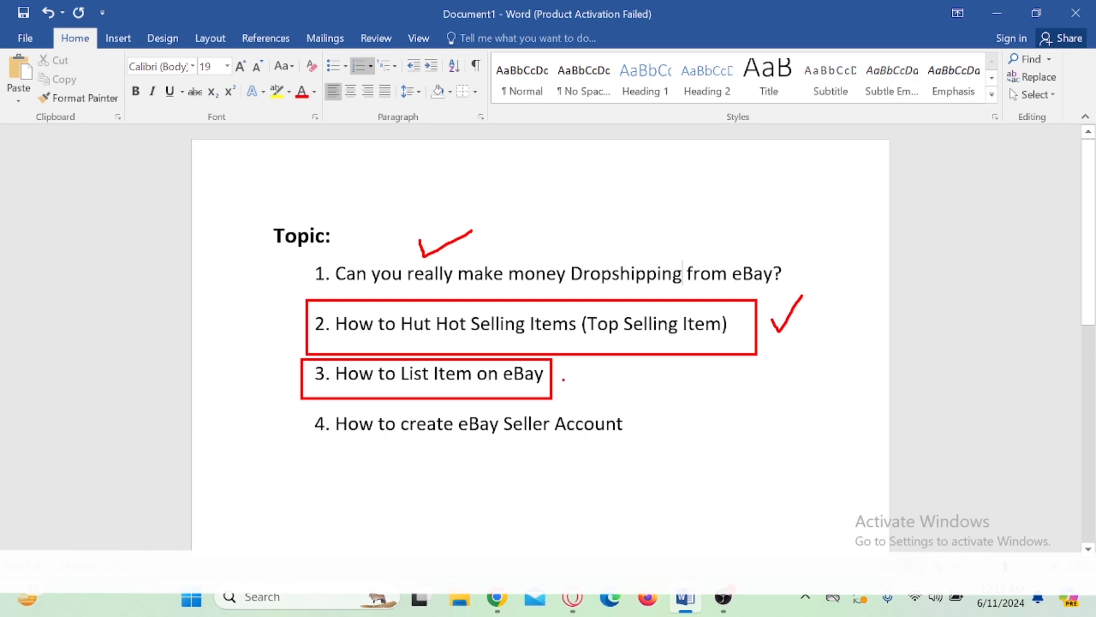
Step: In the Word topic list, tick "How to List Item on eBay" and draw an arrow to "How to create eBay Seller Account"
drag(562, 376, 592, 365)
mouse_move(617, 369)
mouse_down()
mouse_move(688, 395)
mouse_move(656, 423)
mouse_move(640, 421)
mouse_move(668, 441)
mouse_up()
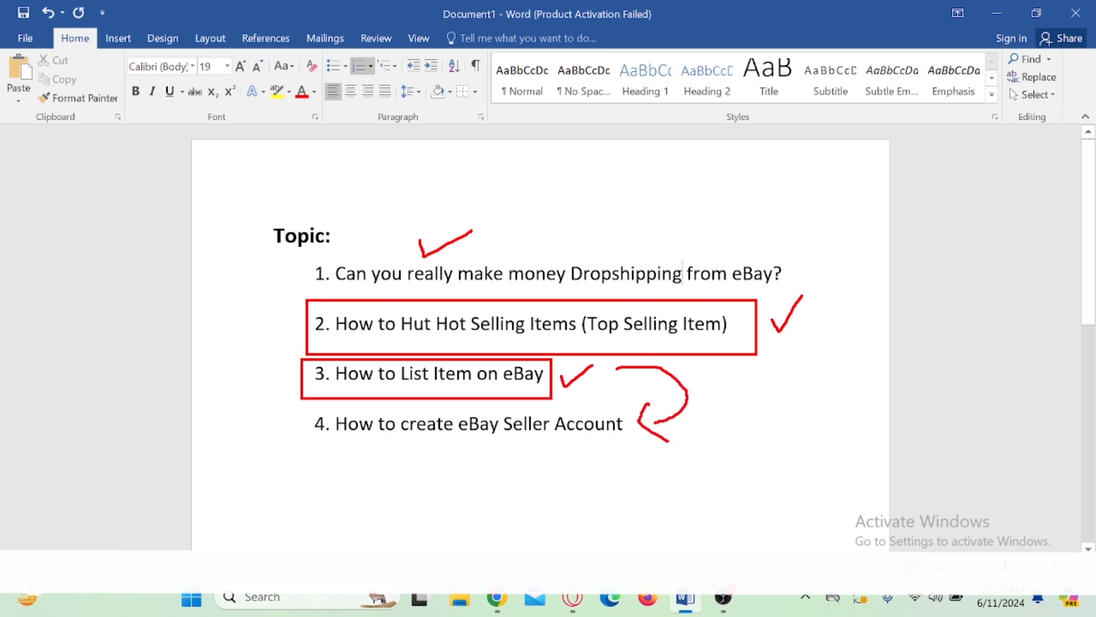
Step: Draw a box around the whole topic list, tick topics 1 and 2, and draw a connecting line from topic 2 to topic 3
mouse_move(249, 197)
mouse_down()
mouse_move(643, 425)
mouse_move(802, 494)
mouse_up()
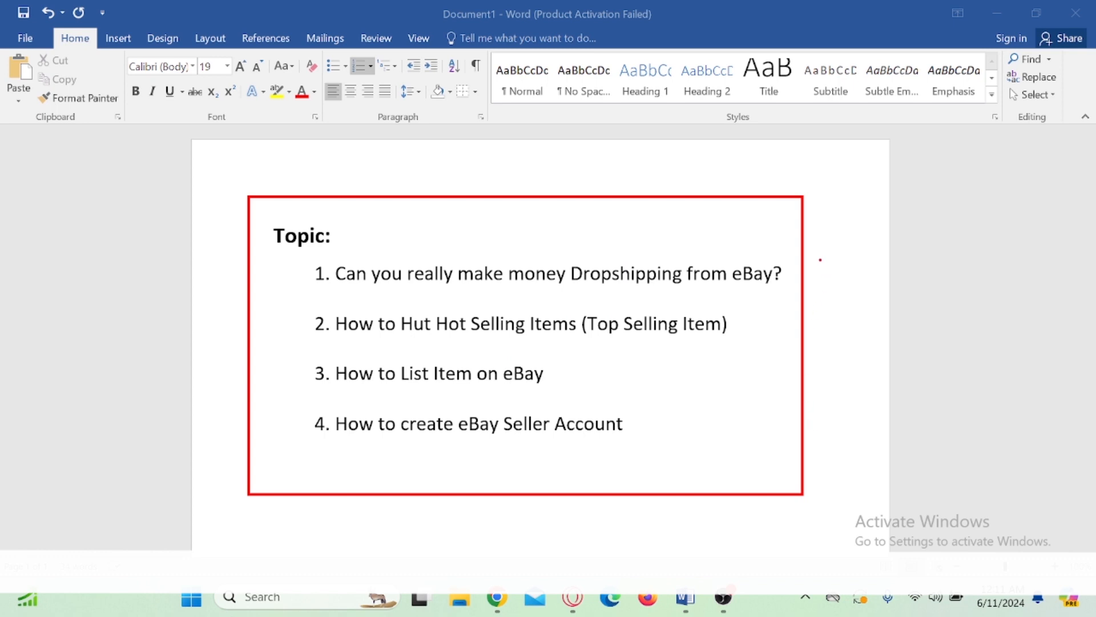
mouse_move(820, 260)
mouse_down()
mouse_move(831, 278)
mouse_move(856, 250)
mouse_up()
drag(740, 317, 777, 309)
mouse_move(751, 303)
mouse_down()
mouse_move(780, 302)
mouse_move(721, 374)
mouse_move(600, 376)
mouse_up()
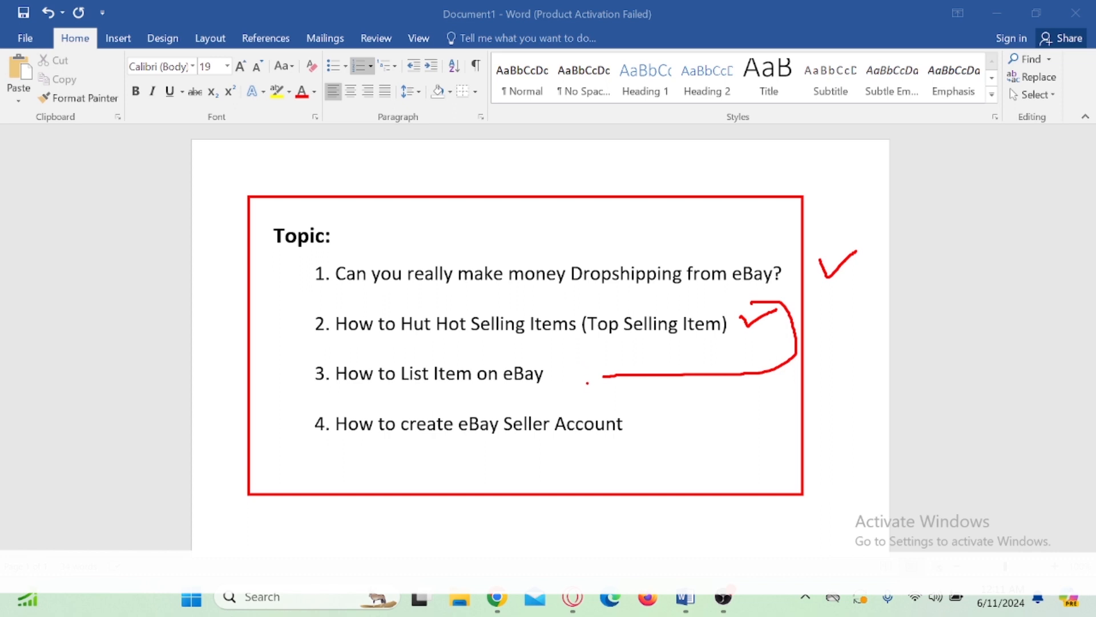
Step: Draw an arrow from topic 3 to topic 4, loop around topics 2 and 3, and mark beneath topic 4
mouse_move(606, 378)
mouse_down()
mouse_move(713, 401)
mouse_move(658, 416)
mouse_move(674, 451)
mouse_up()
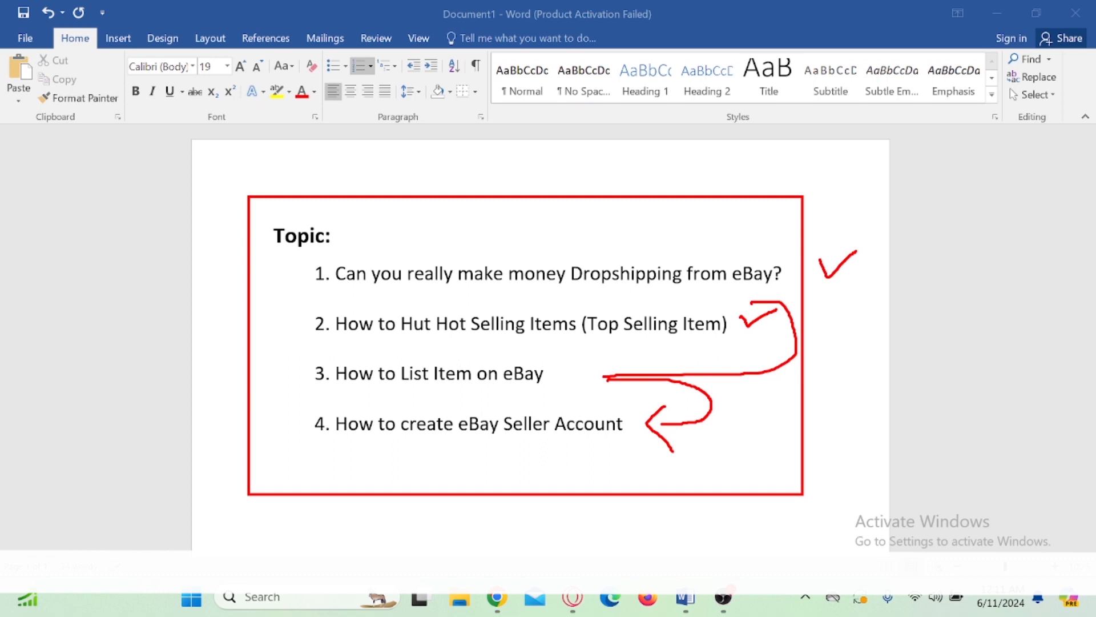
mouse_move(319, 402)
mouse_down()
mouse_move(275, 323)
mouse_move(437, 290)
mouse_move(805, 301)
mouse_up()
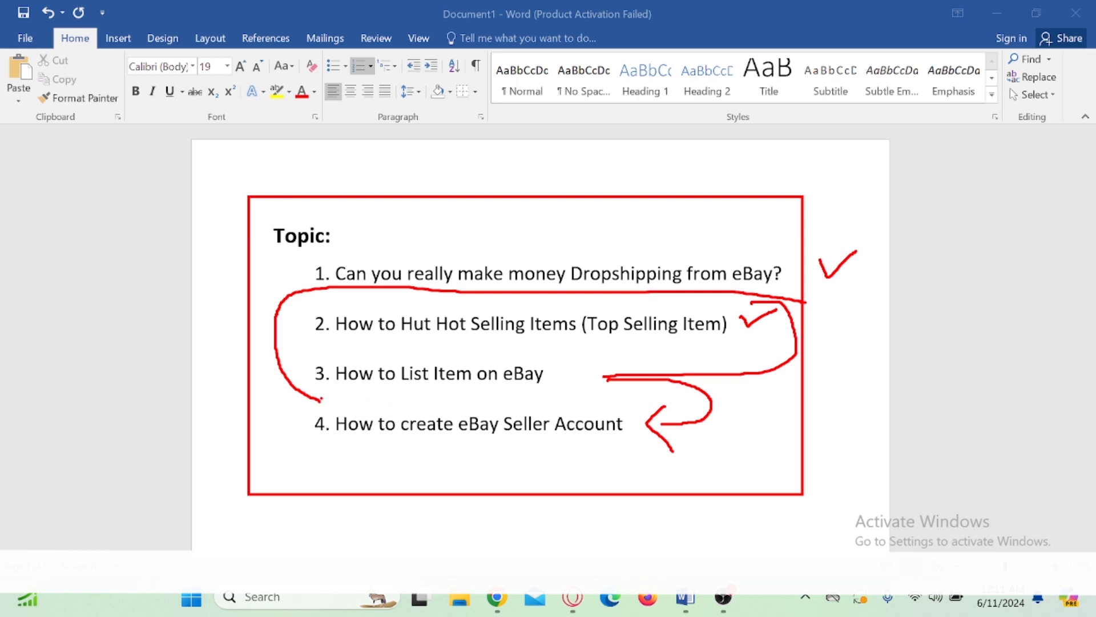
drag(320, 399, 605, 376)
mouse_move(382, 452)
mouse_down()
mouse_move(399, 475)
mouse_move(451, 445)
mouse_up()
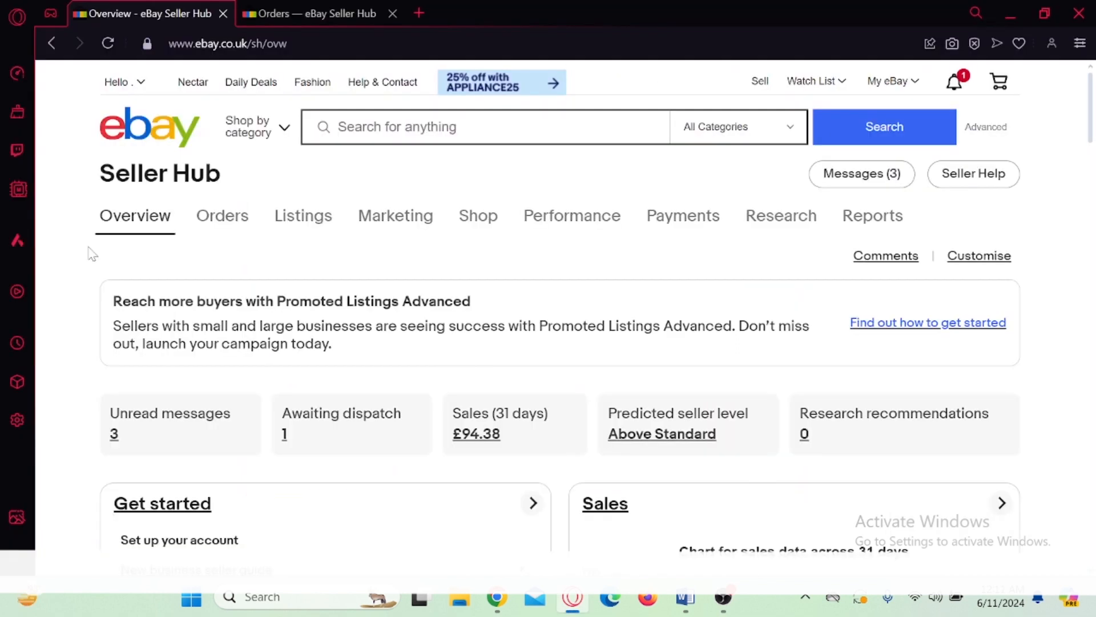
Step: Find the 31-day sales chart in eBay Seller Hub, box its most recent sales bar, and clear the mark
scroll(92, 253, down, 5)
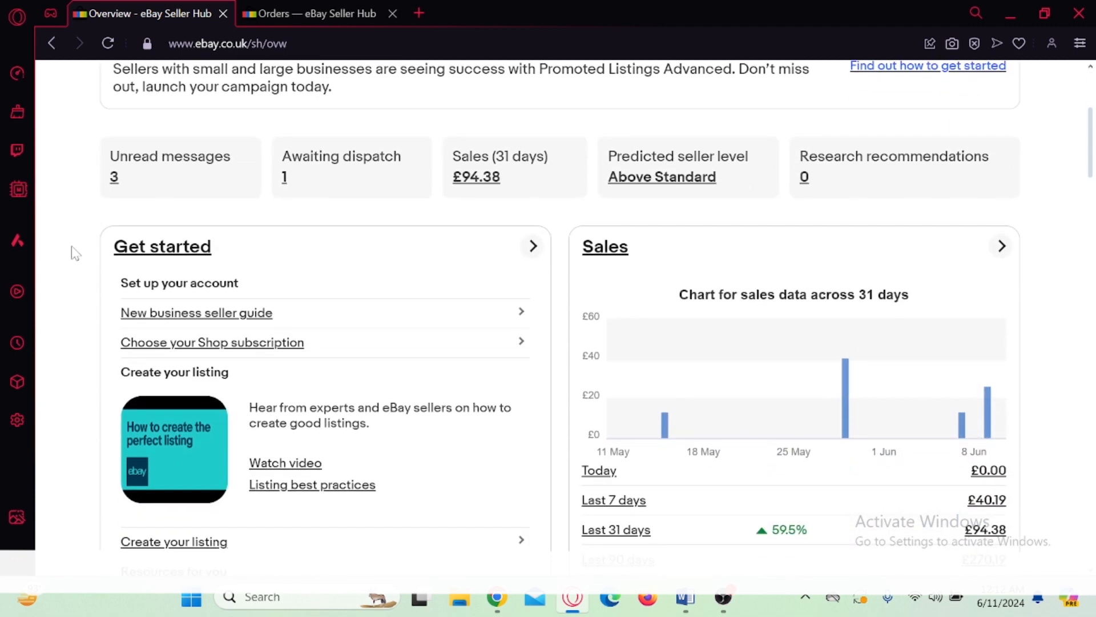
scroll(79, 255, down, 2)
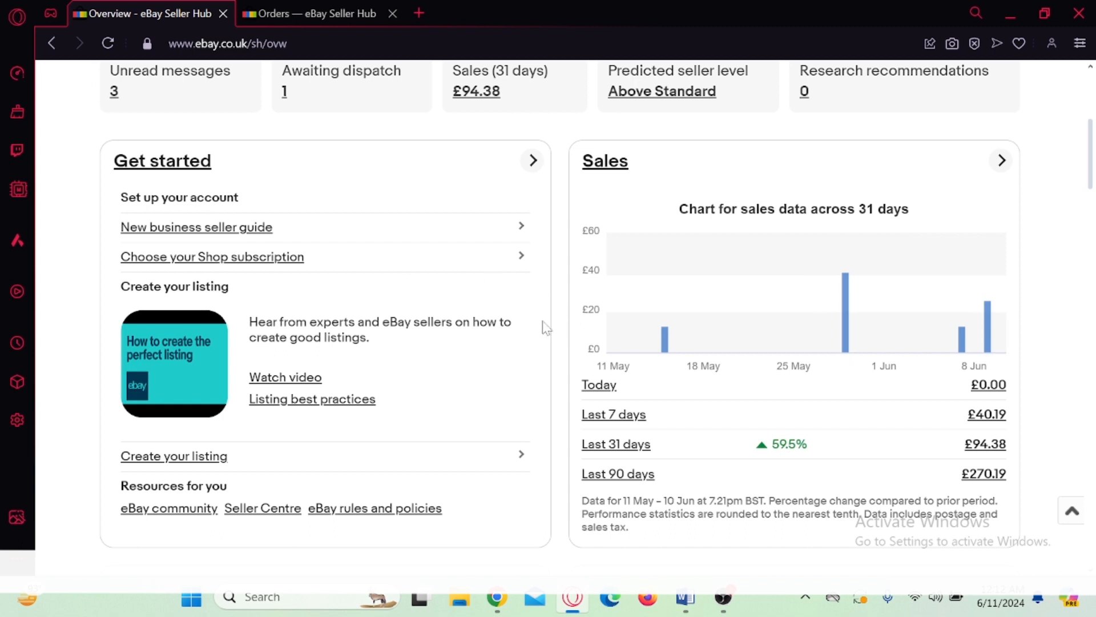
drag(962, 287, 1011, 369)
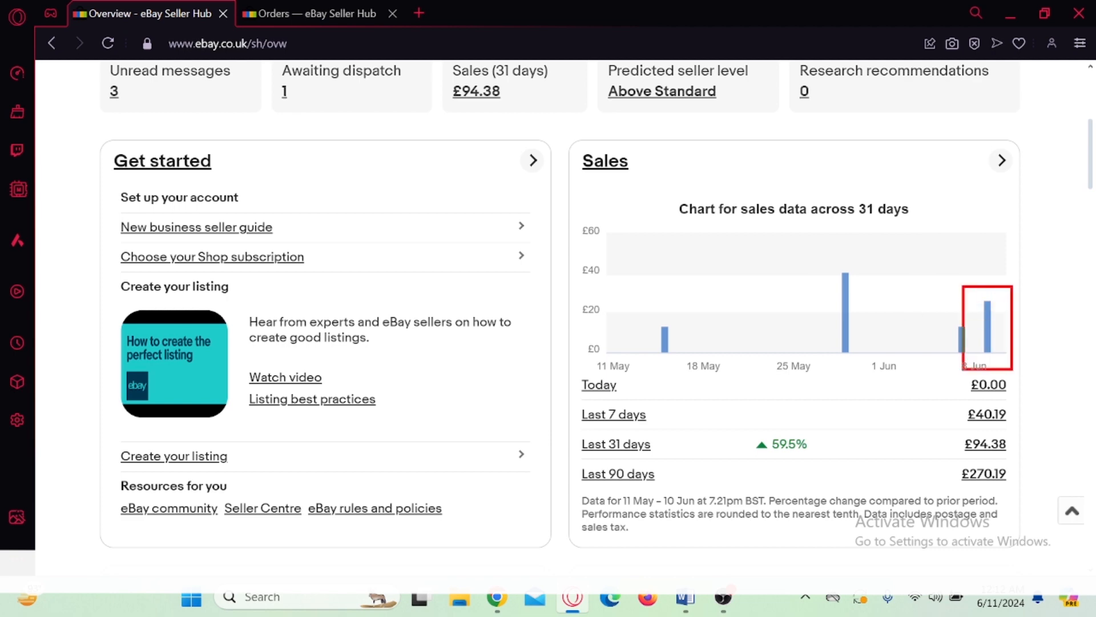
key(Escape)
Step: Box and tick the active listings count in the Listings section and return to the start of the overview
scroll(716, 370, down, 10)
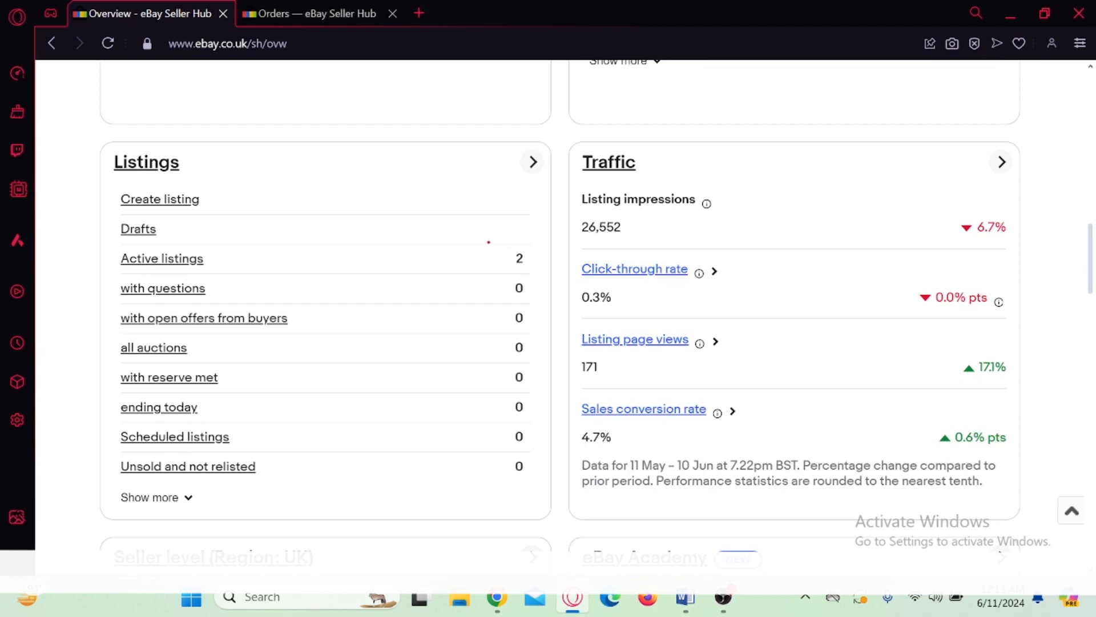
mouse_move(489, 235)
mouse_down()
mouse_move(545, 280)
mouse_move(566, 281)
mouse_move(581, 260)
mouse_up()
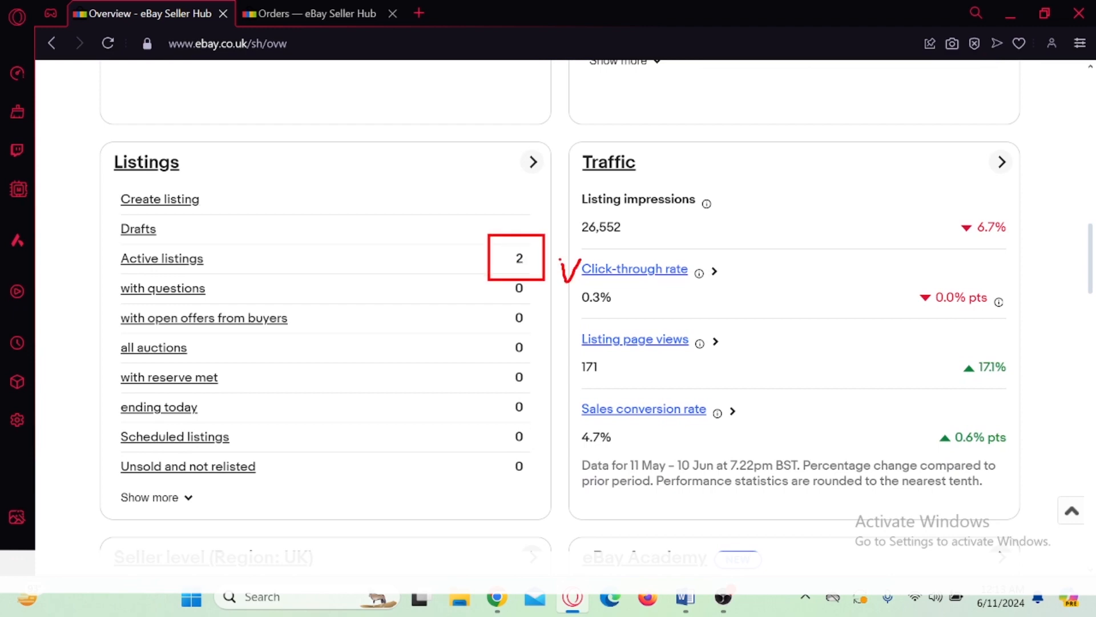
scroll(489, 364, up, 15)
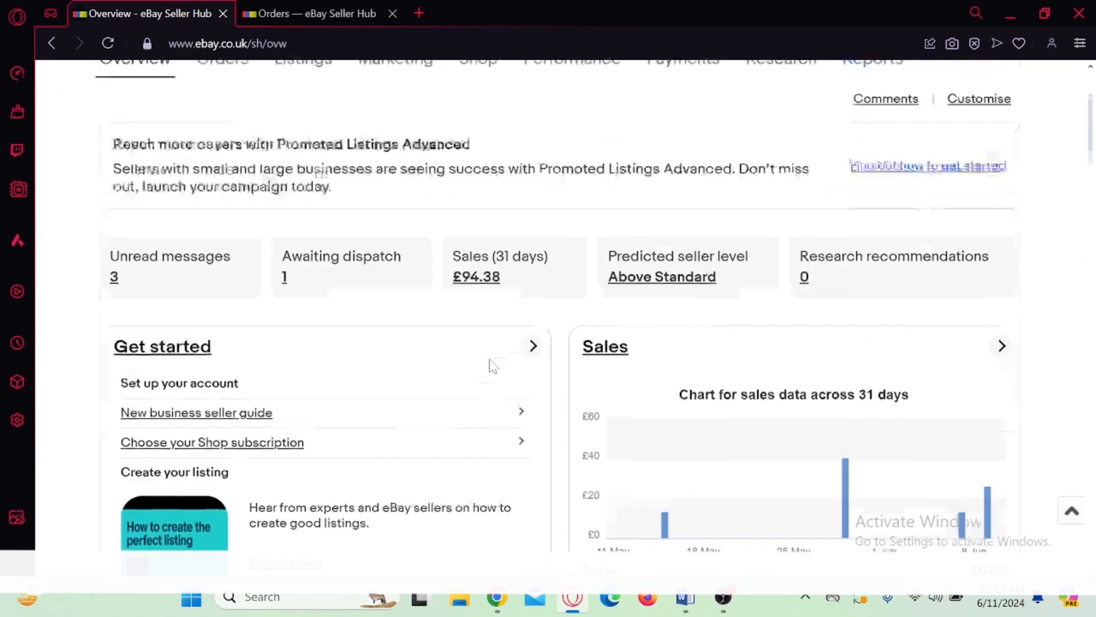
scroll(493, 366, down, 2)
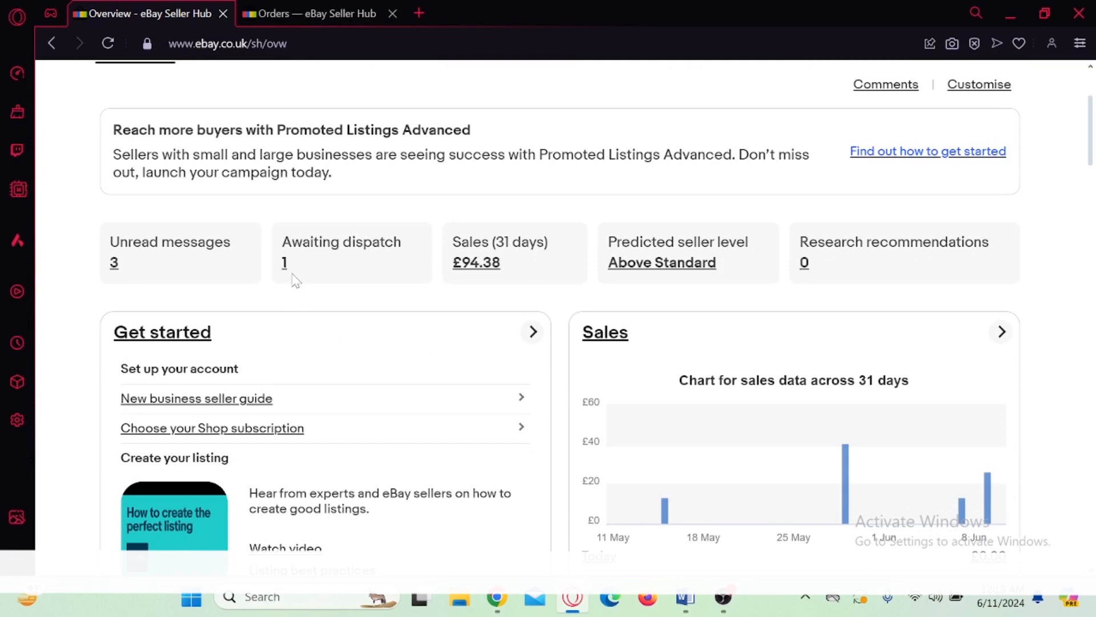
scroll(292, 309, up, 3)
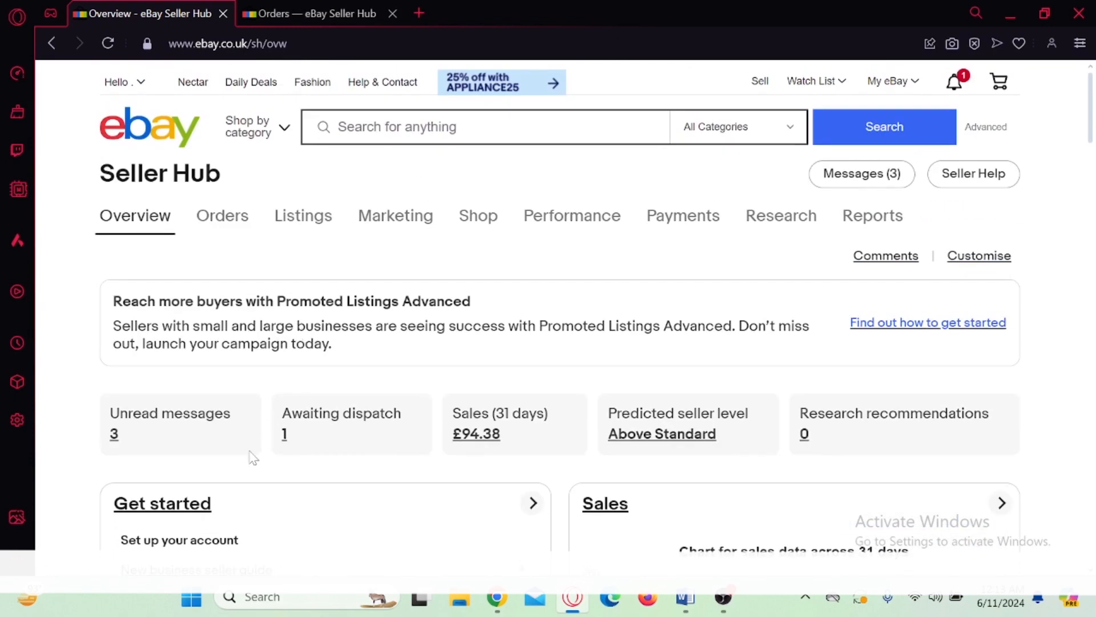
Step: Open the Seller Hub orders page and examine the dog food order awaiting dispatch
mouse_move(220, 226)
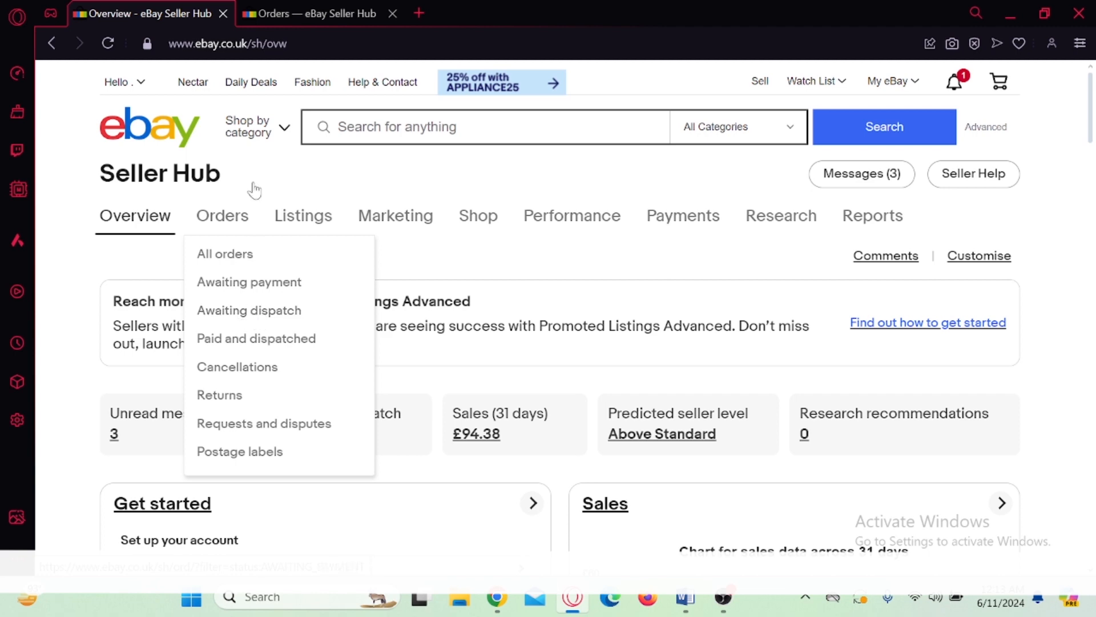
click(317, 8)
scroll(215, 367, up, 1)
scroll(215, 367, down, 5)
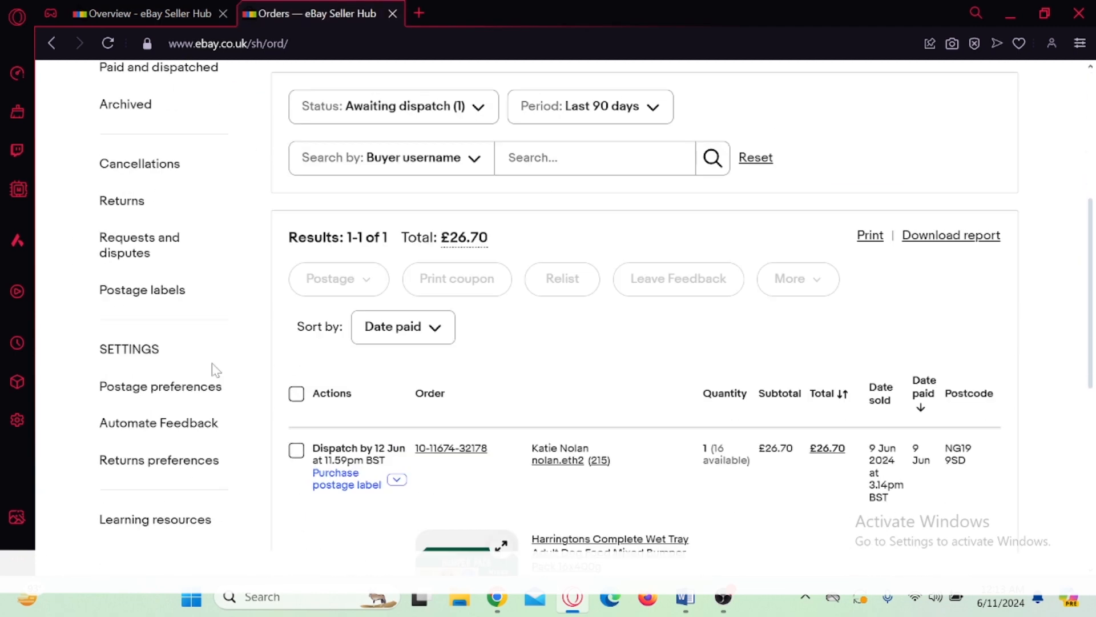
scroll(215, 372, down, 3)
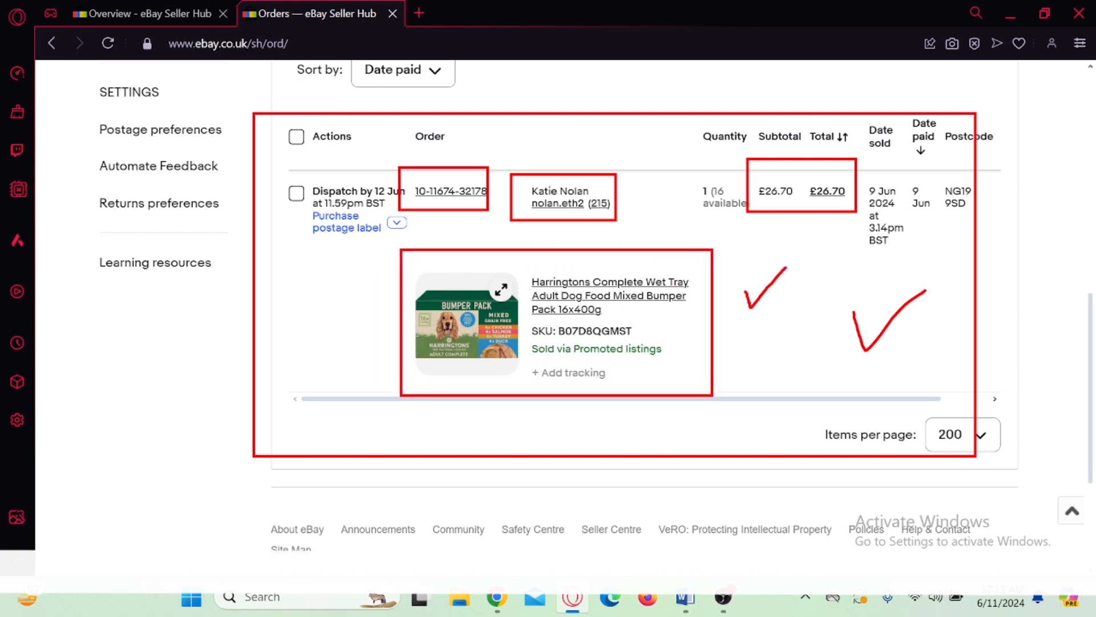
Step: Switch to the Harringtons dog food page on Amazon in Chrome, mark its price with a drawn box, and clear the mark
mouse_move(499, 605)
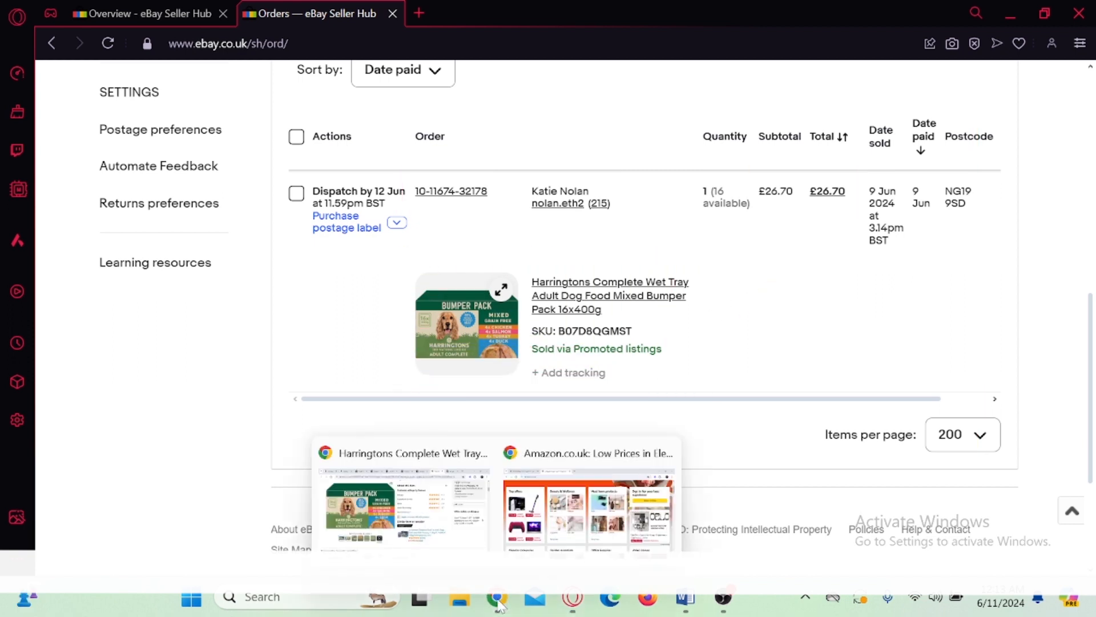
click(432, 537)
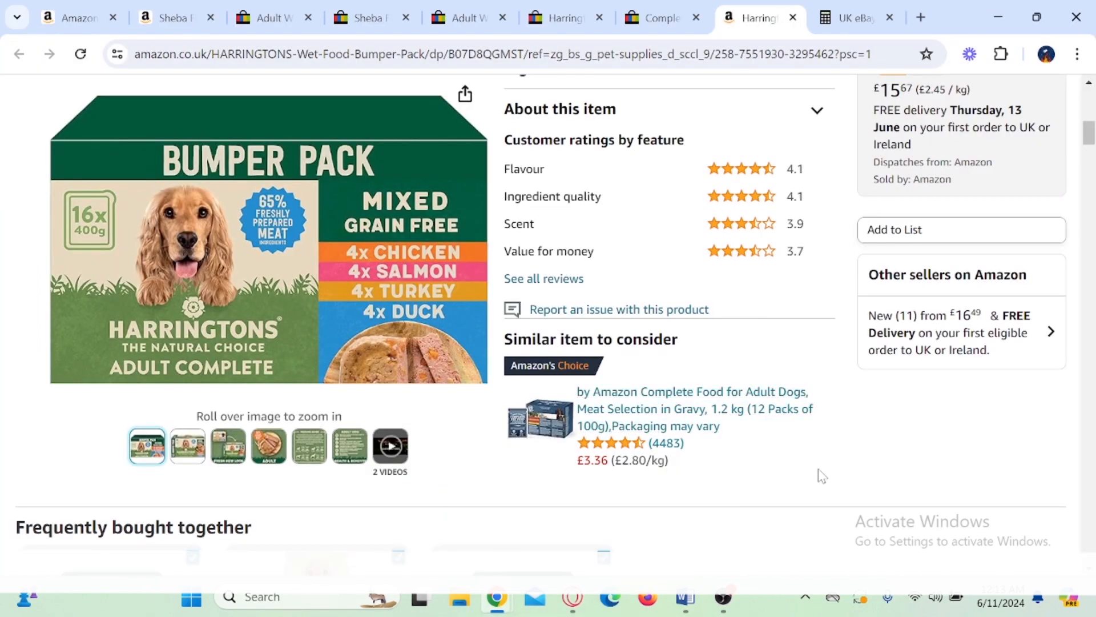
scroll(821, 476, up, 10)
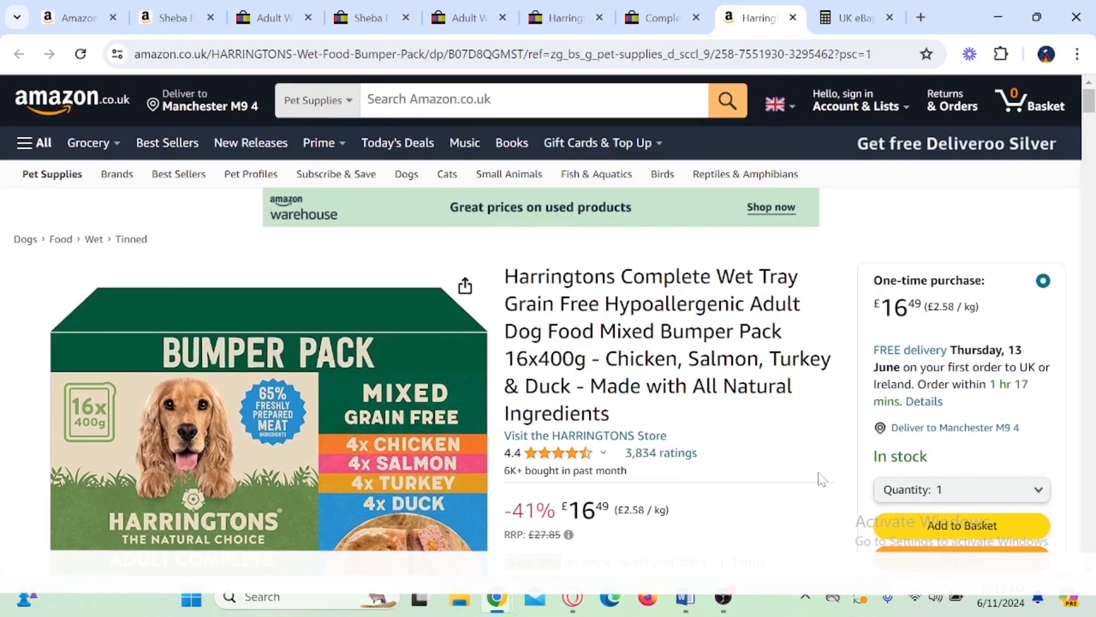
scroll(821, 479, down, 5)
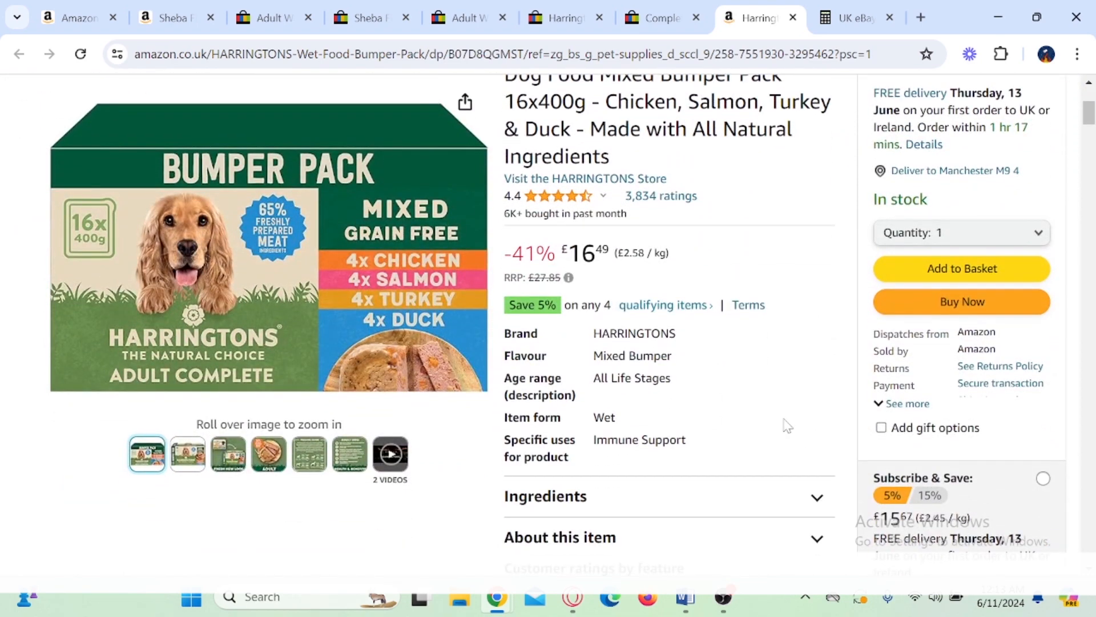
scroll(780, 400, down, 2)
scroll(784, 400, up, 2)
drag(558, 229, 687, 272)
key(Escape)
Step: Box and tick the FREE delivery offer in the product's purchase details and clear the marks
scroll(805, 347, up, 3)
key(ctrl+2)
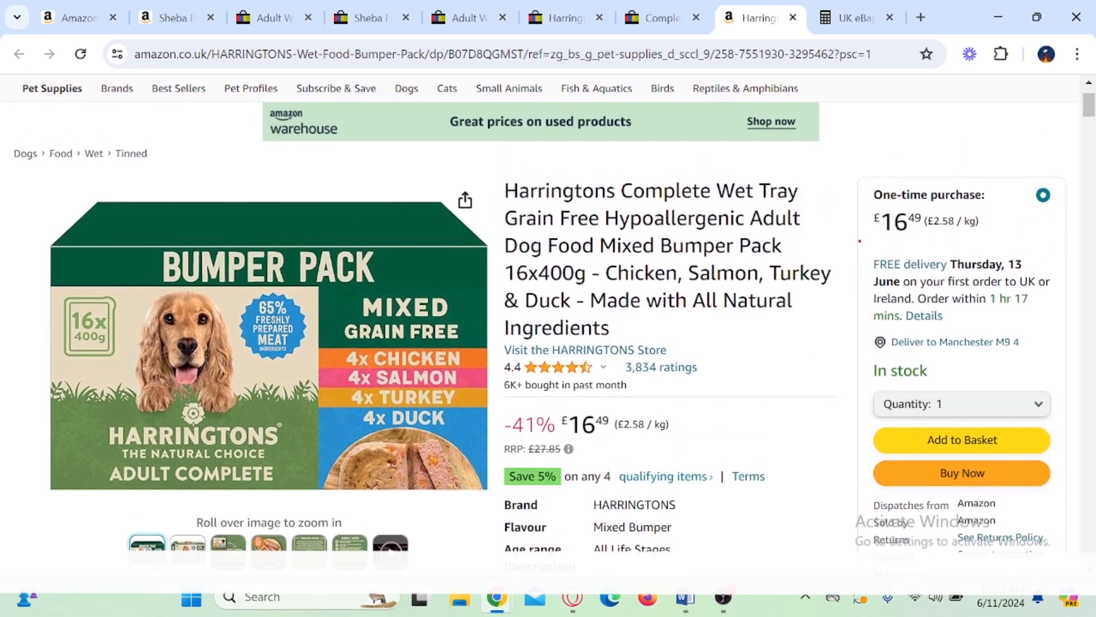
drag(859, 241, 965, 293)
mouse_move(1010, 245)
mouse_down()
mouse_move(1023, 268)
mouse_move(1049, 240)
mouse_up()
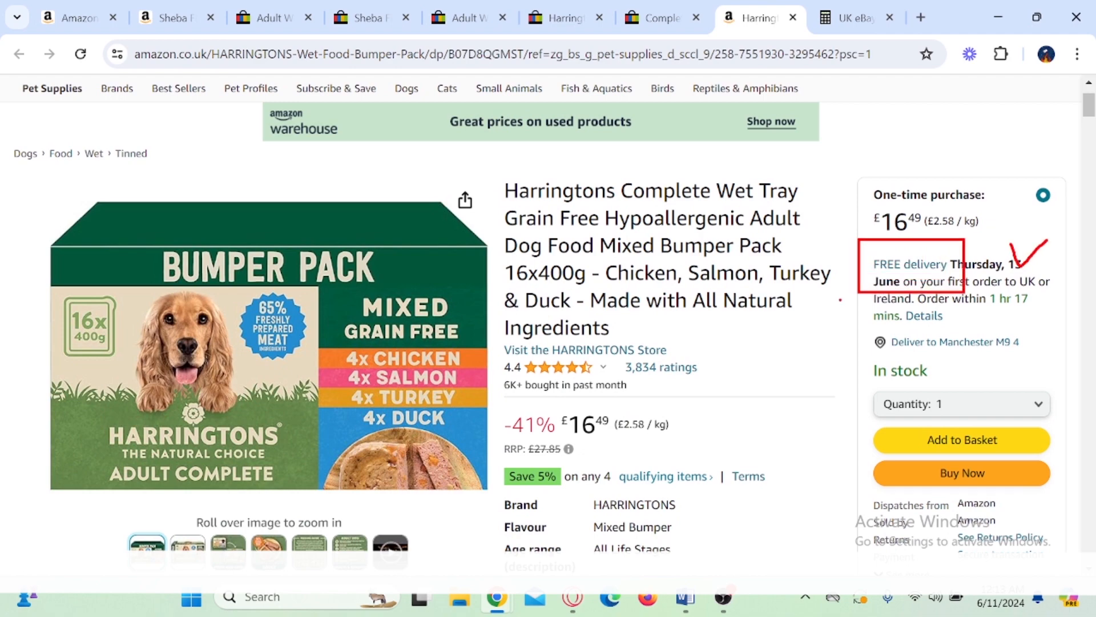
key(Escape)
Step: Mark the product's dispatch and seller details with a drawn box and clear the mark
scroll(741, 354, down, 3)
key(ctrl+2)
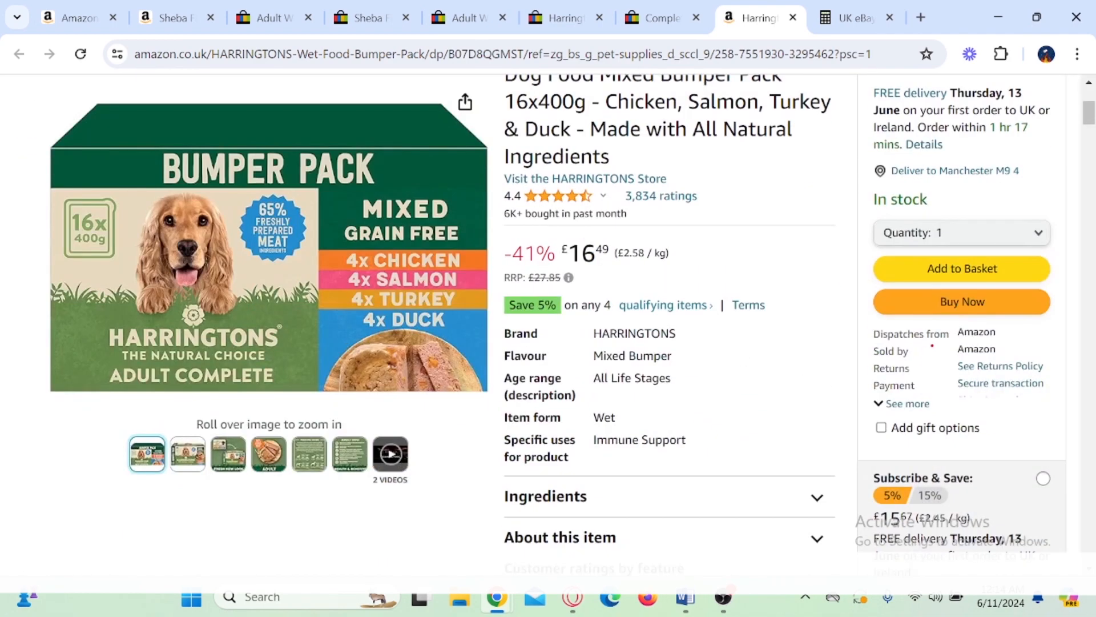
mouse_move(940, 318)
mouse_down()
mouse_move(1005, 364)
mouse_move(1055, 318)
mouse_up()
key(Escape)
scroll(767, 350, down, 3)
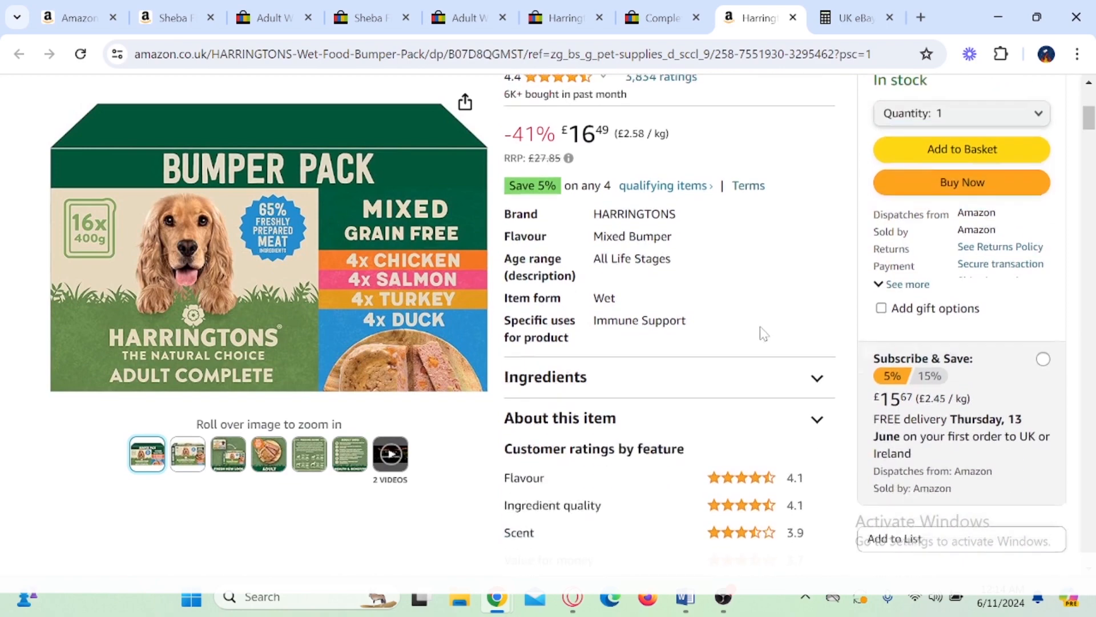
Step: Box and tick the Other sellers on Amazon offer on the product page, and clear the marks
scroll(733, 286, down, 4)
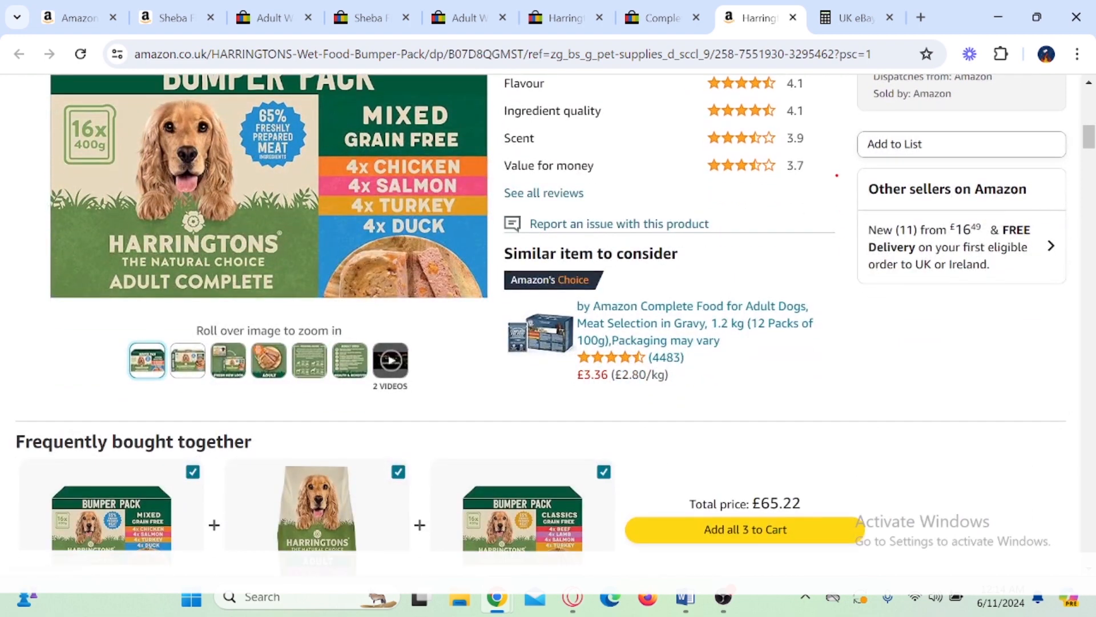
drag(834, 157, 1072, 321)
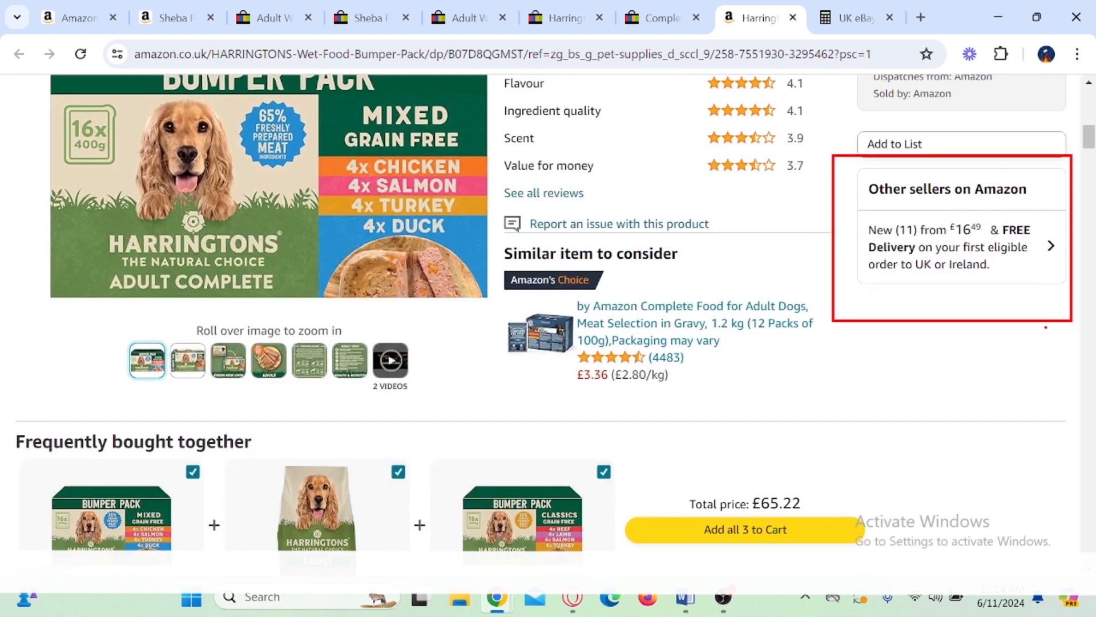
drag(869, 208, 913, 197)
scroll(825, 291, up, 8)
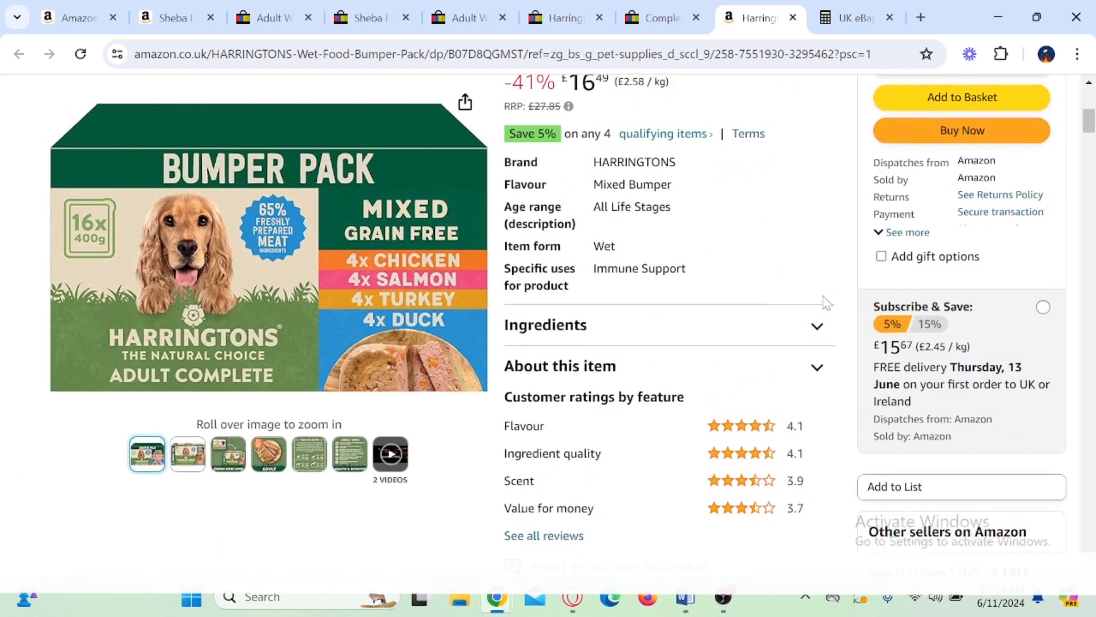
scroll(826, 302, up, 2)
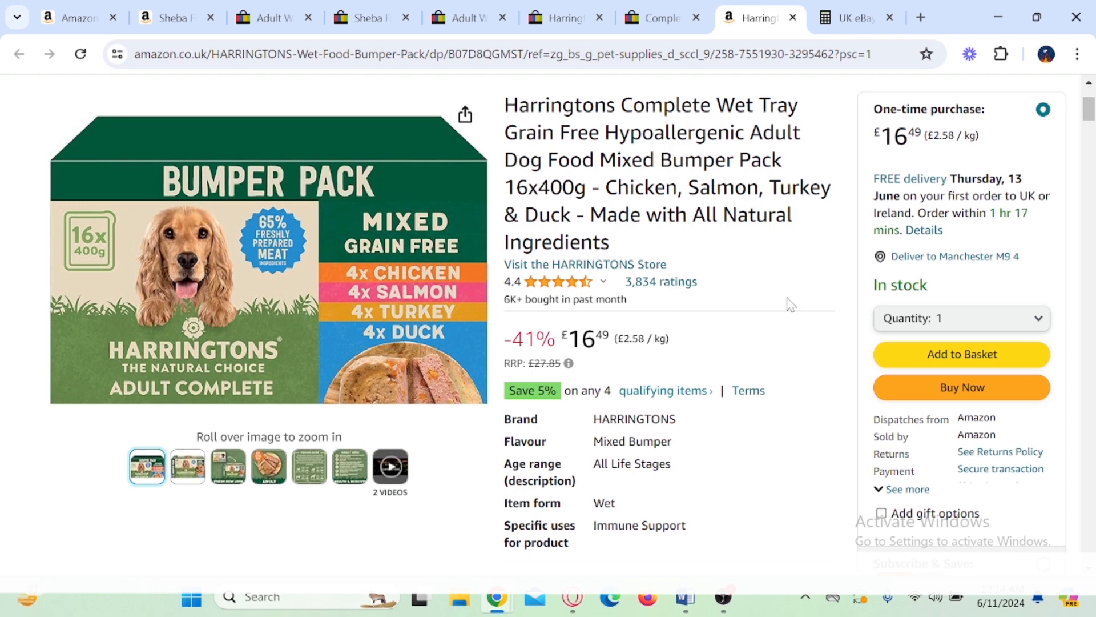
Step: Switch to the UK eBay Fee Calculator, box and tick its Item Cost field, and clear the marks
click(839, 19)
scroll(793, 260, up, 10)
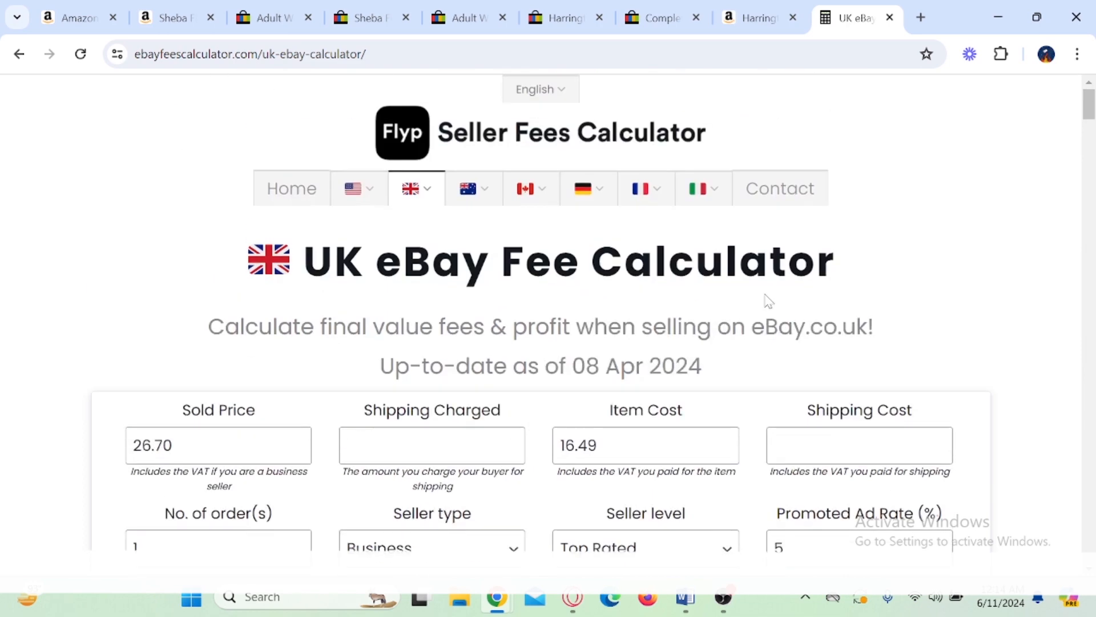
scroll(850, 258, down, 5)
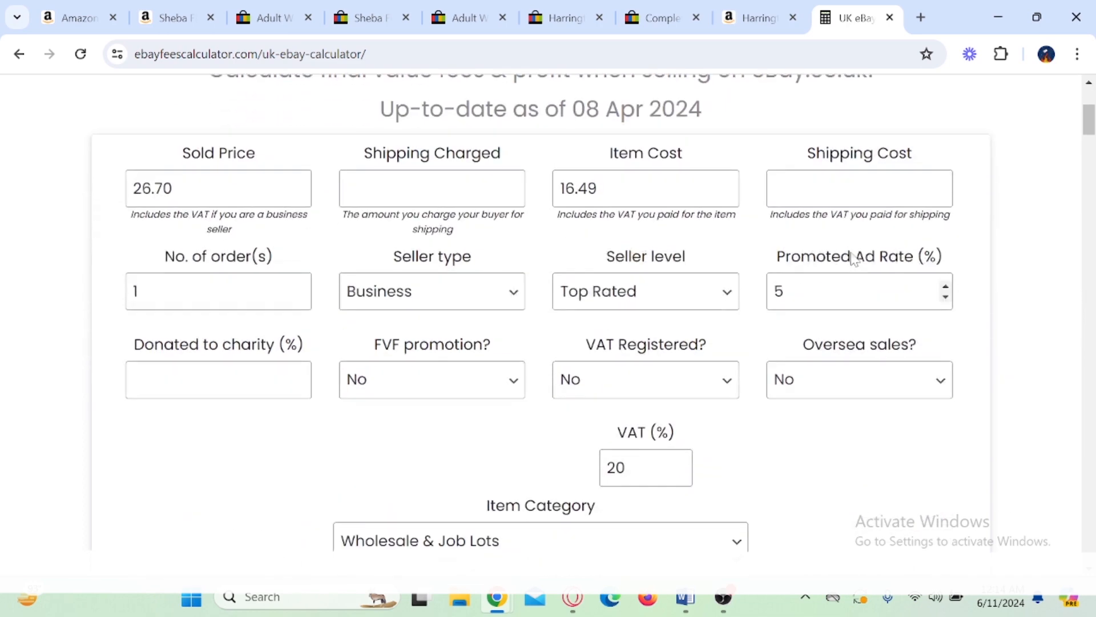
drag(548, 133, 717, 221)
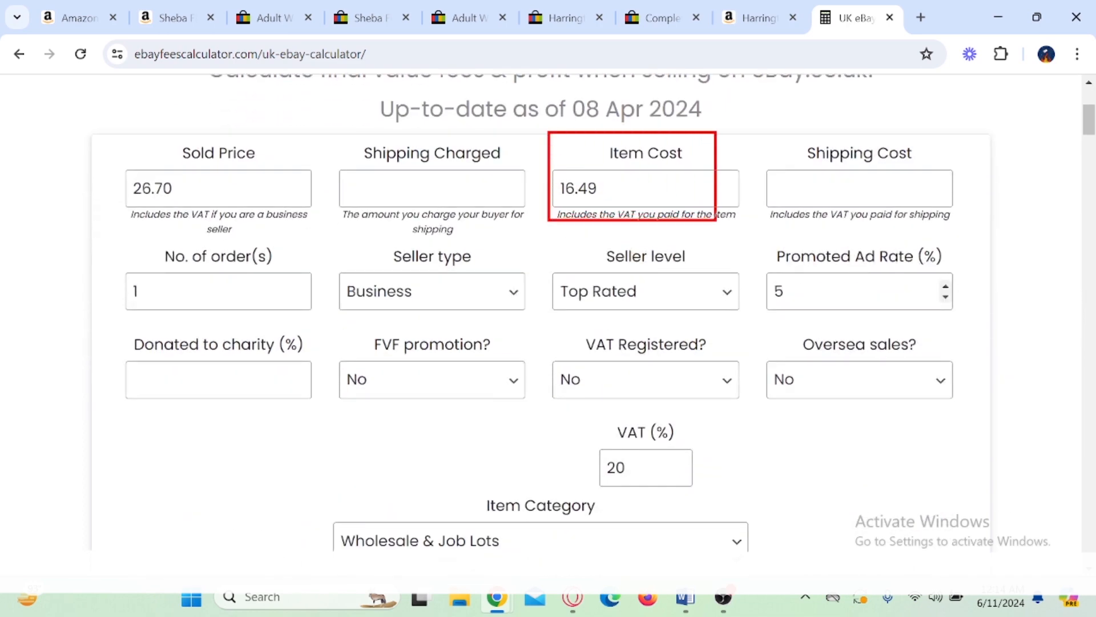
mouse_move(751, 160)
mouse_down()
mouse_move(765, 164)
mouse_move(791, 135)
mouse_up()
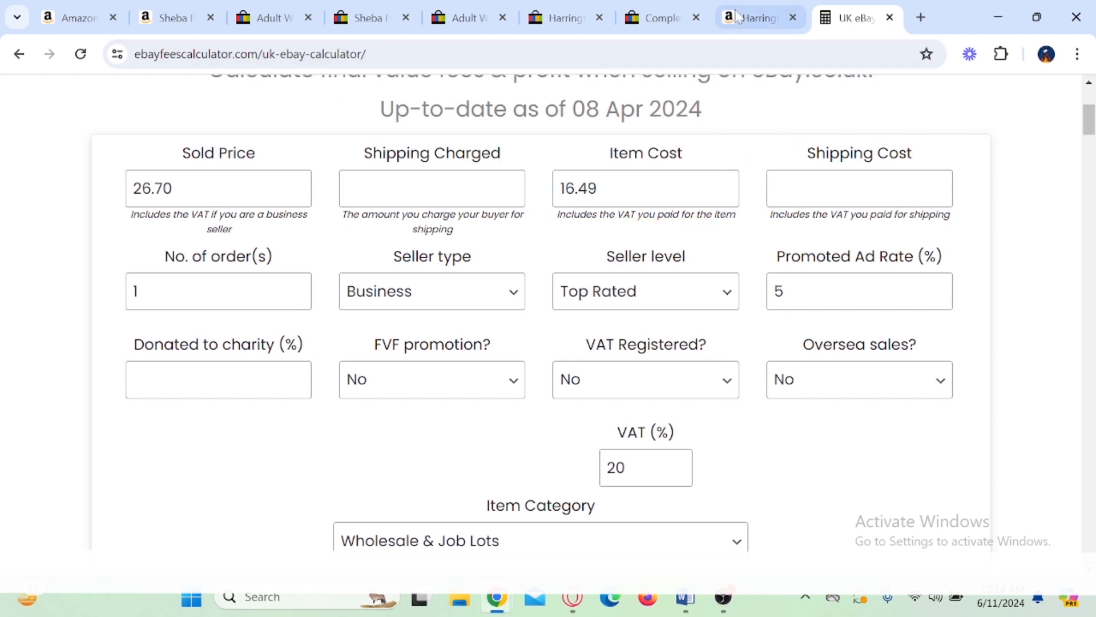
Step: Compare the Harringtons product's price on Amazon with the item cost in the fee calculator by highlighting each
click(759, 17)
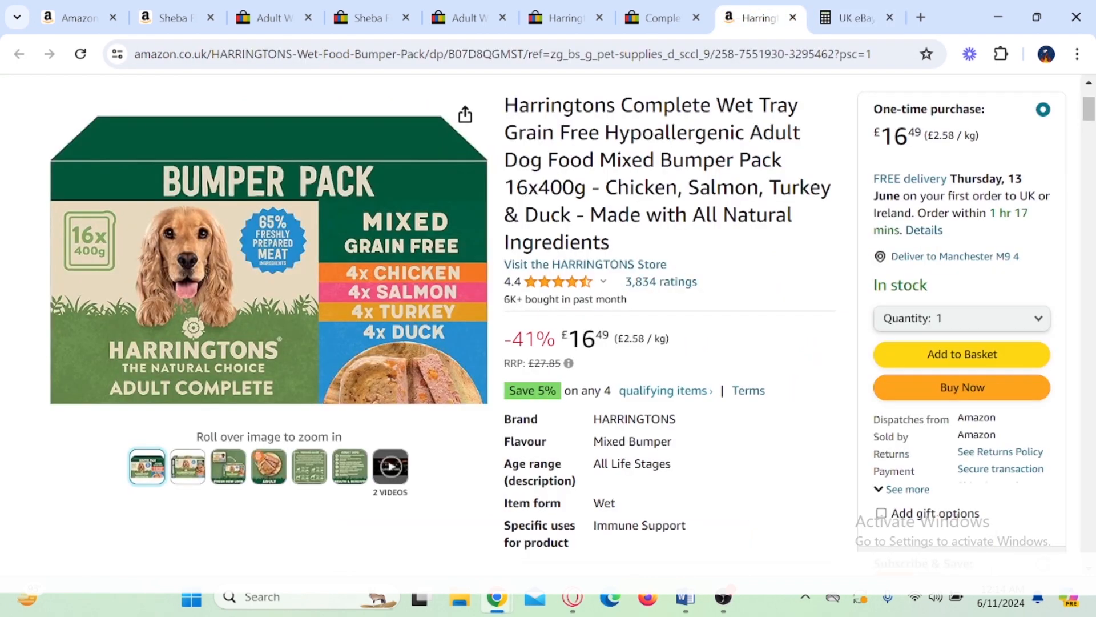
double_click(582, 340)
click(840, 26)
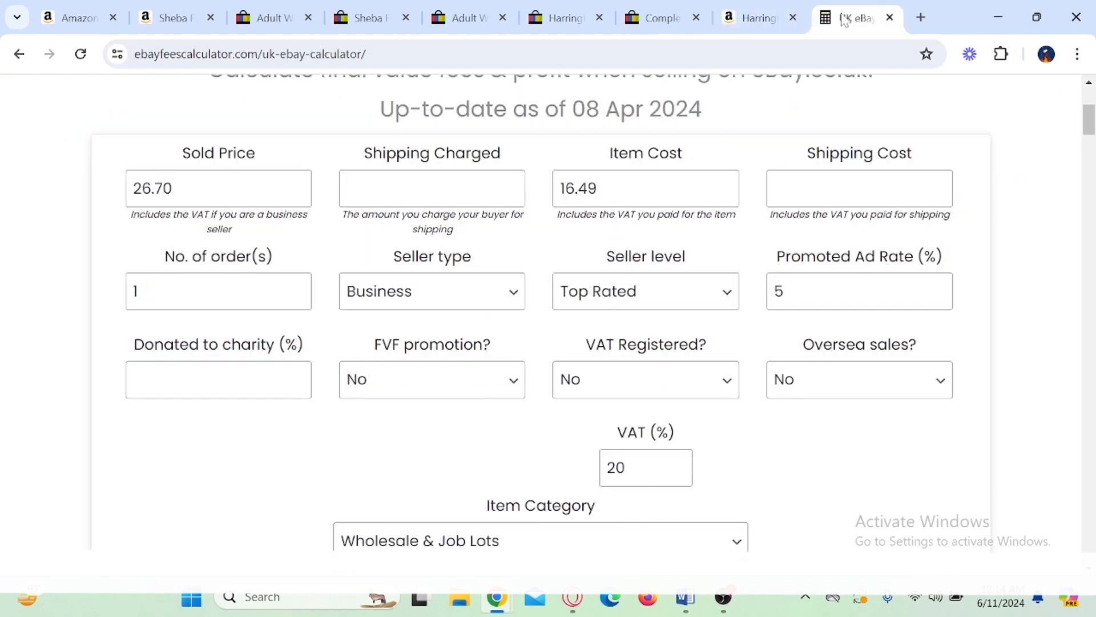
drag(598, 189, 536, 200)
click(537, 199)
Step: Box and tick the calculator's Sold Price field, clear the marks, and highlight its value
scroll(497, 296, up, 1)
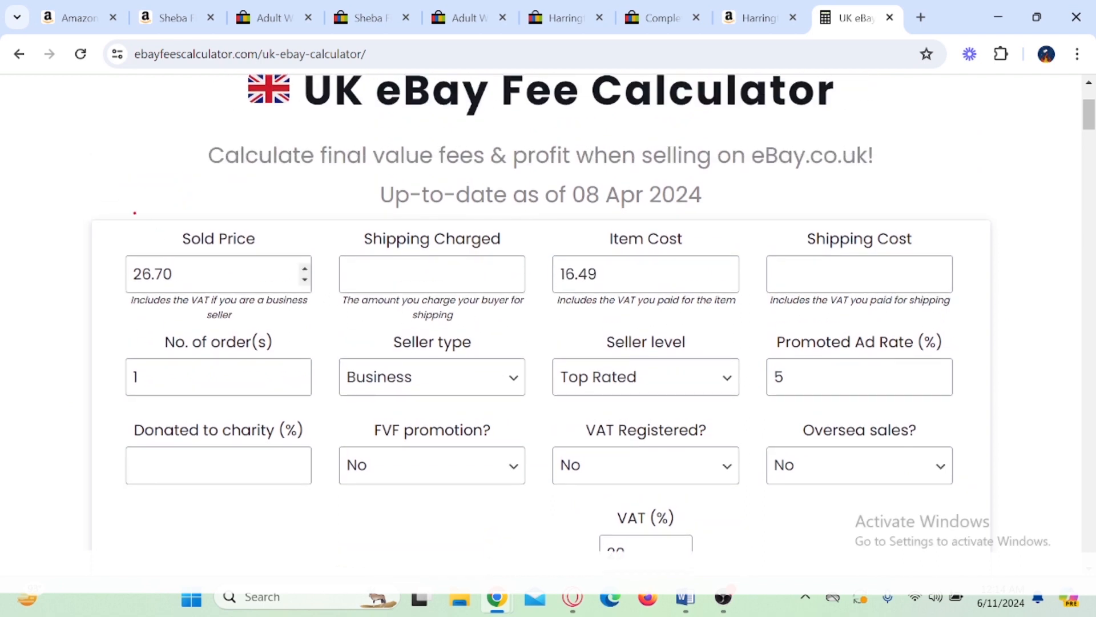
drag(135, 213, 292, 311)
drag(315, 245, 350, 233)
key(Escape)
drag(175, 274, 110, 278)
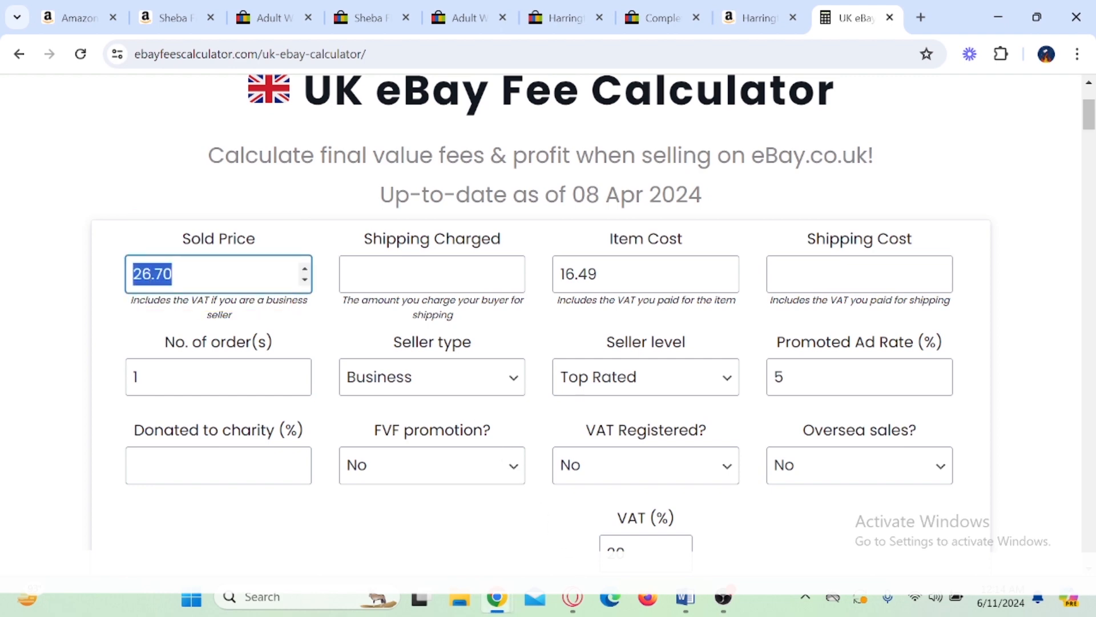
Step: Switch to the Seller Hub order in Opera, box its subtotal and total amounts, and clear the mark
click(573, 598)
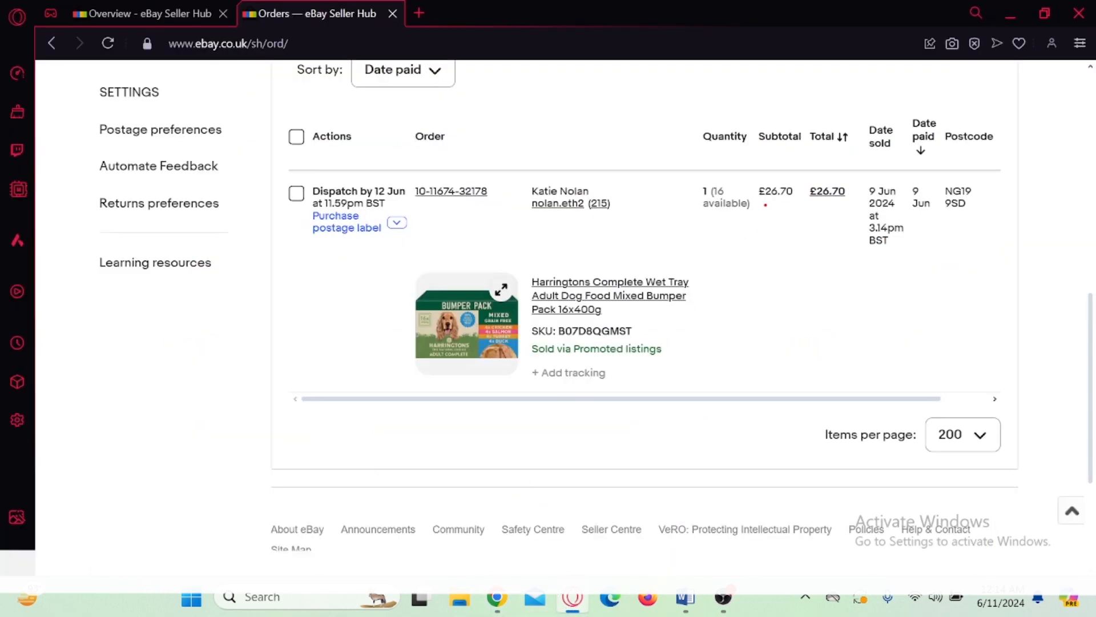
drag(752, 162, 835, 205)
key(Escape)
Step: Return to the fee calculator in Chrome, mark the Seller type setting with a drawn box, and clear it
mouse_move(497, 598)
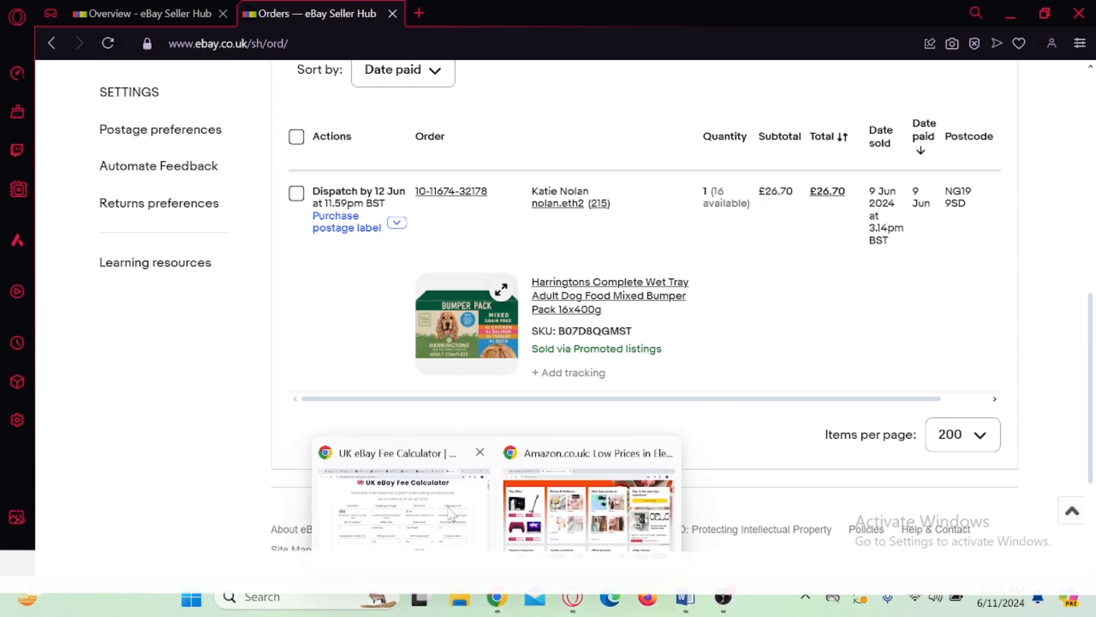
click(451, 514)
scroll(231, 377, down, 3)
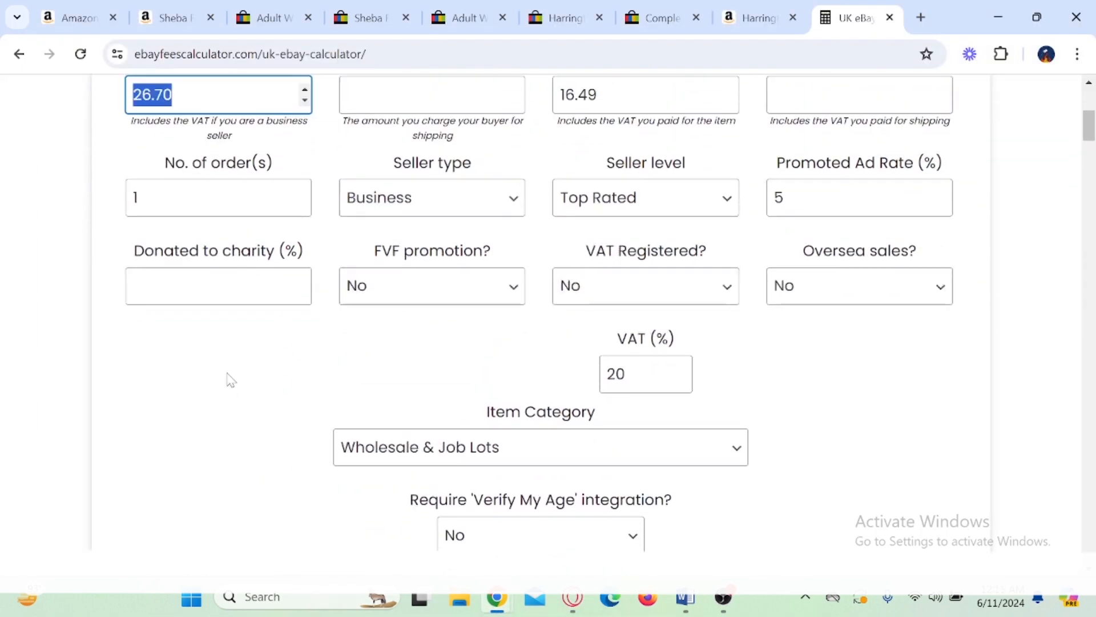
scroll(231, 379, up, 1)
drag(327, 151, 483, 226)
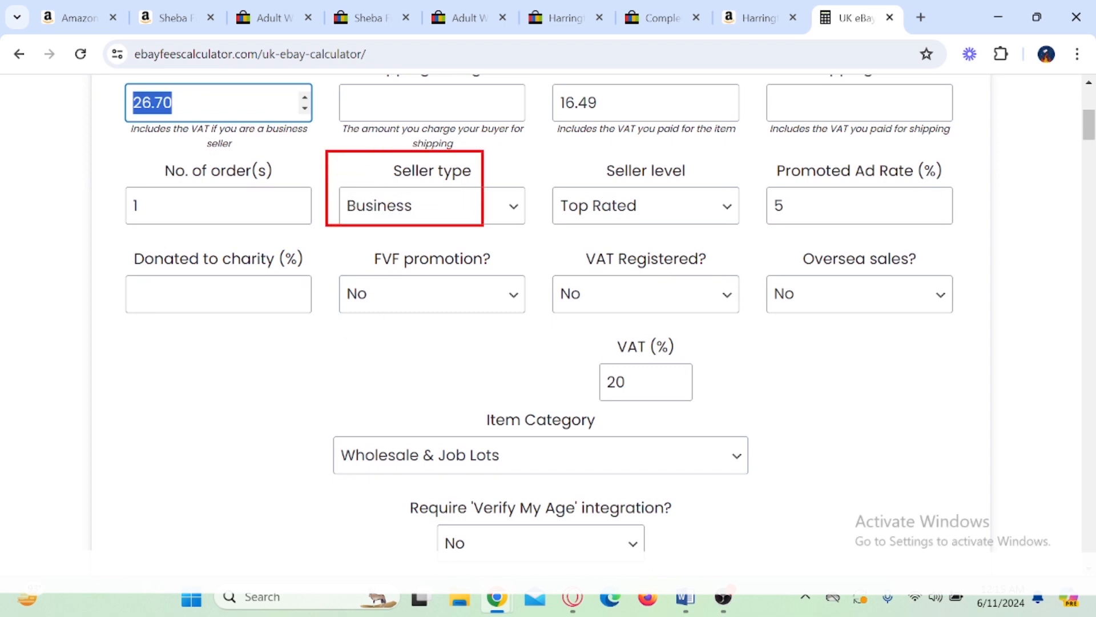
key(Escape)
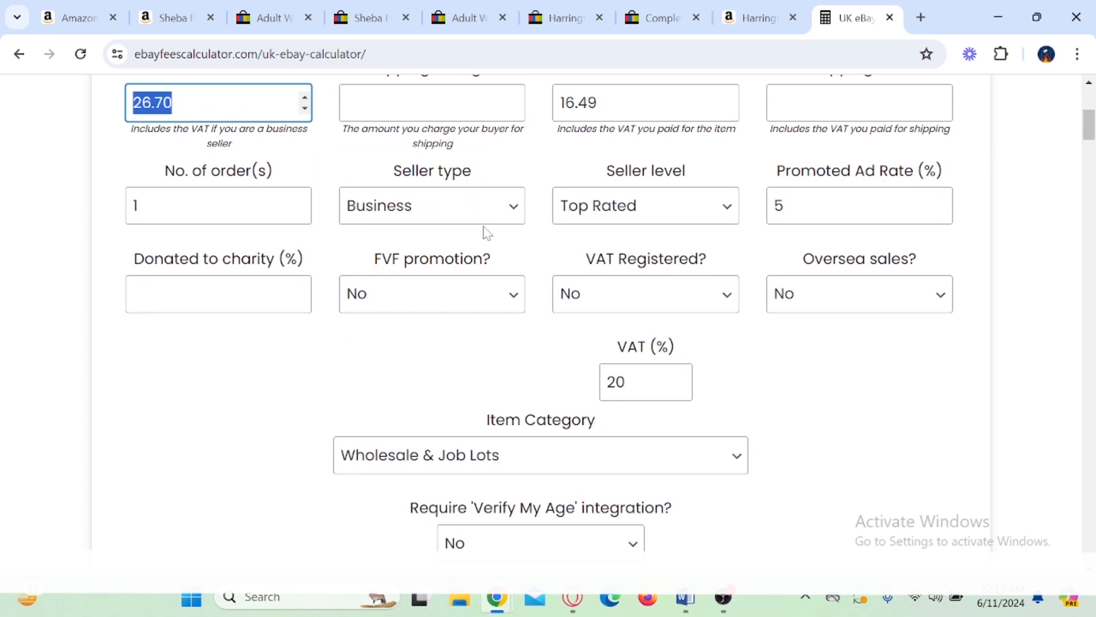
Step: Set the calculator's seller level to Above Standard
click(707, 218)
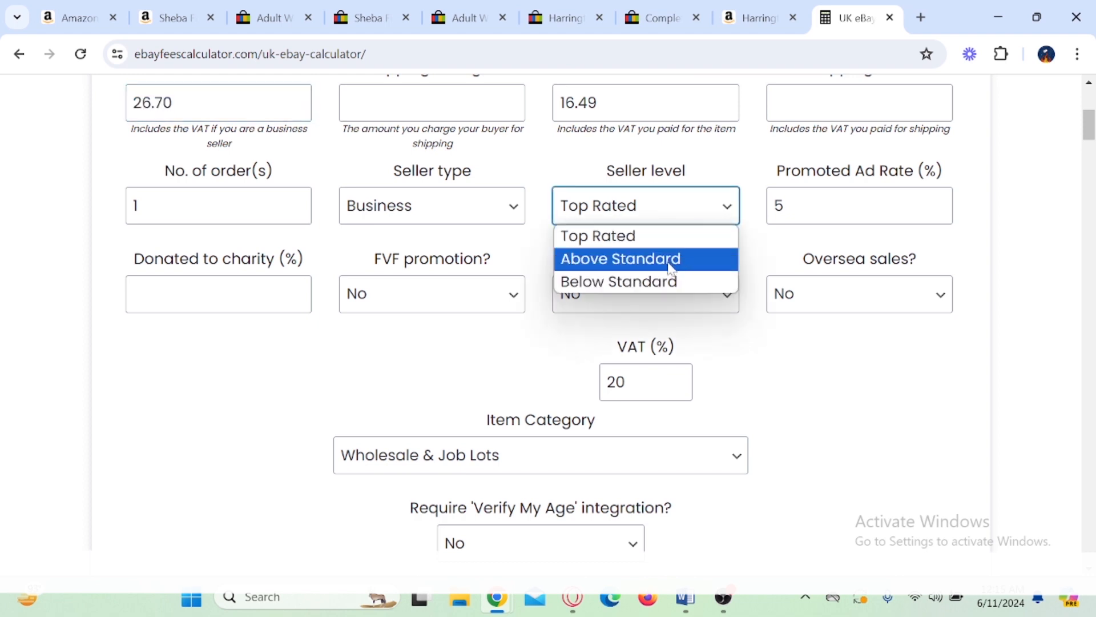
click(651, 261)
click(729, 208)
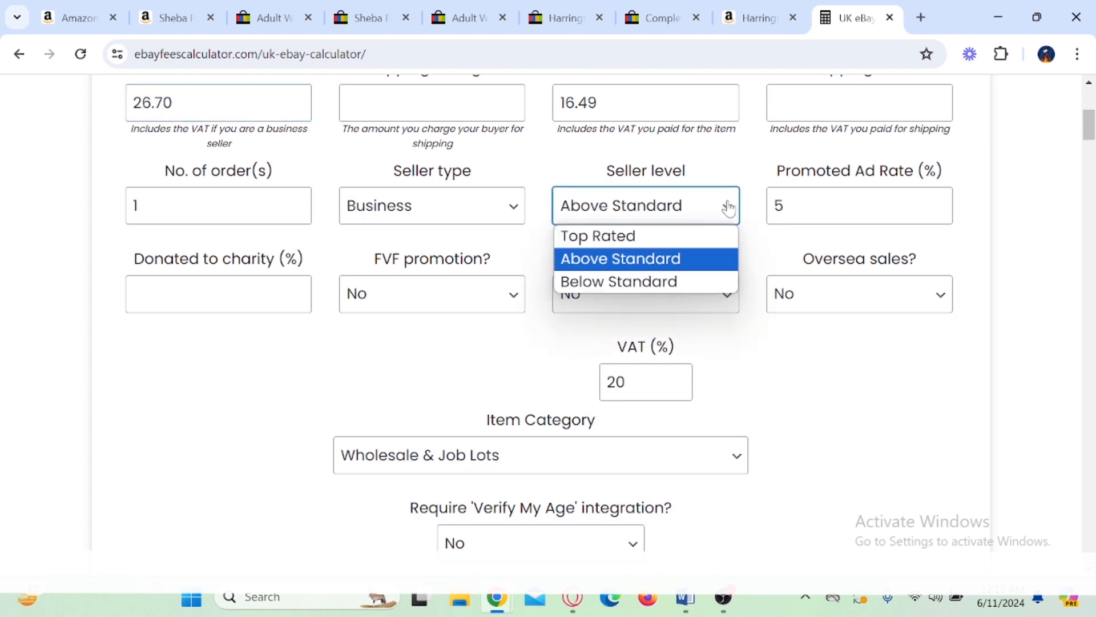
click(619, 260)
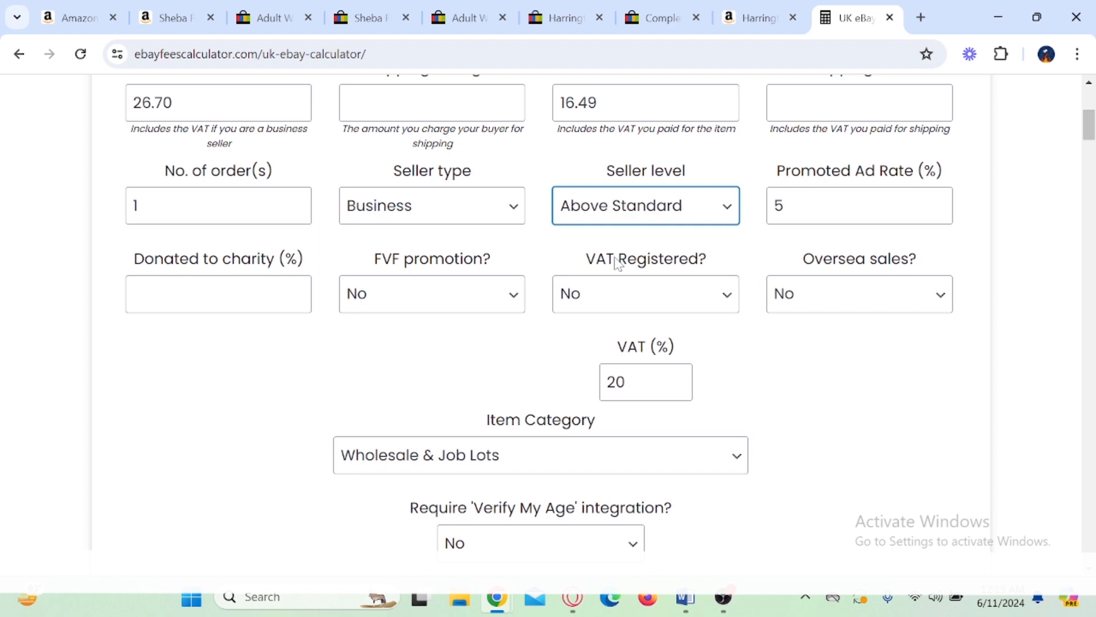
Step: Mark the calculator's Promoted Ad Rate, and box and tick "Sold via Promoted listings" on the Seller Hub order in Opera, clearing each mark
mouse_move(756, 169)
mouse_down()
mouse_move(801, 240)
mouse_move(854, 191)
mouse_up()
key(Escape)
mouse_move(572, 598)
click(550, 521)
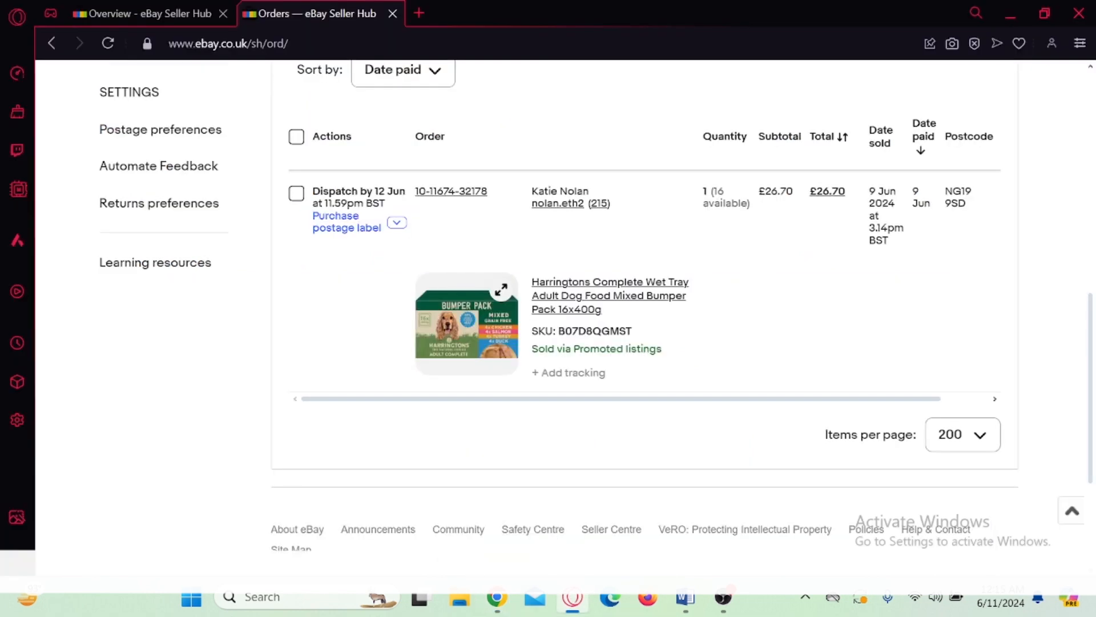
drag(522, 336, 670, 367)
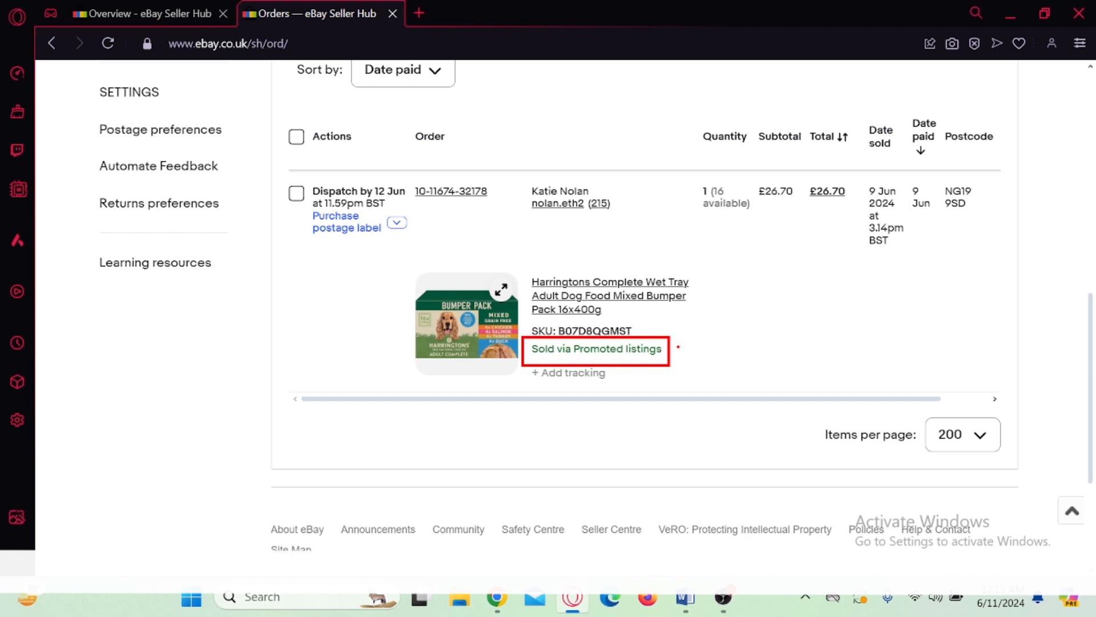
mouse_move(678, 346)
mouse_down()
mouse_move(686, 364)
mouse_move(725, 332)
mouse_up()
key(Escape)
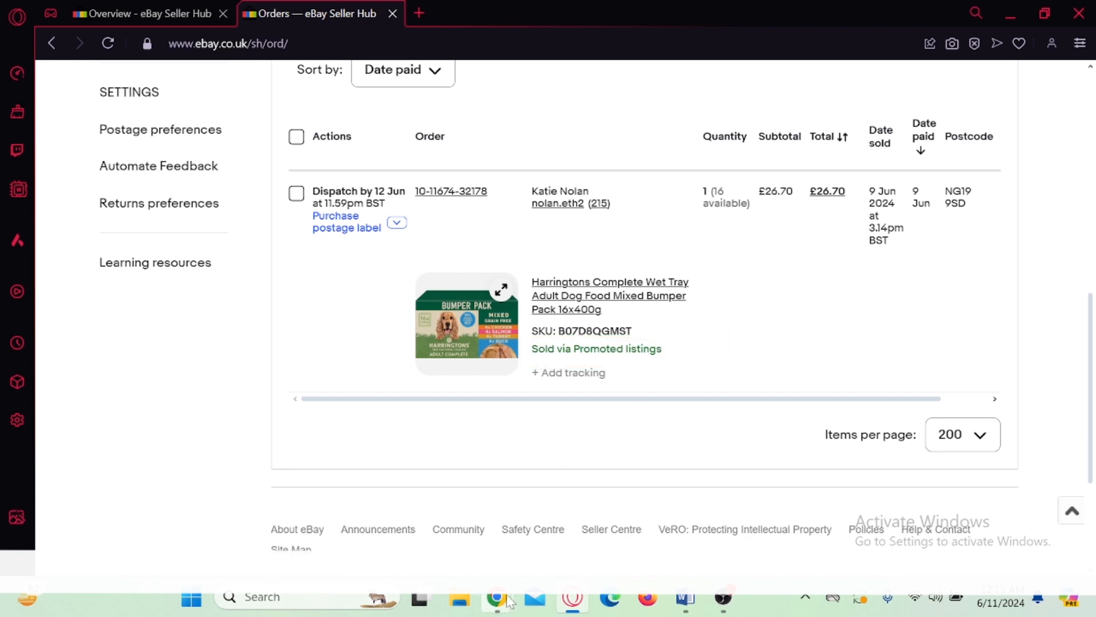
Step: Return to the fee calculator in Chrome, highlight the VAT percentage, and handwrite "15+20" beside it
mouse_move(498, 598)
click(417, 542)
scroll(761, 386, down, 3)
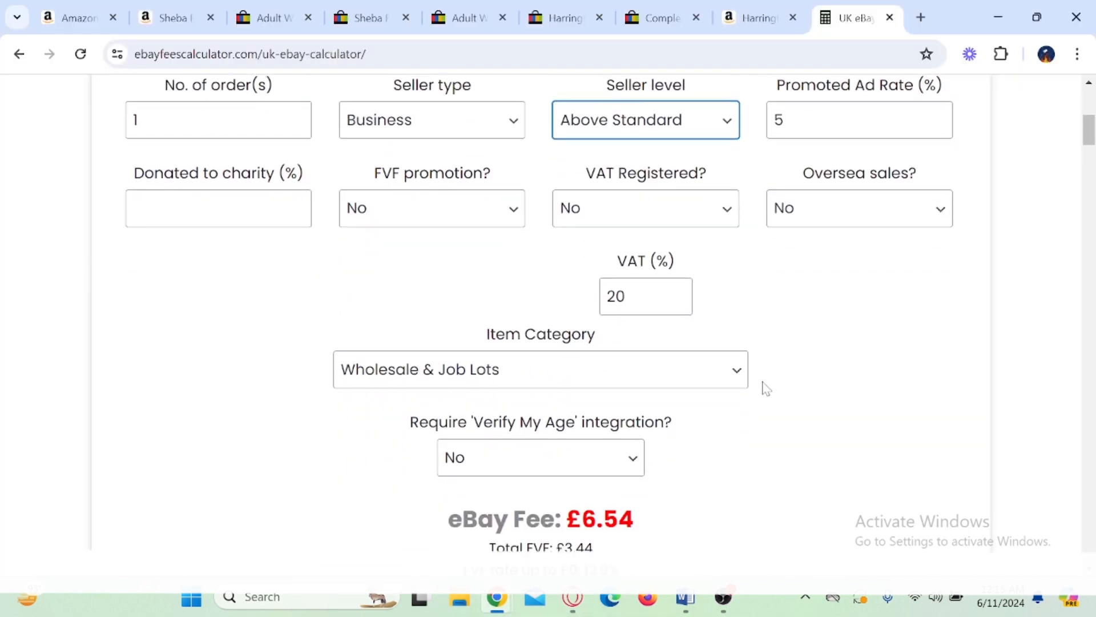
double_click(616, 211)
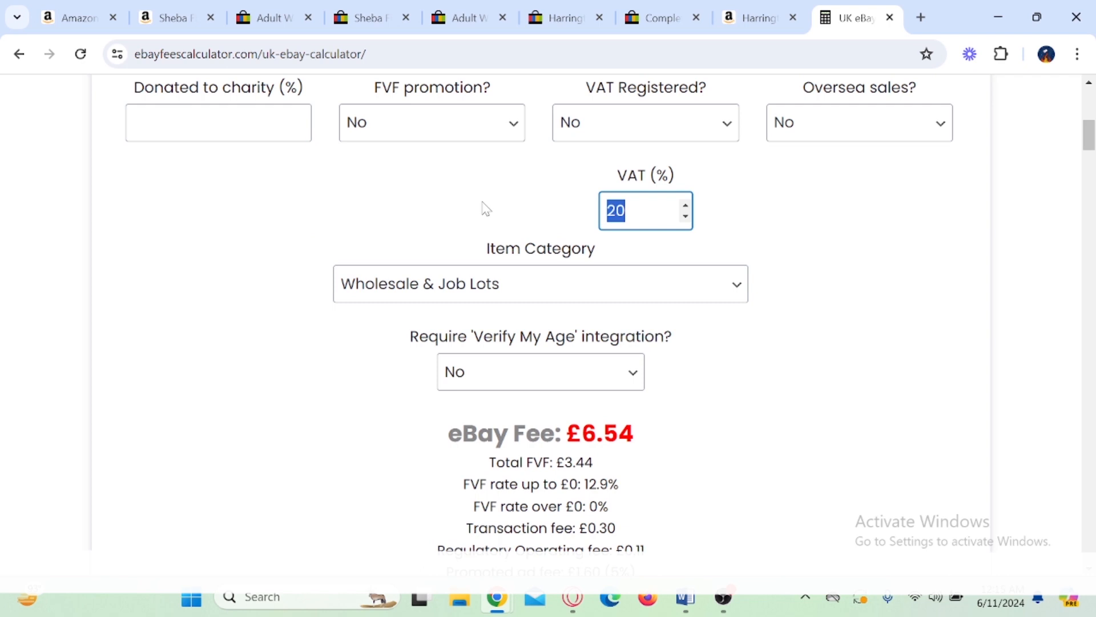
drag(807, 187, 806, 217)
mouse_move(834, 188)
mouse_down()
mouse_move(850, 222)
mouse_move(867, 166)
mouse_move(926, 190)
mouse_move(907, 210)
mouse_up()
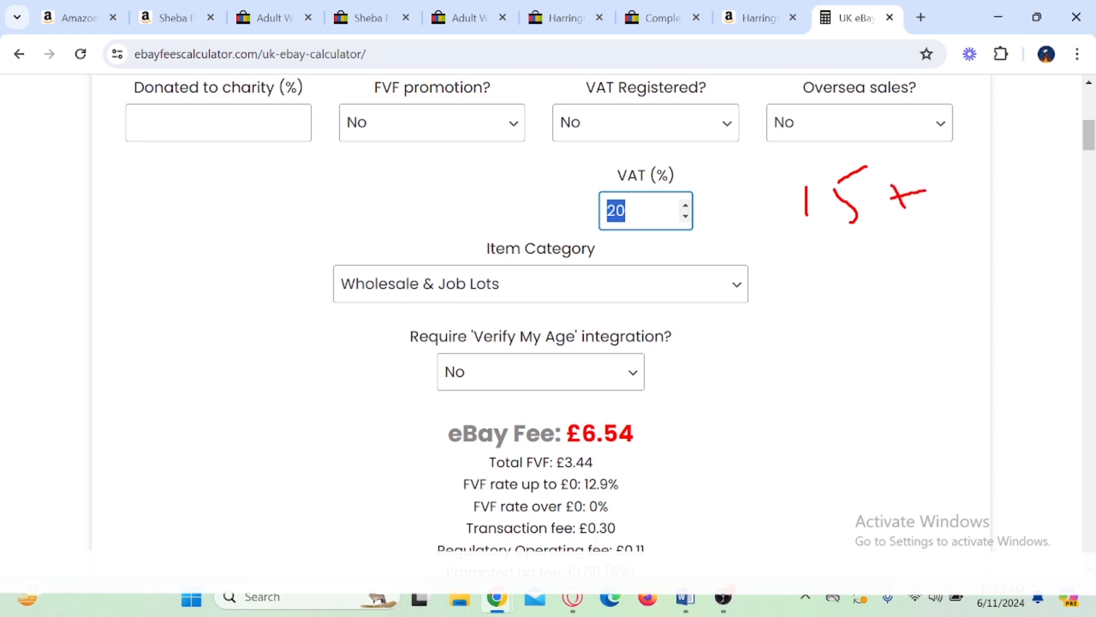
mouse_move(941, 174)
mouse_down()
mouse_move(981, 195)
mouse_move(1019, 159)
mouse_up()
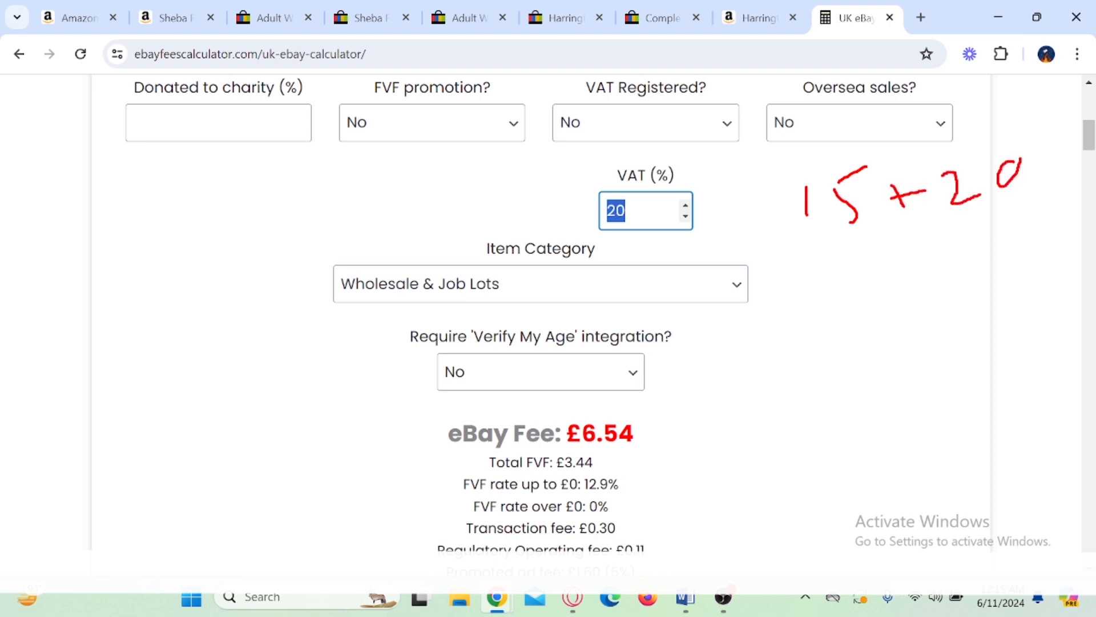
Step: Handwrite "5" and "0.36" below the sum and circle the 0.36
mouse_move(838, 292)
mouse_down()
mouse_move(856, 319)
mouse_move(840, 331)
mouse_up()
drag(837, 290, 861, 269)
drag(854, 390, 835, 406)
mouse_move(893, 380)
mouse_down()
mouse_move(893, 391)
mouse_move(948, 402)
mouse_up()
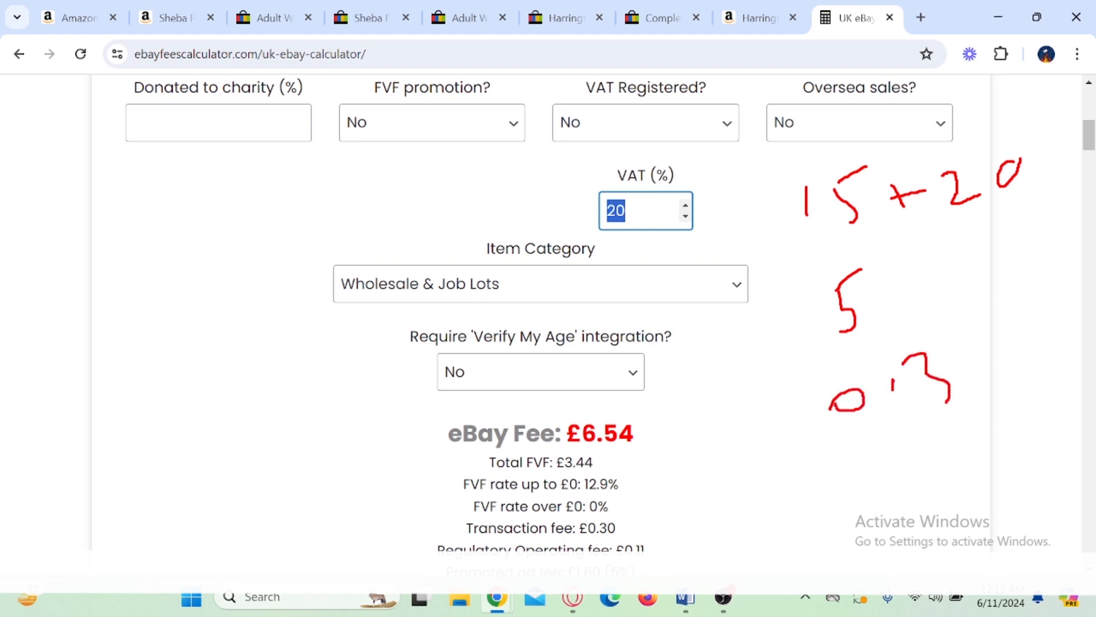
mouse_move(984, 318)
mouse_down()
mouse_move(973, 359)
mouse_move(977, 346)
mouse_up()
mouse_move(1014, 300)
mouse_down()
mouse_move(868, 457)
mouse_move(945, 312)
mouse_move(1012, 297)
mouse_up()
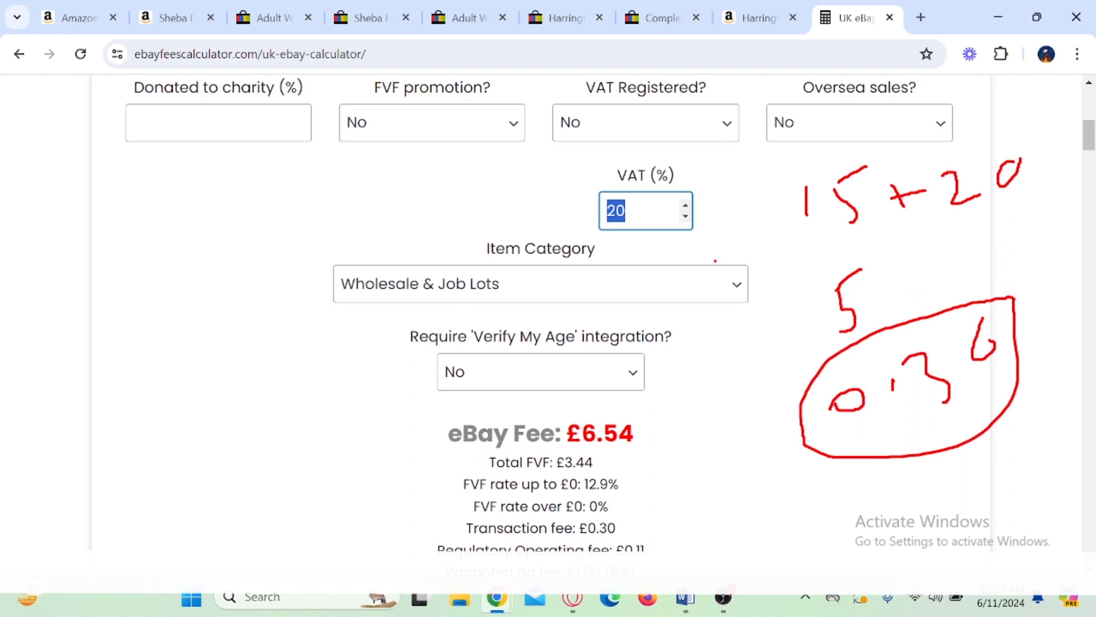
Step: Handwrite a circled "41" with a percent sign above the item category, and clear all the annotations
mouse_move(232, 238)
mouse_down()
mouse_move(267, 272)
mouse_move(287, 262)
mouse_up()
mouse_move(293, 214)
mouse_down()
mouse_move(229, 235)
mouse_move(300, 203)
mouse_up()
drag(372, 209, 361, 245)
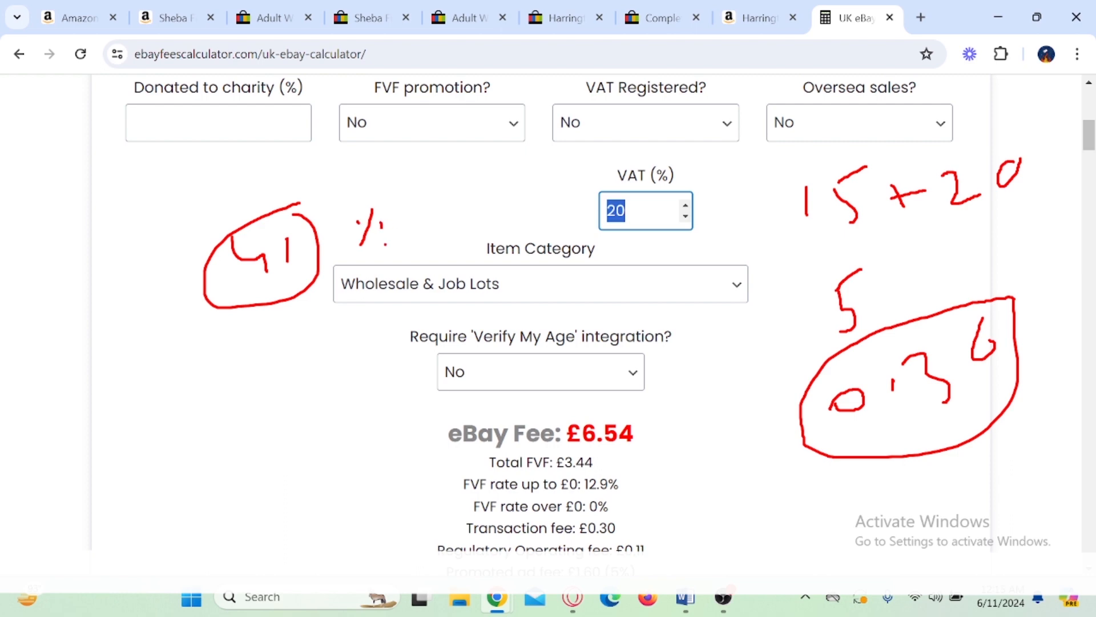
key(Escape)
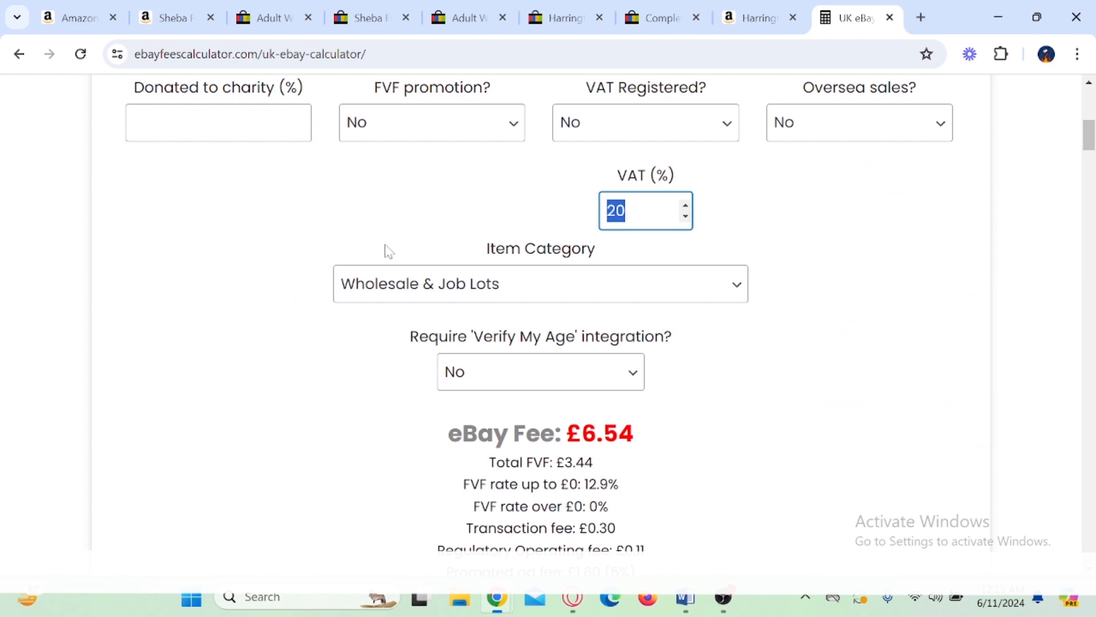
Step: Examine the eBay fee breakdown and mark the total profit figure
scroll(250, 269, down, 1)
scroll(250, 268, down, 2)
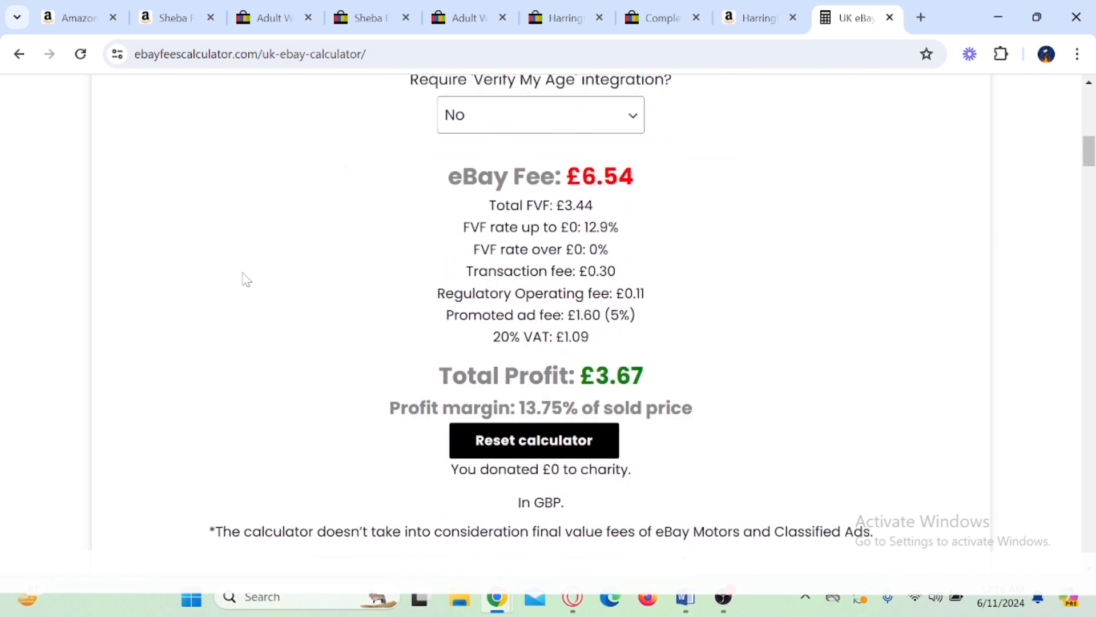
mouse_move(573, 346)
mouse_down()
mouse_move(653, 410)
mouse_move(712, 355)
mouse_up()
Step: Set the calculator's seller type to Private
scroll(712, 362, up, 8)
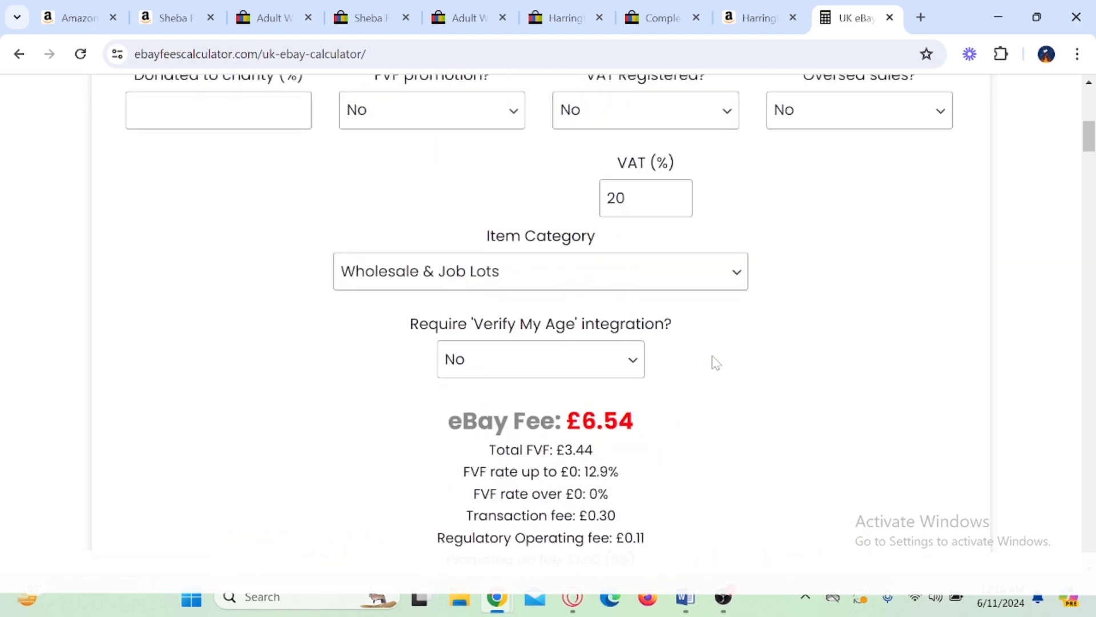
click(503, 220)
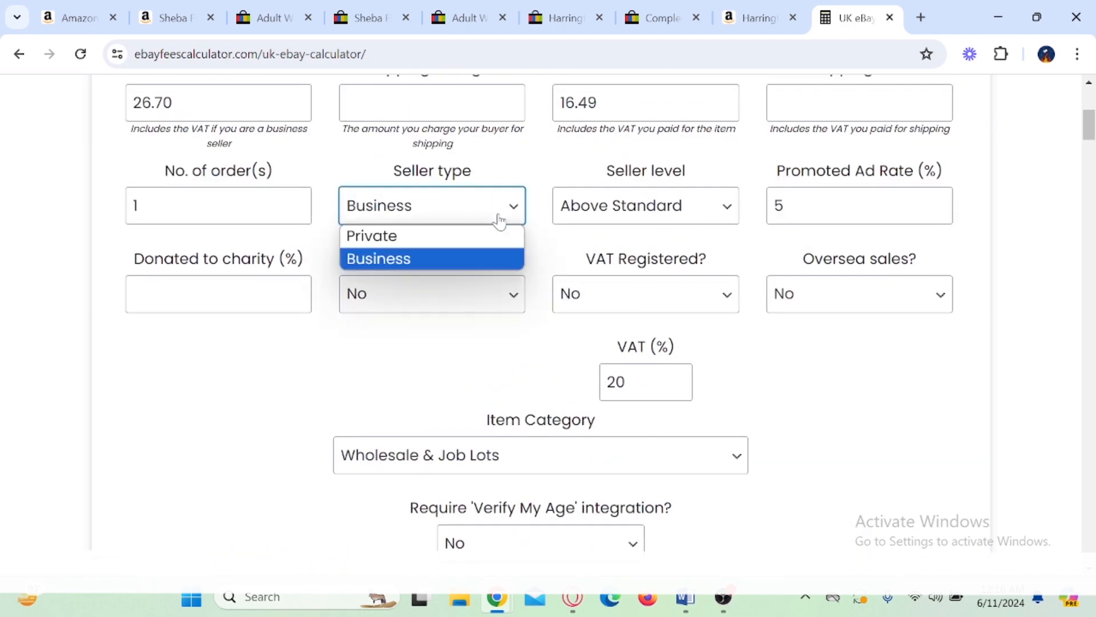
click(420, 236)
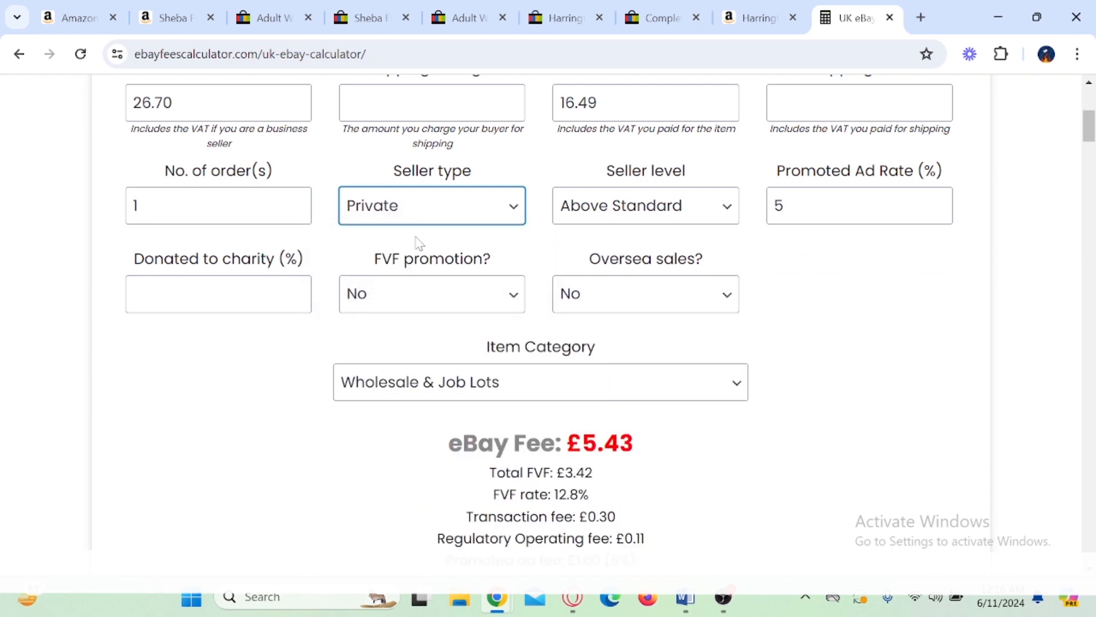
Step: Check the private-seller fee breakdown and highlight the total profit figure
scroll(419, 243, down, 4)
double_click(651, 365)
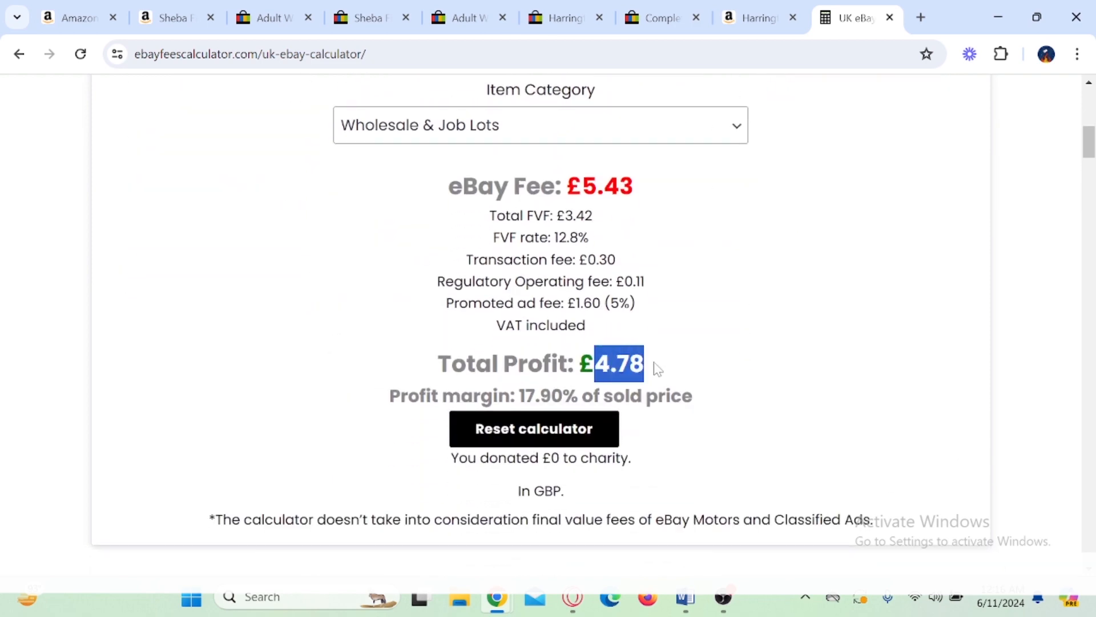
Step: Set the calculator's seller level to Top Rated and highlight the recalculated total profit
scroll(677, 360, up, 4)
click(695, 213)
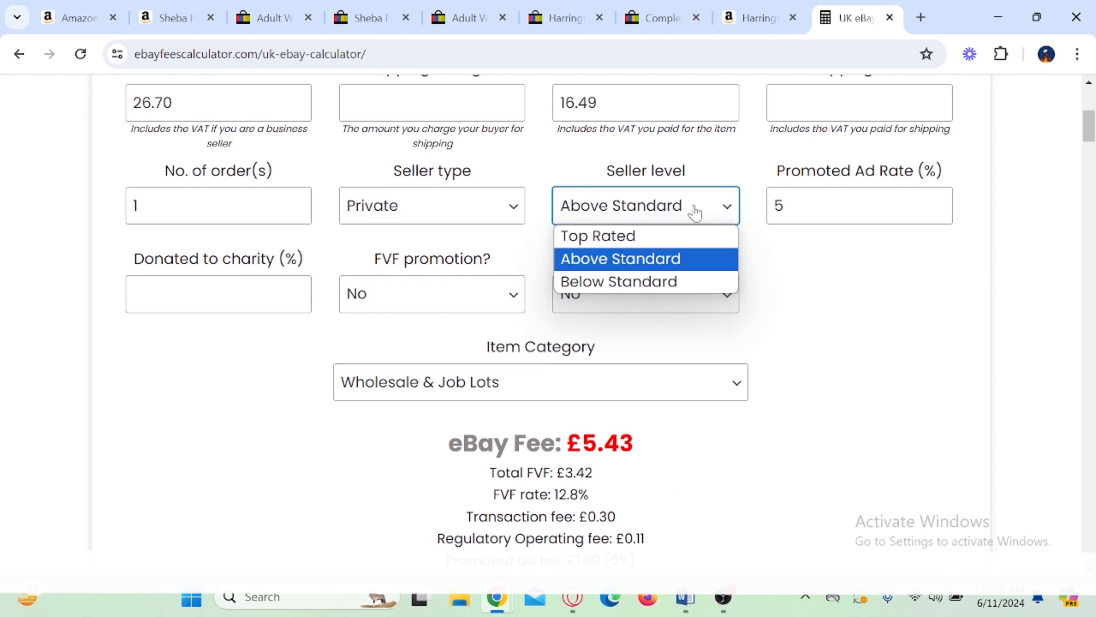
click(617, 243)
scroll(618, 251, down, 4)
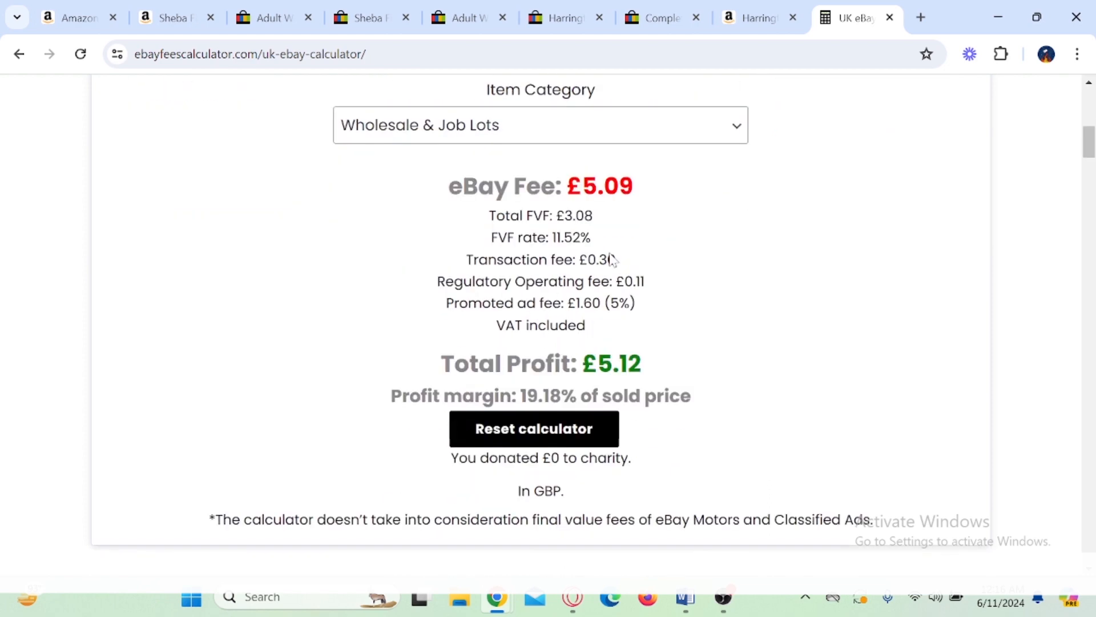
drag(596, 364, 657, 372)
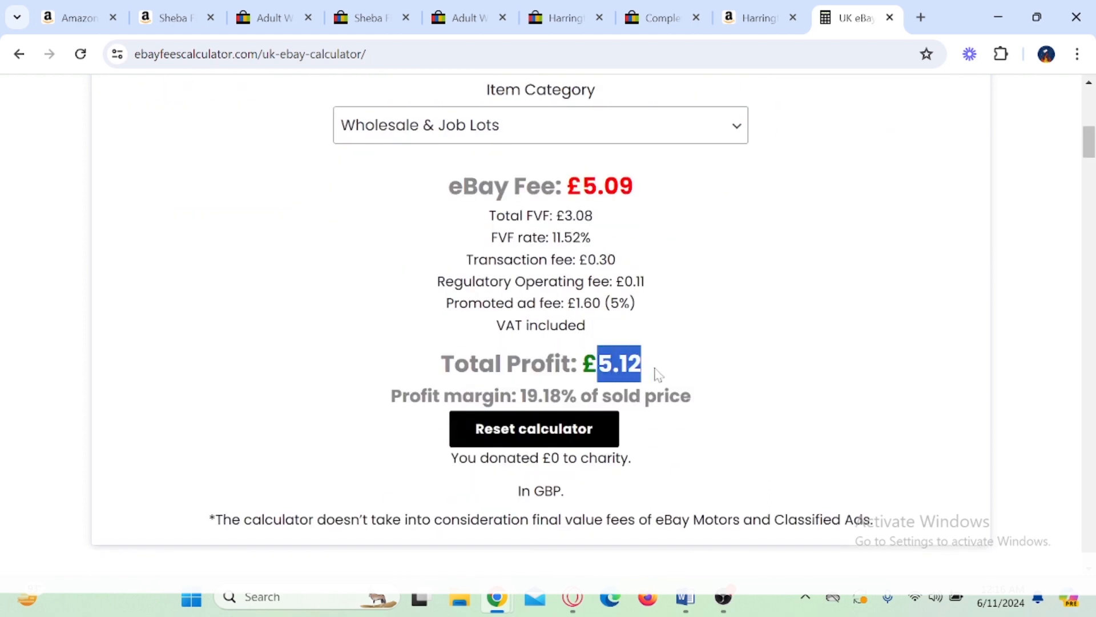
Step: Clear the promoted ad rate and highlight the resulting total profit in the fee breakdown
scroll(725, 367, up, 5)
drag(782, 288, 742, 305)
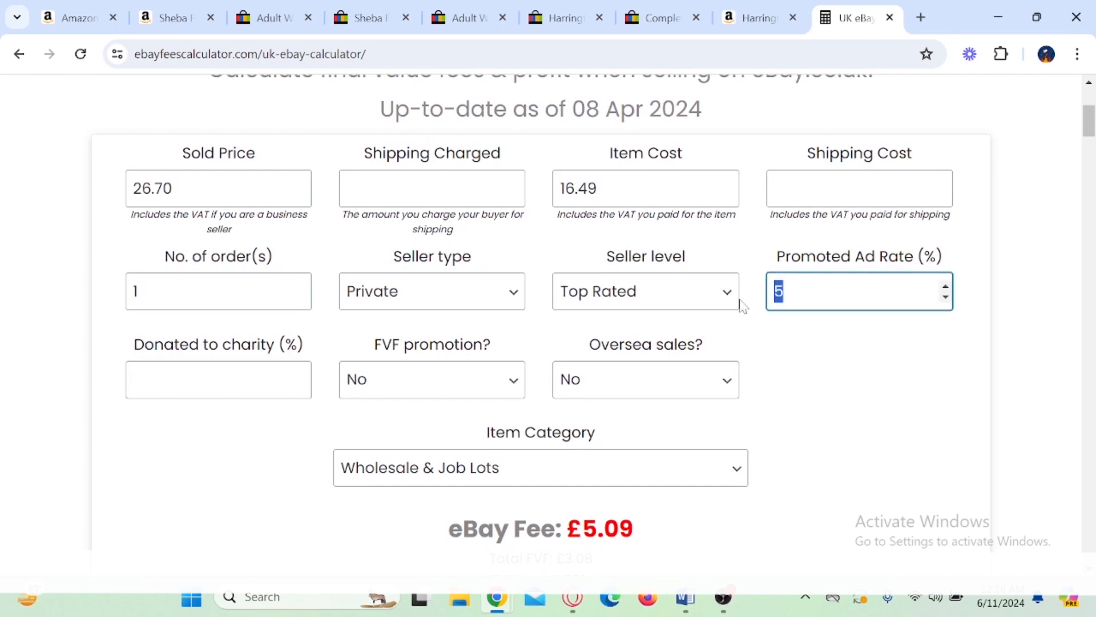
key(BackSpace)
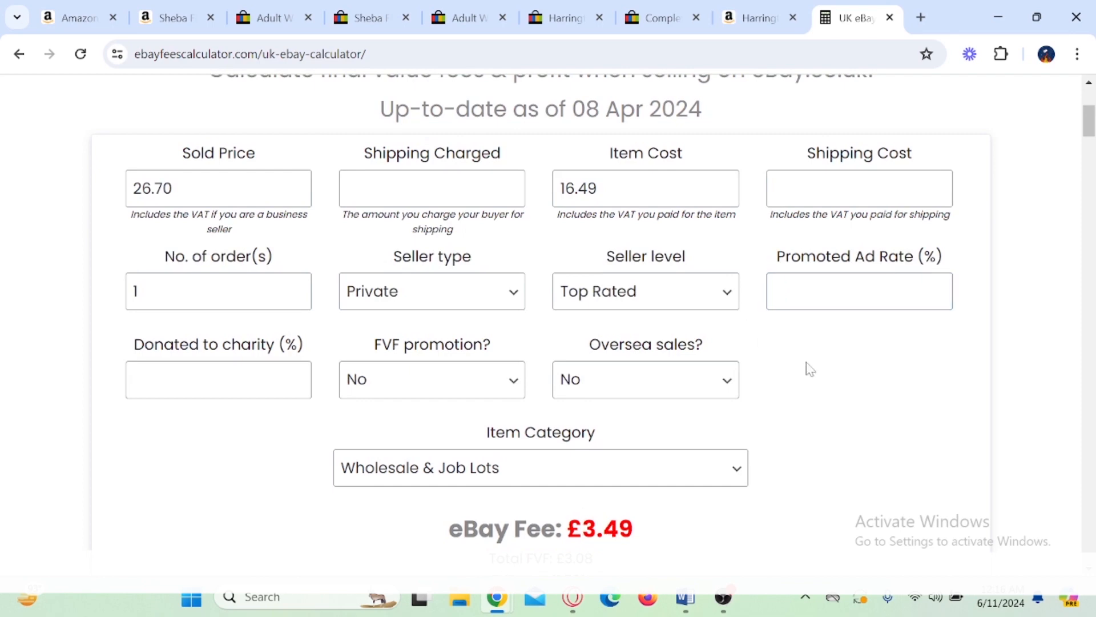
scroll(811, 369, down, 7)
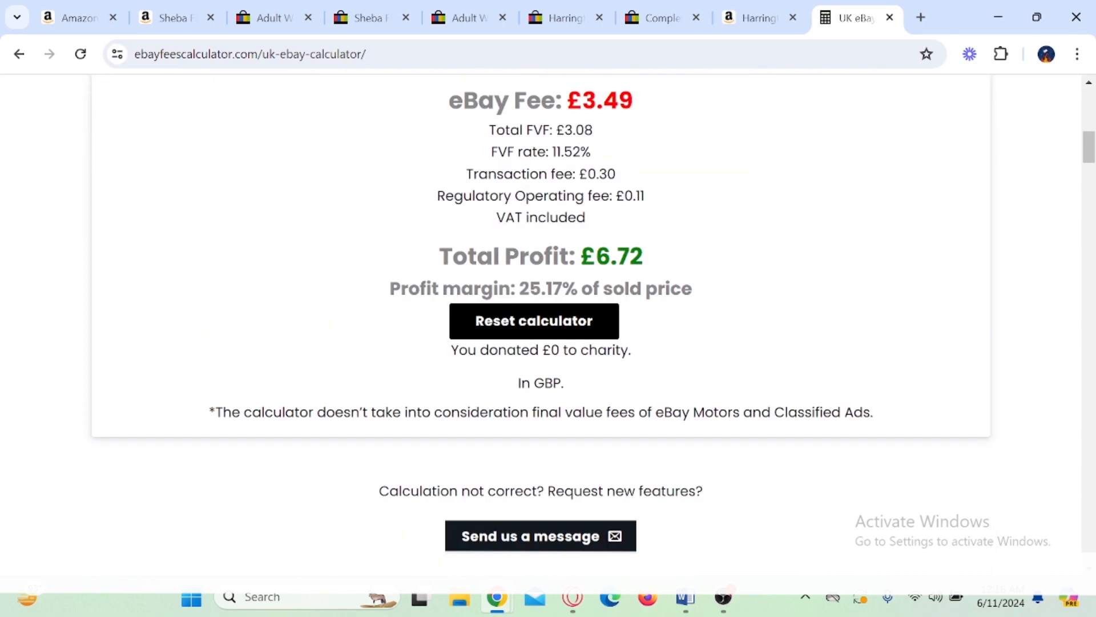
drag(597, 256, 644, 257)
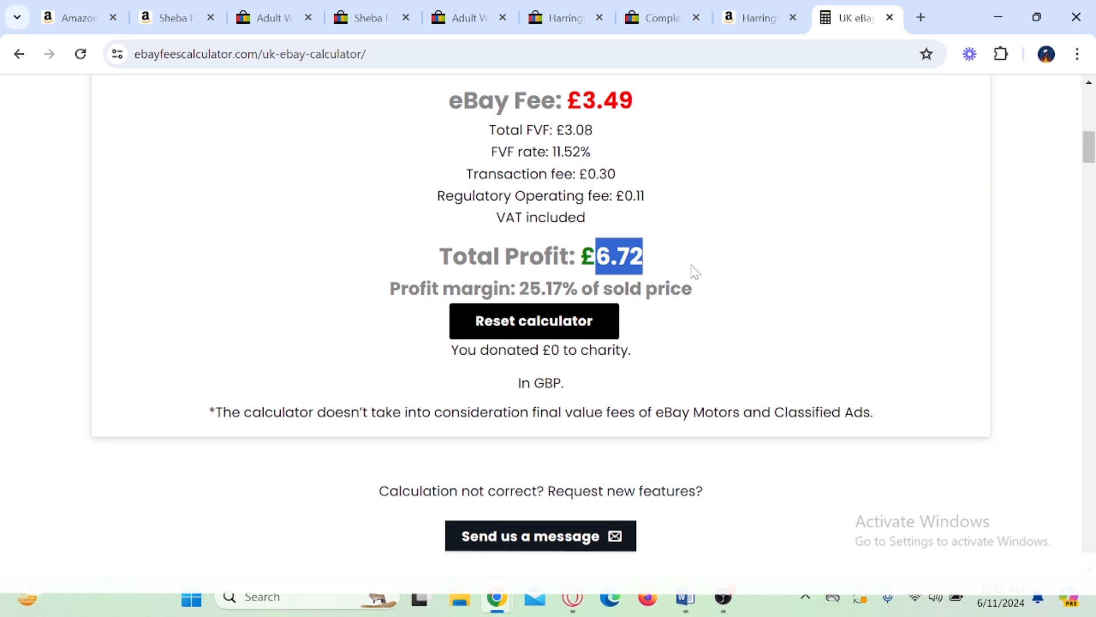
scroll(694, 273, up, 3)
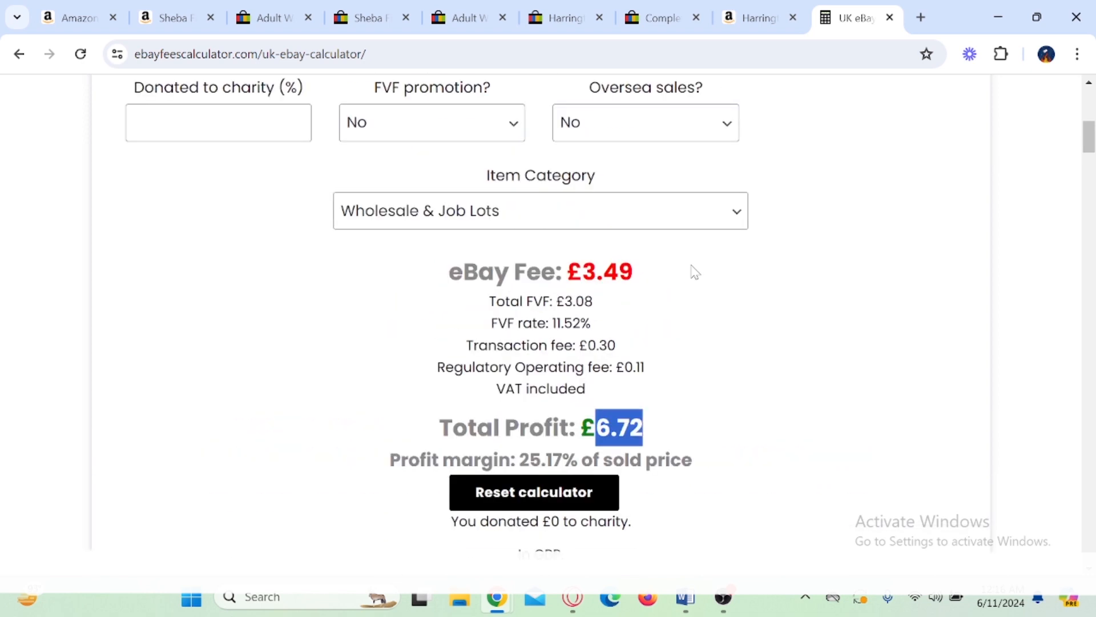
scroll(695, 272, down, 2)
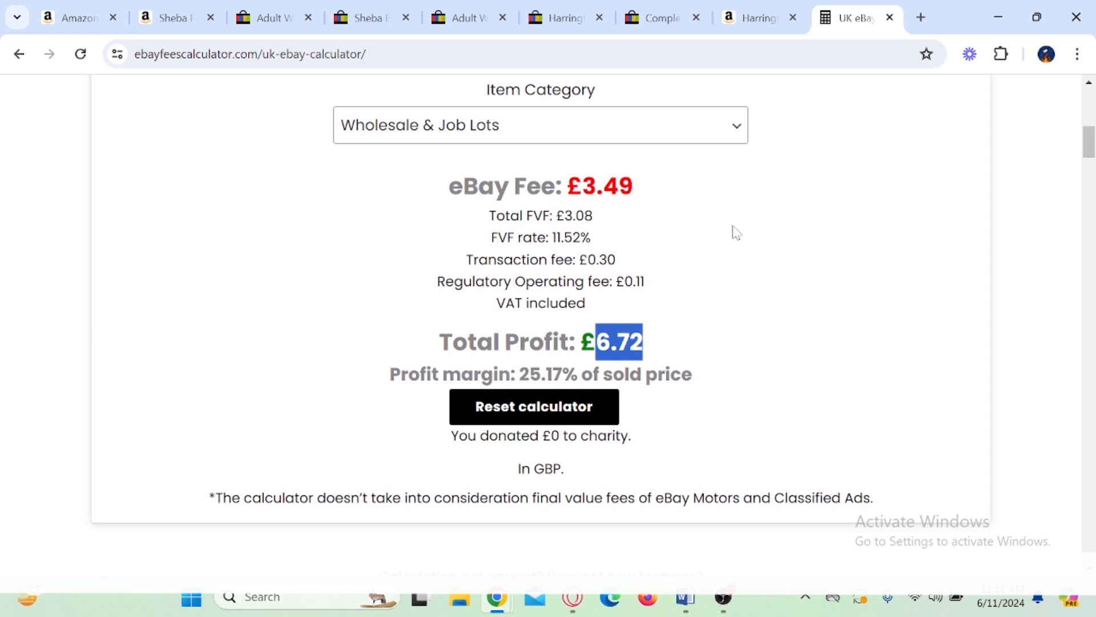
Step: Switch to Seller Hub in Opera, circle "Print invoices and more" among the dog food order's actions, and dismiss the list
click(572, 598)
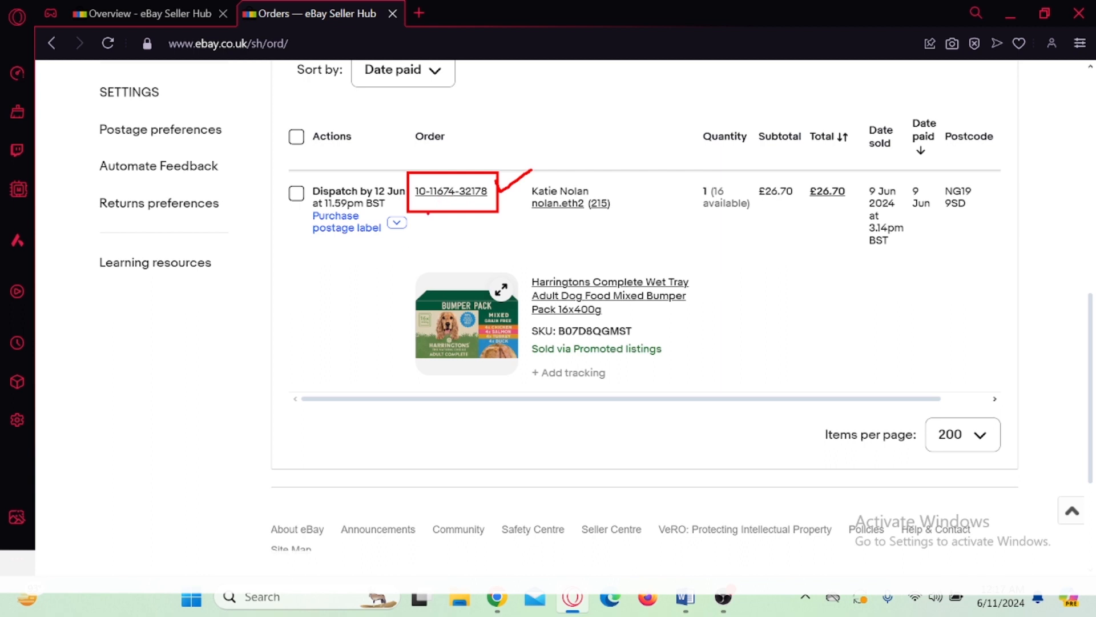
click(396, 224)
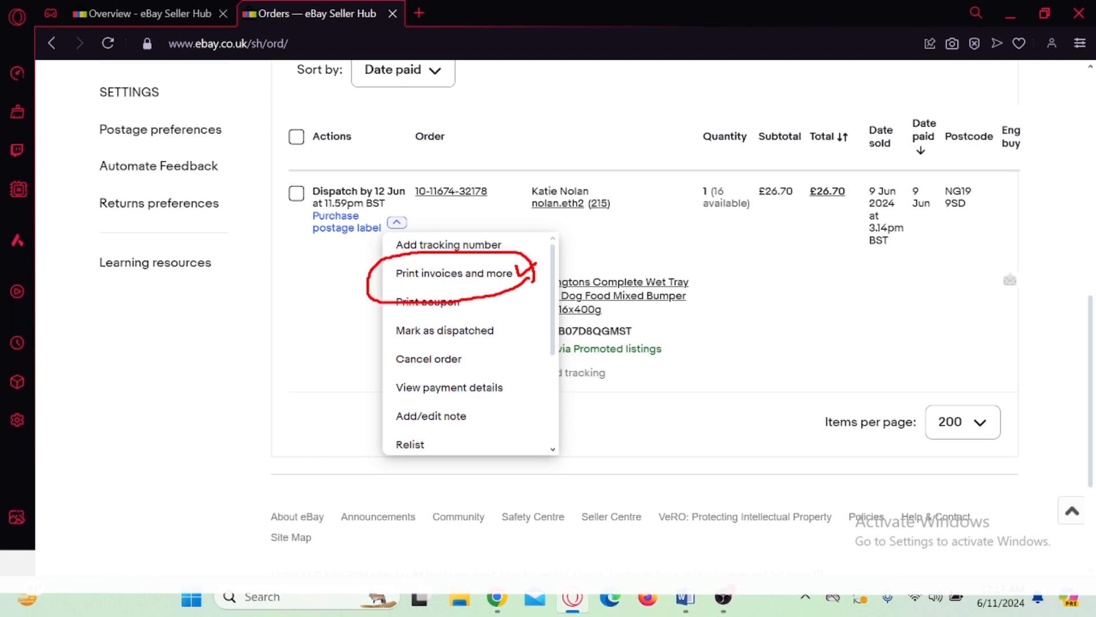
click(229, 325)
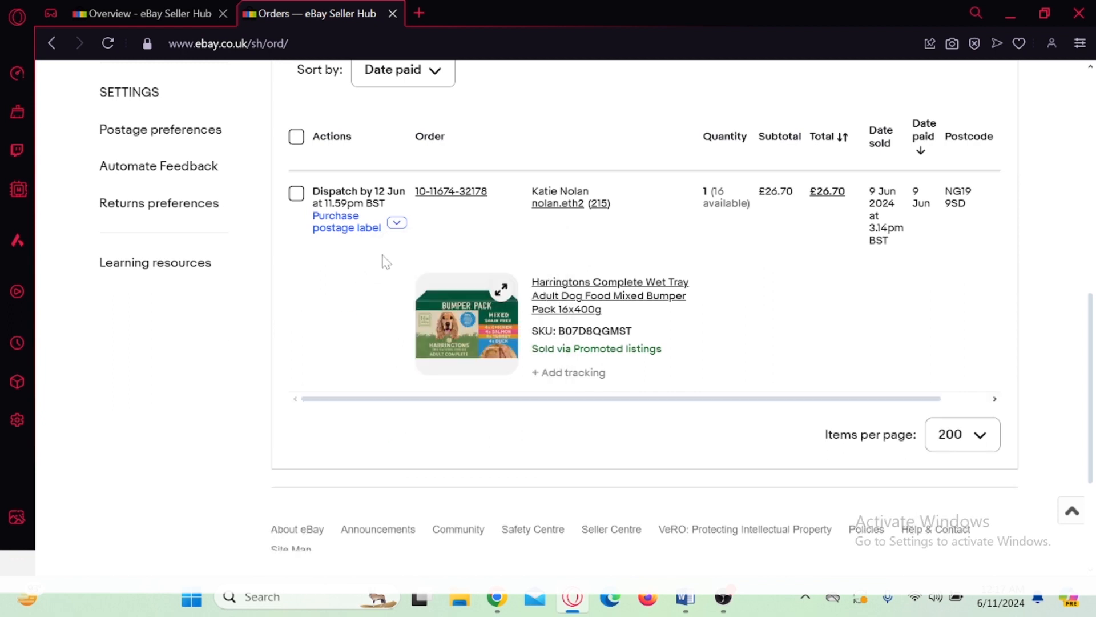
Step: Switch to the Harringtons product page on Amazon in Chrome, mark the purchase options near Add to Basket, and clear the markings
mouse_move(497, 600)
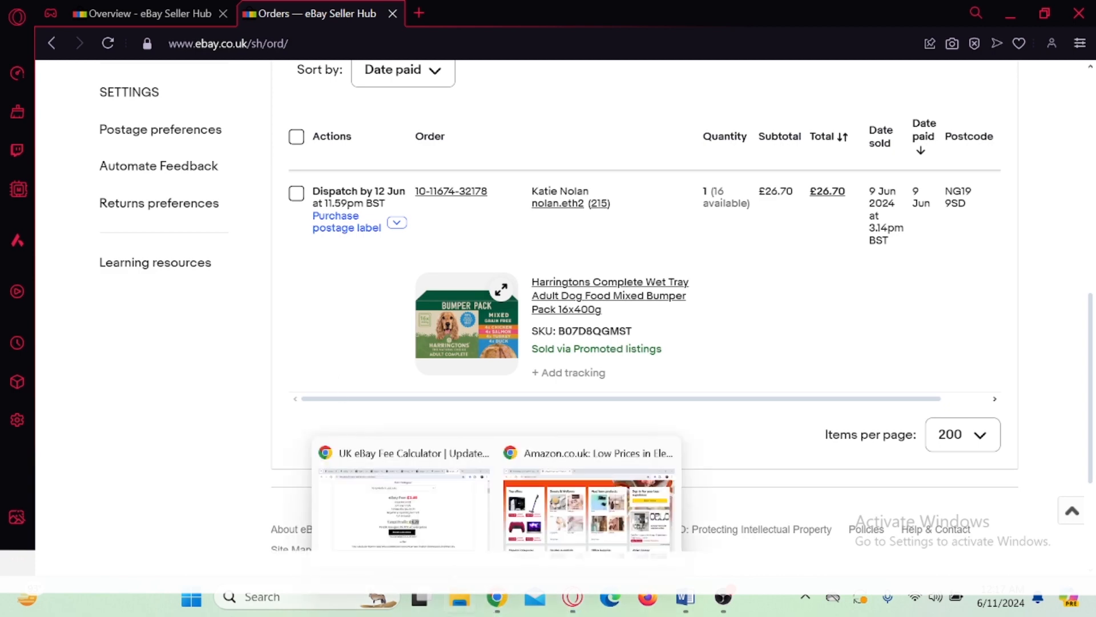
click(427, 531)
click(753, 19)
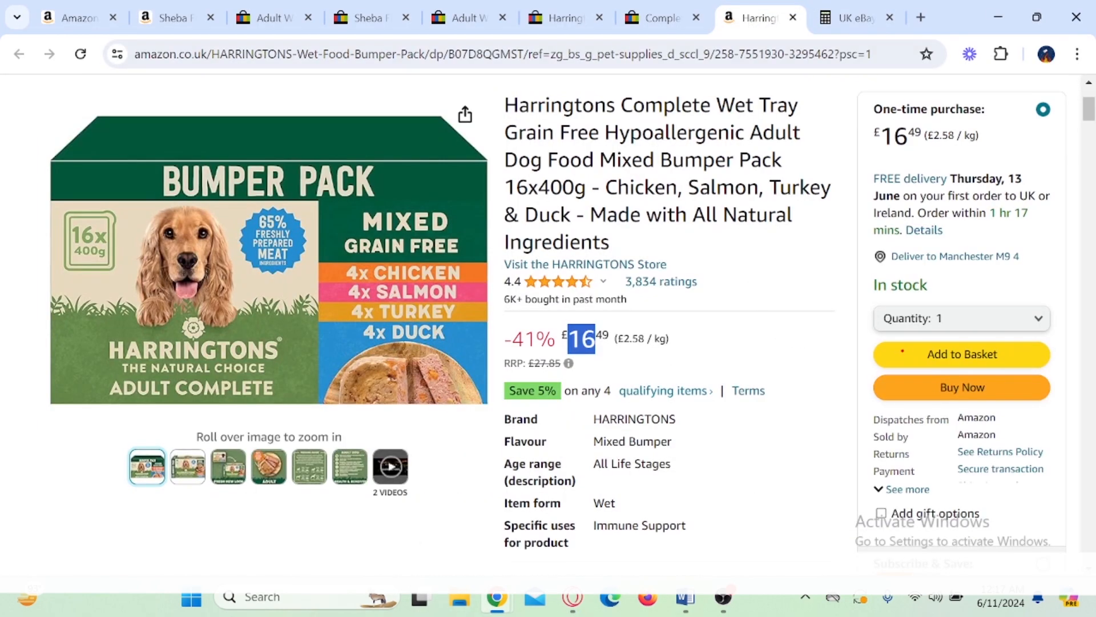
mouse_move(912, 337)
mouse_down()
mouse_move(996, 369)
mouse_move(1050, 337)
mouse_up()
key(Escape)
Step: Annotate the dog food order in Seller Hub, clear the annotation, and return to the Amazon product page
click(569, 602)
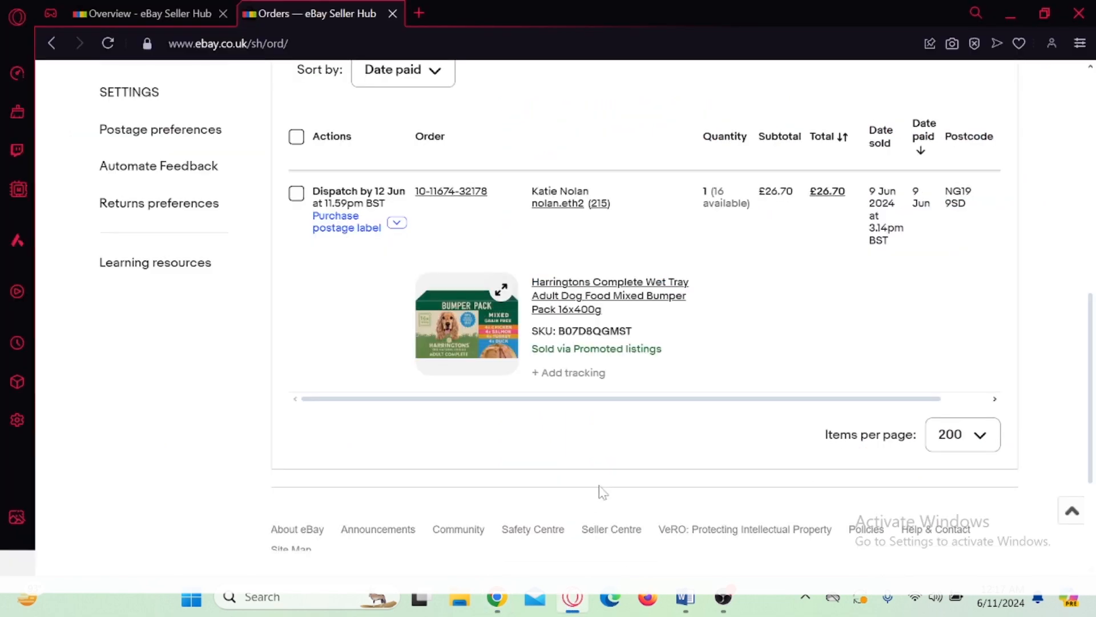
mouse_move(921, 172)
mouse_down()
mouse_move(993, 231)
mouse_move(851, 286)
mouse_move(825, 317)
mouse_up()
key(Escape)
mouse_move(496, 596)
click(445, 537)
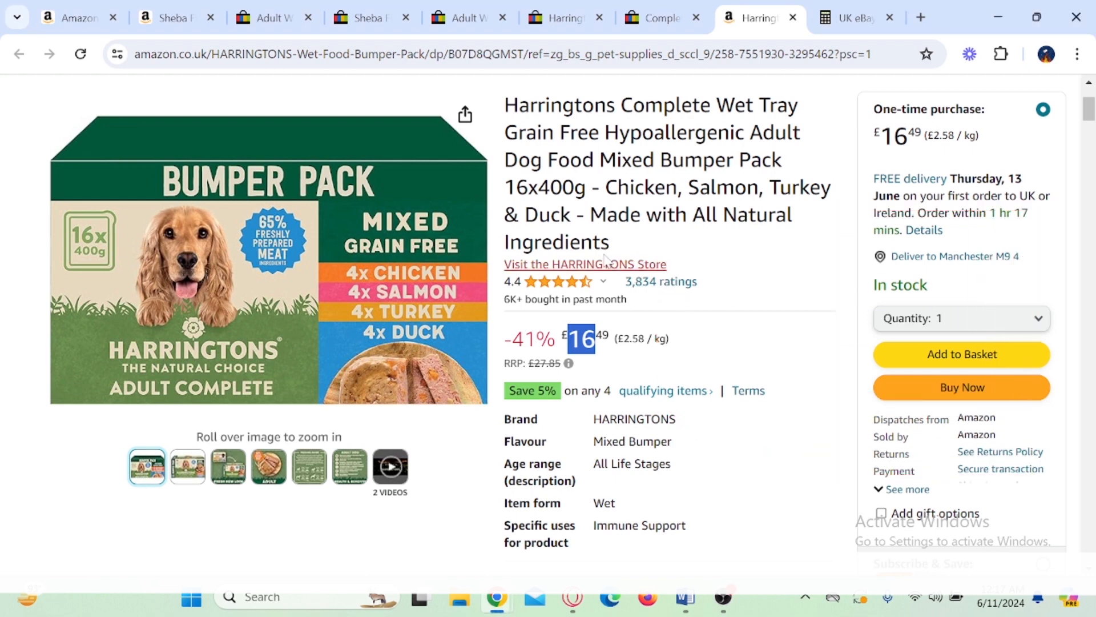
Step: Switch back to Seller Hub, view the order's available actions, and mark its subtotal and total
click(574, 599)
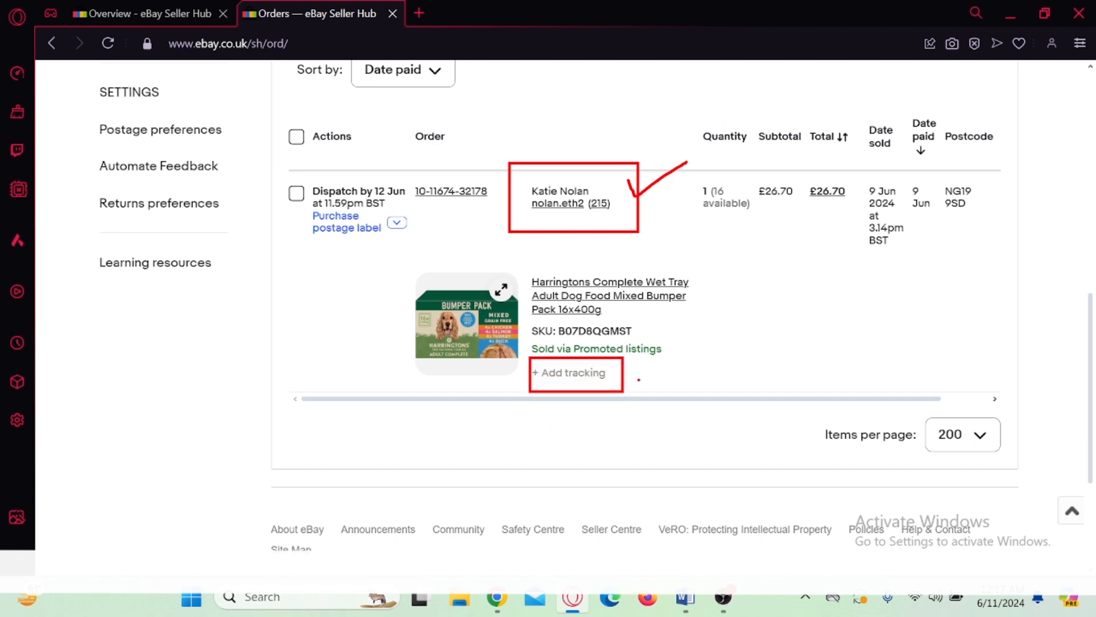
click(397, 223)
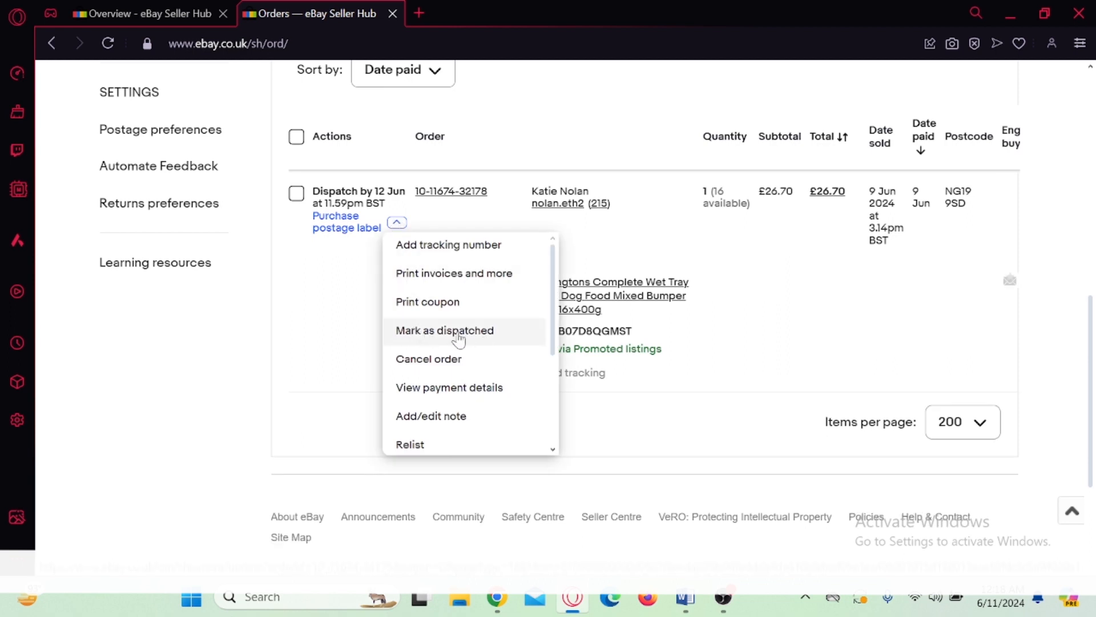
click(320, 345)
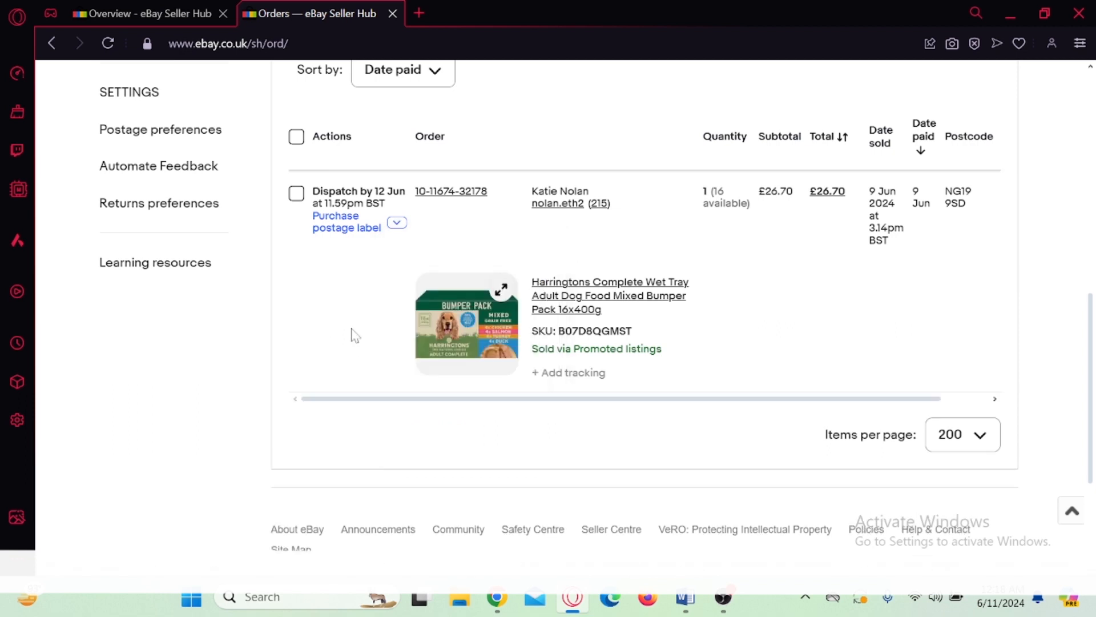
mouse_move(756, 165)
mouse_down()
mouse_move(855, 217)
mouse_move(840, 224)
mouse_up()
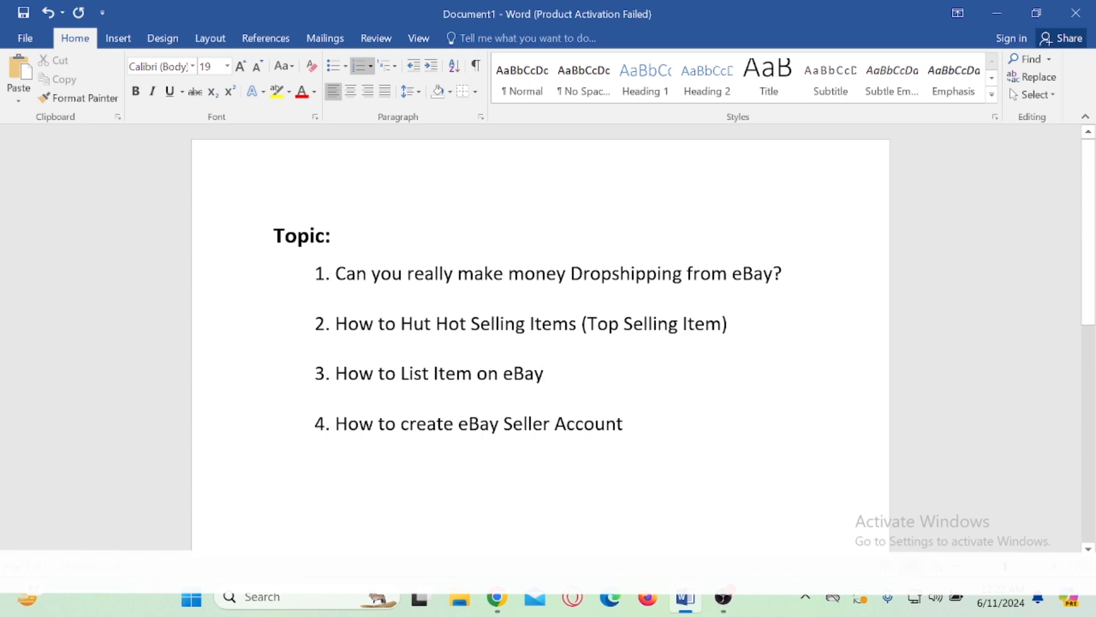
Step: Switch to the Amazon.co.uk homepage window, box the logo and delivery location, and clear the annotation
mouse_move(497, 598)
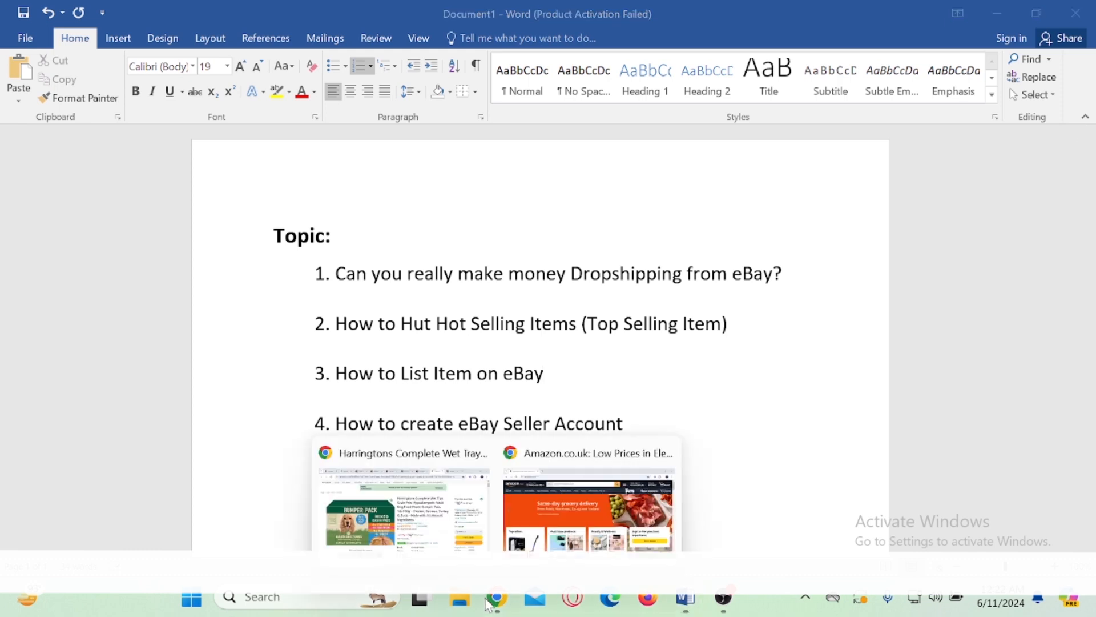
click(588, 502)
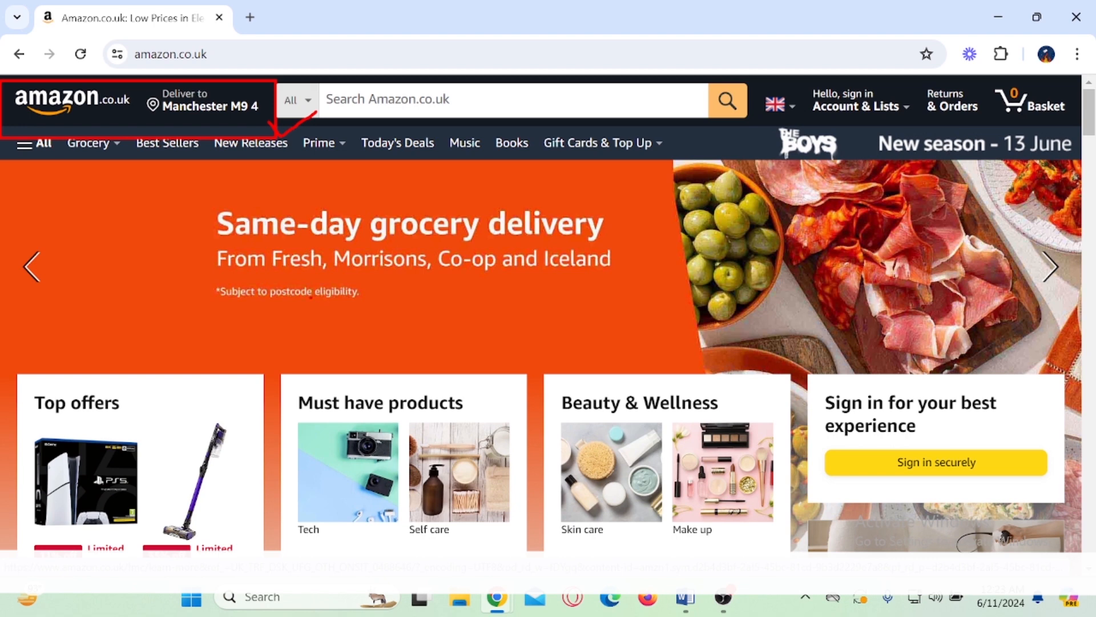
key(Escape)
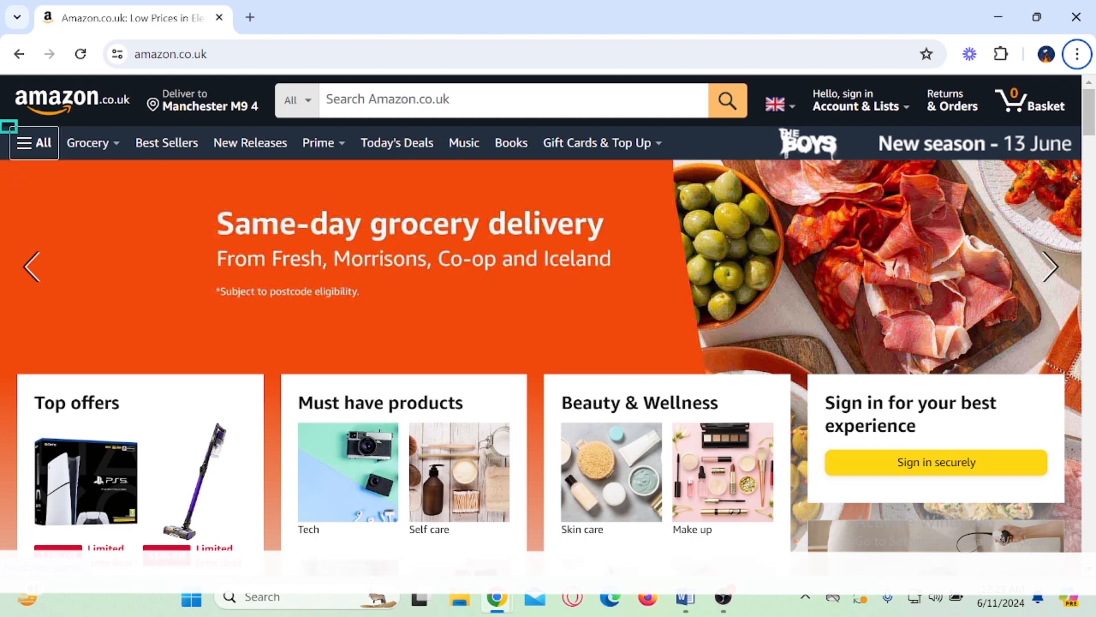
Step: Open the Amazon Best Sellers page from the full site navigation
click(31, 143)
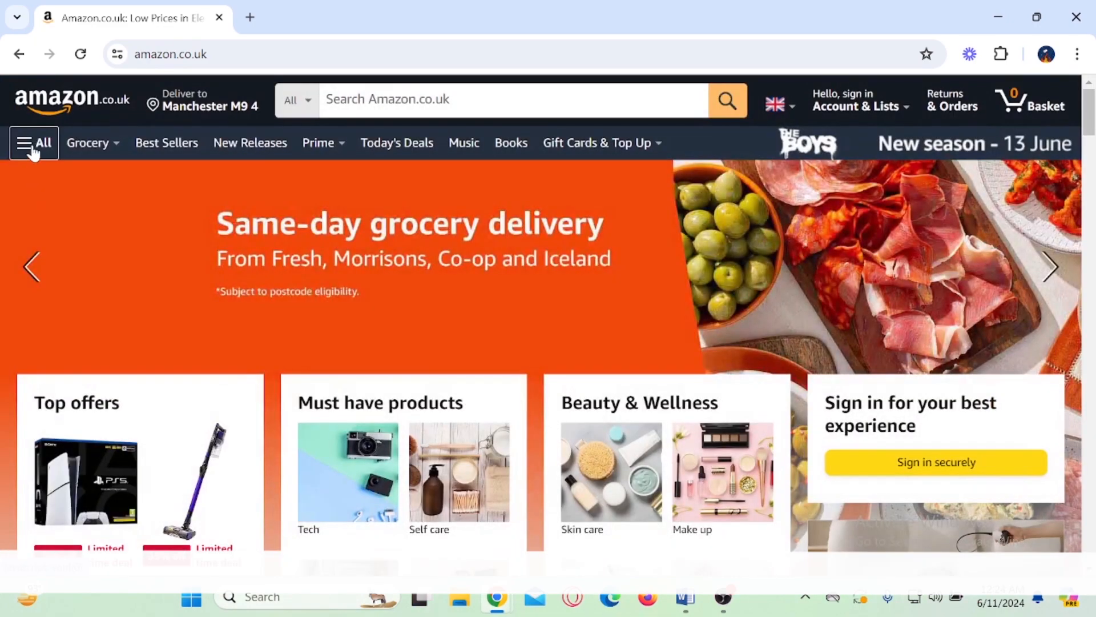
click(30, 147)
click(63, 181)
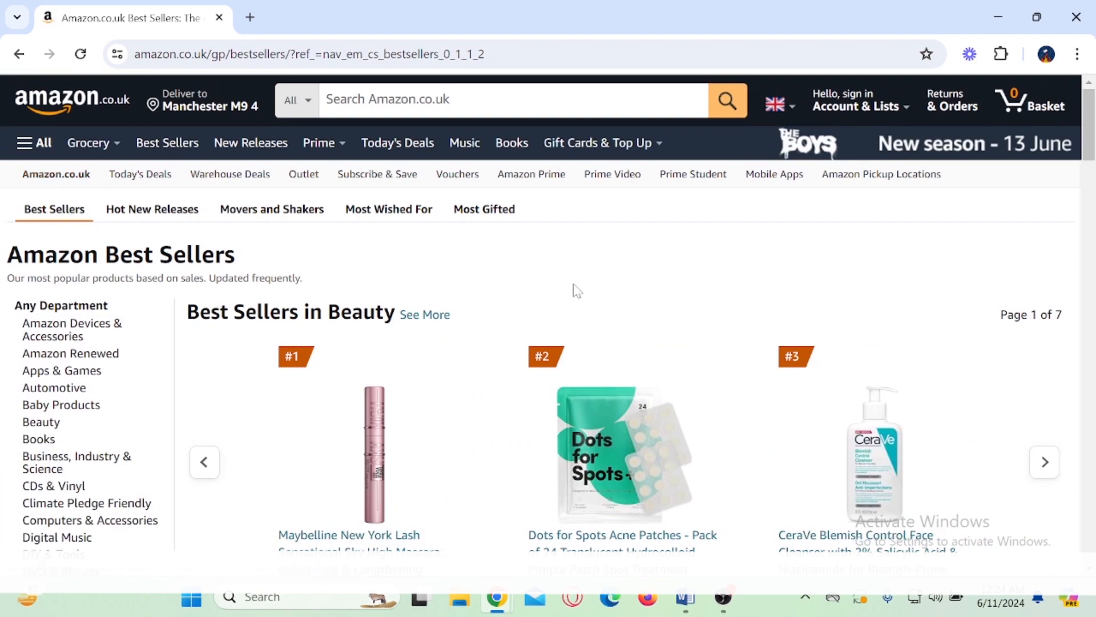
Step: Box the #1 to #3 rank badges in the Beauty best sellers and clear the annotation
scroll(575, 288, down, 5)
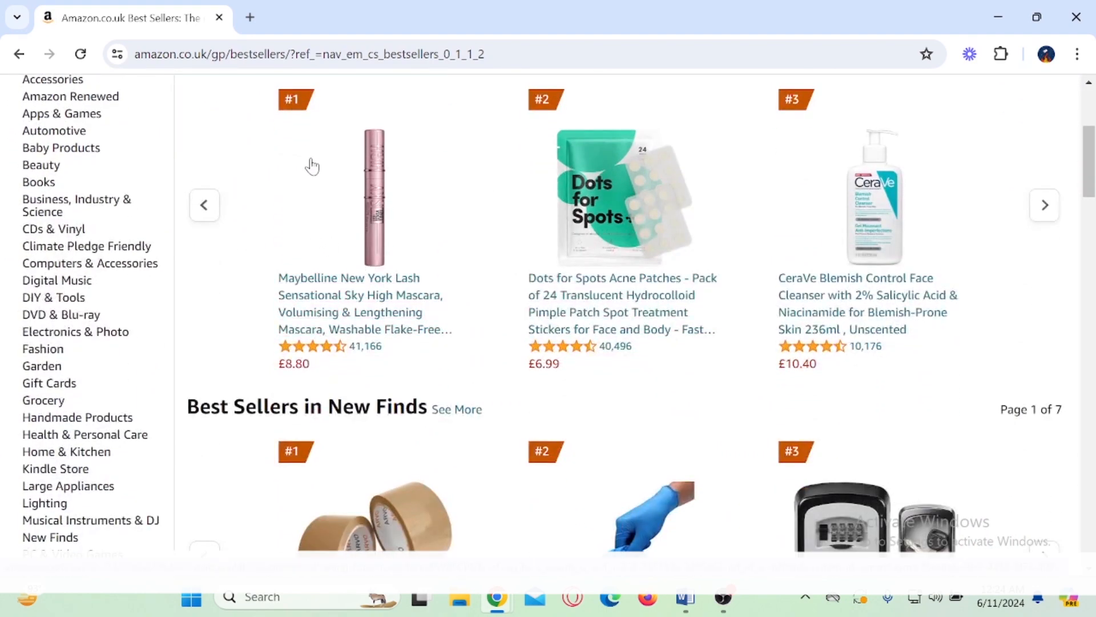
mouse_move(260, 79)
mouse_down()
mouse_move(473, 142)
mouse_move(788, 166)
mouse_move(934, 135)
mouse_up()
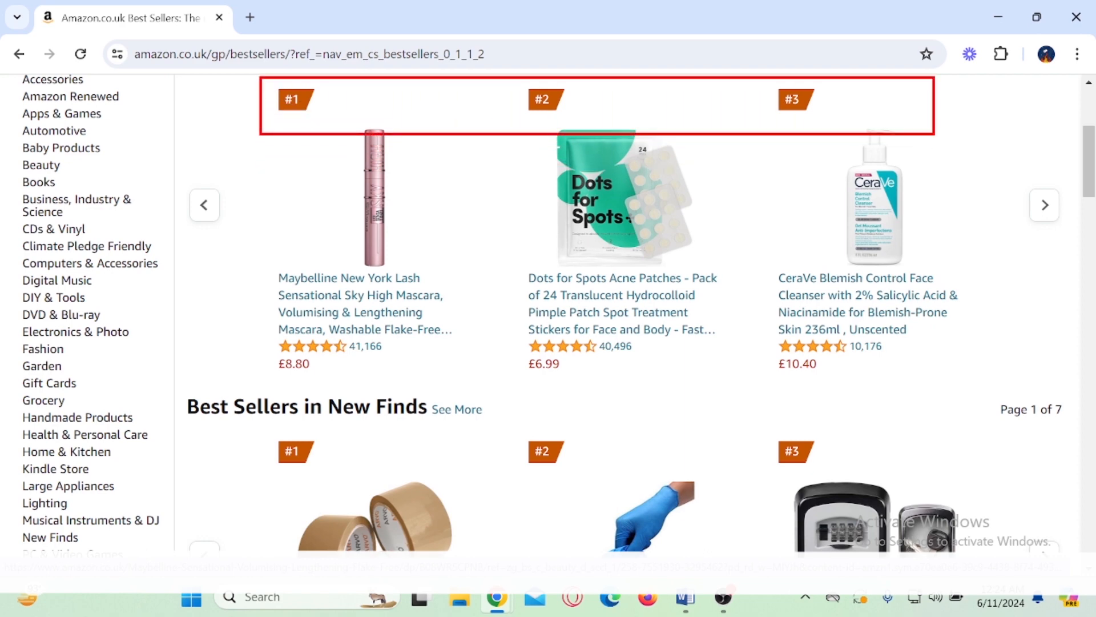
drag(349, 106, 413, 101)
key(Escape)
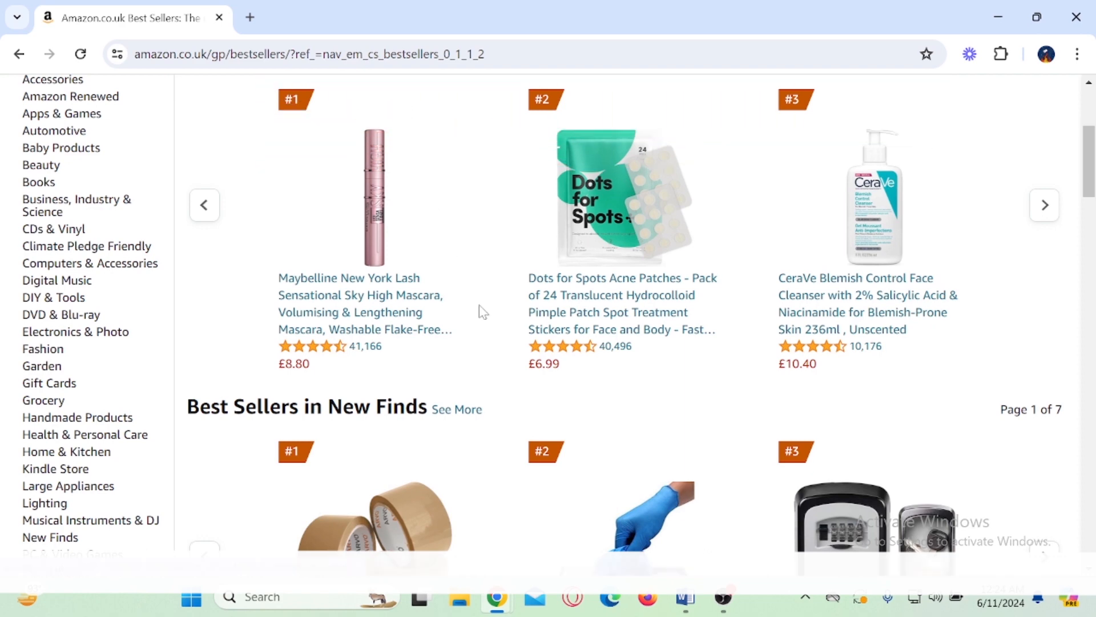
Step: Examine the best-seller sections across the different departments
scroll(484, 313, down, 4)
scroll(484, 313, down, 12)
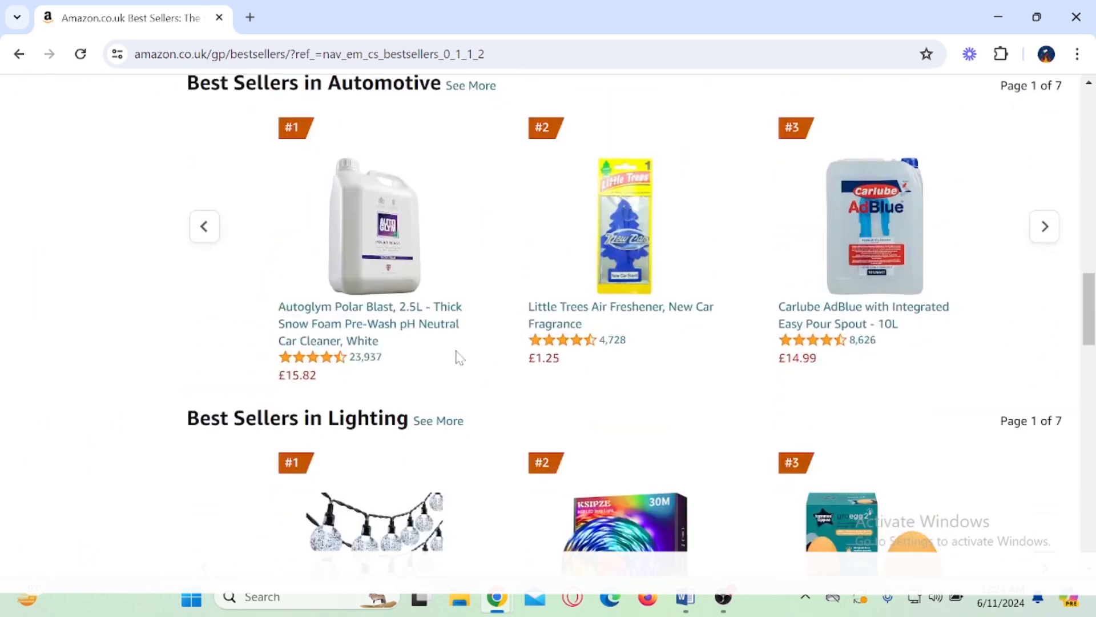
scroll(448, 387, up, 5)
scroll(449, 388, up, 5)
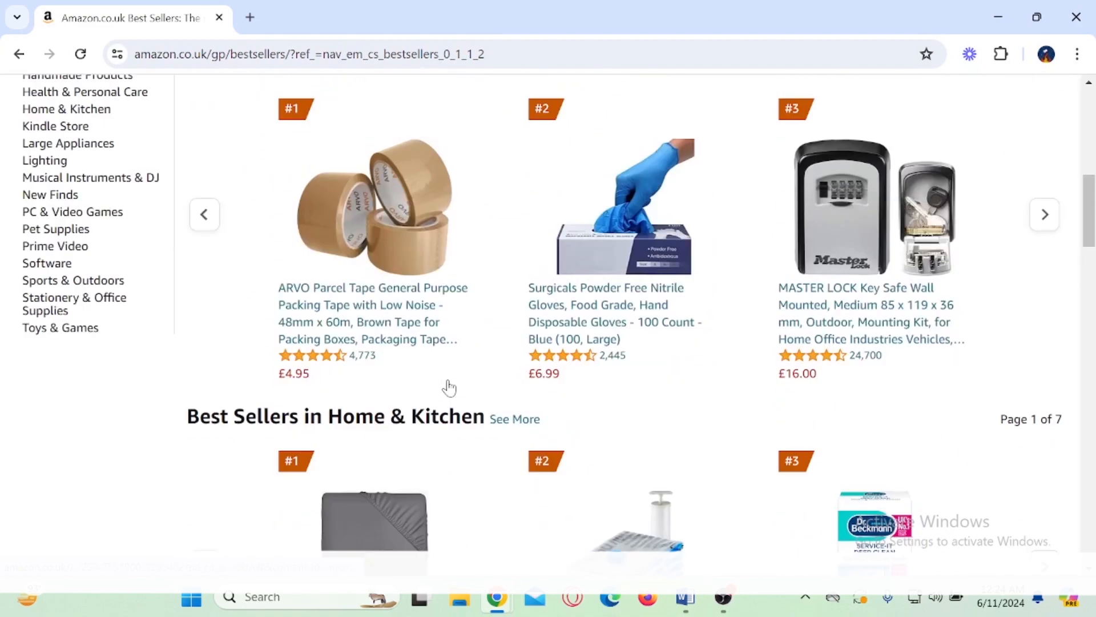
scroll(449, 389, up, 3)
scroll(434, 367, up, 2)
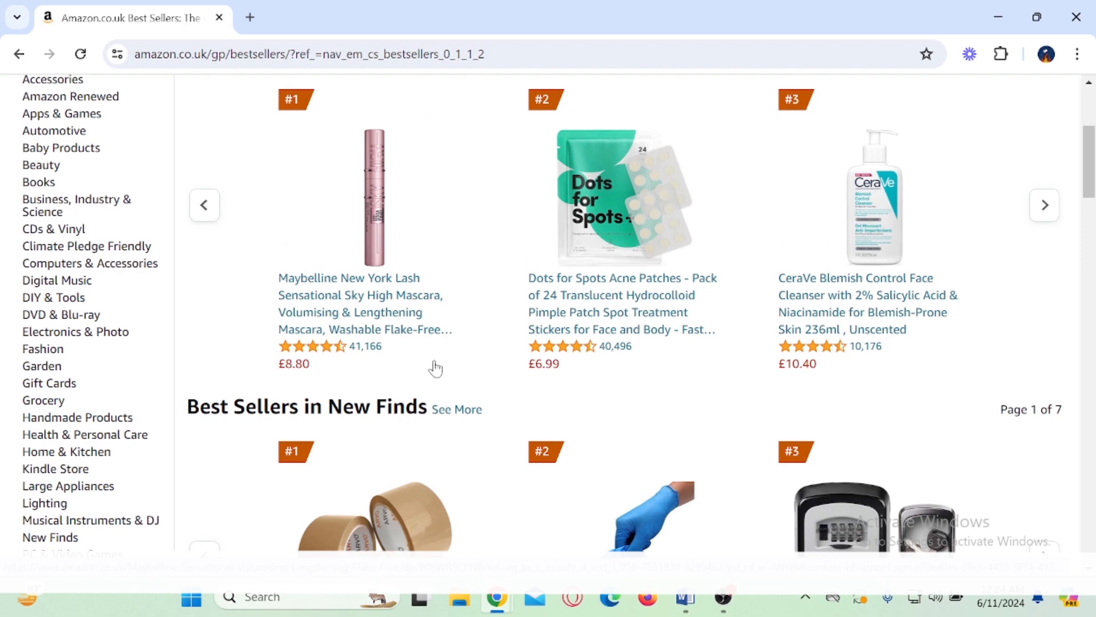
scroll(431, 368, down, 1)
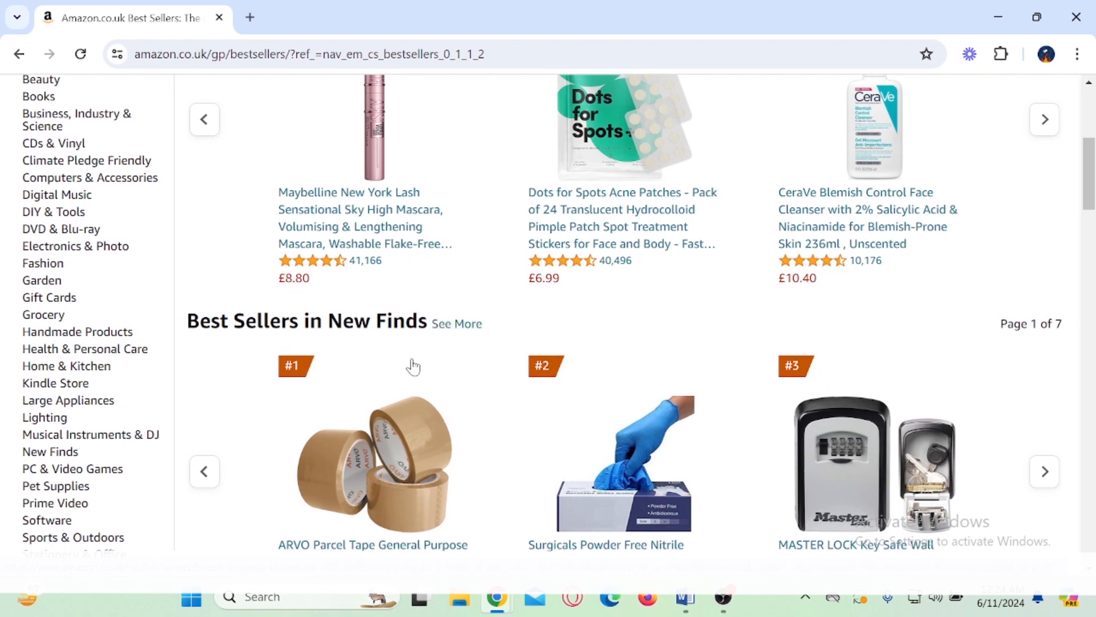
Step: Draw a box around the department list on the Best Sellers page and add a tick mark beside it
scroll(389, 374, up, 3)
scroll(367, 377, down, 3)
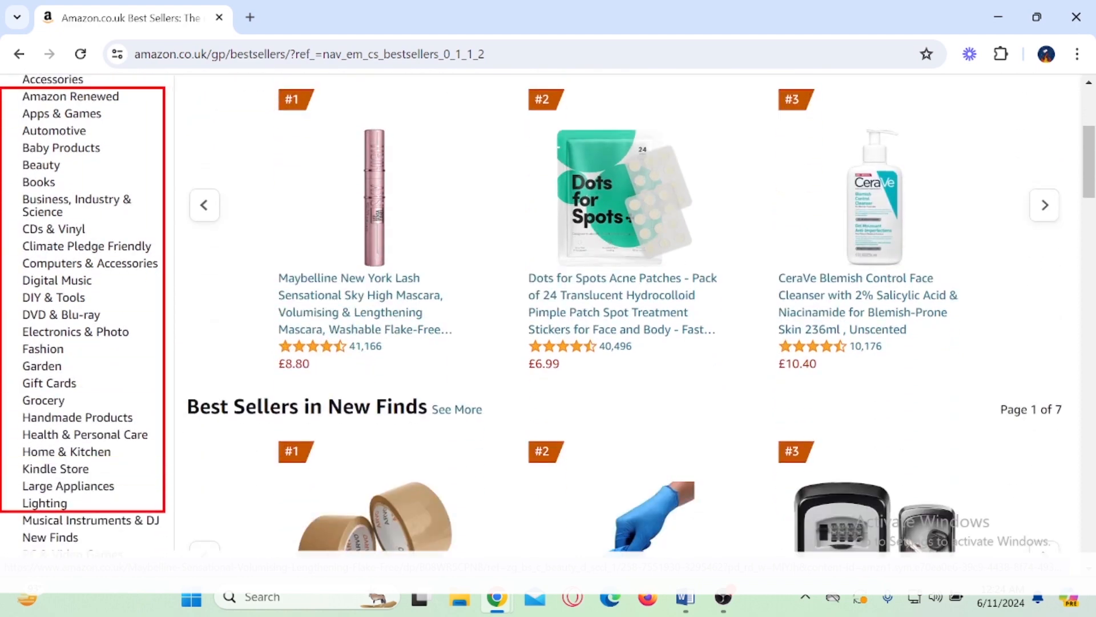
drag(153, 333, 190, 301)
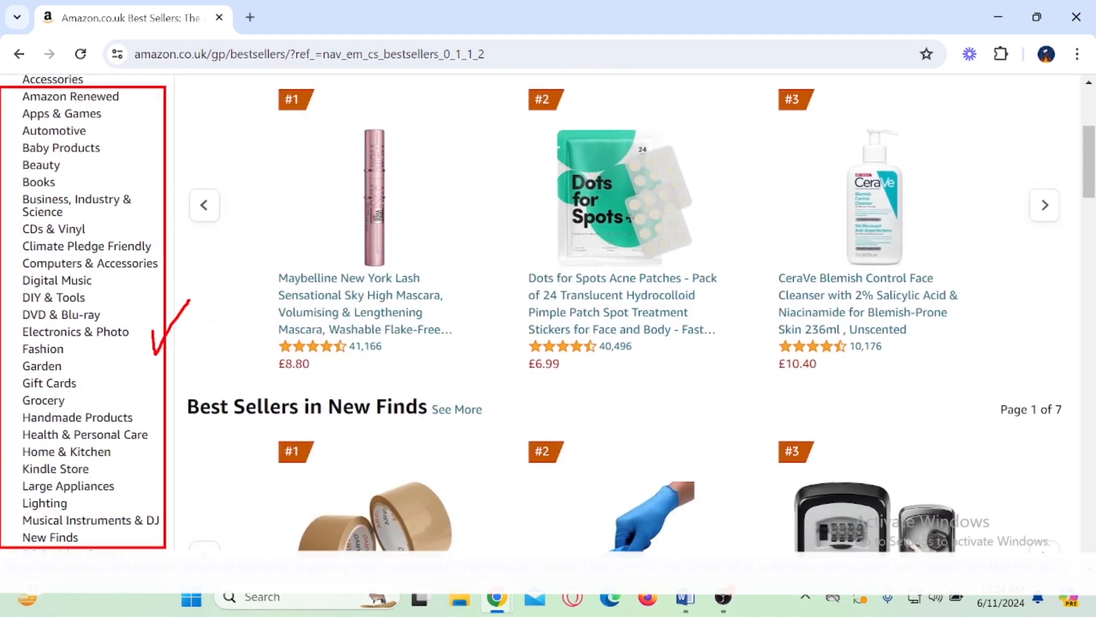
Step: Clear the annotations from the department list and examine the remaining departments and best-seller sections
key(Escape)
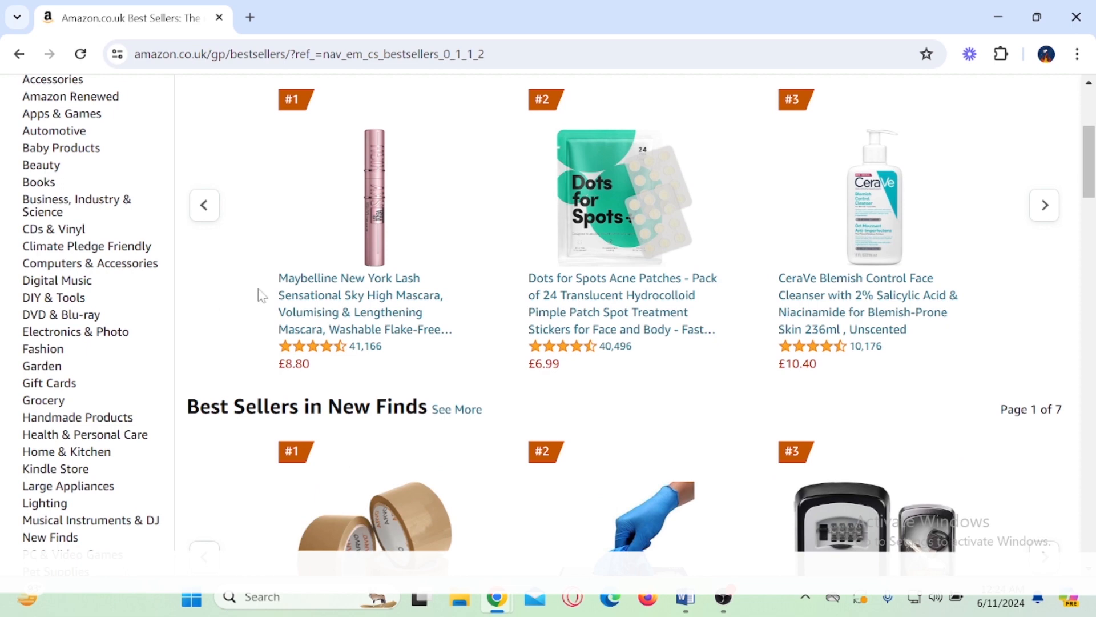
scroll(287, 306, down, 2)
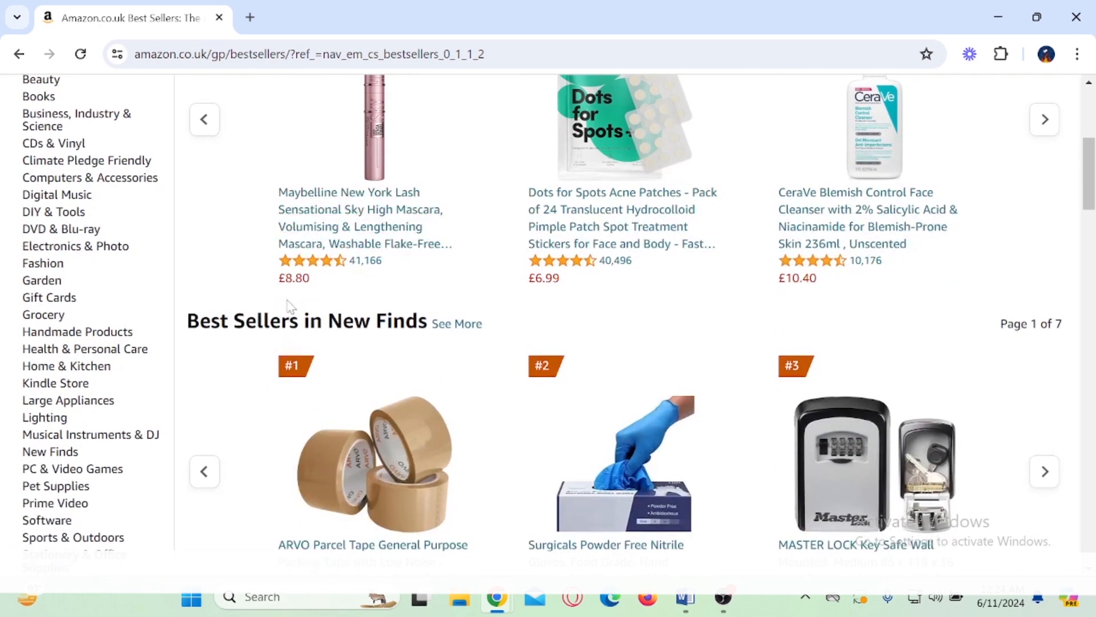
scroll(287, 306, down, 4)
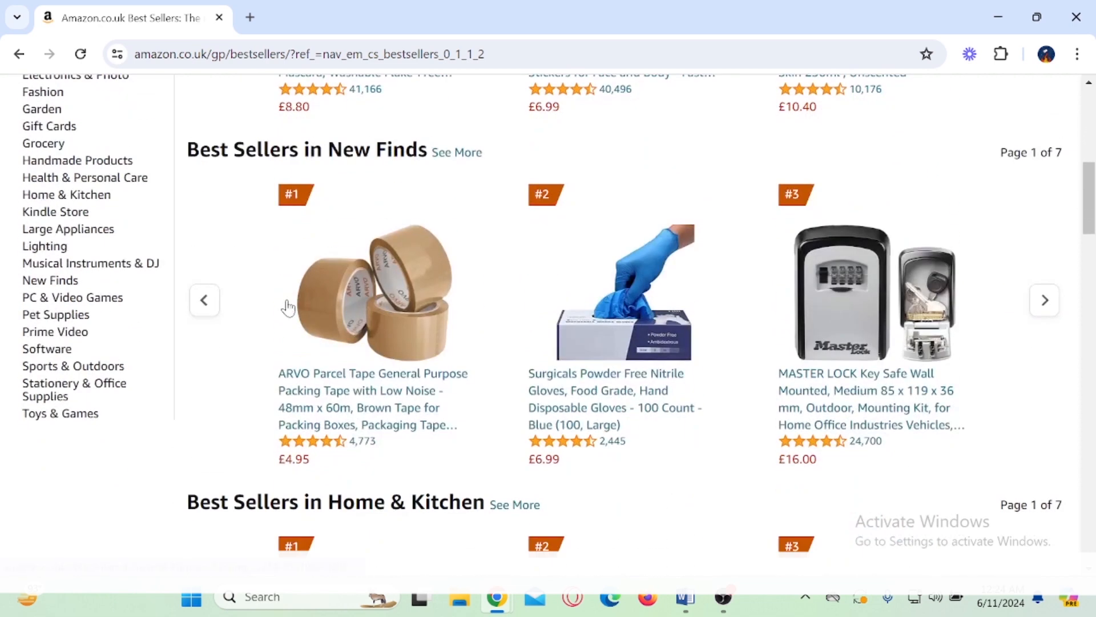
scroll(259, 408, up, 4)
scroll(260, 409, up, 5)
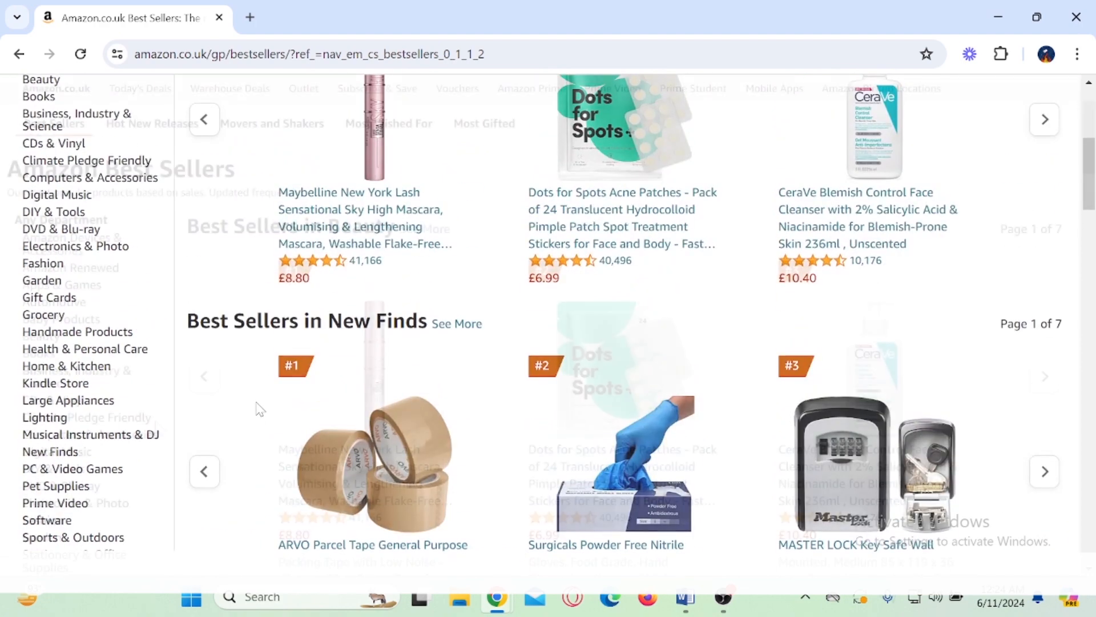
scroll(114, 435, down, 4)
scroll(85, 434, down, 2)
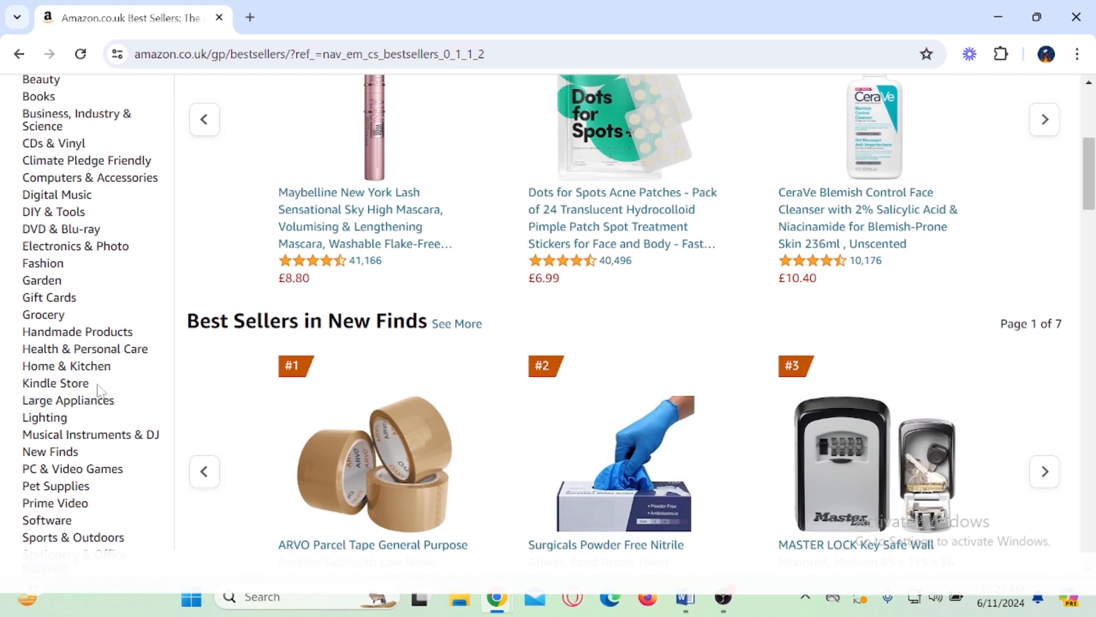
scroll(98, 391, down, 2)
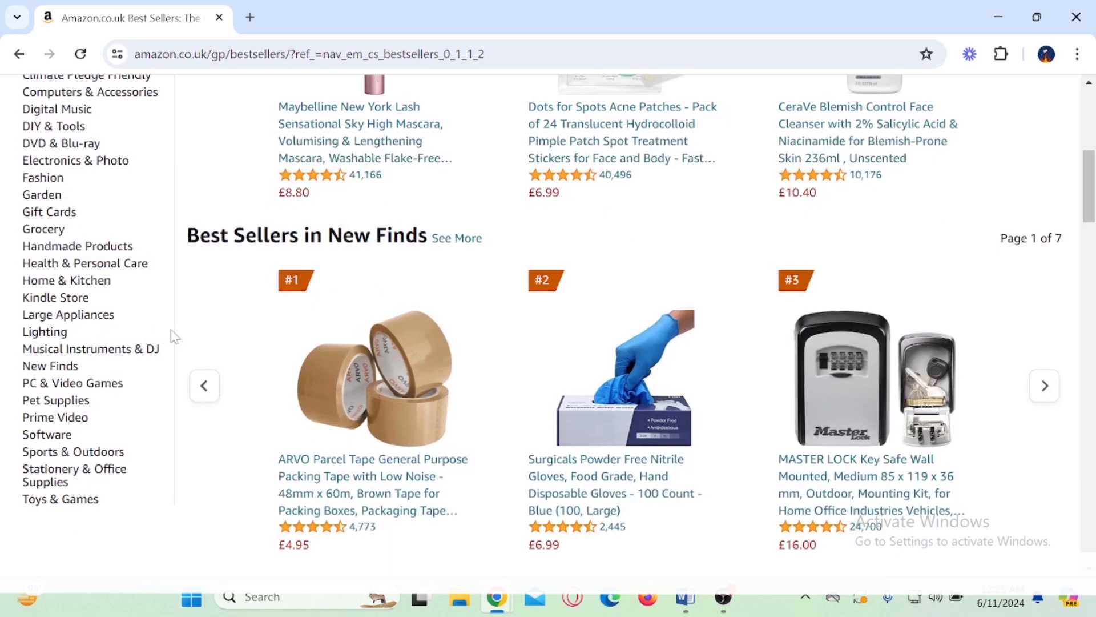
scroll(174, 337, down, 2)
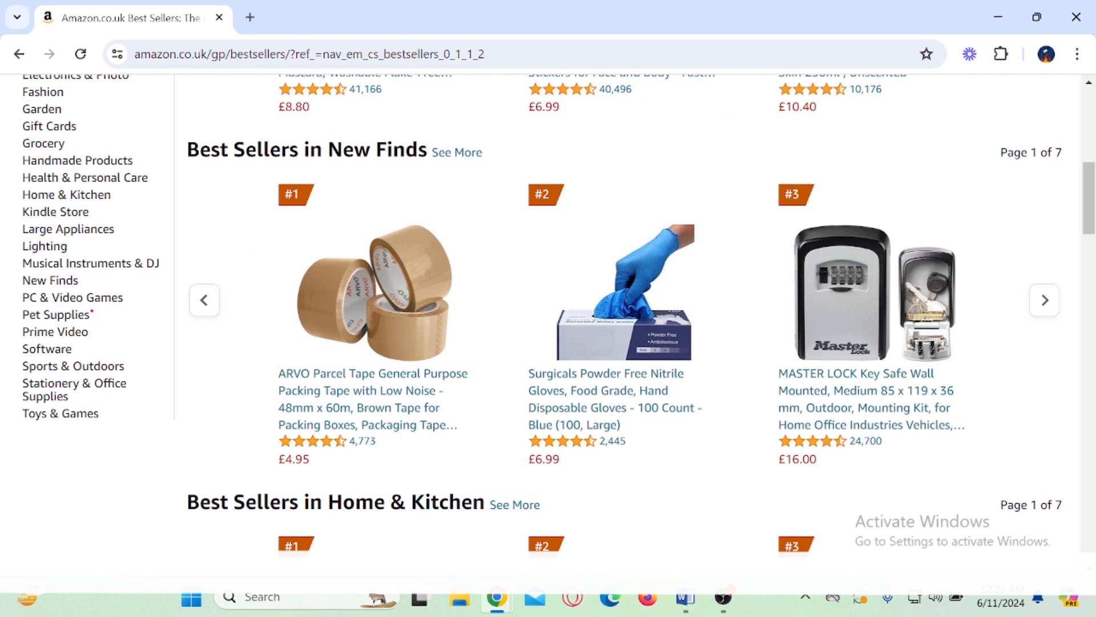
Step: Mark Pet Supplies in the department list with a box and a tick, and open its best sellers
drag(92, 312, 124, 309)
drag(137, 366, 164, 350)
key(Escape)
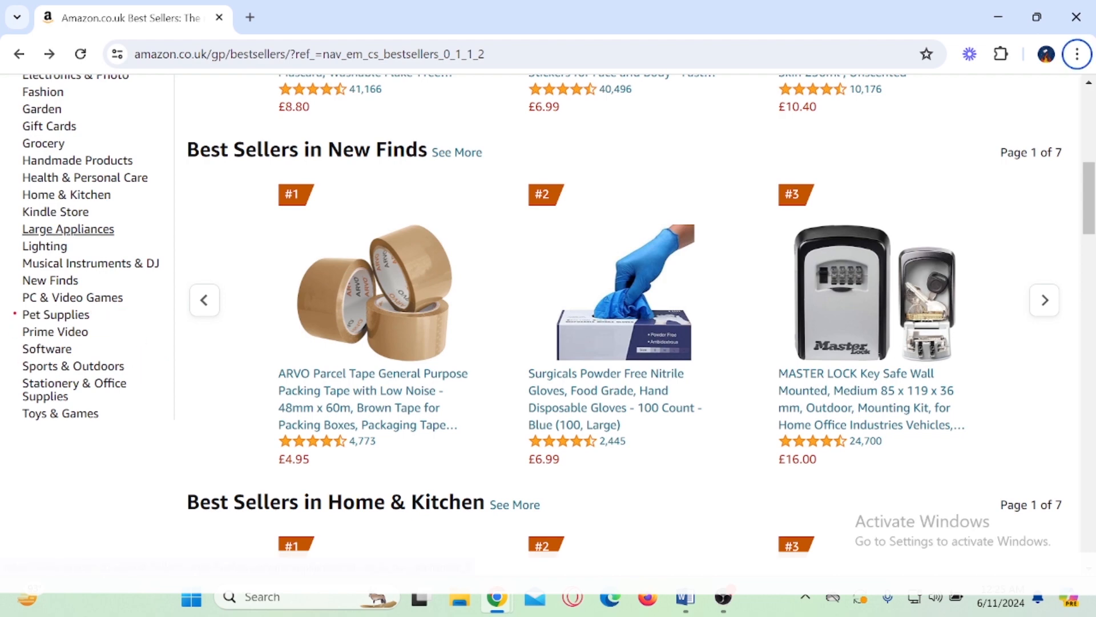
mouse_move(13, 307)
mouse_down()
mouse_move(109, 322)
mouse_move(154, 294)
mouse_up()
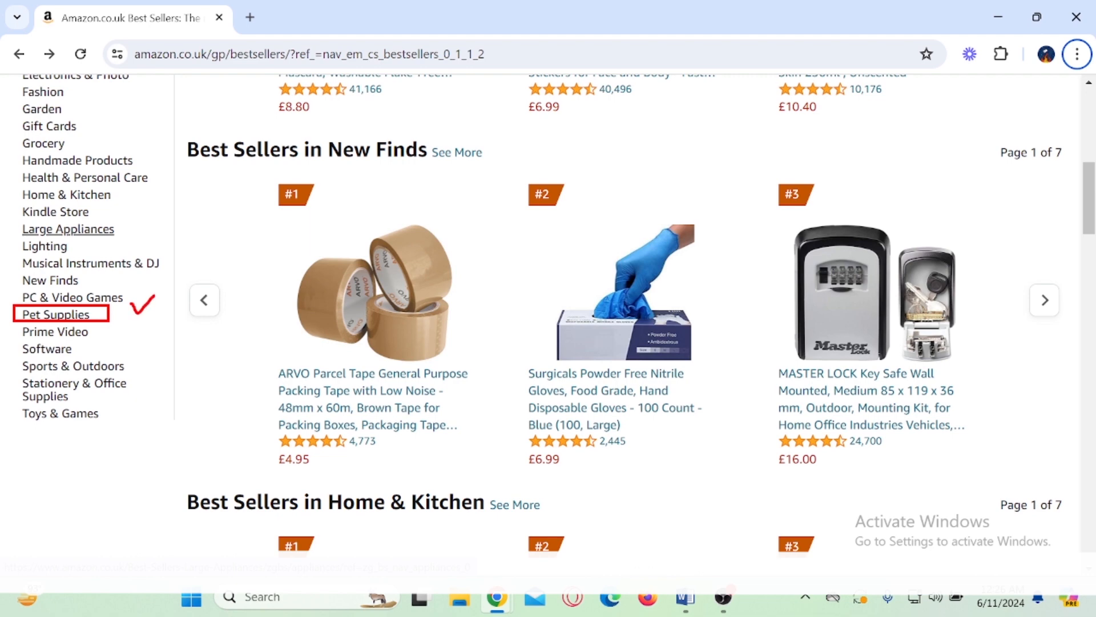
click(54, 314)
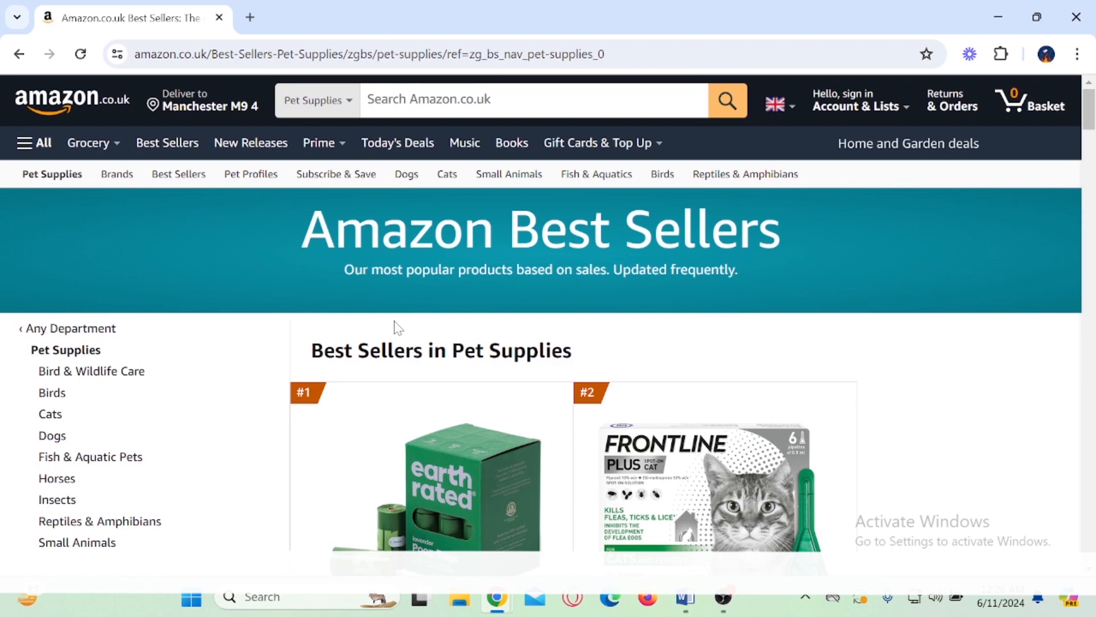
Step: Examine the Pet Supplies best sellers down to the #13 to #16 ranked products
scroll(394, 329, down, 10)
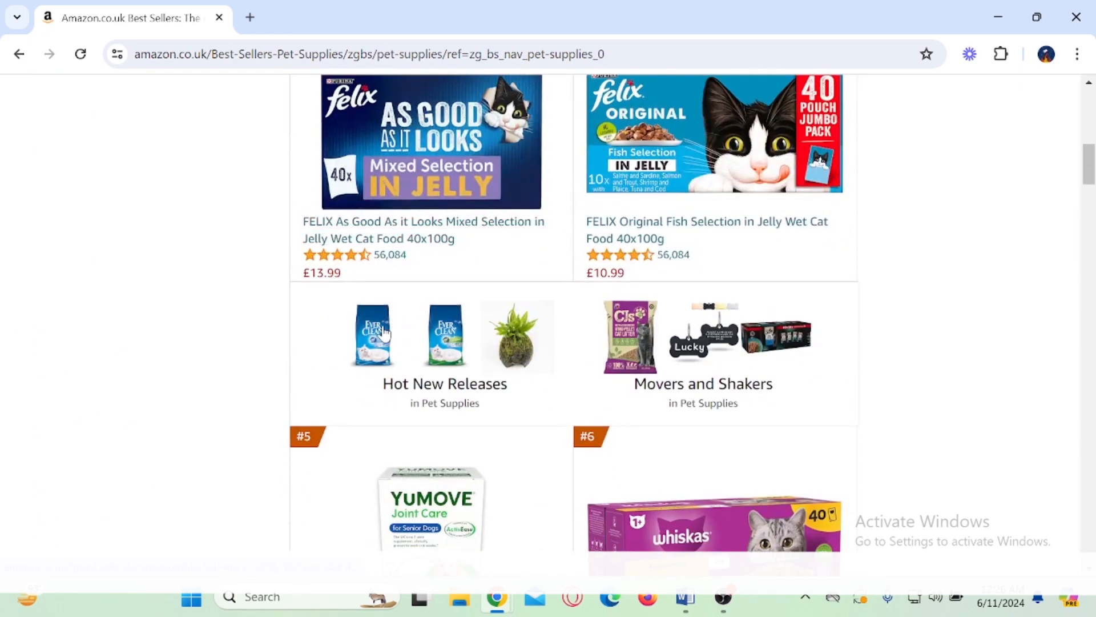
scroll(384, 333, down, 4)
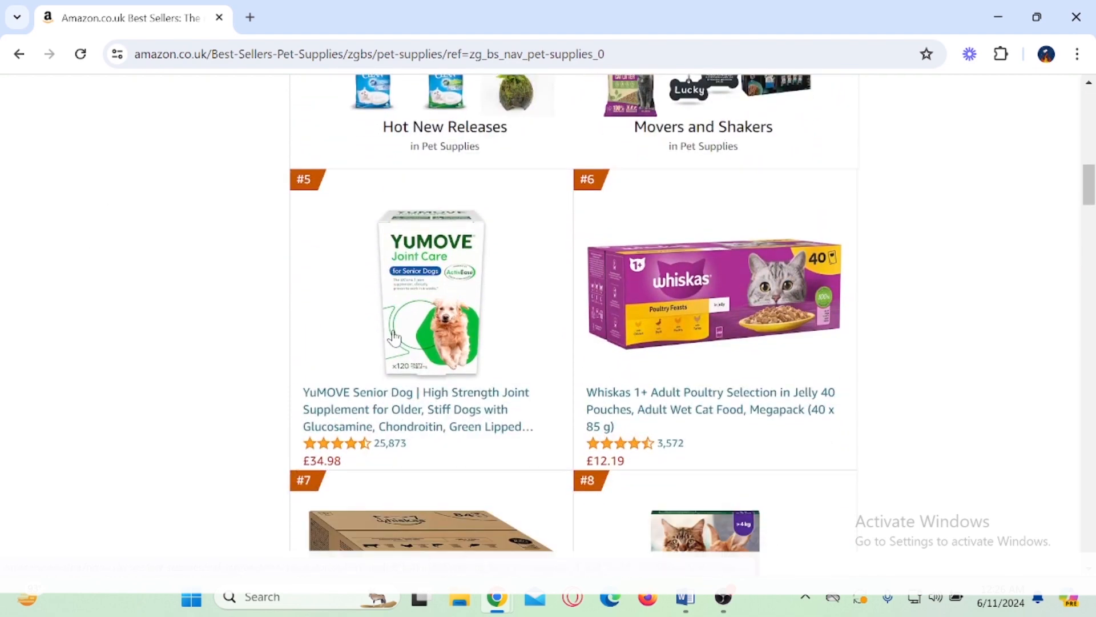
scroll(394, 337, down, 4)
scroll(371, 341, up, 10)
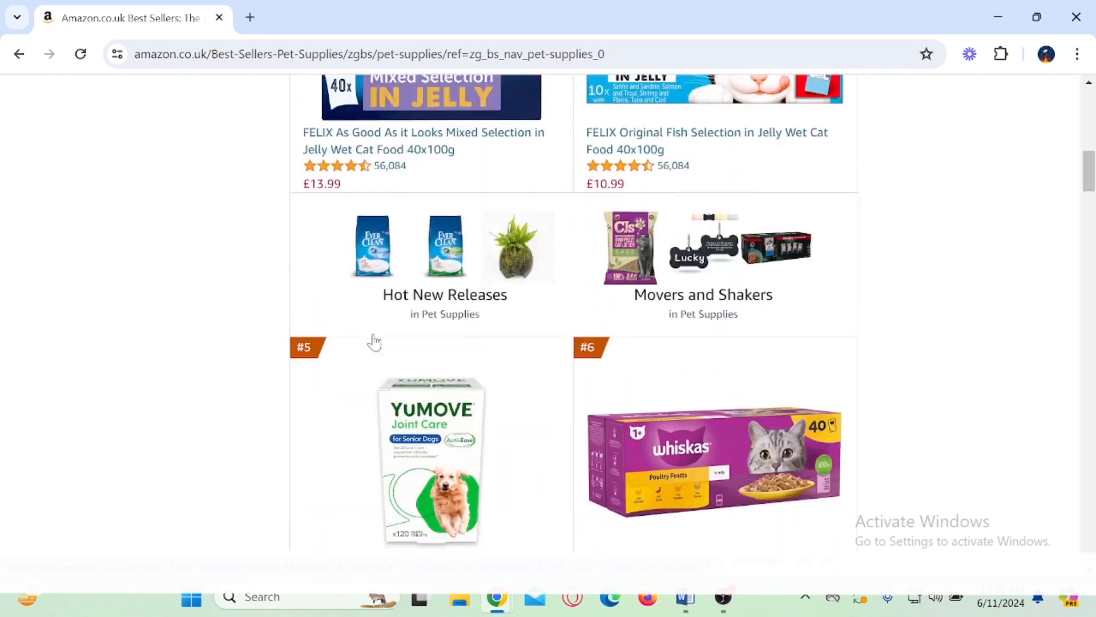
scroll(335, 443, down, 3)
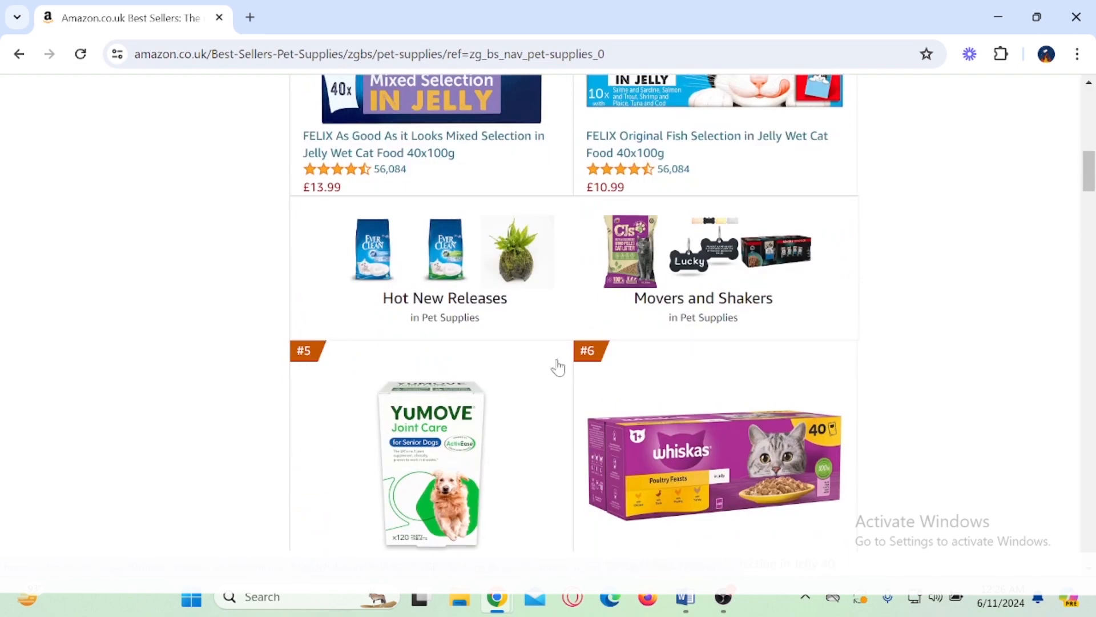
scroll(558, 366, down, 12)
scroll(523, 352, down, 12)
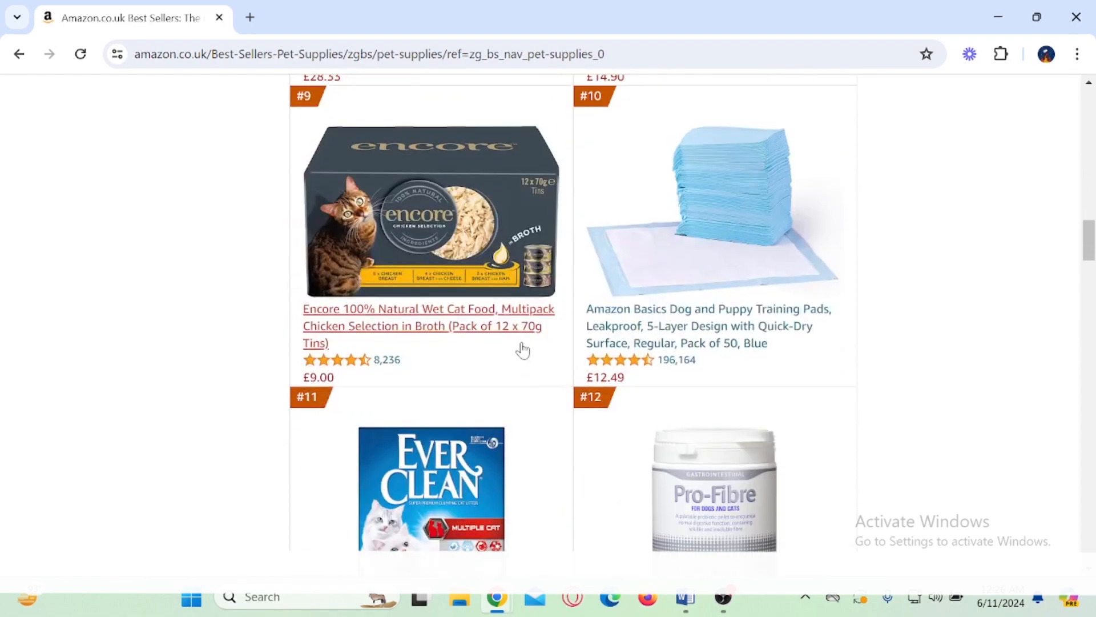
scroll(523, 352, down, 7)
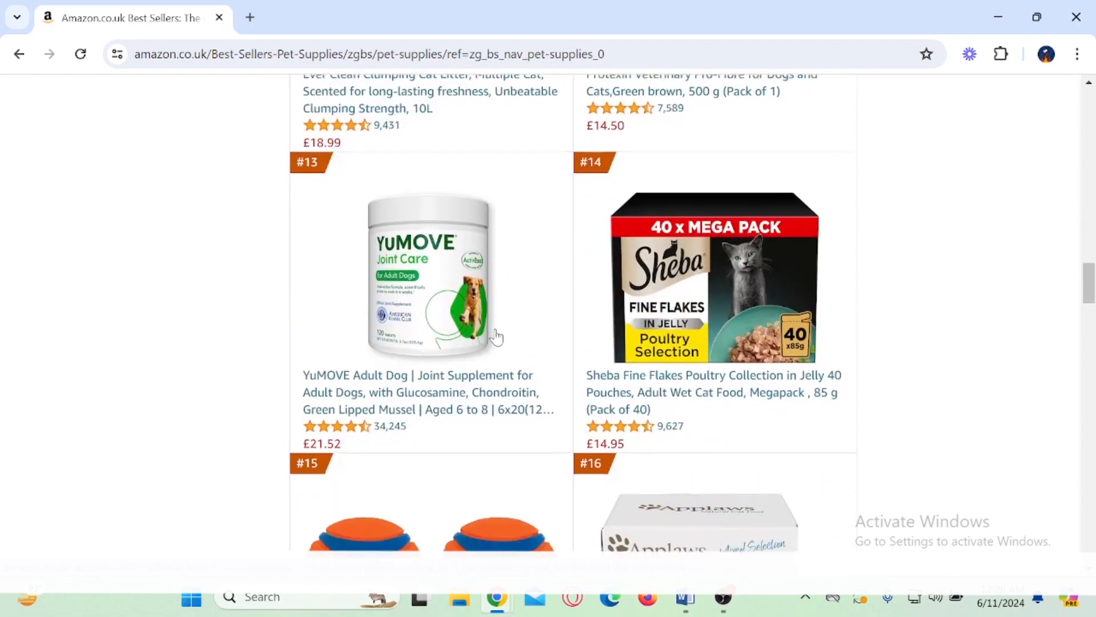
scroll(496, 338, up, 6)
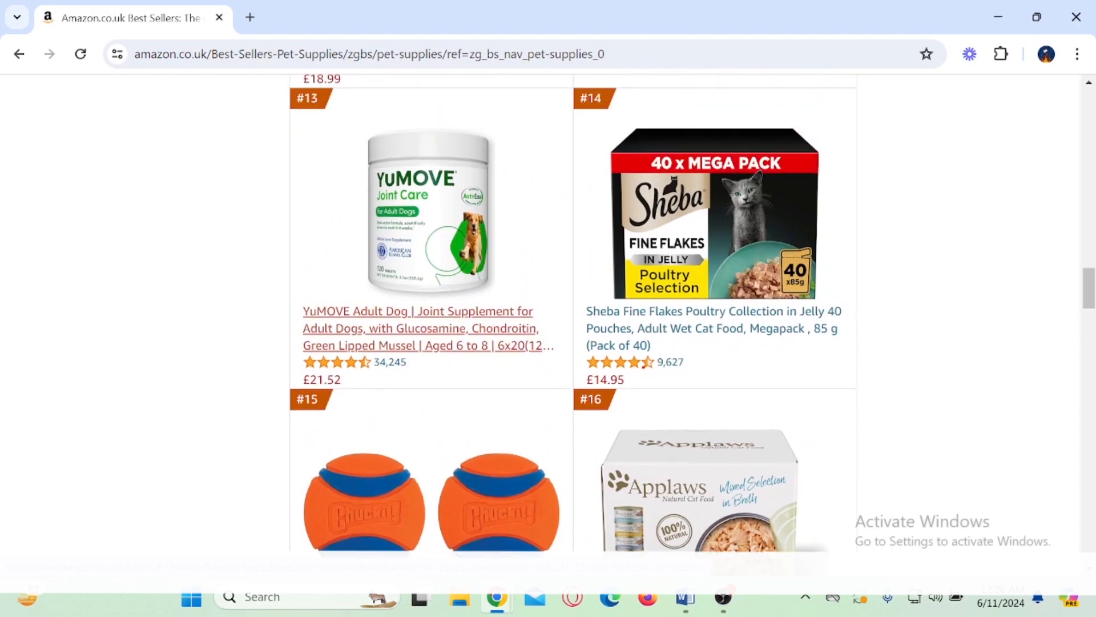
Step: Annotate the rating and price of the #14 Sheba Fine Flakes Poultry Collection and open the product in a new tab
mouse_move(648, 343)
mouse_down()
mouse_move(691, 371)
mouse_move(739, 348)
mouse_up()
drag(583, 361, 635, 392)
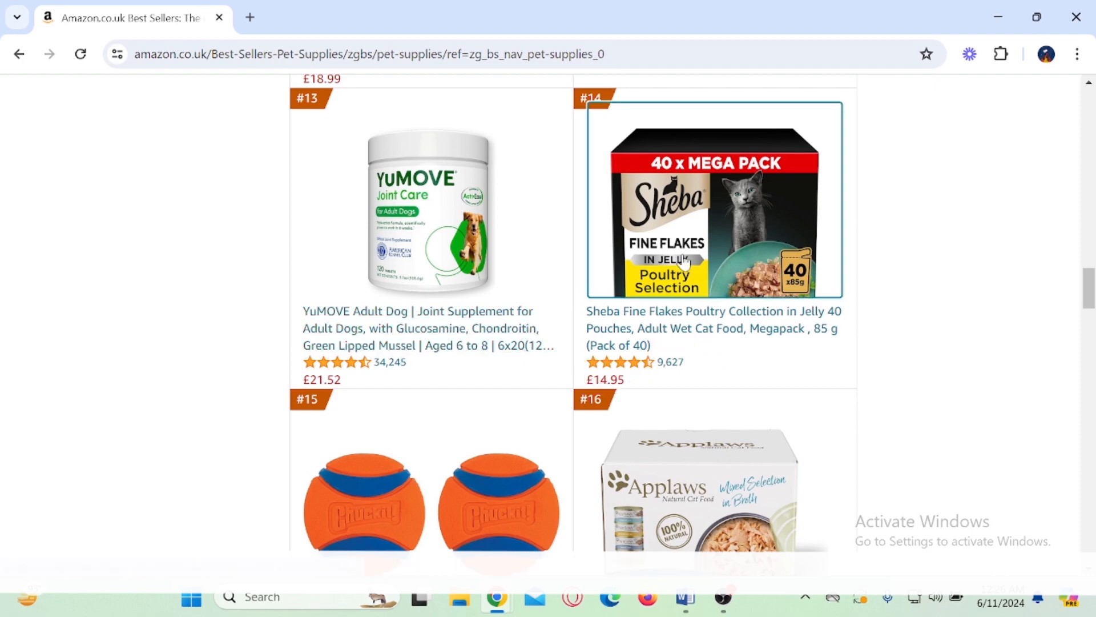
right_click(711, 270)
click(713, 274)
Step: Look through the Pet Supplies best sellers ranked from #15 to #26
scroll(728, 270, down, 5)
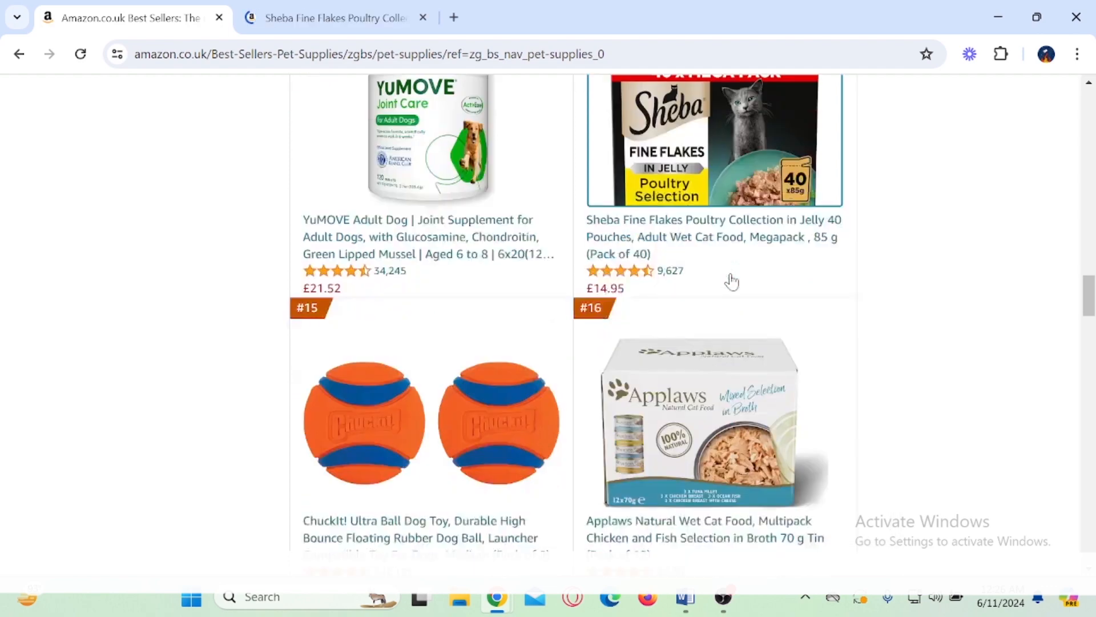
scroll(731, 278, down, 9)
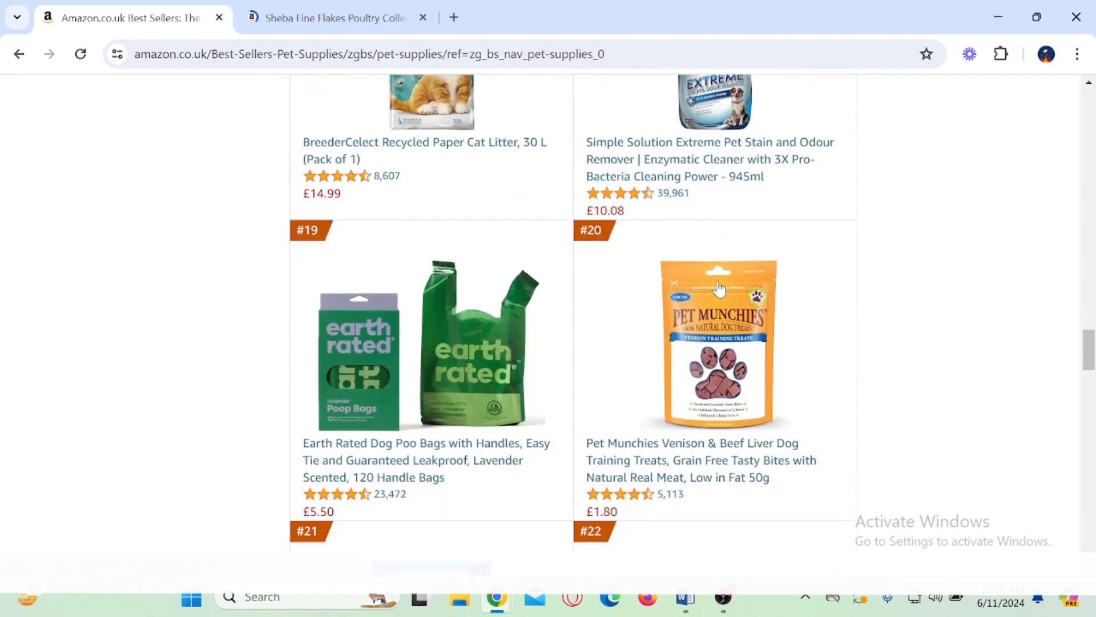
scroll(719, 288, down, 10)
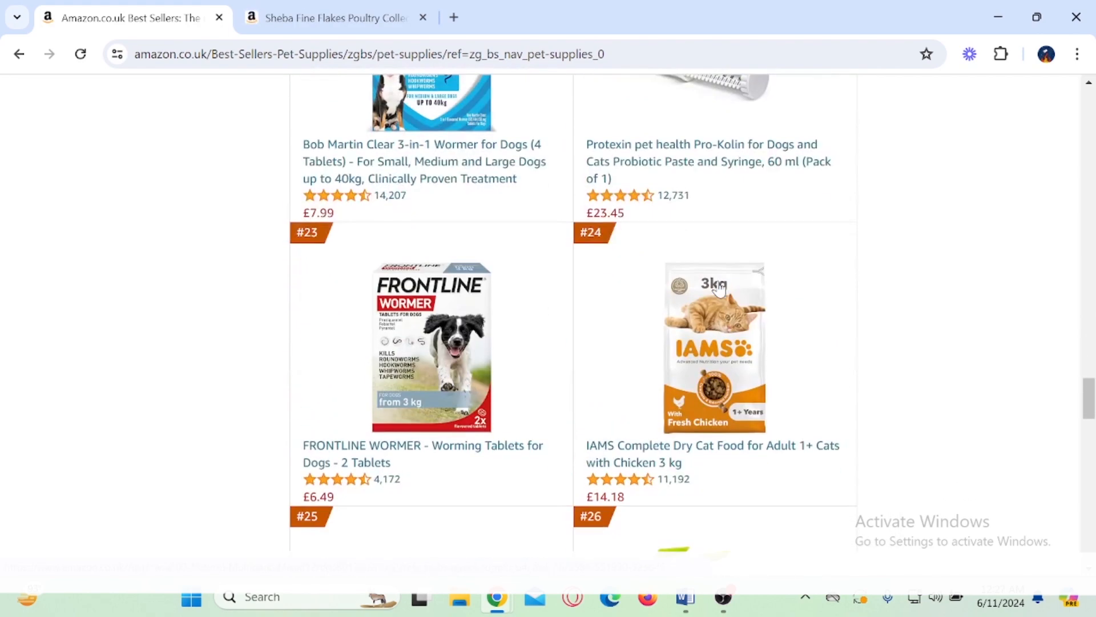
scroll(672, 351, up, 5)
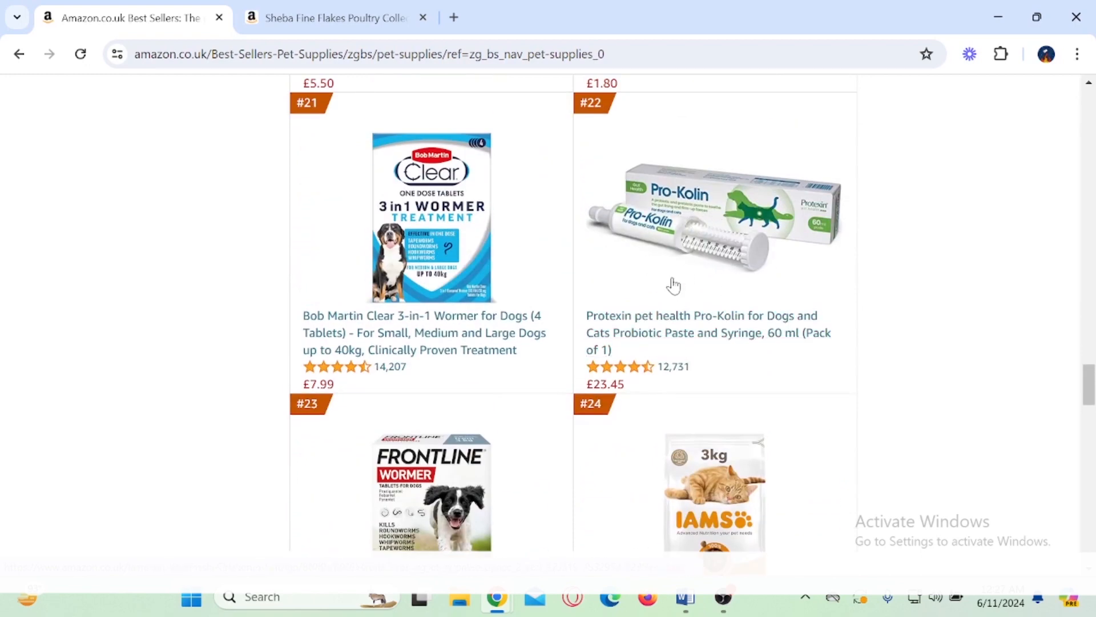
scroll(665, 287, down, 4)
scroll(655, 290, down, 3)
scroll(656, 286, up, 2)
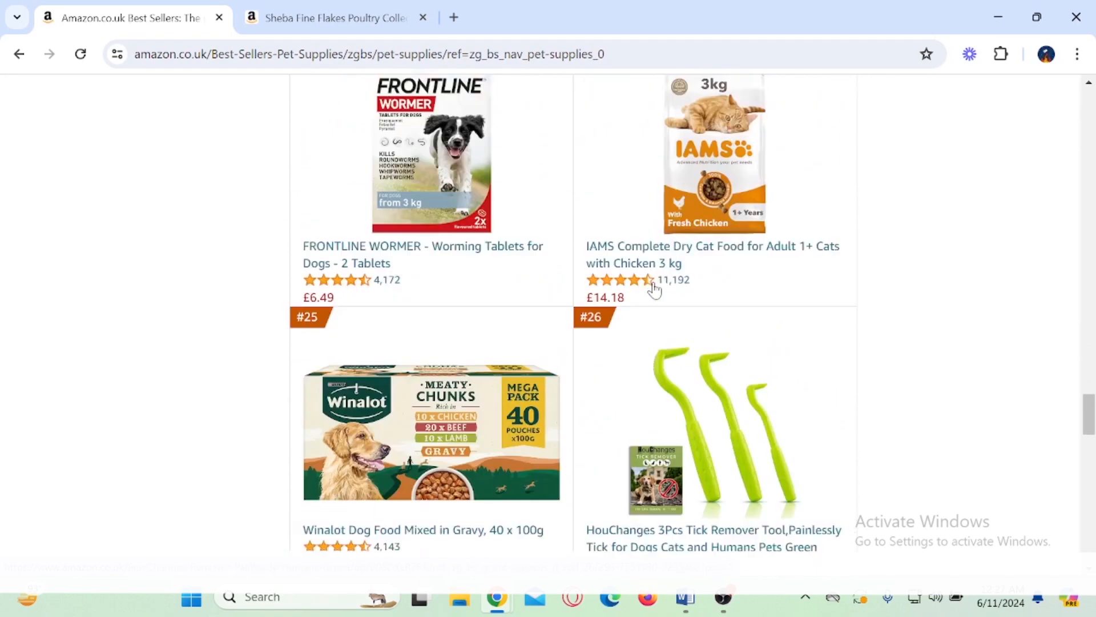
Step: Switch to the Sheba Fine Flakes product page and box its £14.95 price and the flavour options
click(359, 17)
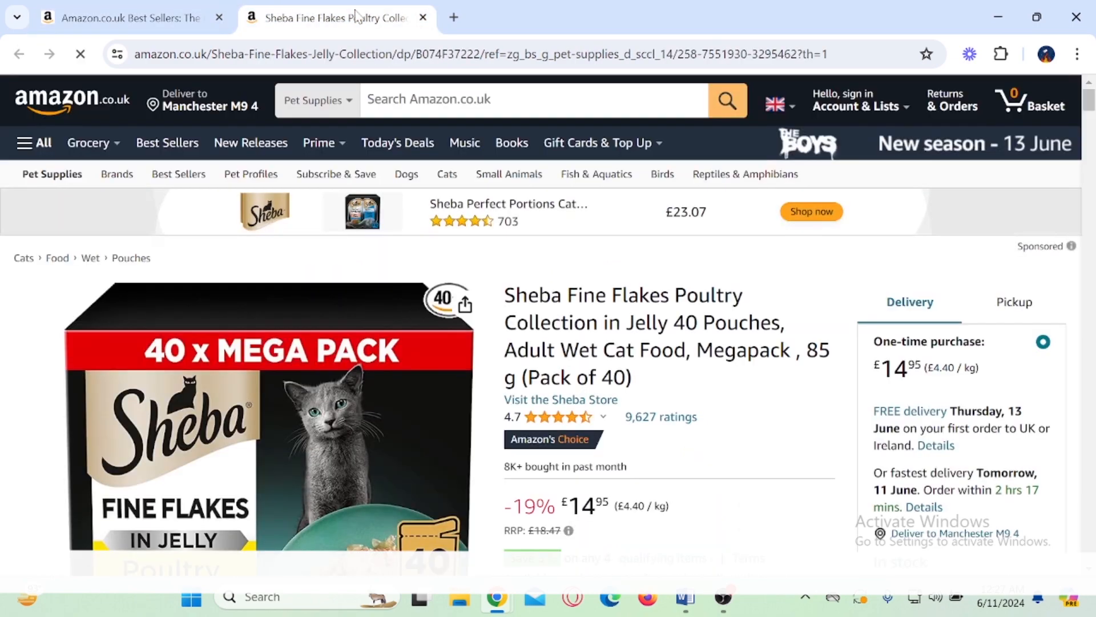
scroll(754, 280, down, 3)
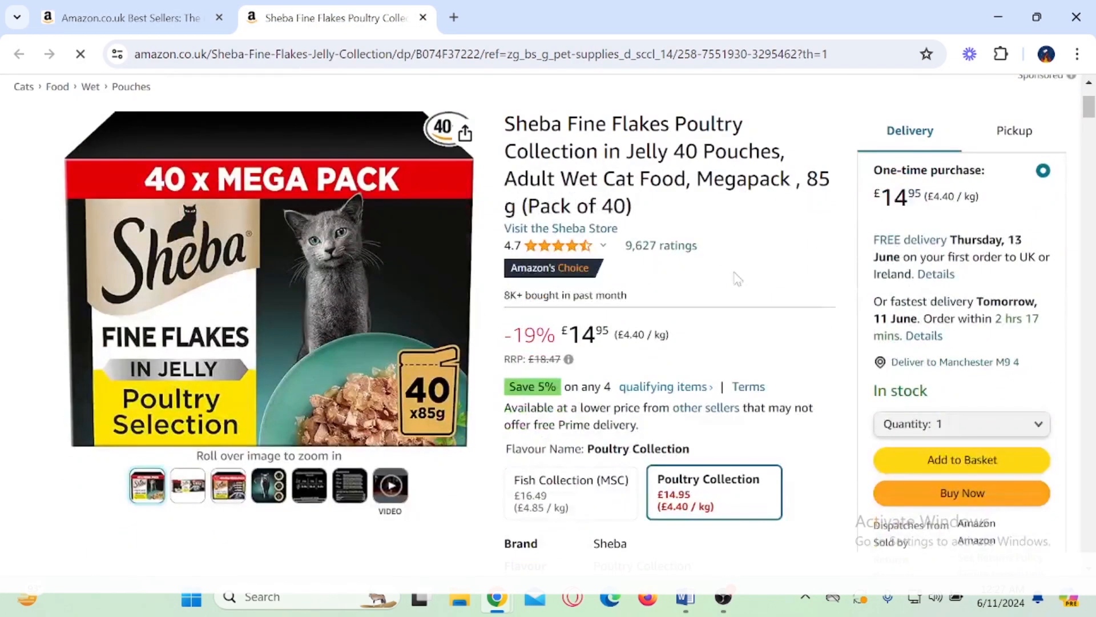
scroll(714, 273, down, 2)
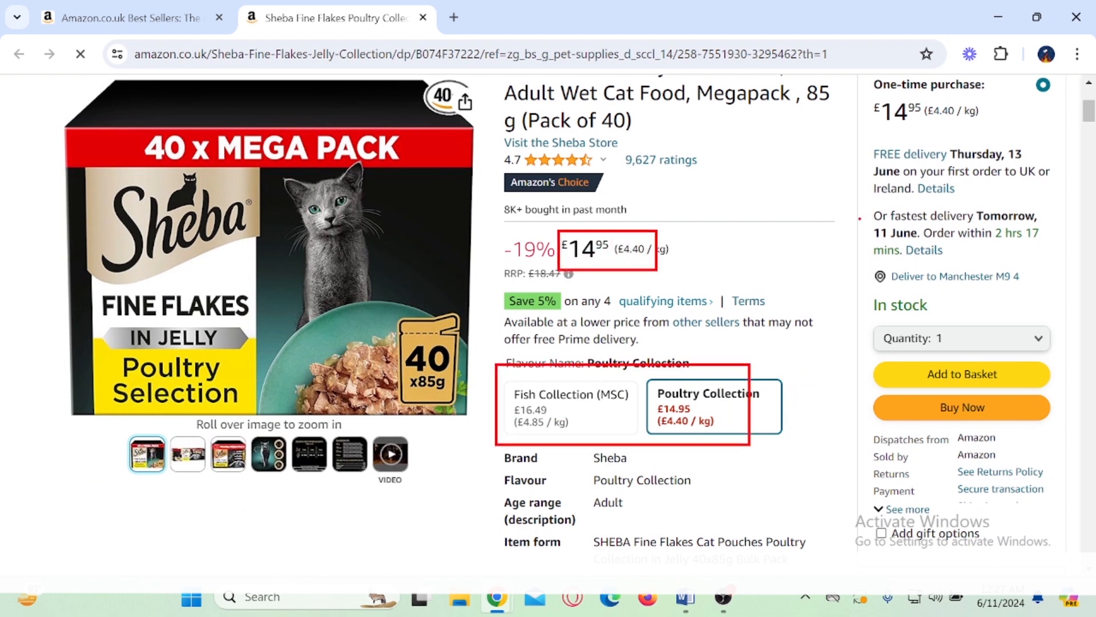
Step: Box the Other sellers on Amazon section, tick and circle its New (51) offer text, and clear the annotations
scroll(809, 261, down, 10)
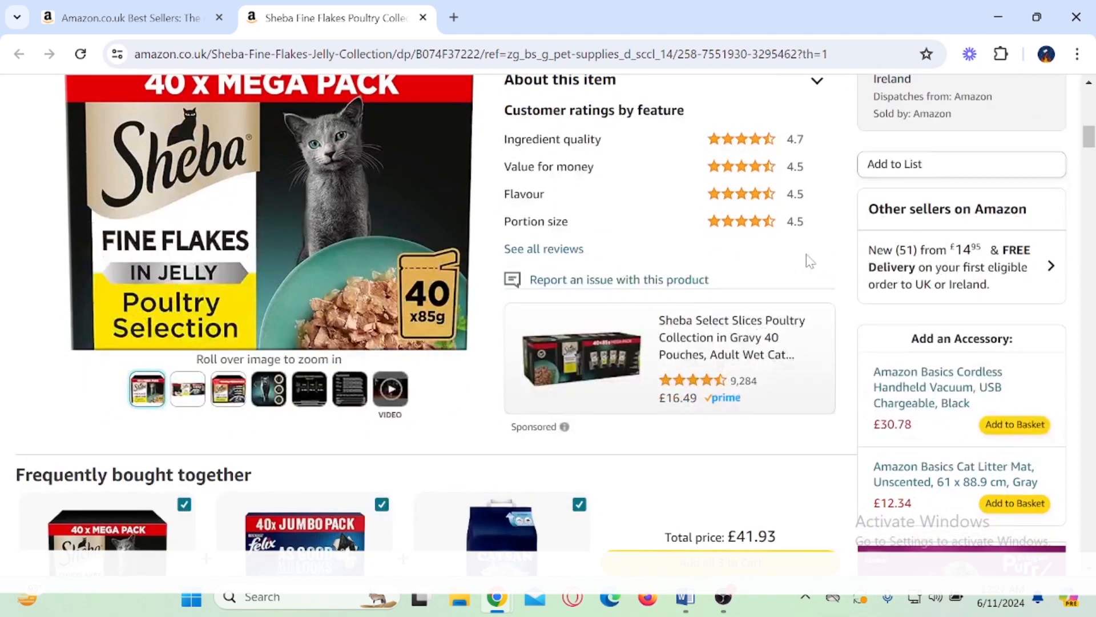
scroll(809, 261, up, 2)
drag(845, 197, 1047, 372)
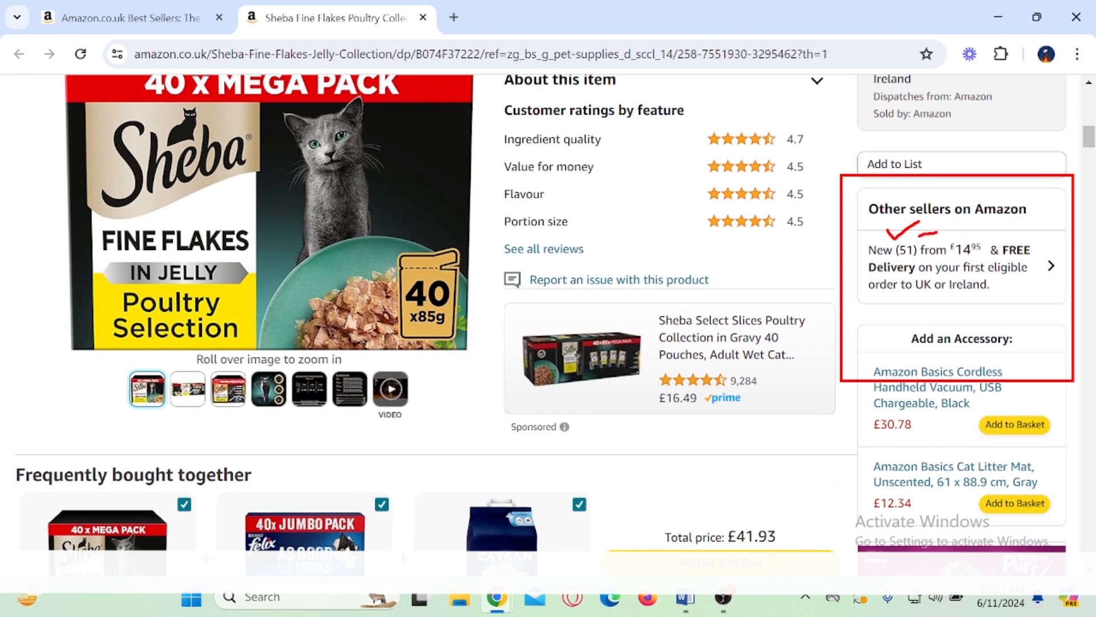
mouse_move(937, 232)
mouse_down()
mouse_move(885, 330)
mouse_move(898, 230)
mouse_up()
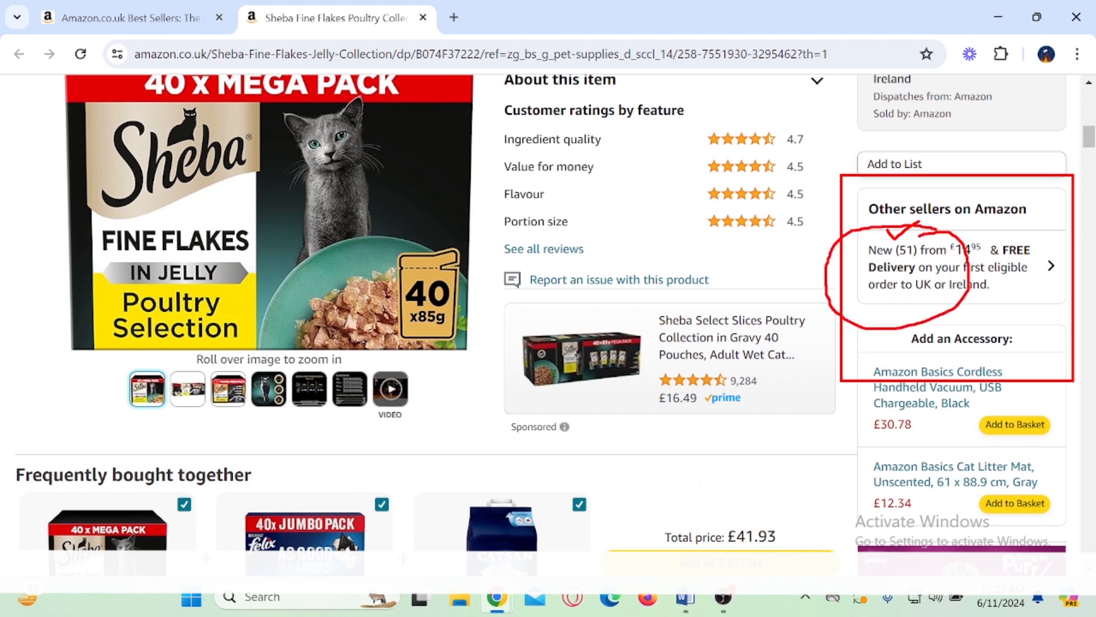
key(Escape)
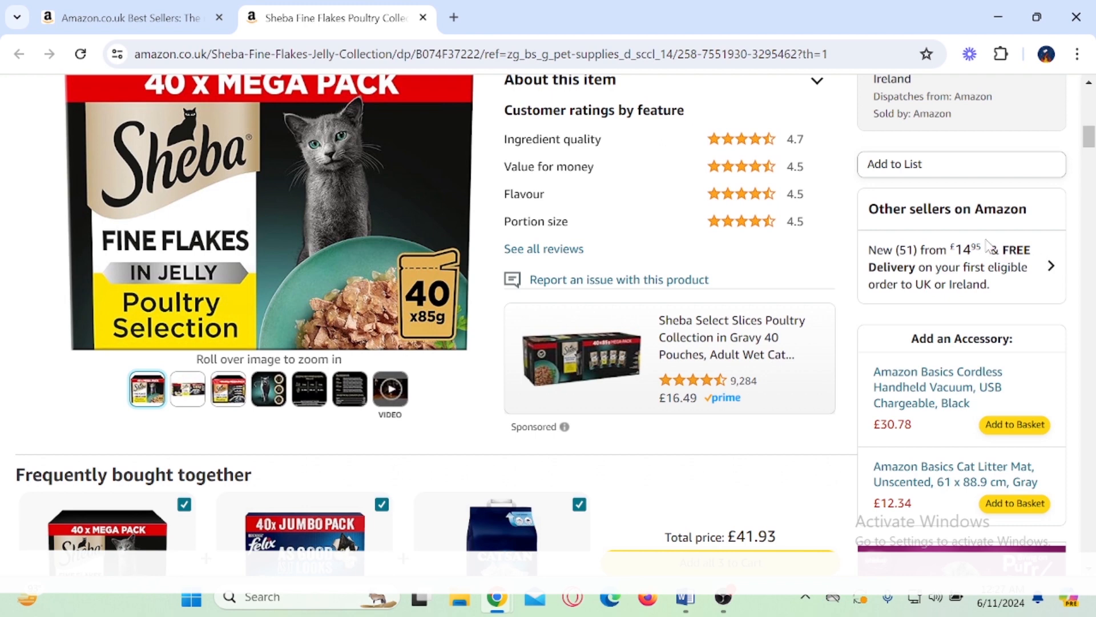
Step: Open the other sellers' offers for the Sheba product and mark the £14.95 price
click(978, 260)
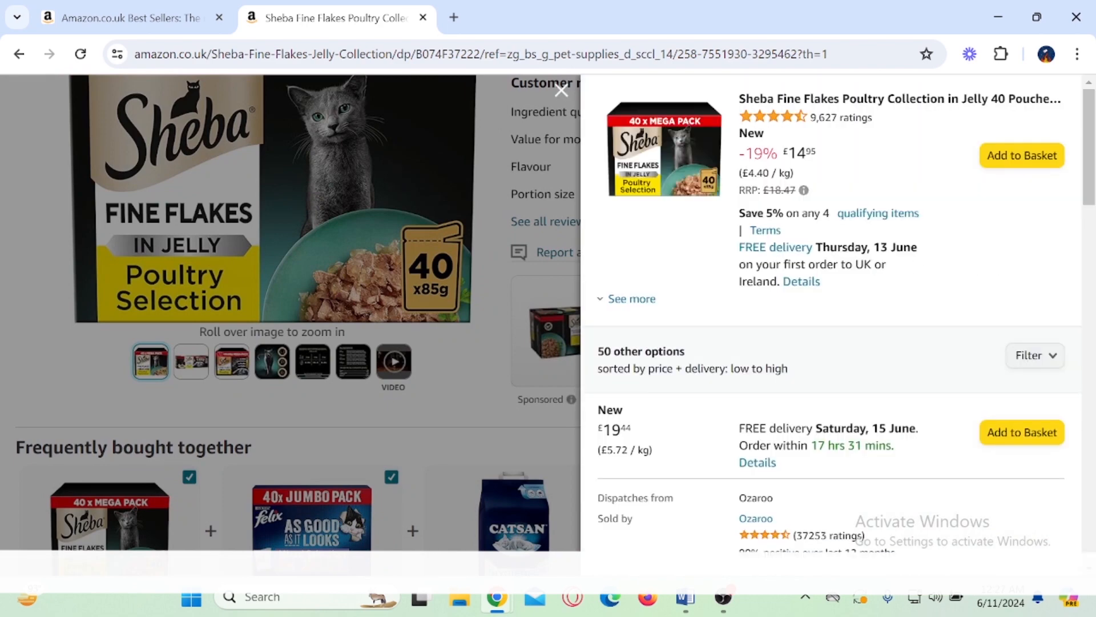
drag(788, 153, 811, 153)
click(820, 165)
Step: Box the £19.44 offer for the Sheba product and look through the other sellers' prices up to the £22.34 offer
scroll(820, 164, down, 2)
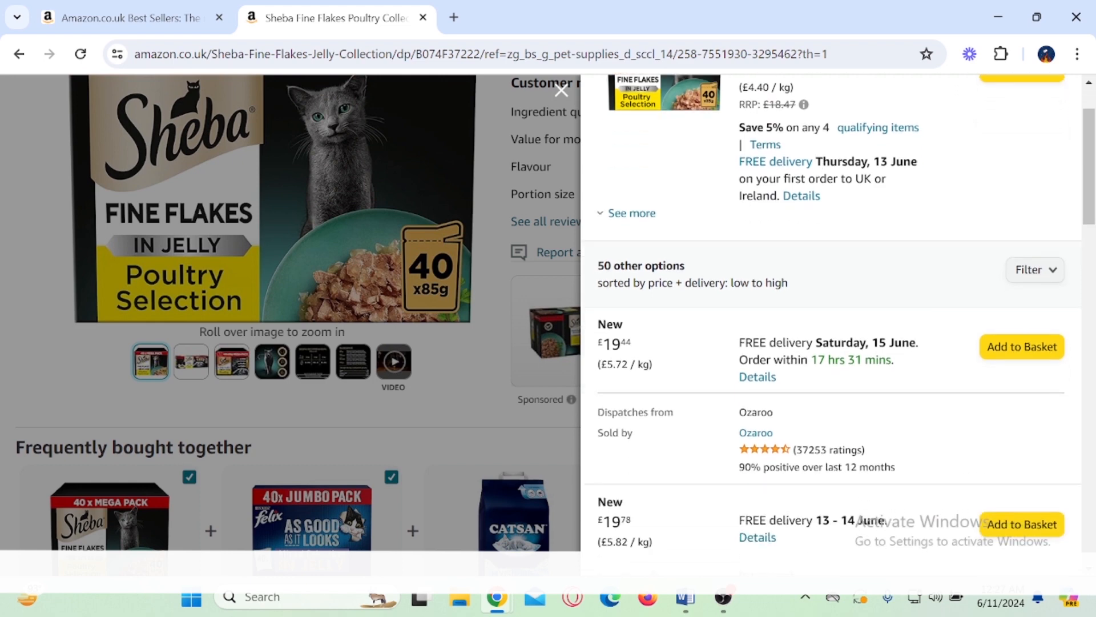
drag(588, 311, 671, 385)
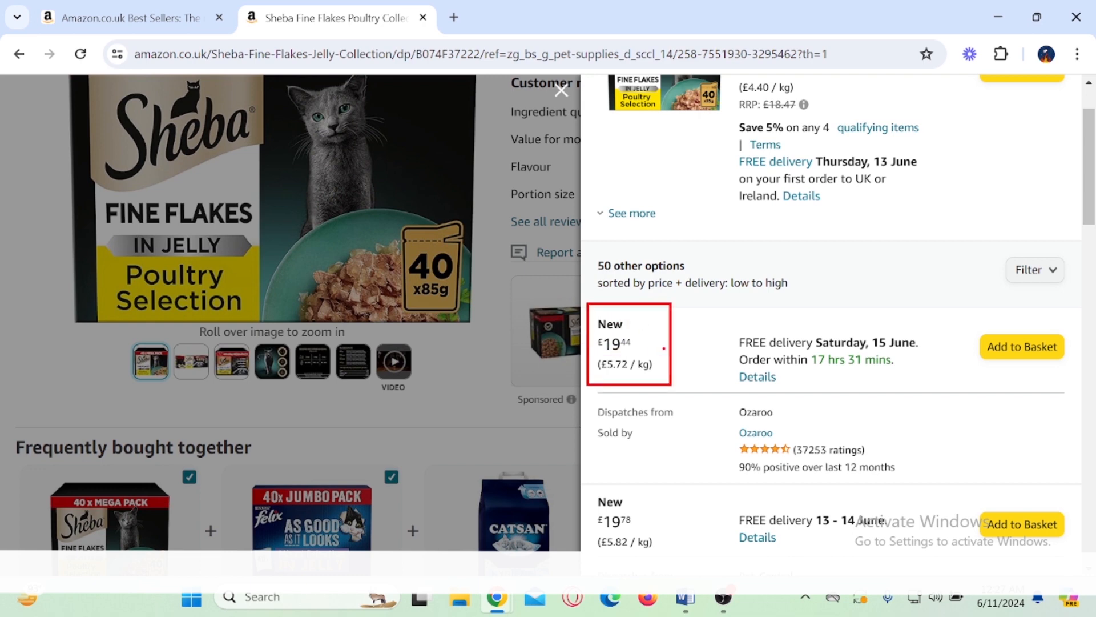
scroll(823, 350, down, 5)
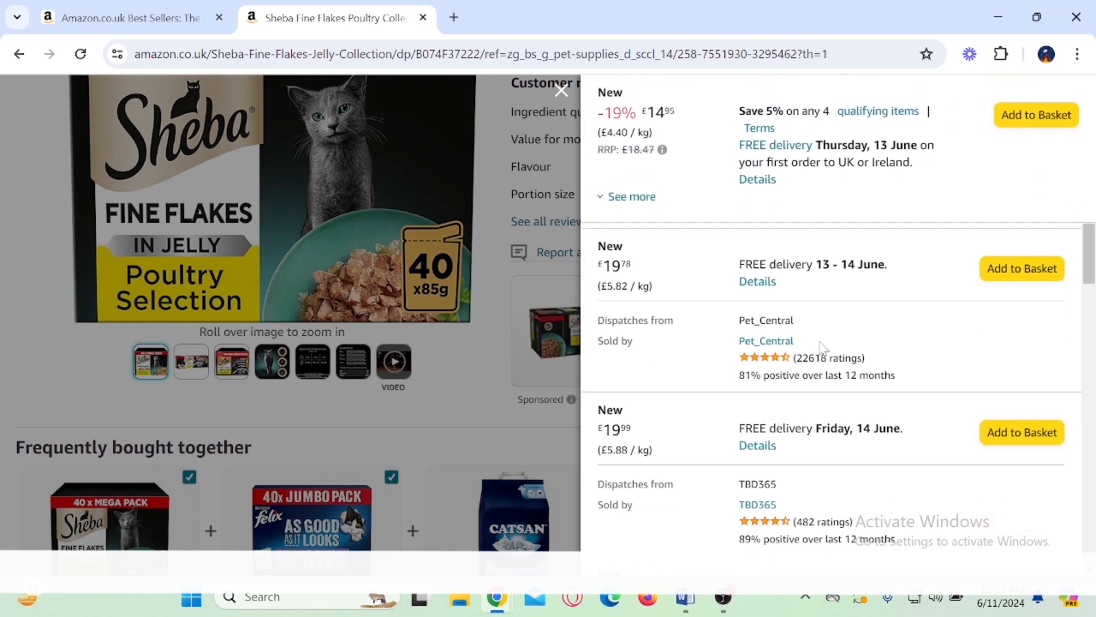
scroll(823, 350, down, 3)
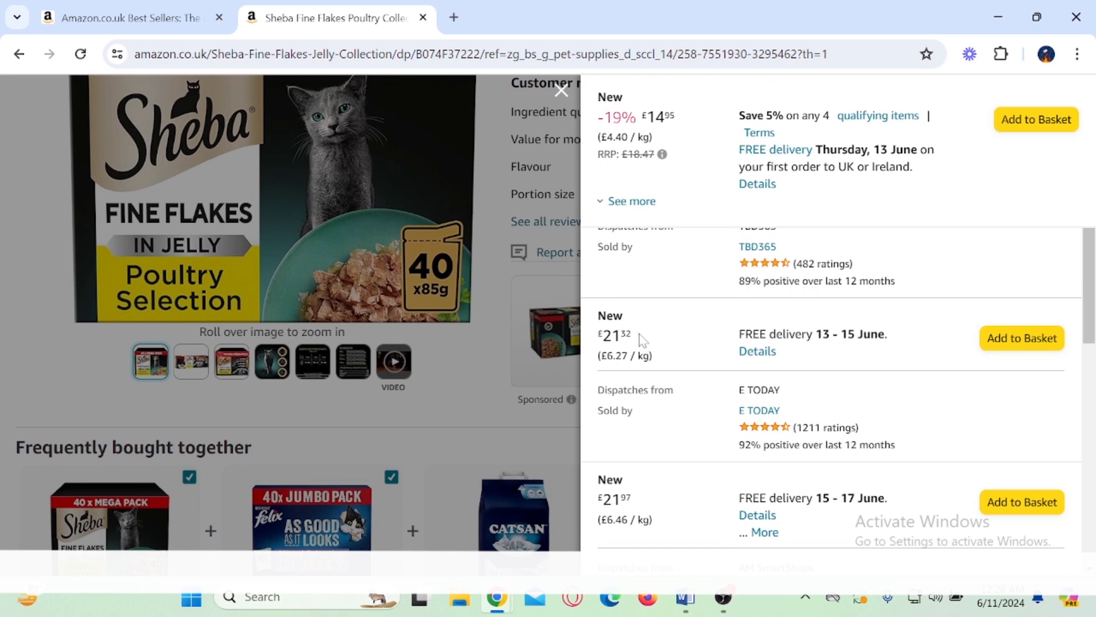
drag(642, 340, 600, 337)
scroll(727, 351, down, 6)
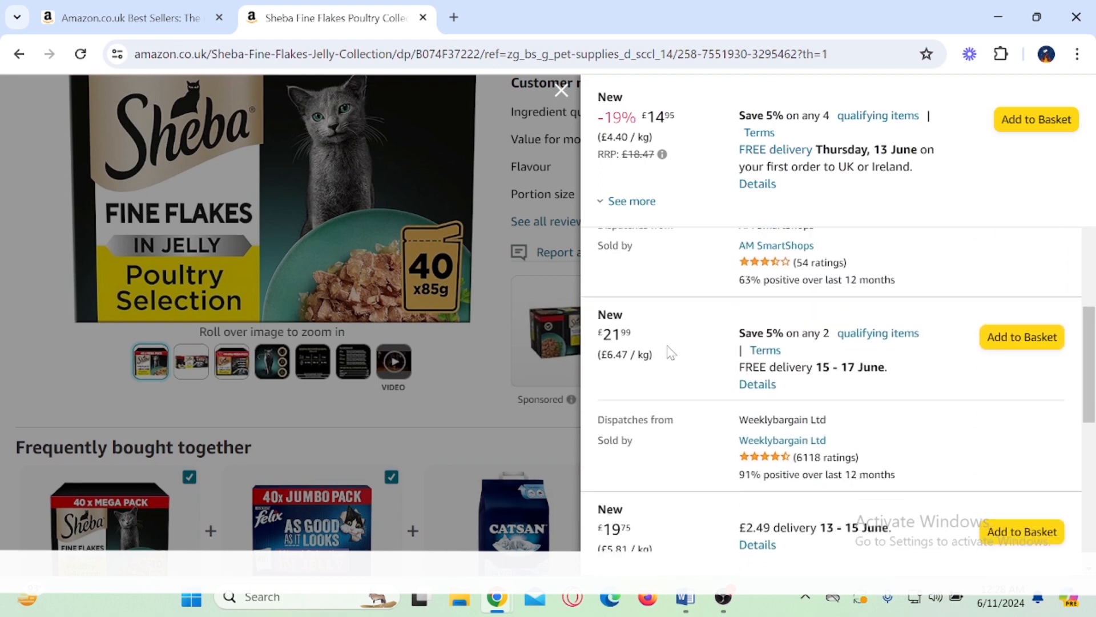
drag(671, 353, 599, 334)
scroll(703, 362, down, 6)
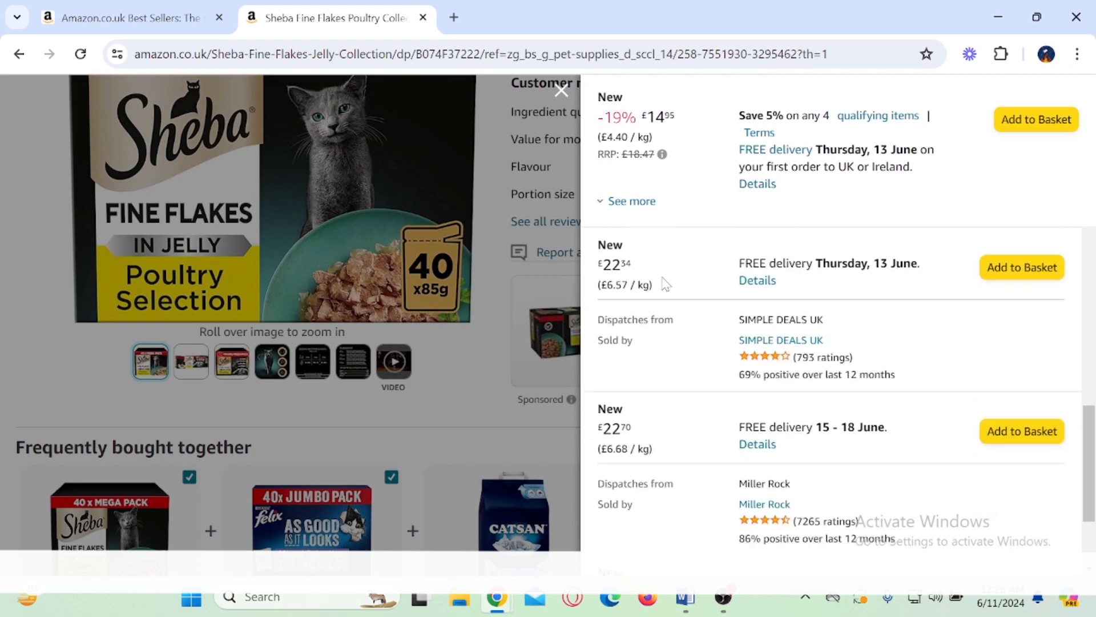
drag(665, 284, 601, 265)
Step: Review the dearer offers, highlight BestPetStore's £24.97 price, and close the other sellers' offers
scroll(707, 335, down, 4)
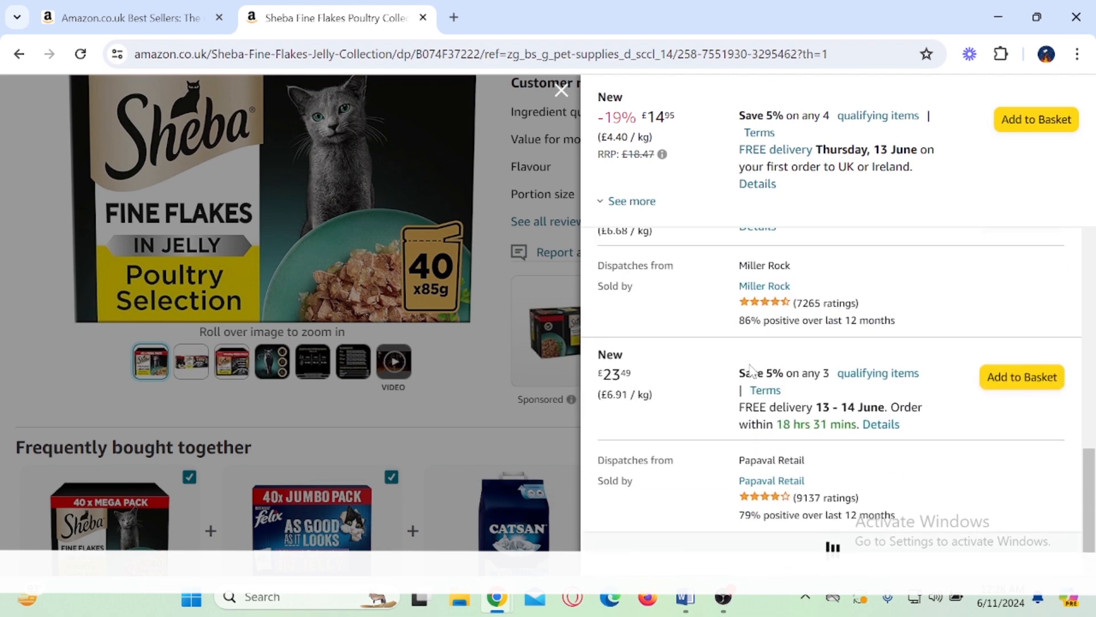
scroll(745, 367, down, 3)
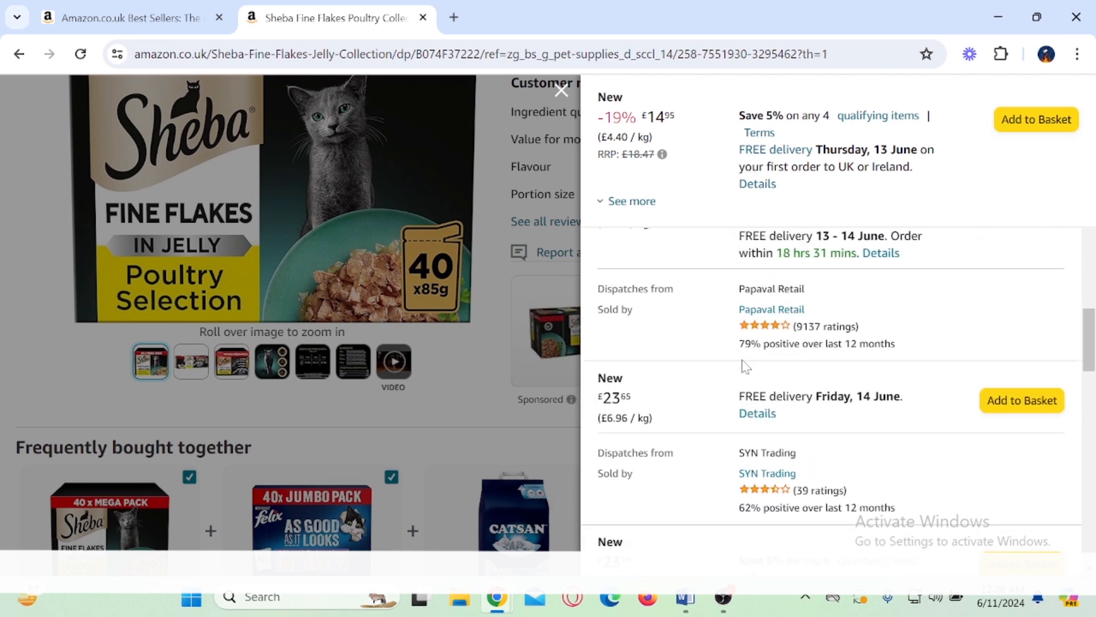
scroll(745, 366, down, 7)
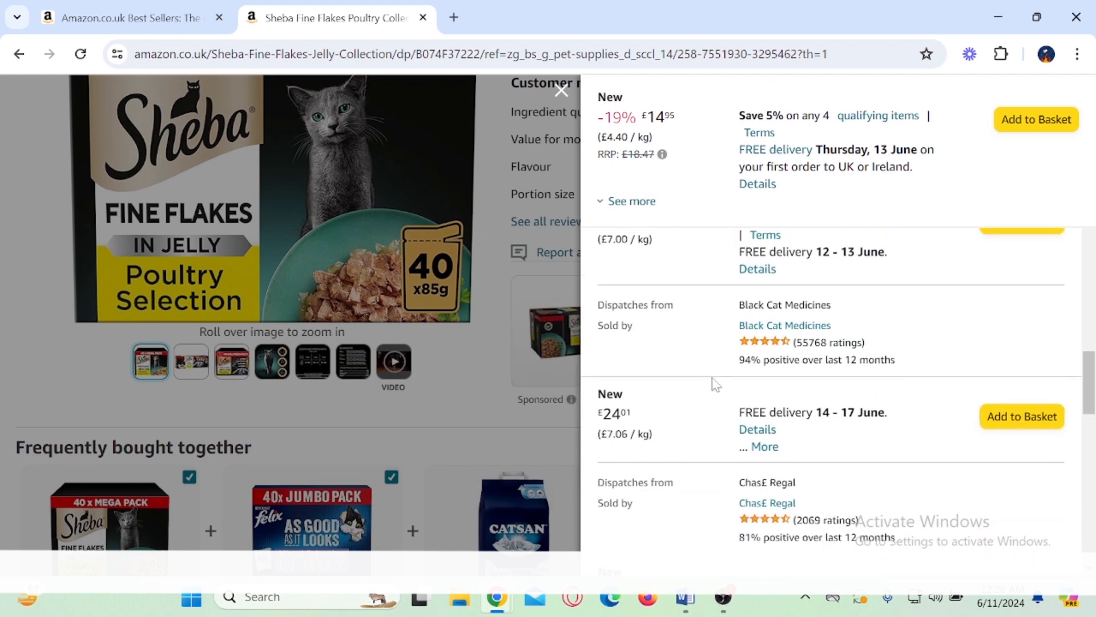
scroll(721, 377, down, 9)
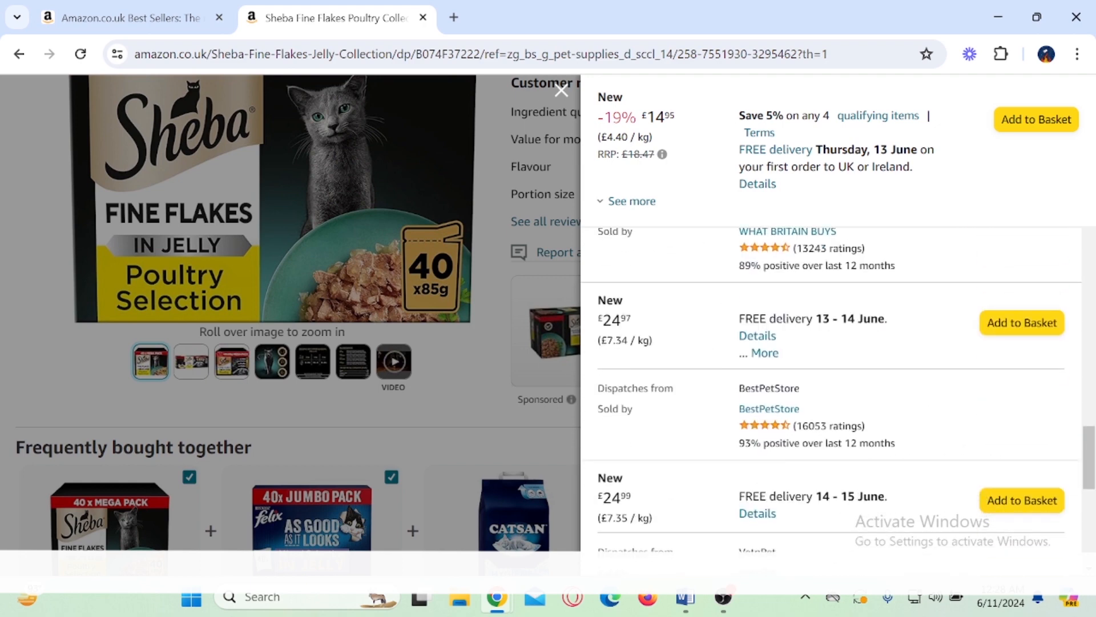
drag(603, 320, 633, 320)
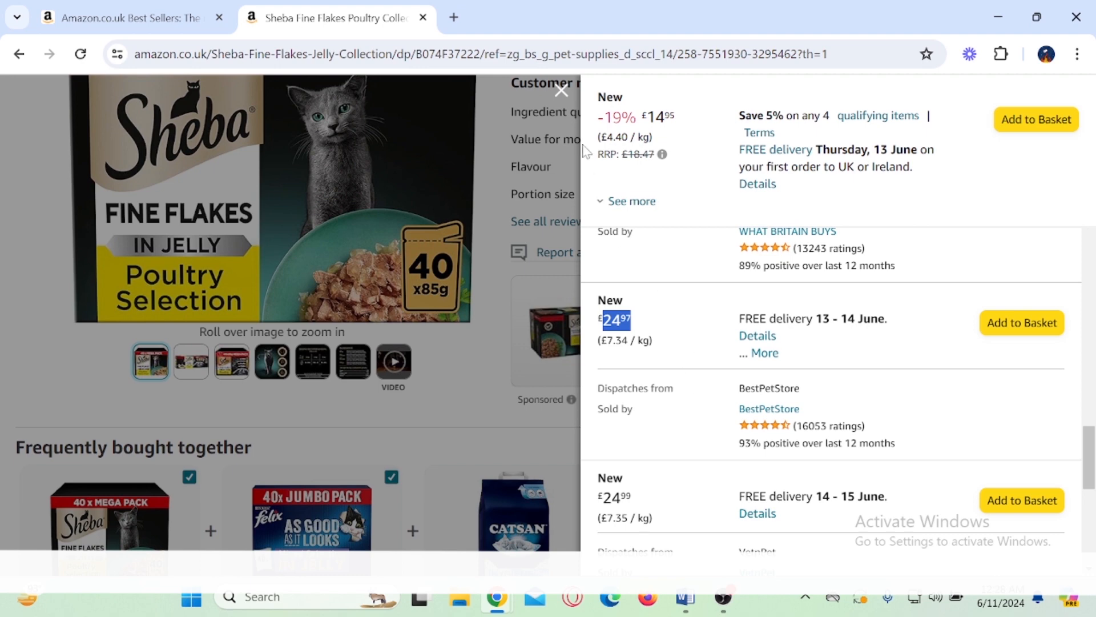
click(561, 90)
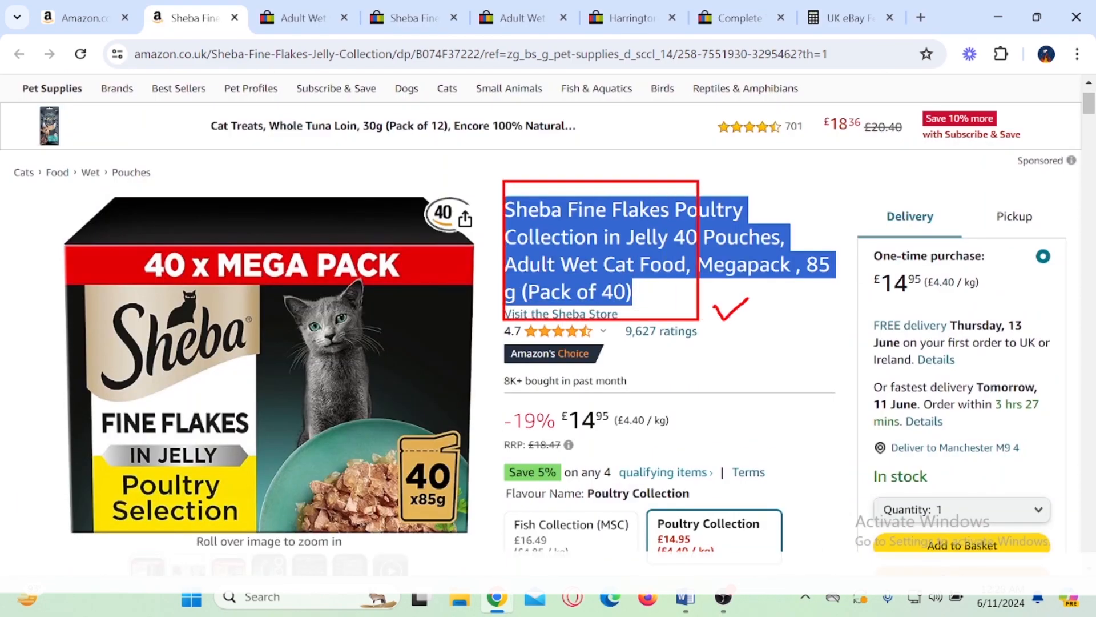
Step: Look over the open eBay pages for the Sheba and Harringtons products and return to the Sheba search results
click(302, 17)
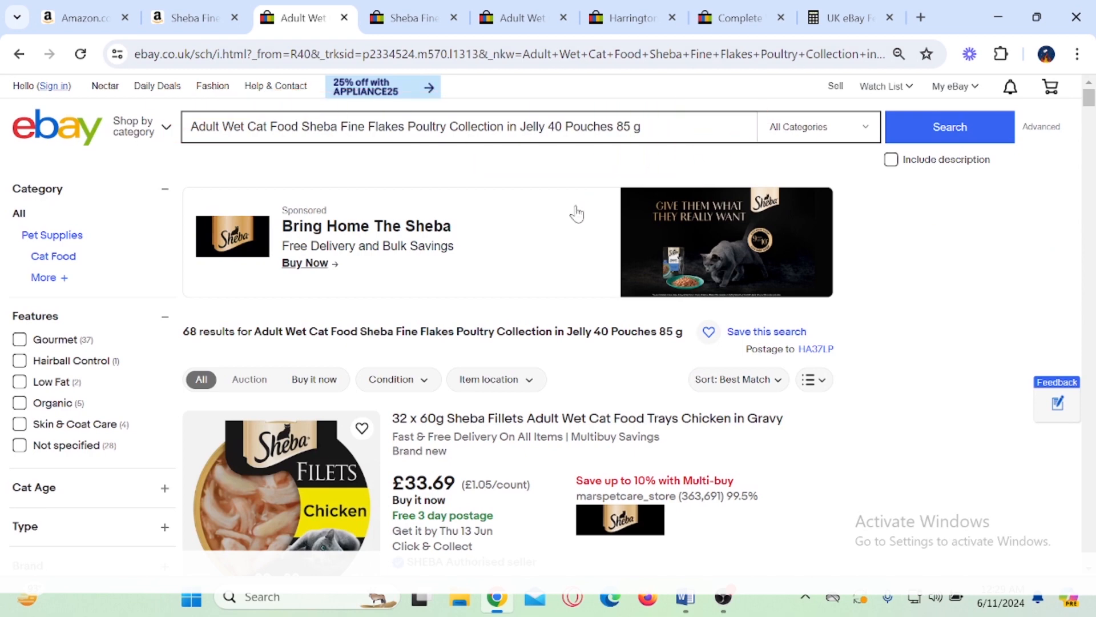
scroll(575, 213, down, 4)
click(416, 17)
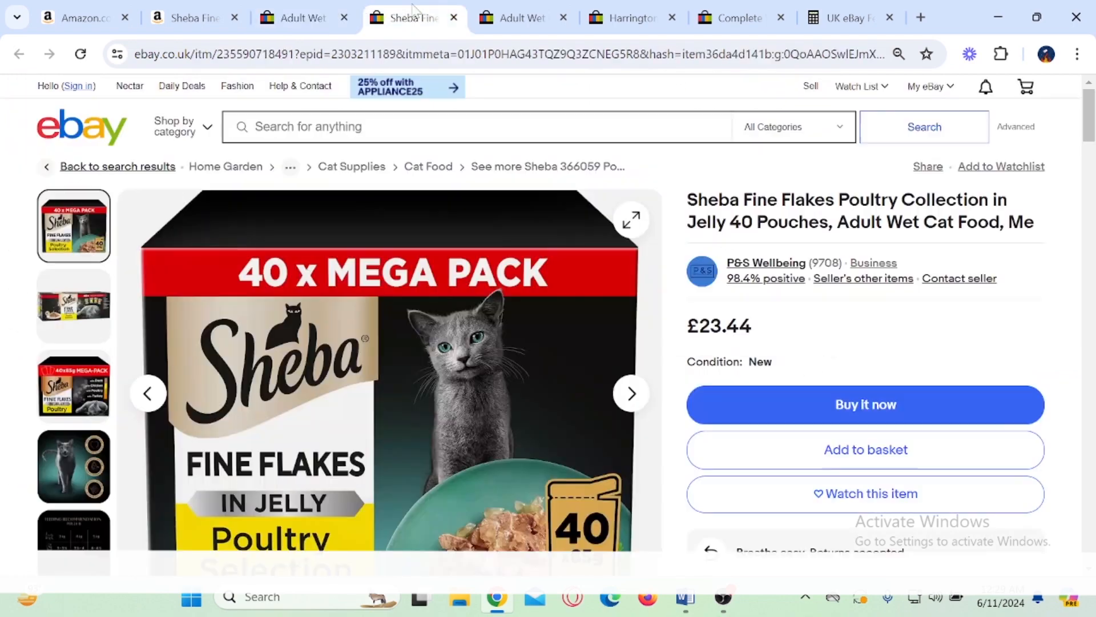
click(523, 17)
click(625, 12)
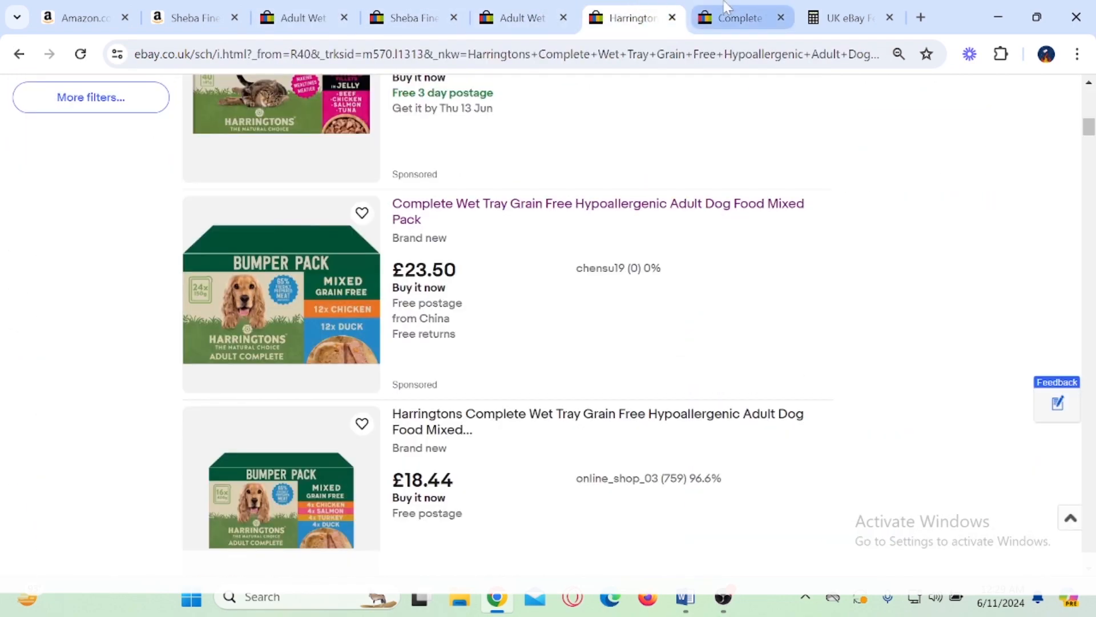
click(736, 15)
click(302, 8)
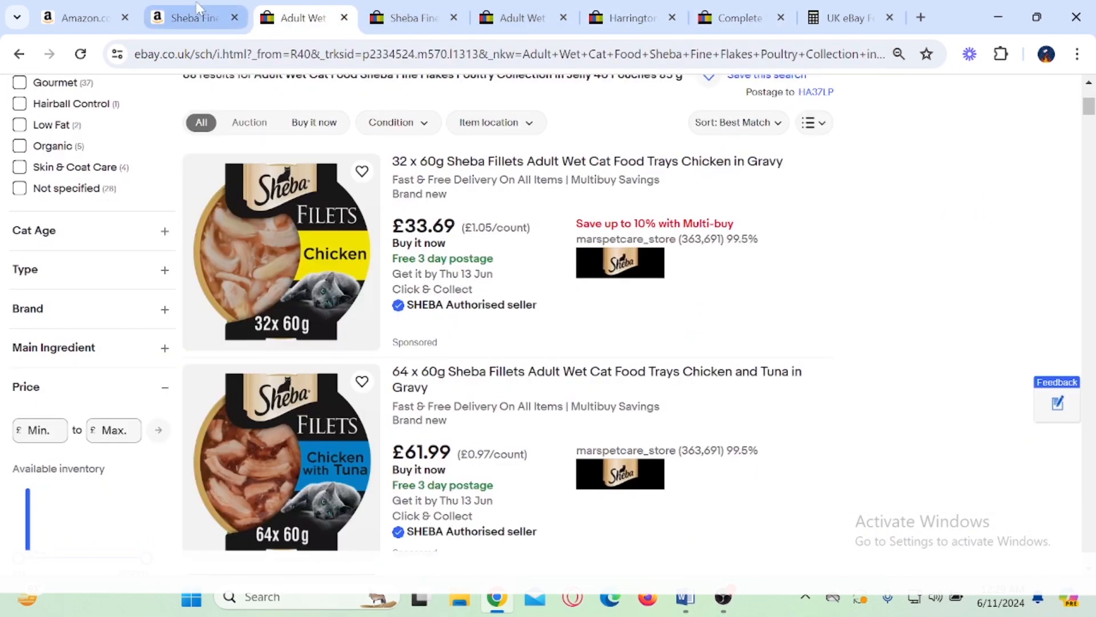
click(206, 17)
click(302, 16)
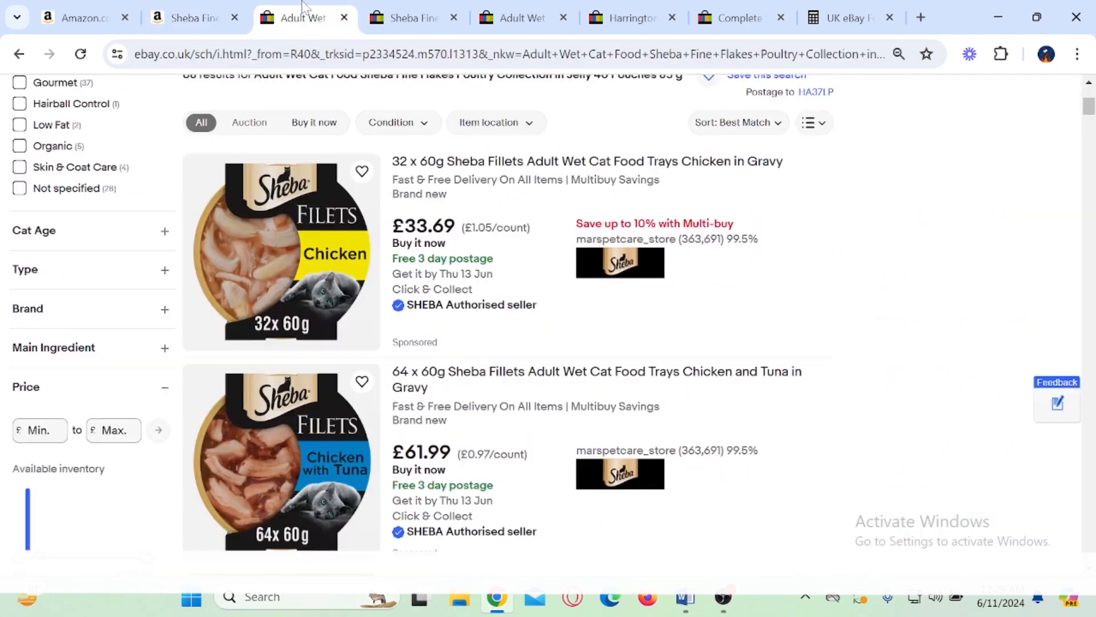
Step: Look through the eBay results for 40-pouch Sheba Fine Flakes listings and highlight the £20.99 price from uk-discounters
scroll(574, 240, down, 7)
scroll(577, 244, down, 1)
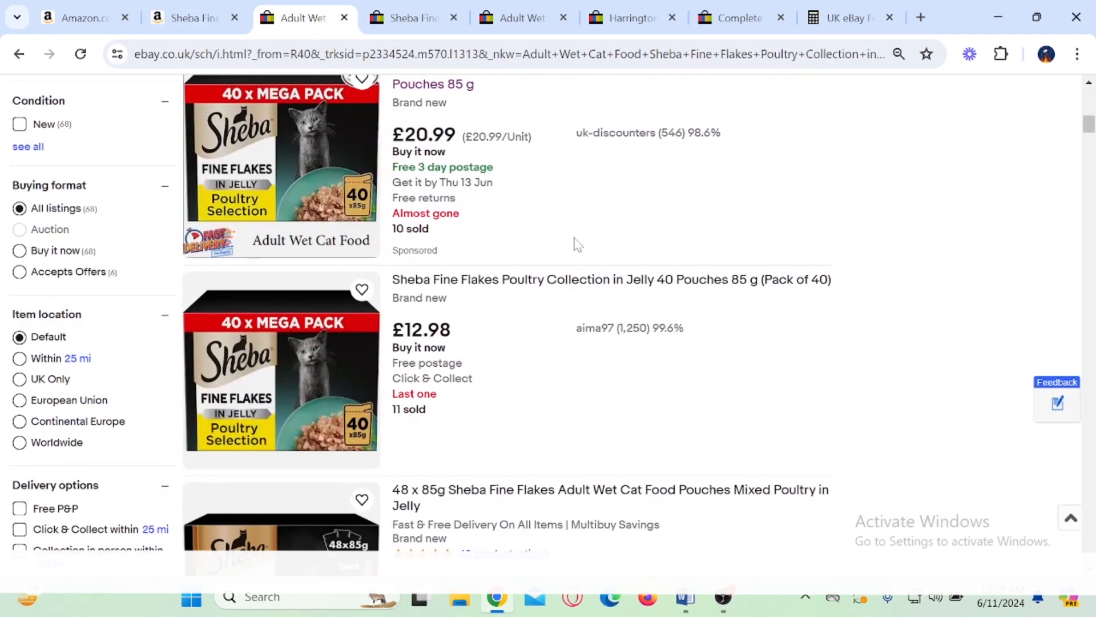
scroll(481, 226, down, 5)
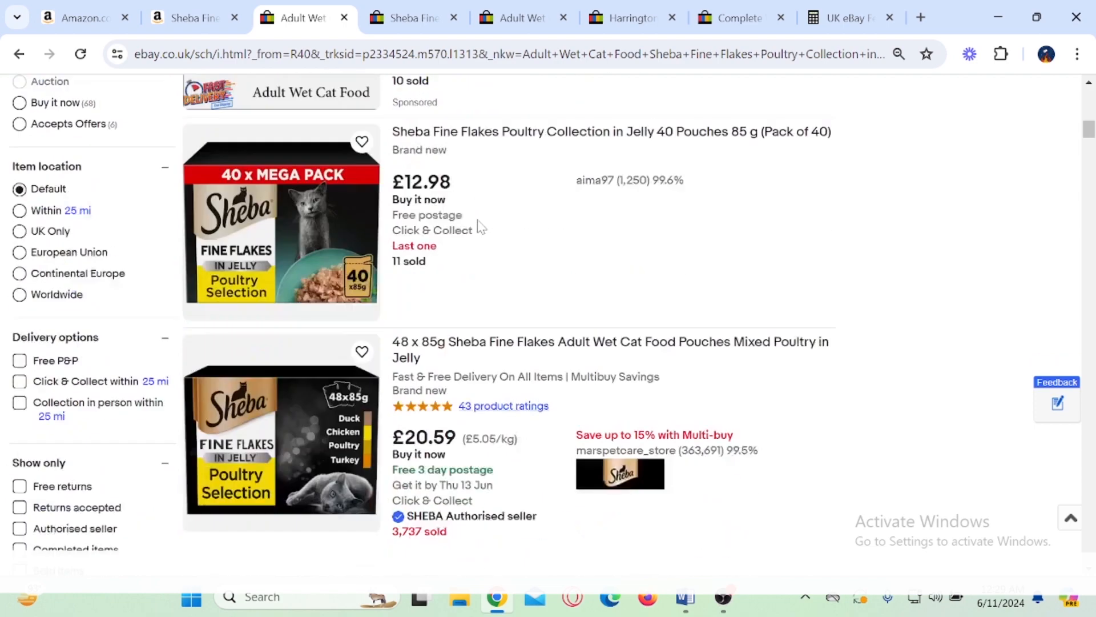
scroll(481, 227, down, 1)
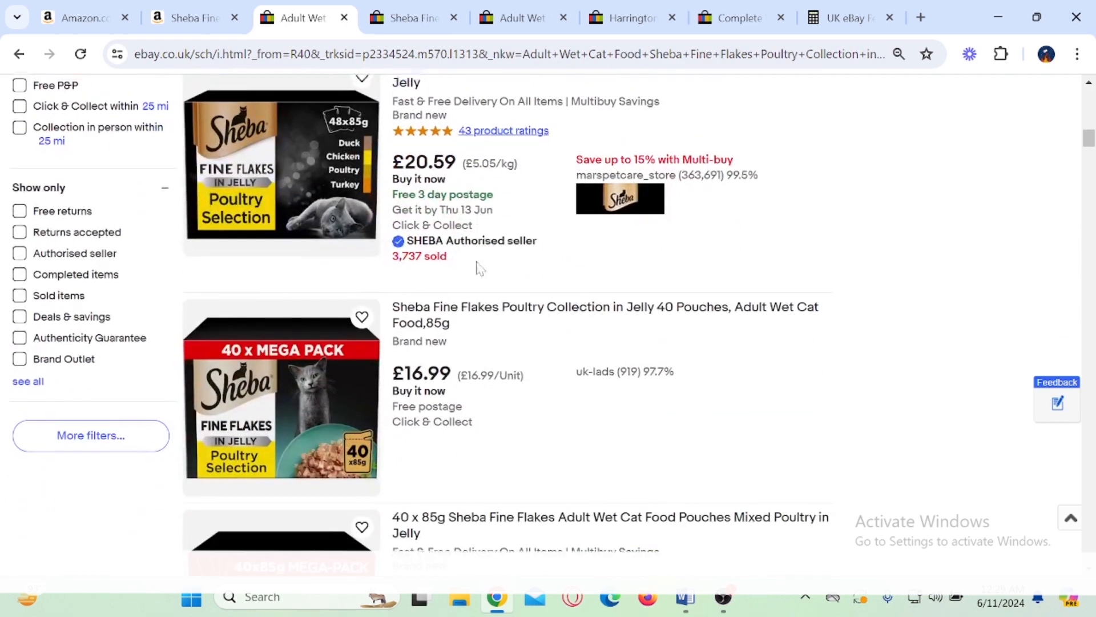
scroll(481, 227, up, 6)
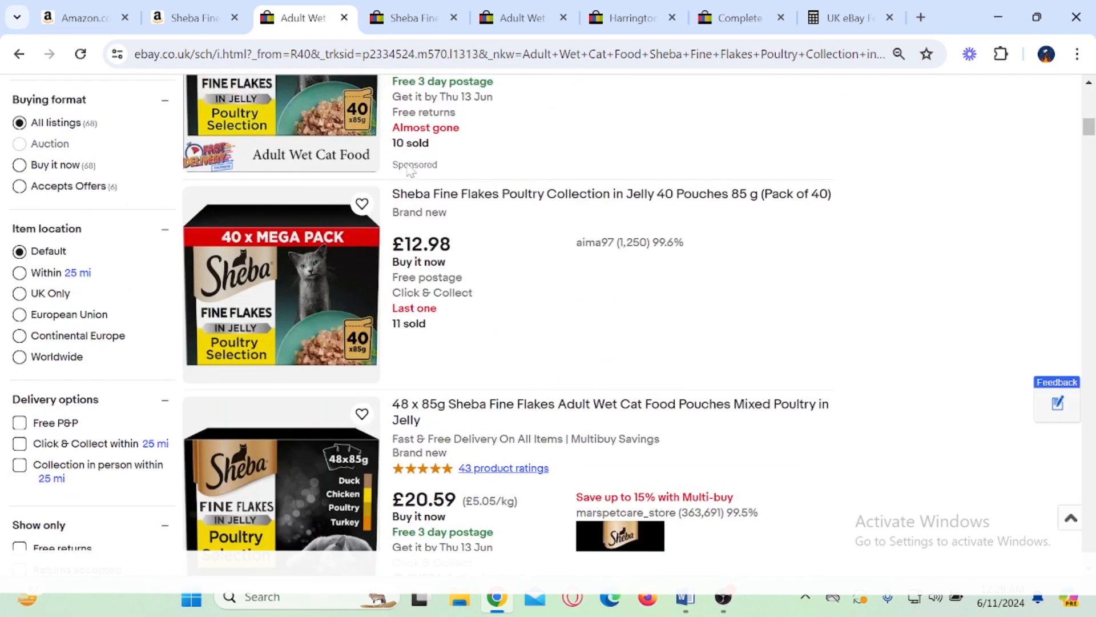
scroll(409, 170, up, 2)
drag(405, 135, 459, 137)
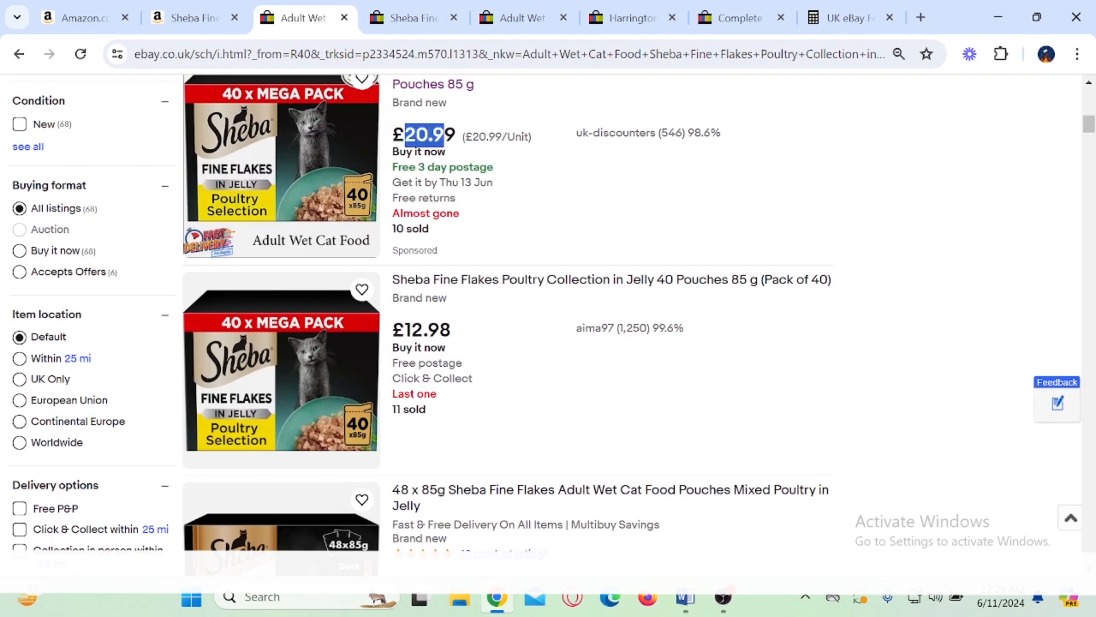
Step: Write 24.99 by hand beside the £12.98 Sheba listing, mark it, and clear the annotations
scroll(487, 242, down, 3)
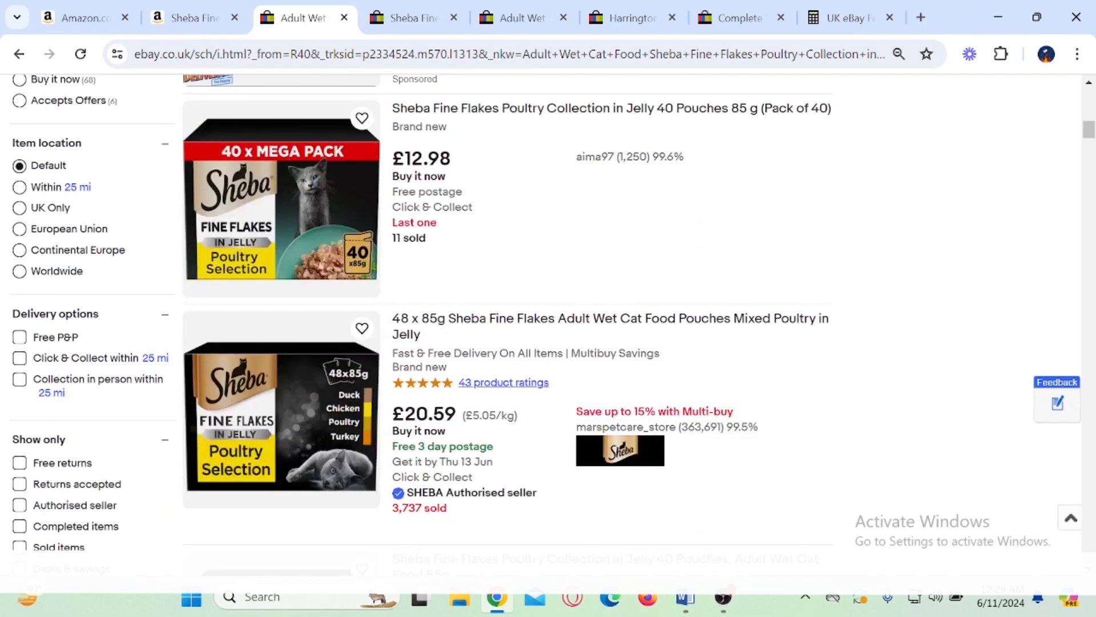
mouse_move(785, 191)
mouse_down()
mouse_move(817, 197)
mouse_move(828, 216)
mouse_up()
drag(848, 176, 887, 213)
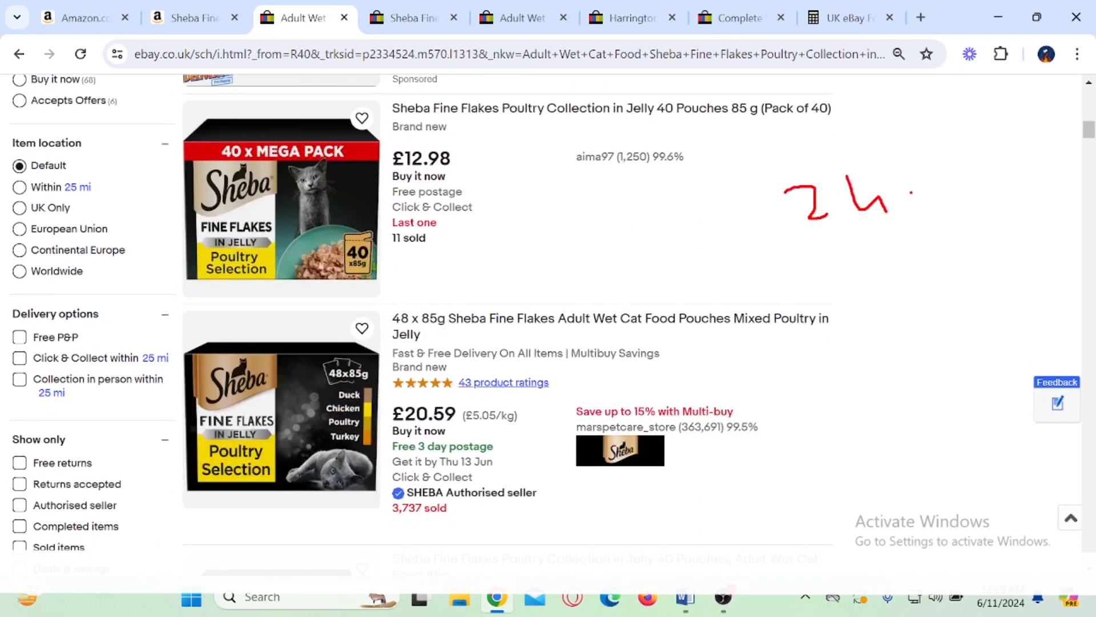
drag(951, 168, 961, 198)
mouse_move(983, 154)
mouse_down()
mouse_move(979, 171)
mouse_move(996, 198)
mouse_up()
click(893, 197)
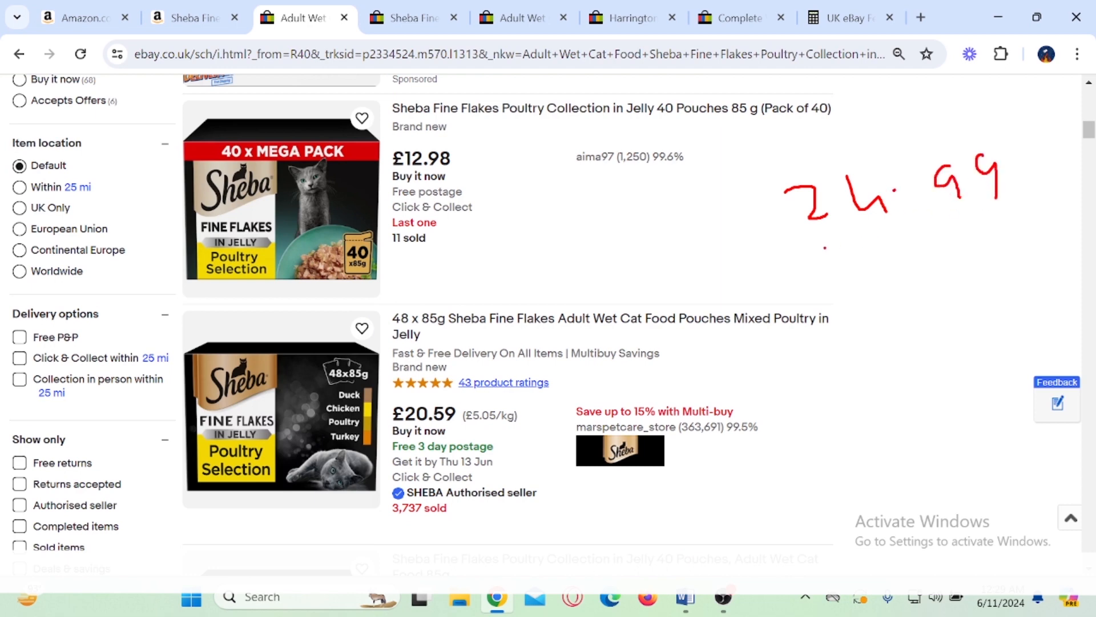
mouse_move(824, 247)
mouse_down()
mouse_move(997, 144)
mouse_move(790, 232)
mouse_up()
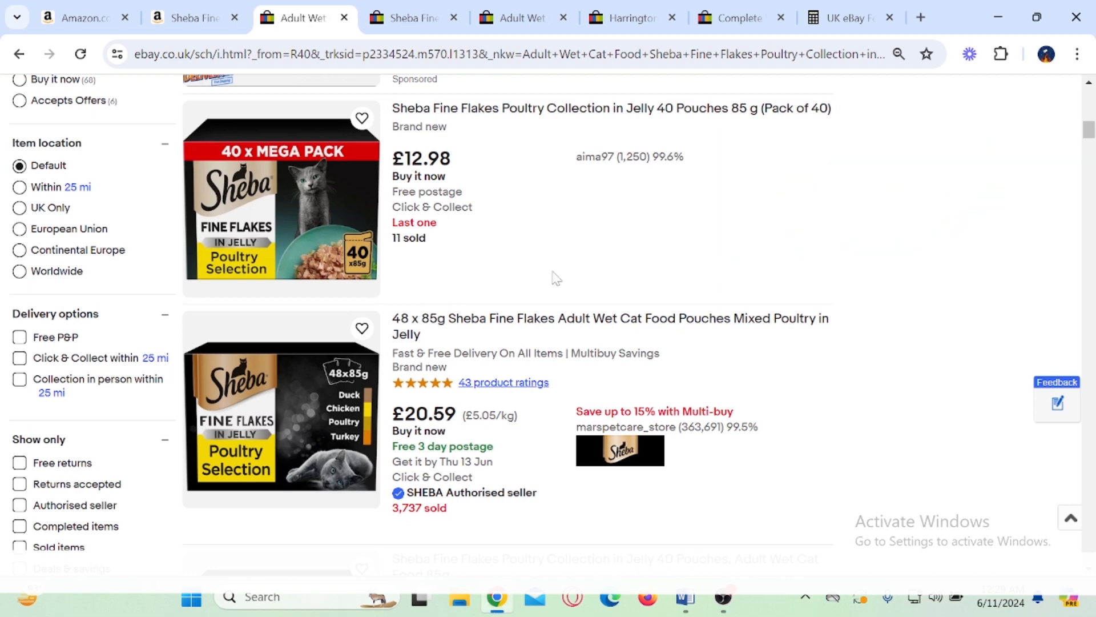
Step: Switch to the P&S Wellbeing Sheba listing on eBay, mark its £23.44 price, and clear the annotation
click(411, 17)
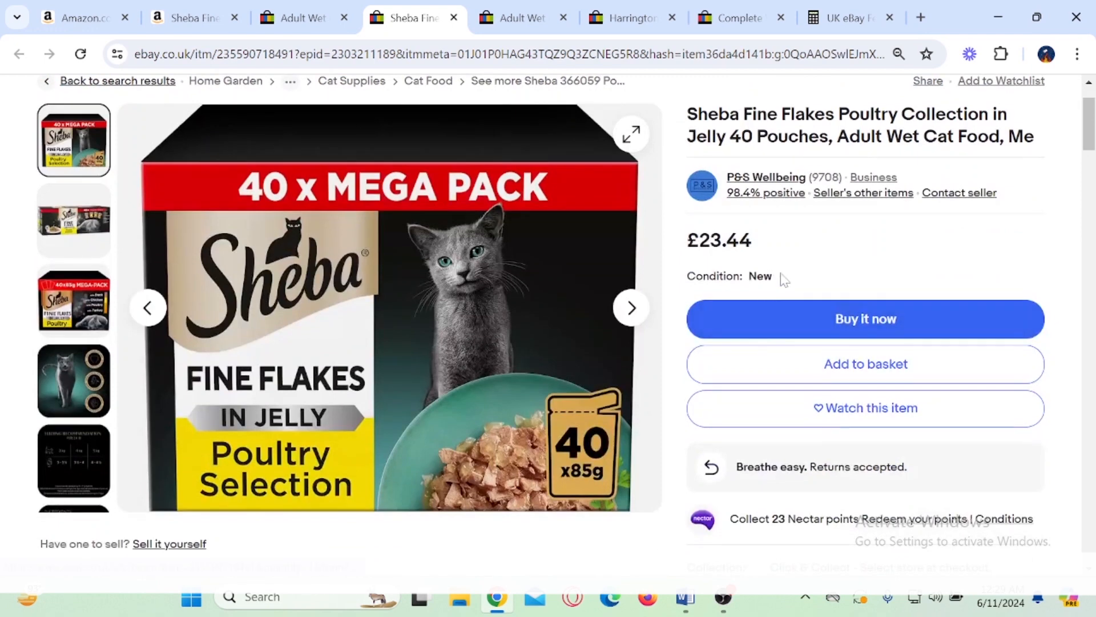
mouse_move(675, 219)
mouse_down()
mouse_move(799, 265)
mouse_move(853, 235)
mouse_move(890, 162)
mouse_up()
key(Escape)
Step: Switch to the UK Discounters Sheba listing, box its 10 sold figure, and copy the 20.99 price
click(537, 7)
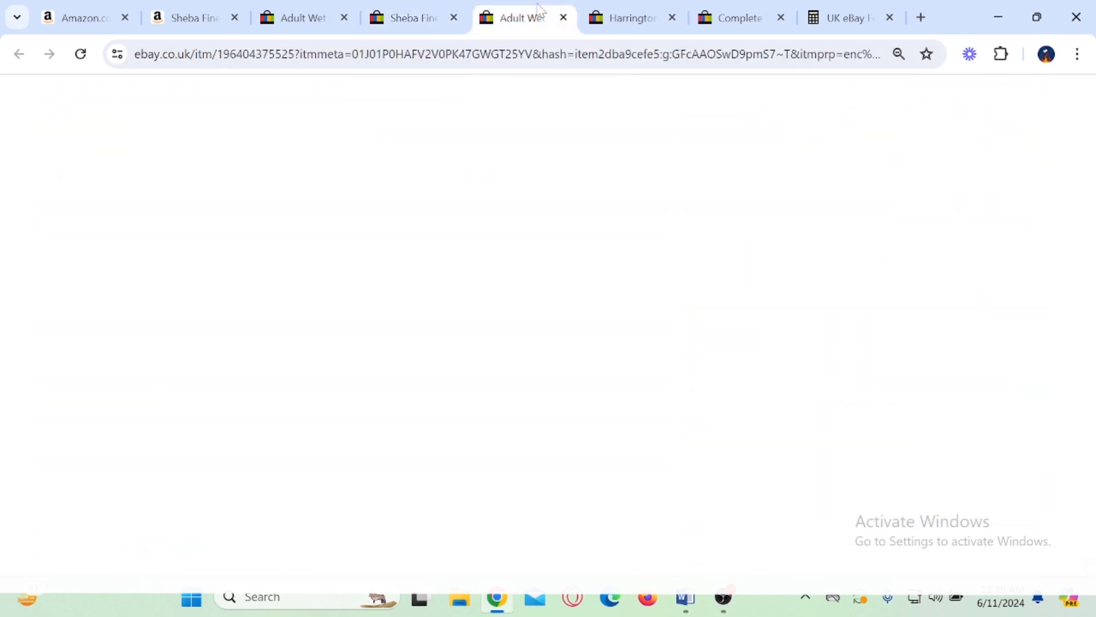
click(884, 349)
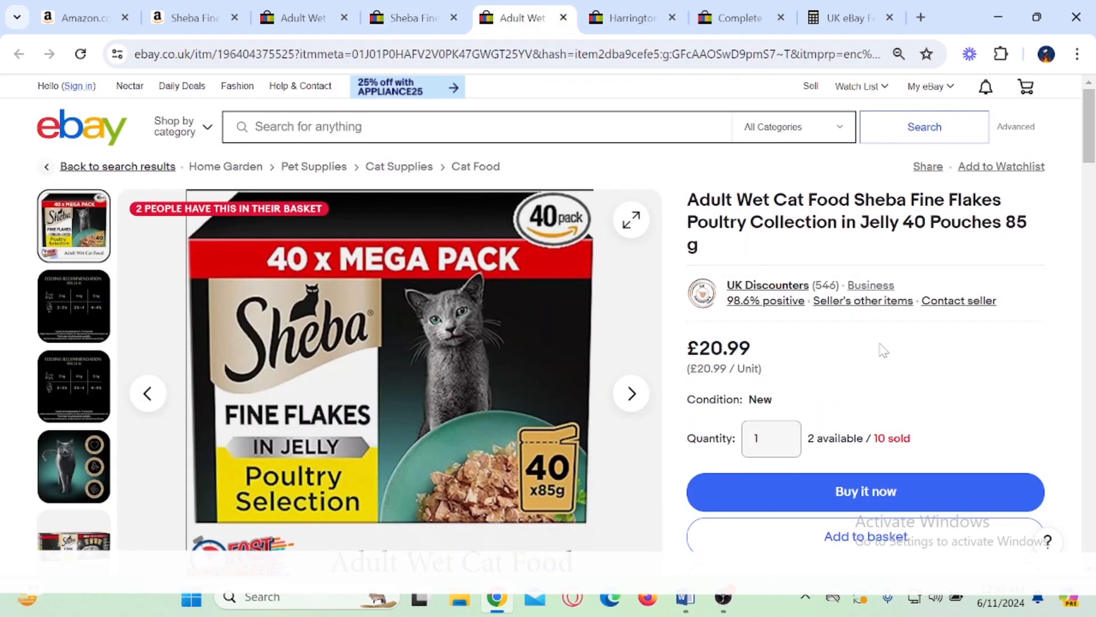
scroll(883, 349, down, 2)
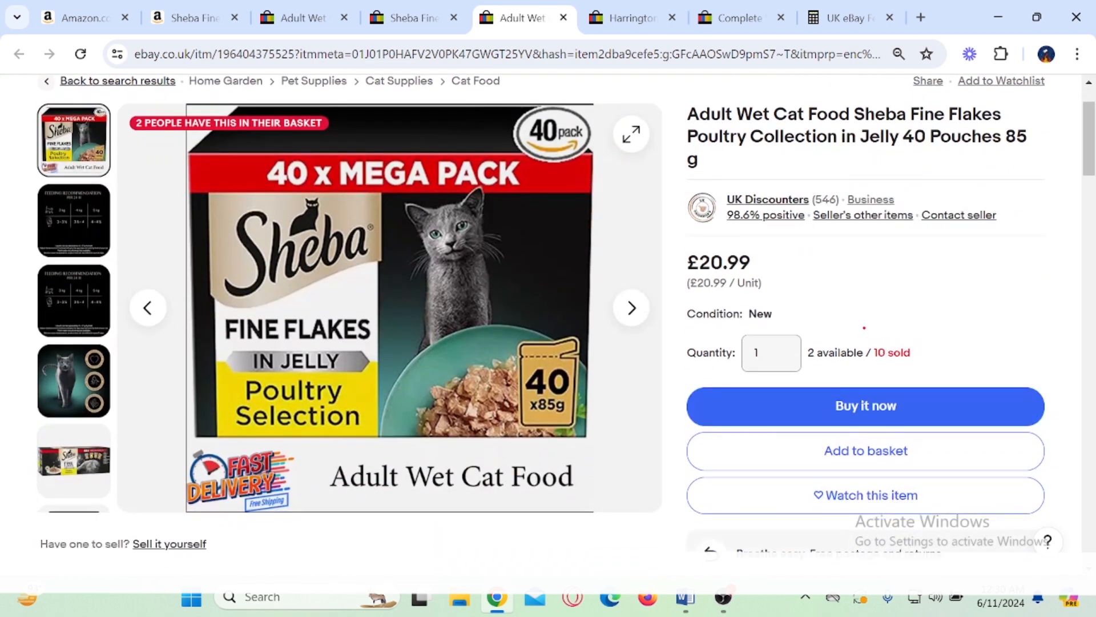
drag(864, 327, 926, 375)
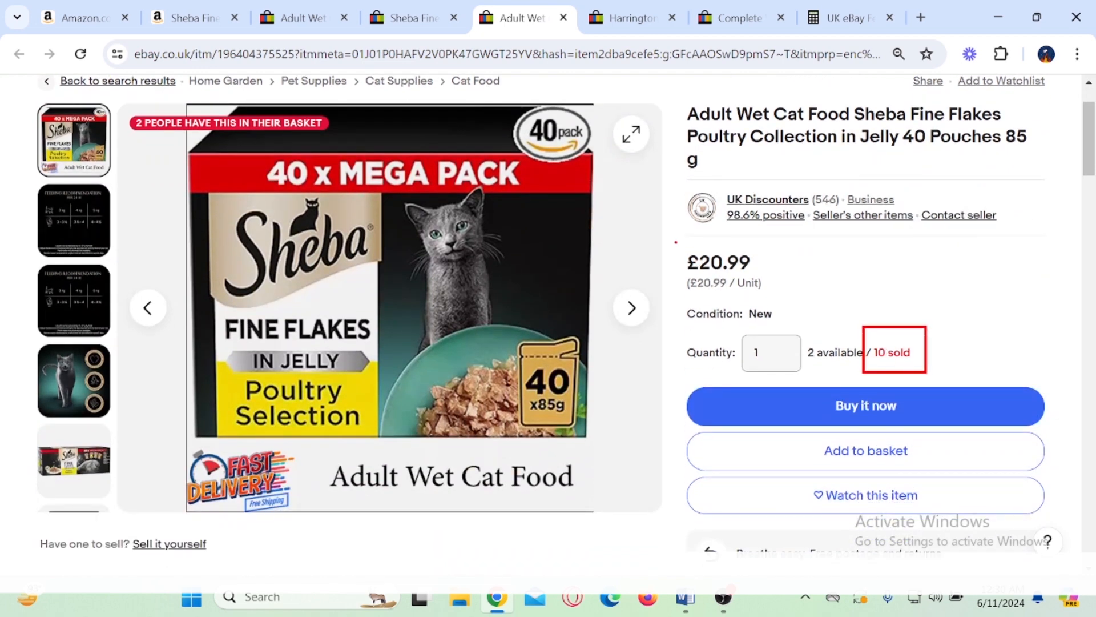
mouse_move(674, 238)
mouse_down()
mouse_move(782, 281)
mouse_move(699, 263)
mouse_up()
key(ctrl+c)
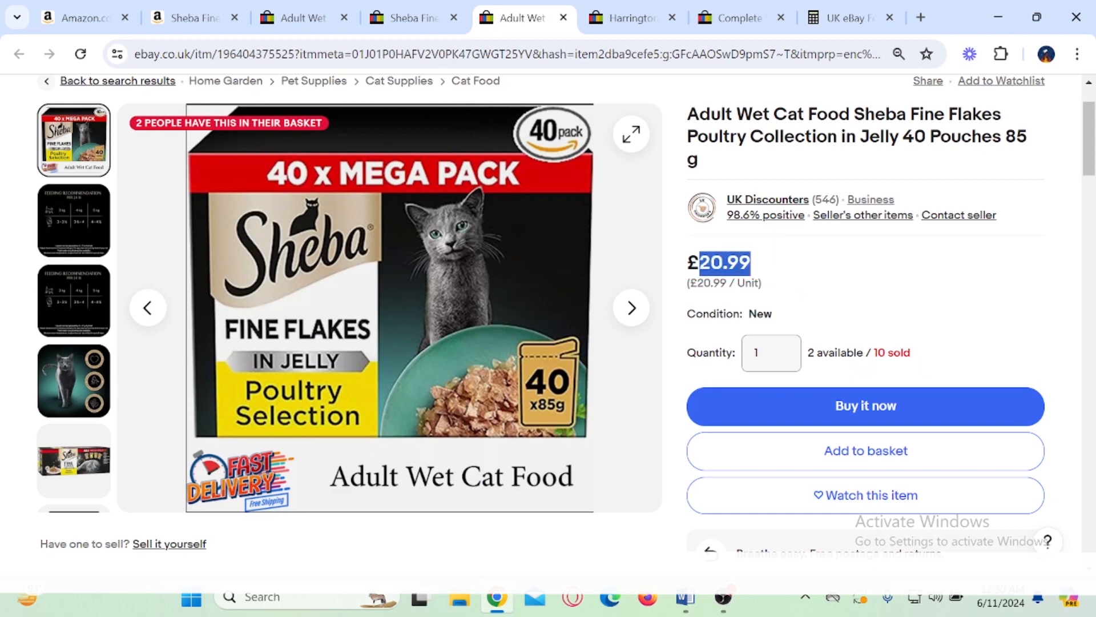
Step: Set the Sold Price to 20.99 in the UK eBay Fee Calculator
click(851, 18)
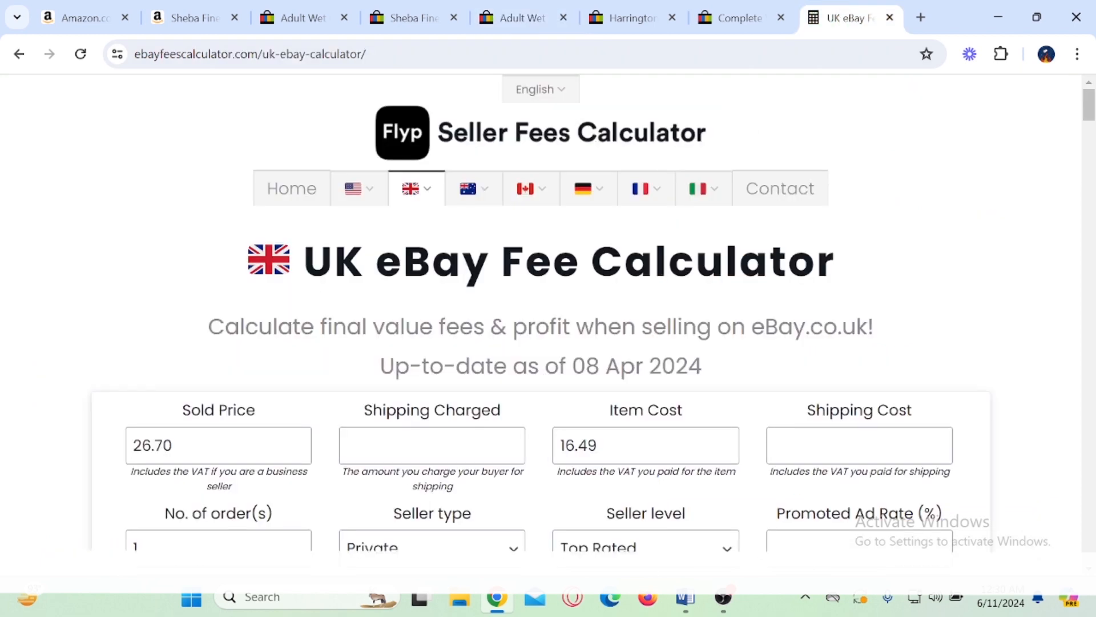
drag(182, 445, 107, 444)
key(ctrl+v)
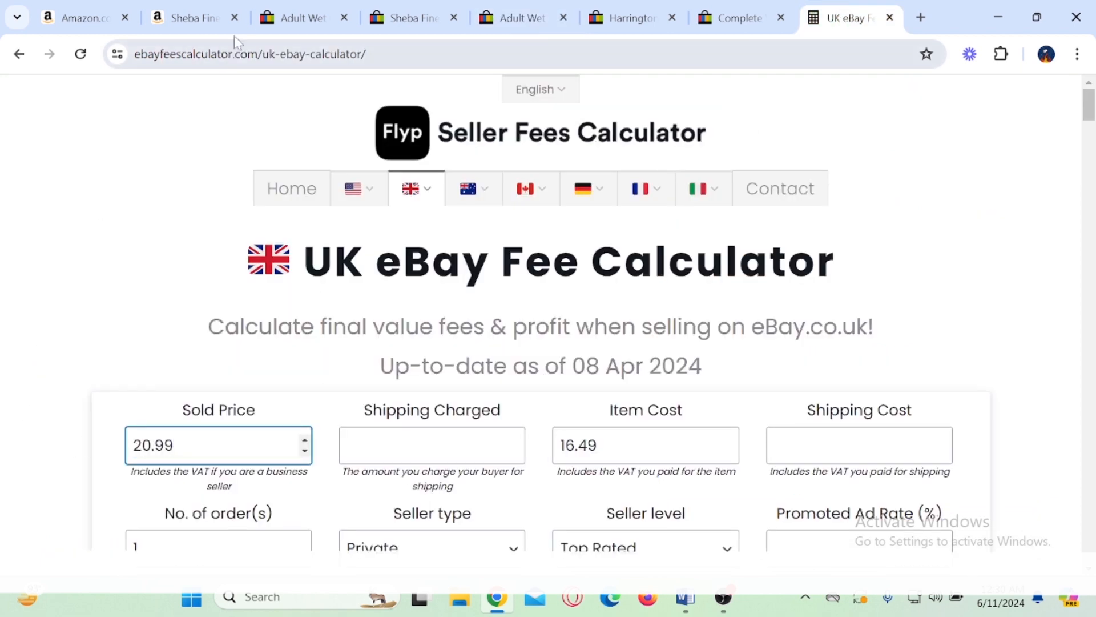
Step: Copy the 14.95 price from the Amazon Sheba listing and set the Item Cost in the UK eBay Fee Calculator to it
click(196, 15)
click(742, 326)
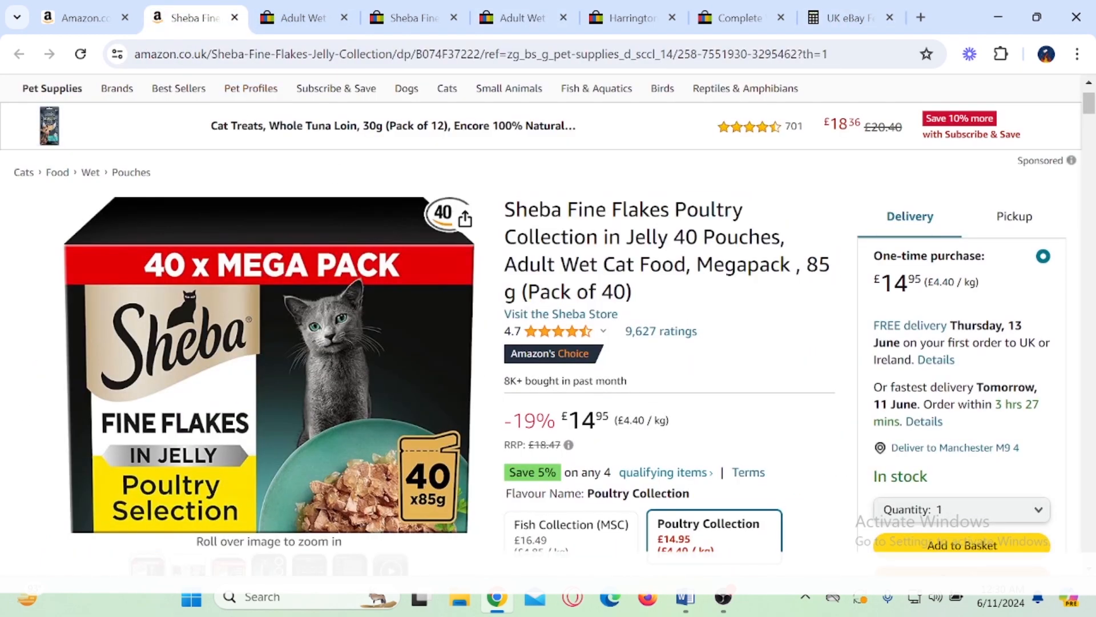
drag(568, 421, 609, 420)
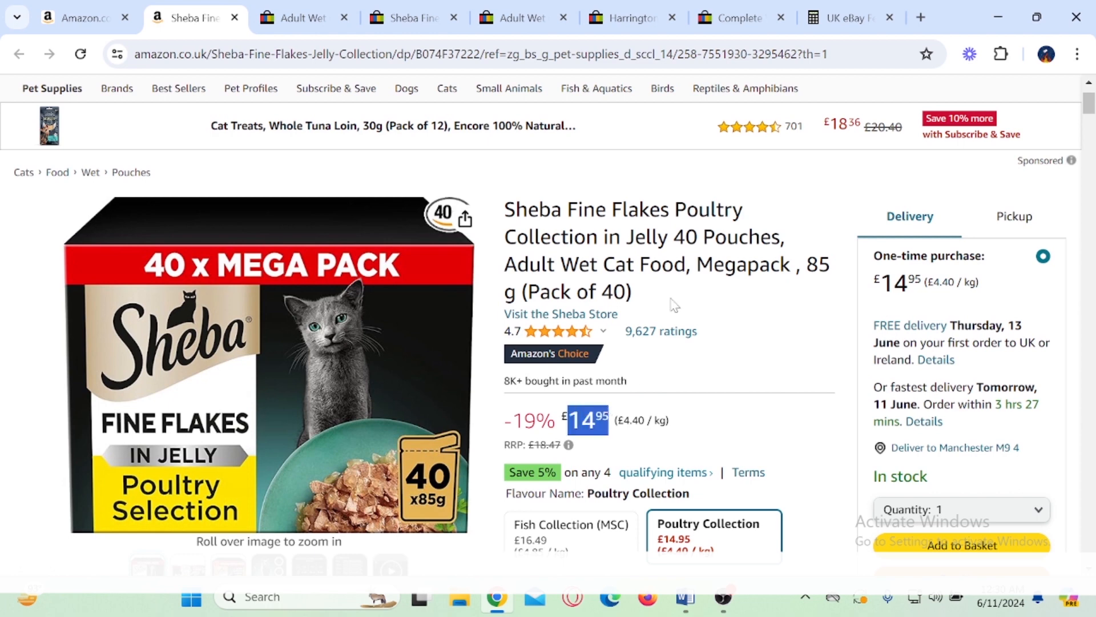
click(851, 18)
scroll(628, 342, down, 1)
drag(599, 360, 552, 365)
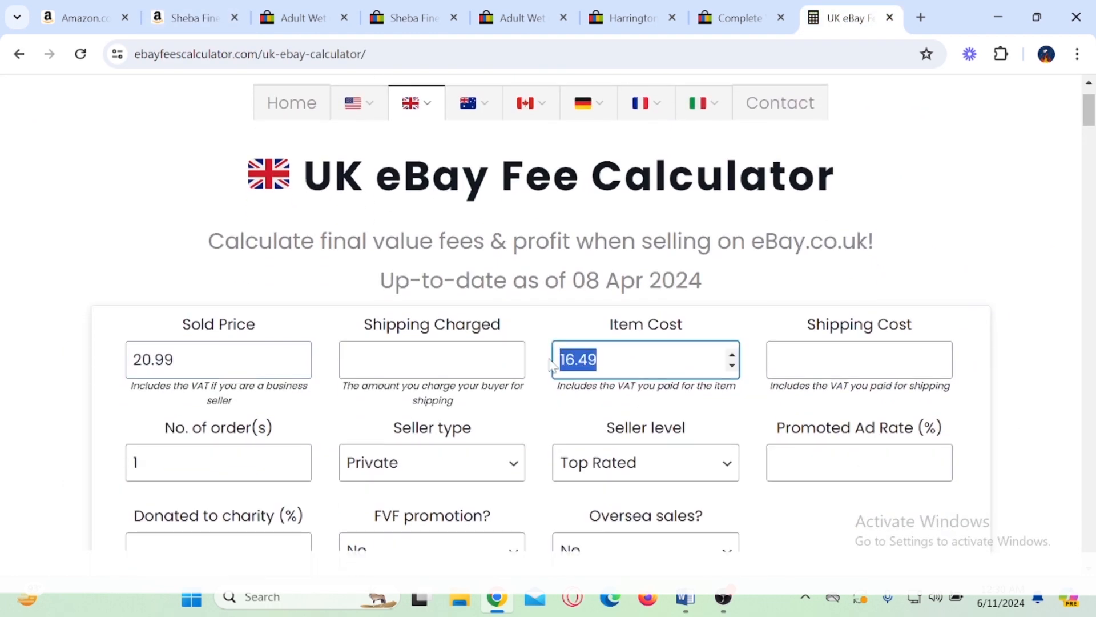
text(14.95)
Step: Set the Seller level to Above Standard in the fee calculator
scroll(389, 322, down, 1)
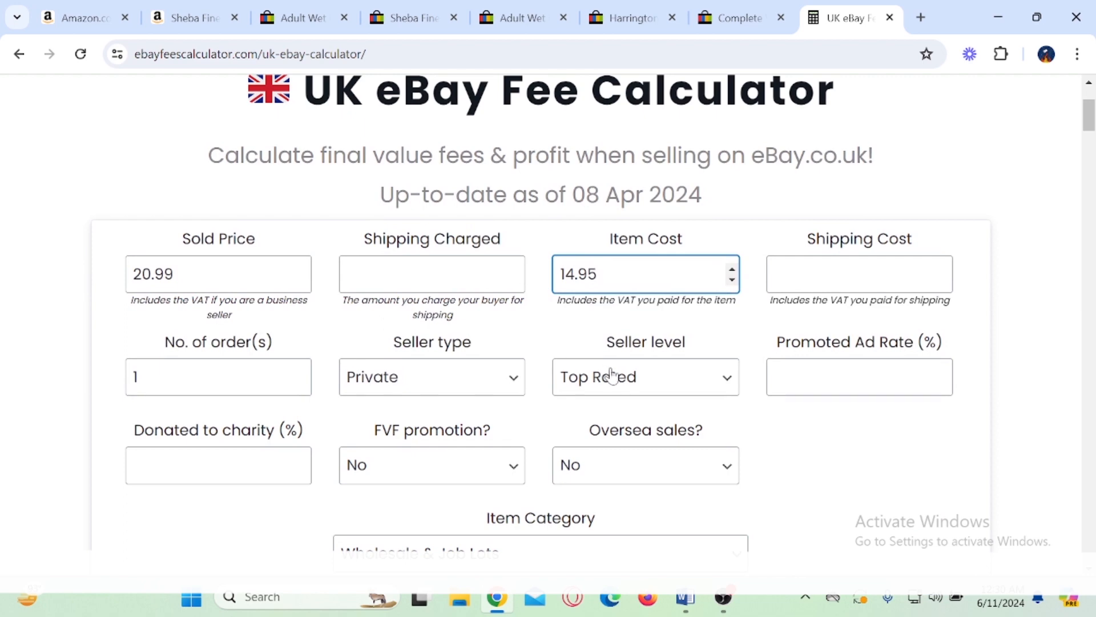
scroll(612, 376, down, 2)
click(649, 213)
click(627, 258)
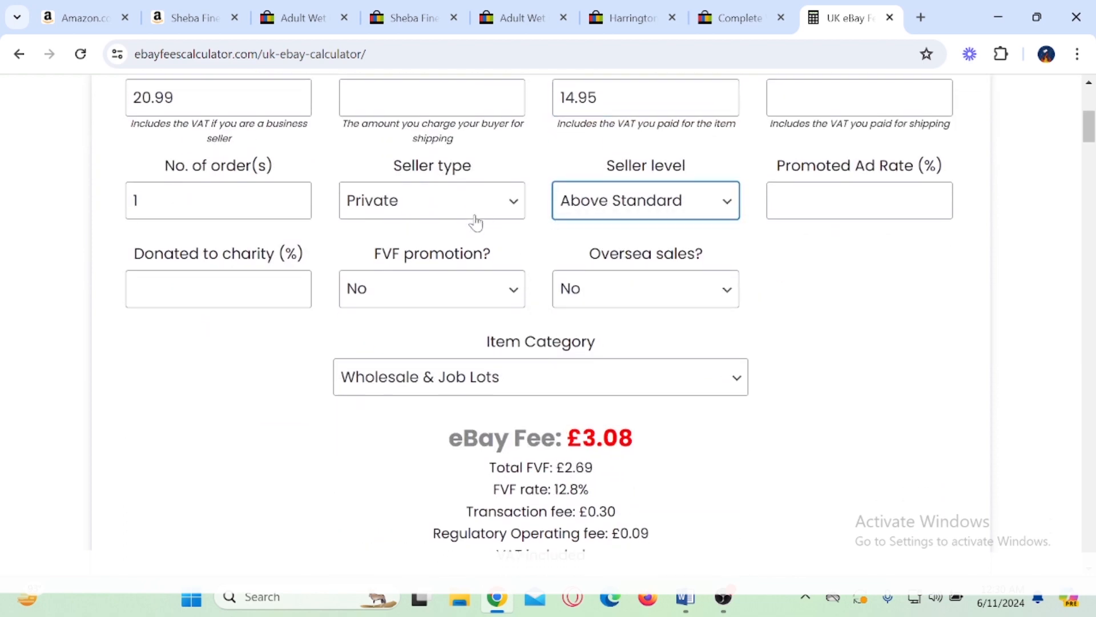
Step: Mark the Total Profit figure in the fee calculator and highlight its amount
scroll(468, 229, down, 3)
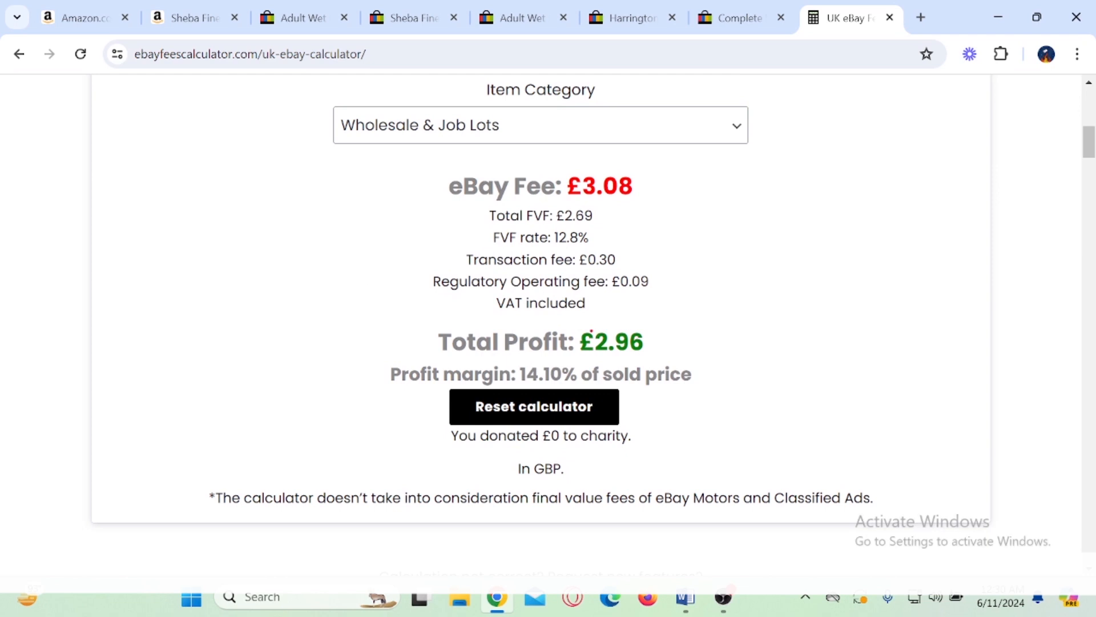
mouse_move(576, 316)
mouse_down()
mouse_move(650, 366)
mouse_move(706, 341)
mouse_up()
drag(595, 343, 668, 331)
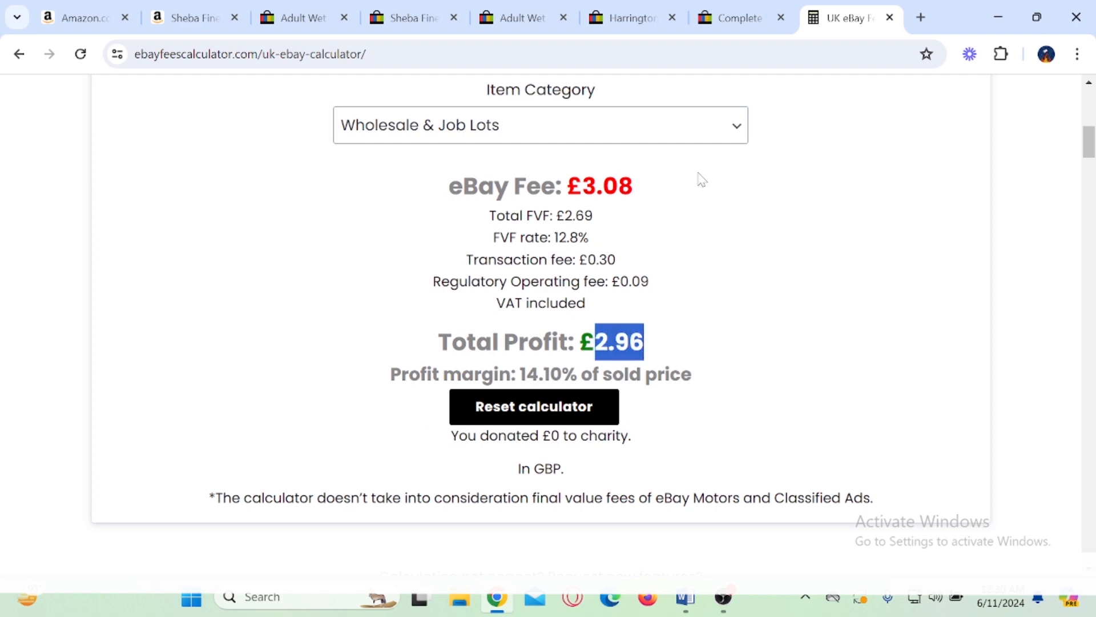
Step: Switch to the UK Discounters Sheba listing, box its sold figure, write a circled 30 beside the price, and clear the annotations
click(634, 18)
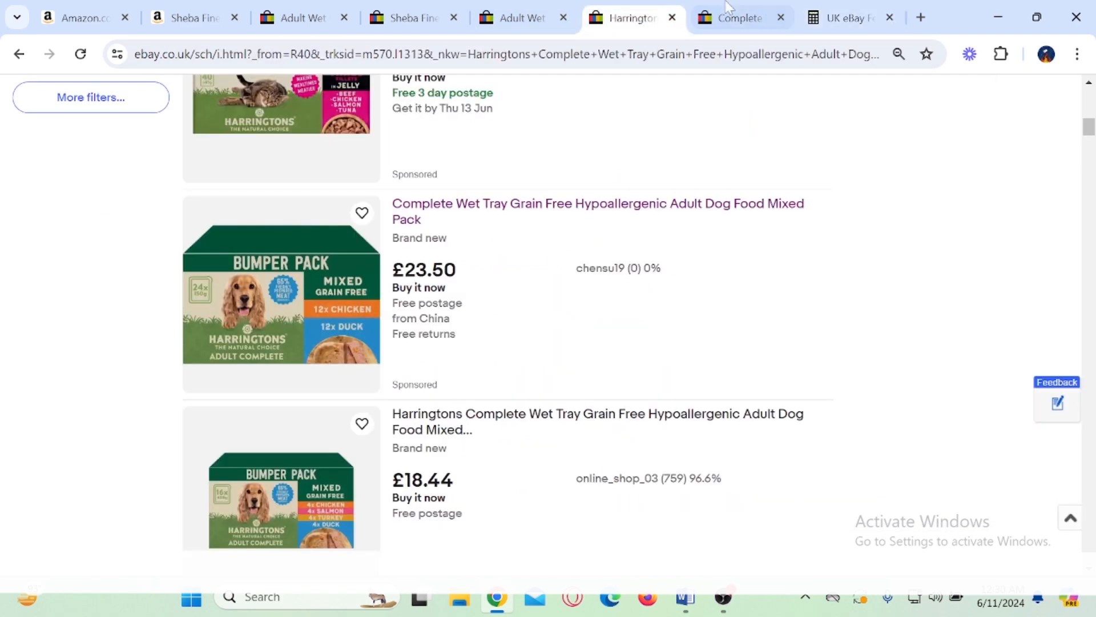
click(734, 18)
click(440, 13)
click(514, 18)
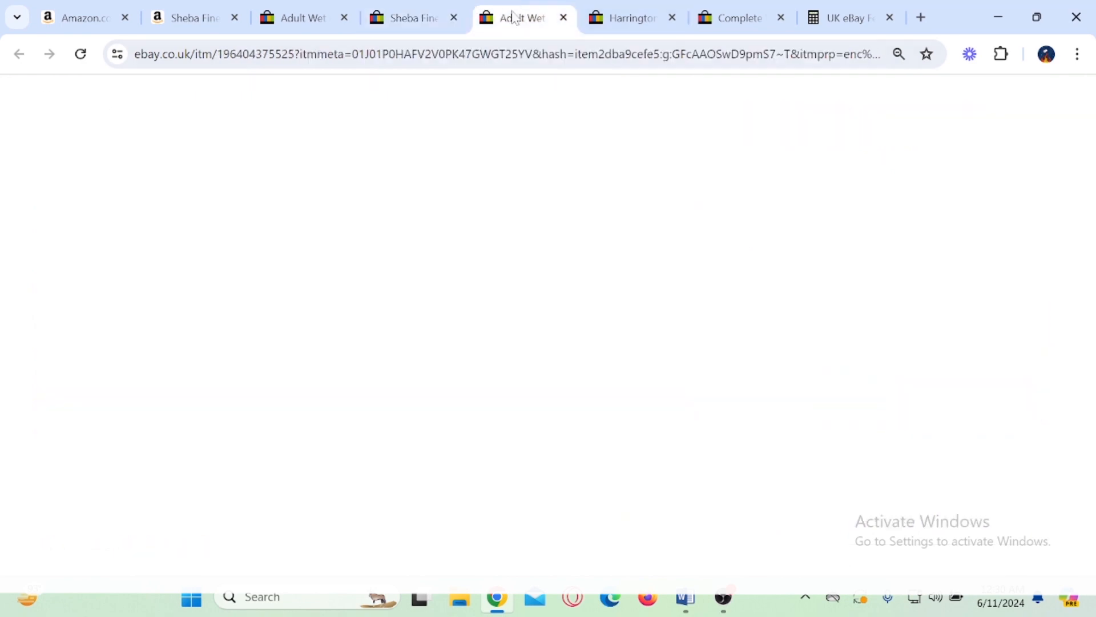
scroll(870, 271, down, 1)
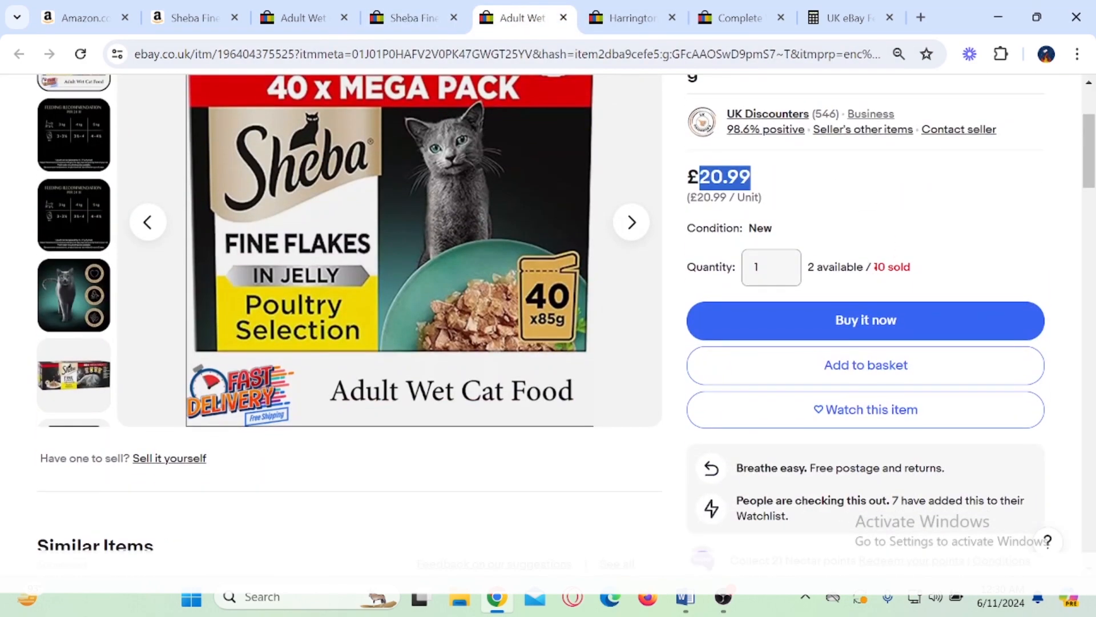
mouse_move(859, 239)
mouse_down()
mouse_move(924, 290)
mouse_move(992, 226)
mouse_up()
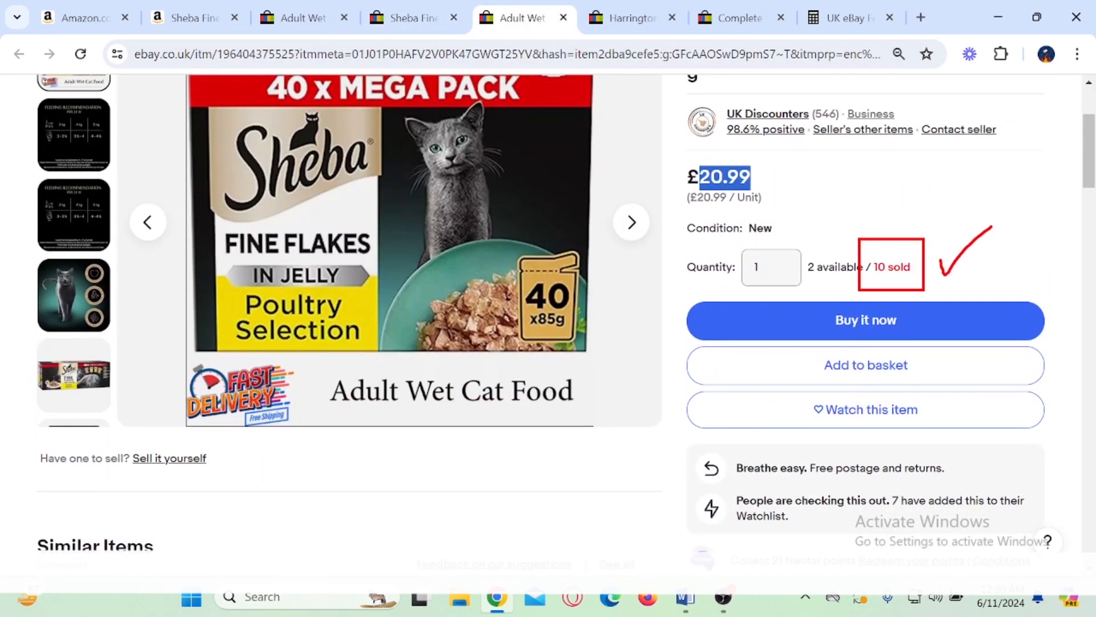
mouse_move(831, 163)
mouse_down()
mouse_move(867, 169)
mouse_move(854, 206)
mouse_up()
mouse_move(898, 160)
mouse_down()
mouse_move(874, 217)
mouse_move(933, 147)
mouse_up()
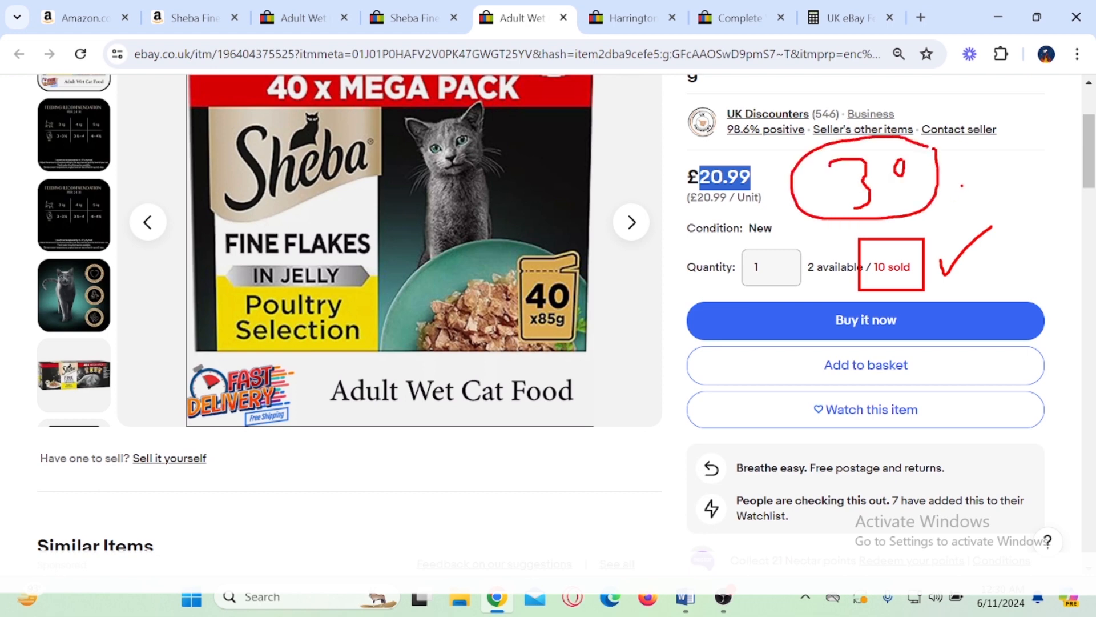
drag(962, 185, 1003, 172)
key(Escape)
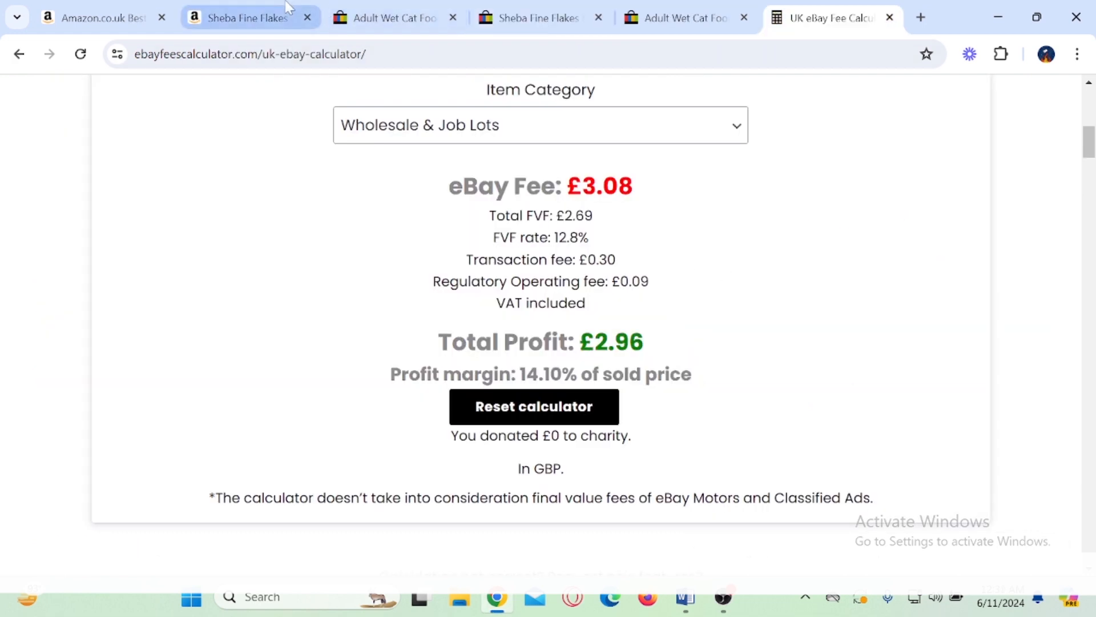
Step: Highlight the Sheba product title on Amazon, switch to the eBay search results, and box the results count
click(287, 7)
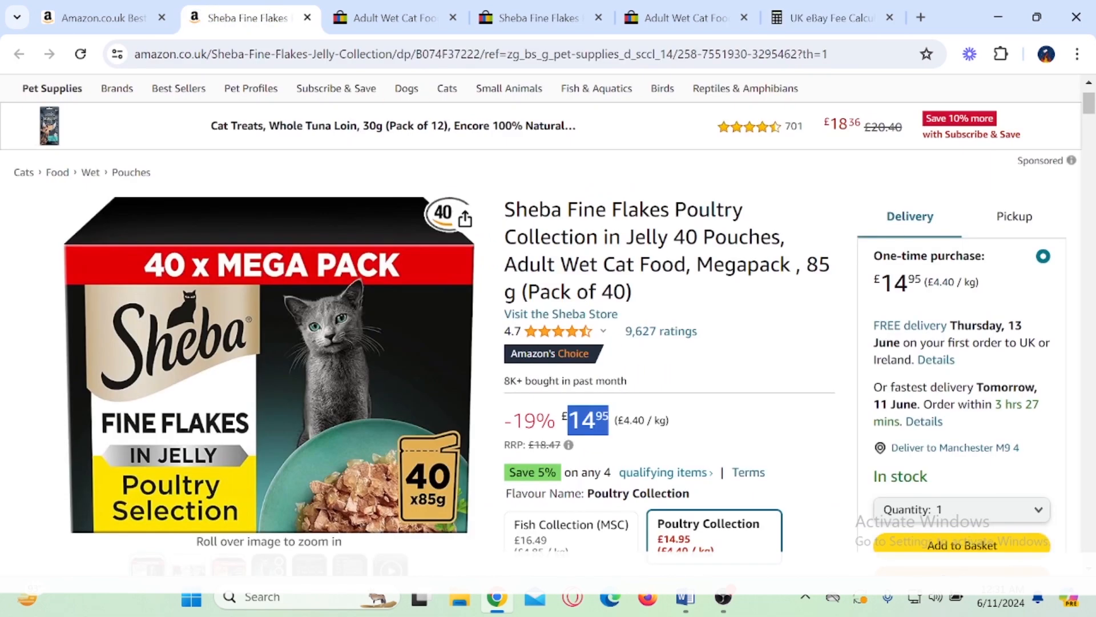
drag(504, 209, 632, 292)
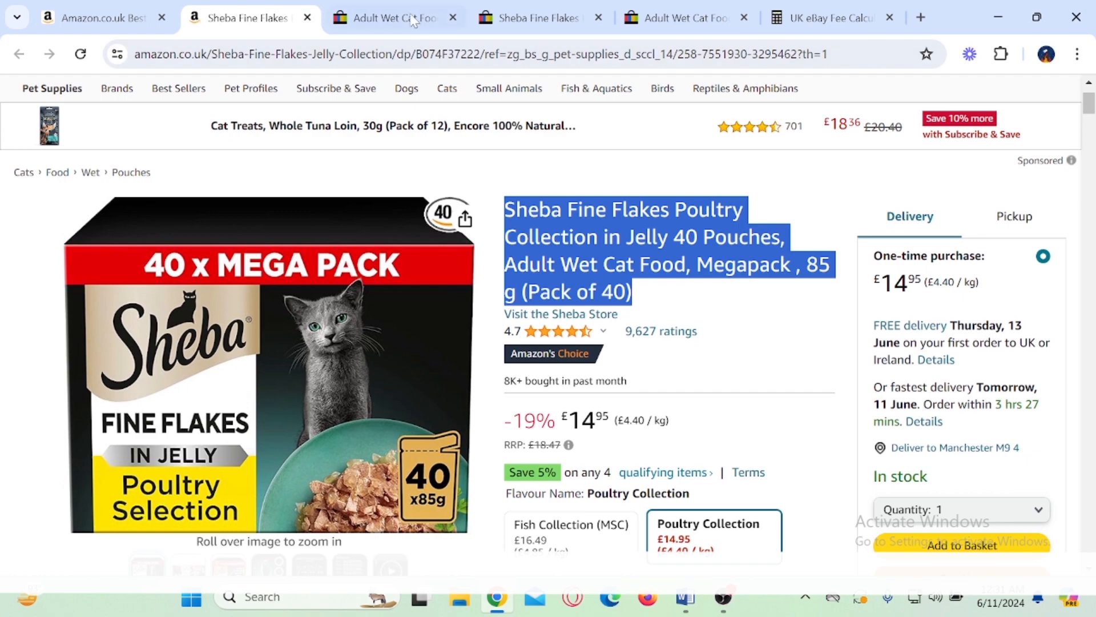
click(414, 21)
drag(1085, 136, 1087, 92)
scroll(560, 177, down, 3)
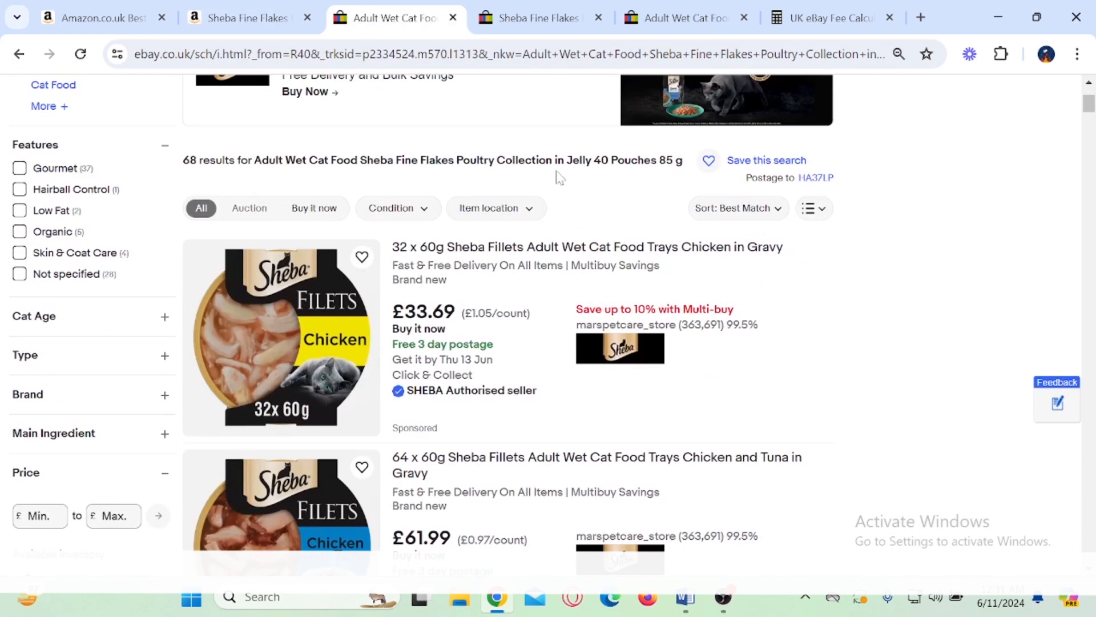
scroll(559, 177, down, 3)
scroll(558, 176, up, 6)
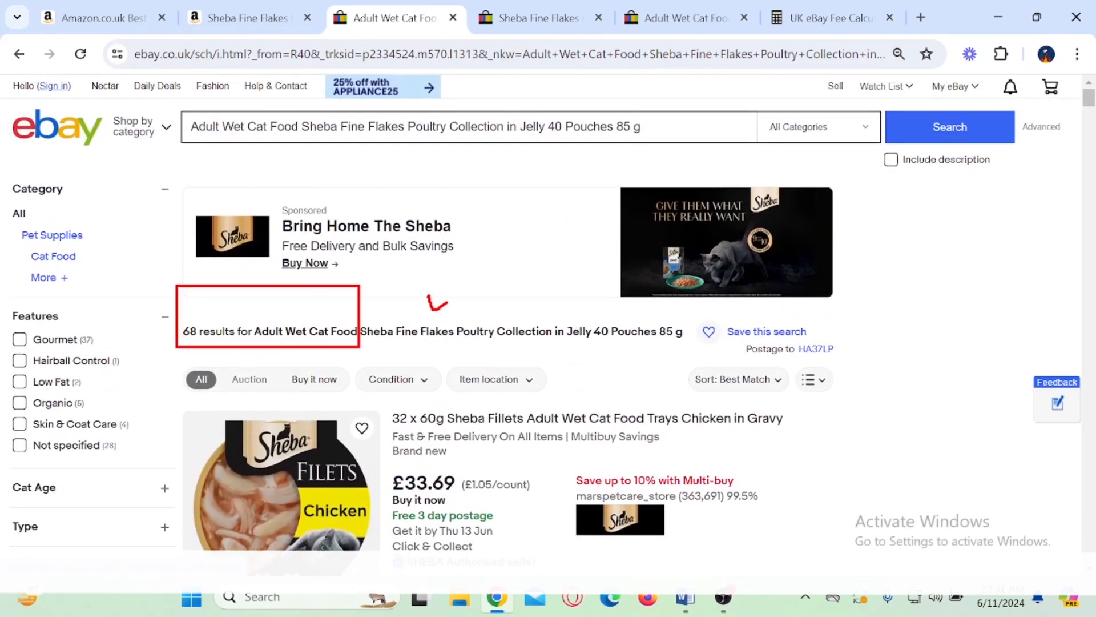
Step: Highlight the title of the uk-discounters Sheba listing and the matching query in the eBay search field
scroll(502, 278, down, 7)
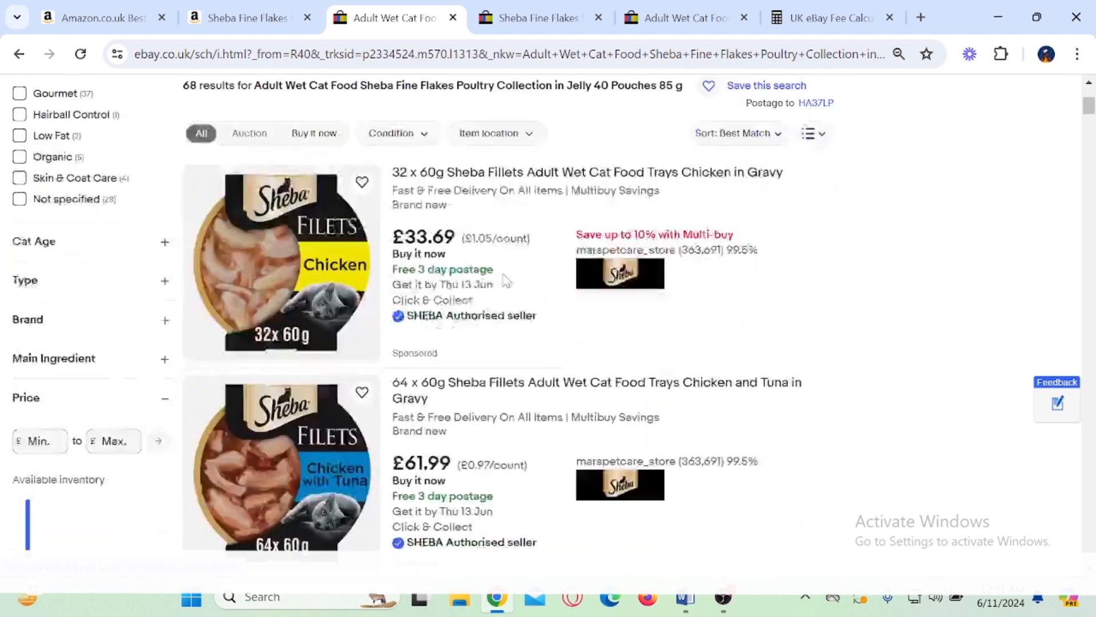
scroll(502, 274, down, 3)
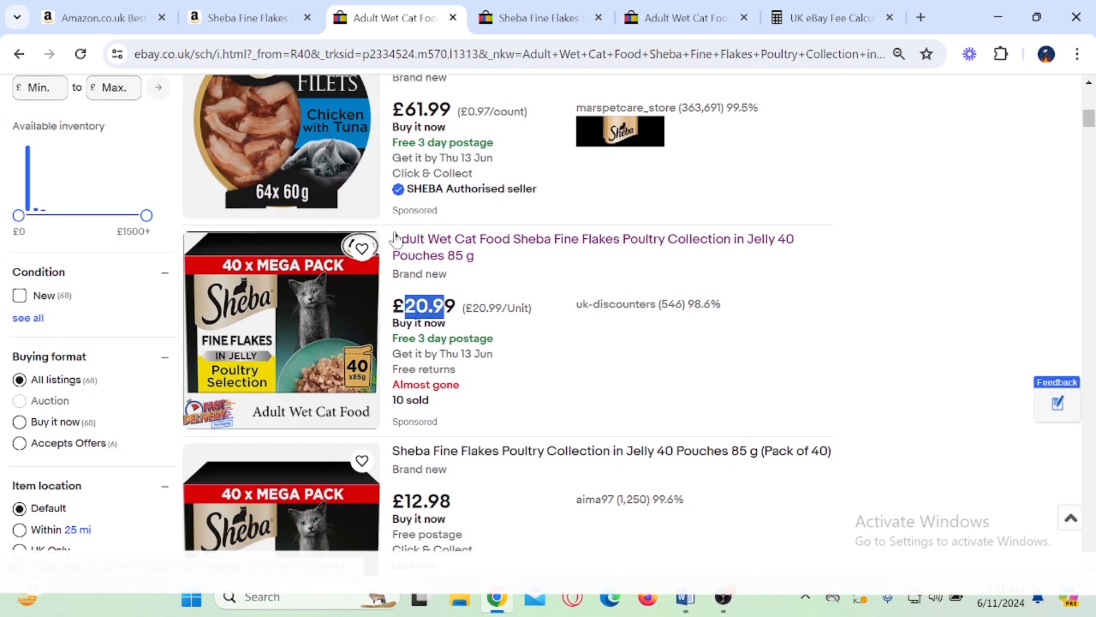
drag(395, 235, 474, 255)
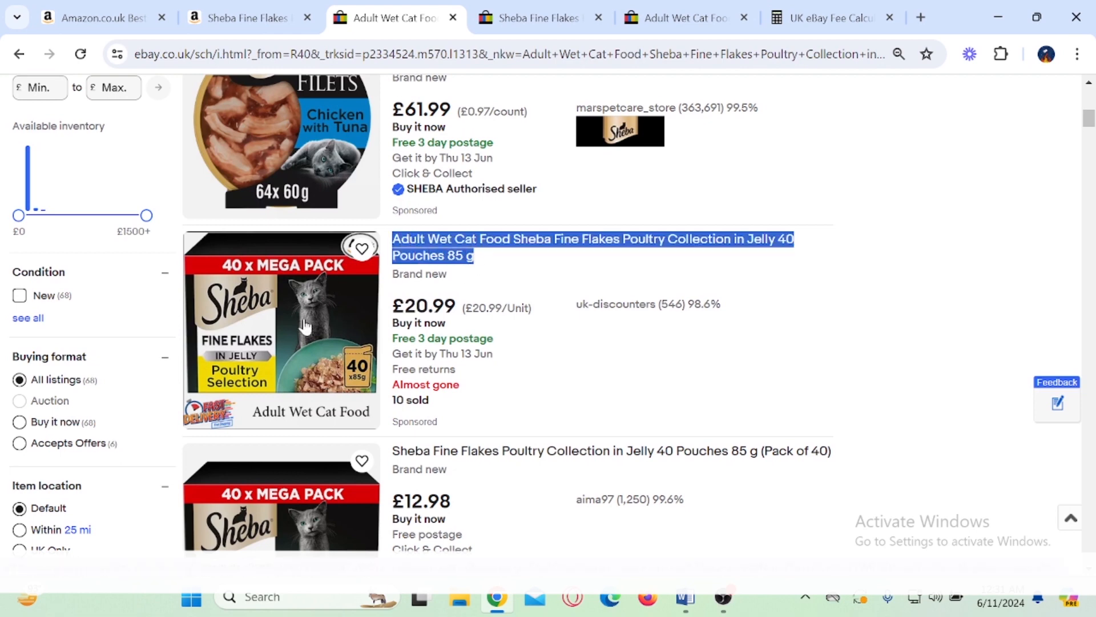
scroll(291, 339, up, 5)
scroll(346, 346, up, 5)
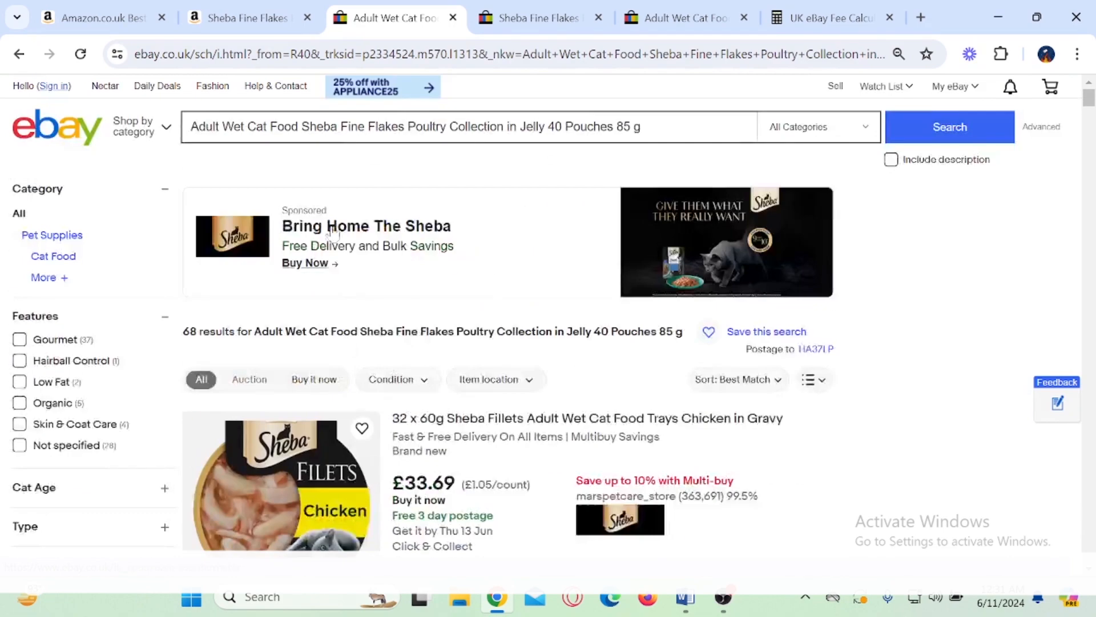
triple_click(343, 126)
click(641, 127)
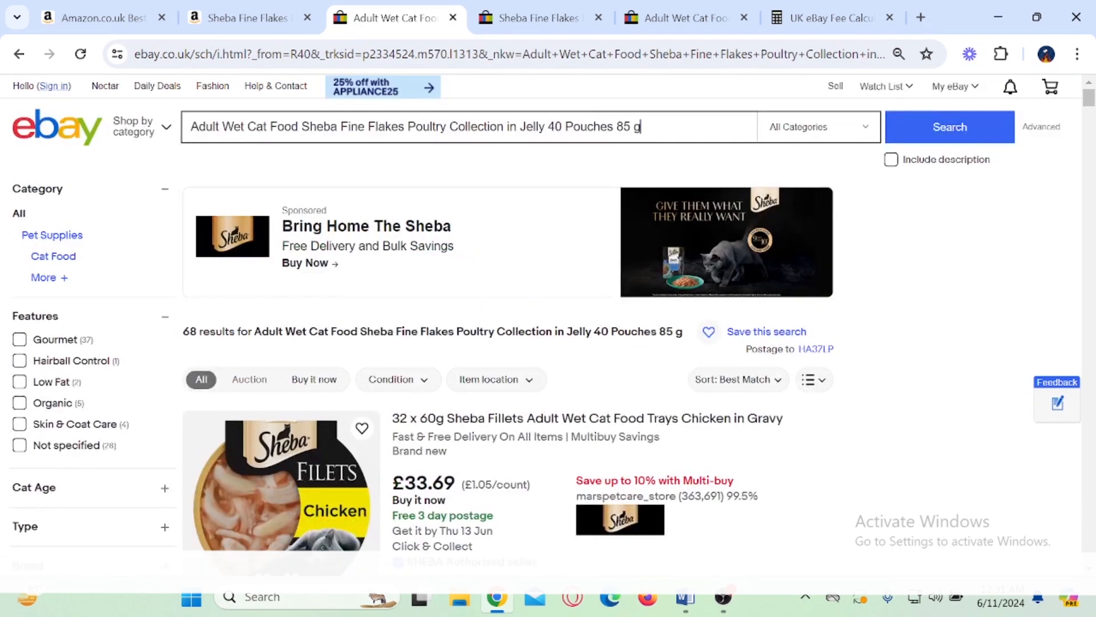
Step: Filter the eBay Sheba search results to show only sold items
scroll(434, 254, down, 3)
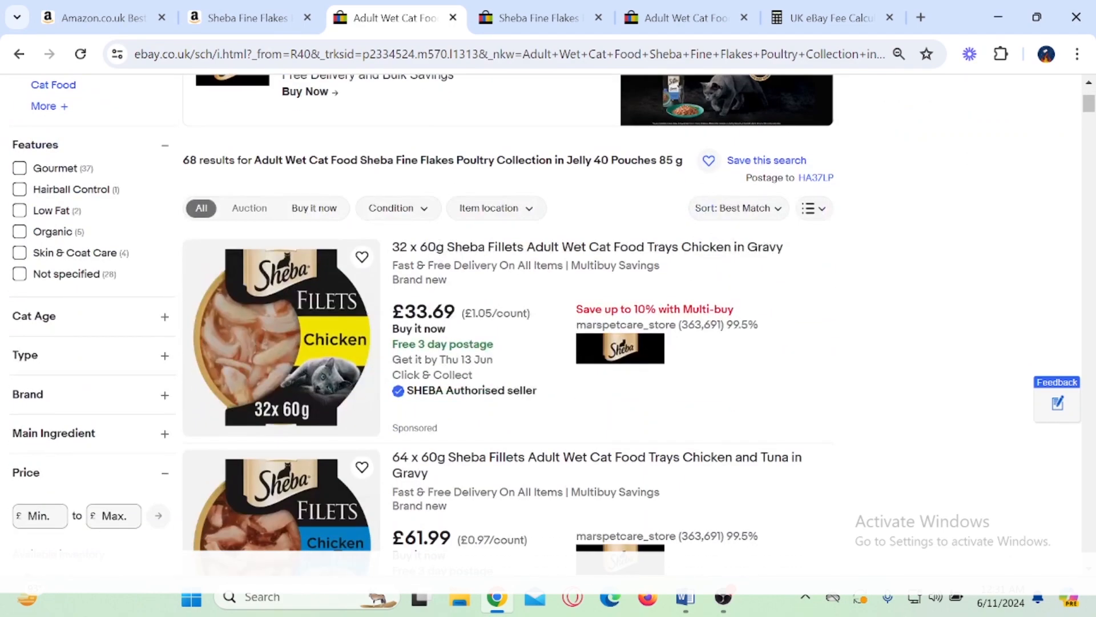
scroll(585, 268, down, 5)
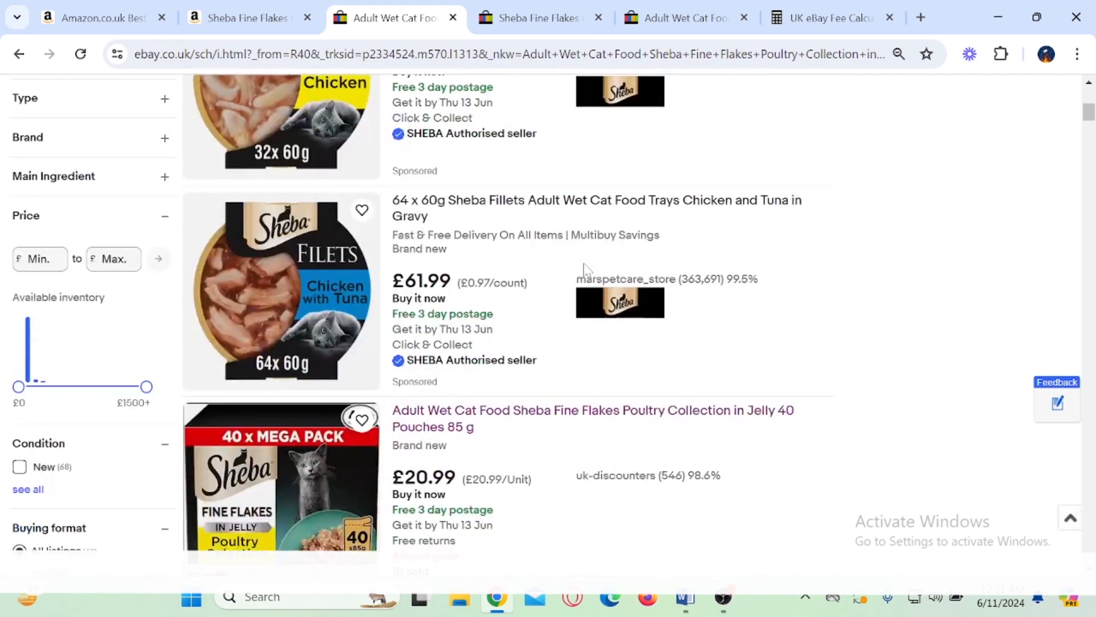
scroll(584, 268, down, 2)
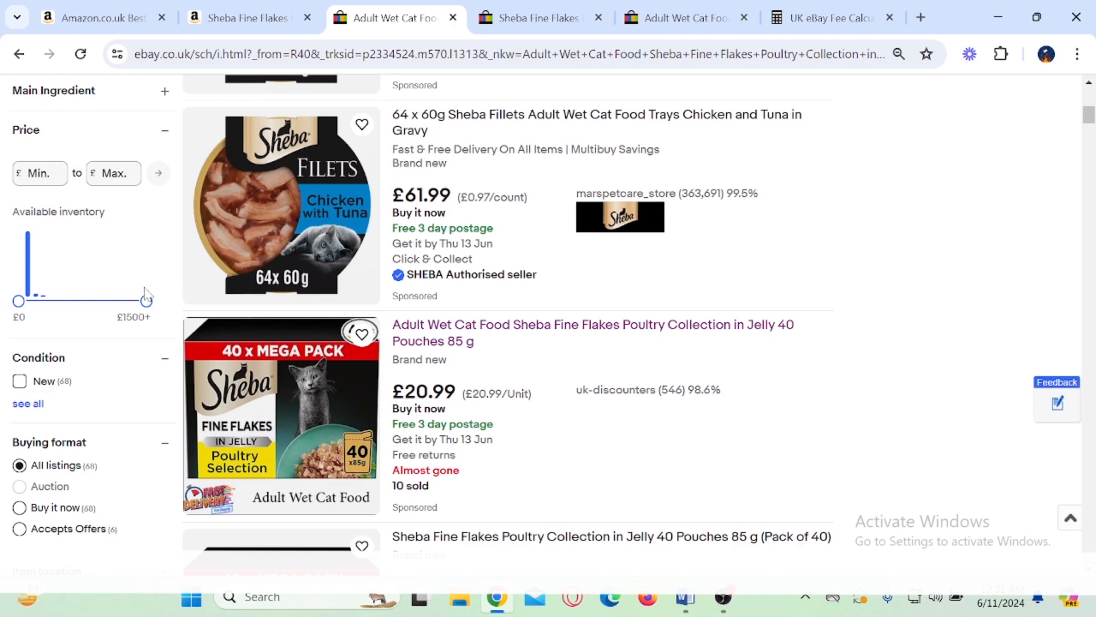
scroll(471, 249, up, 6)
scroll(471, 249, down, 2)
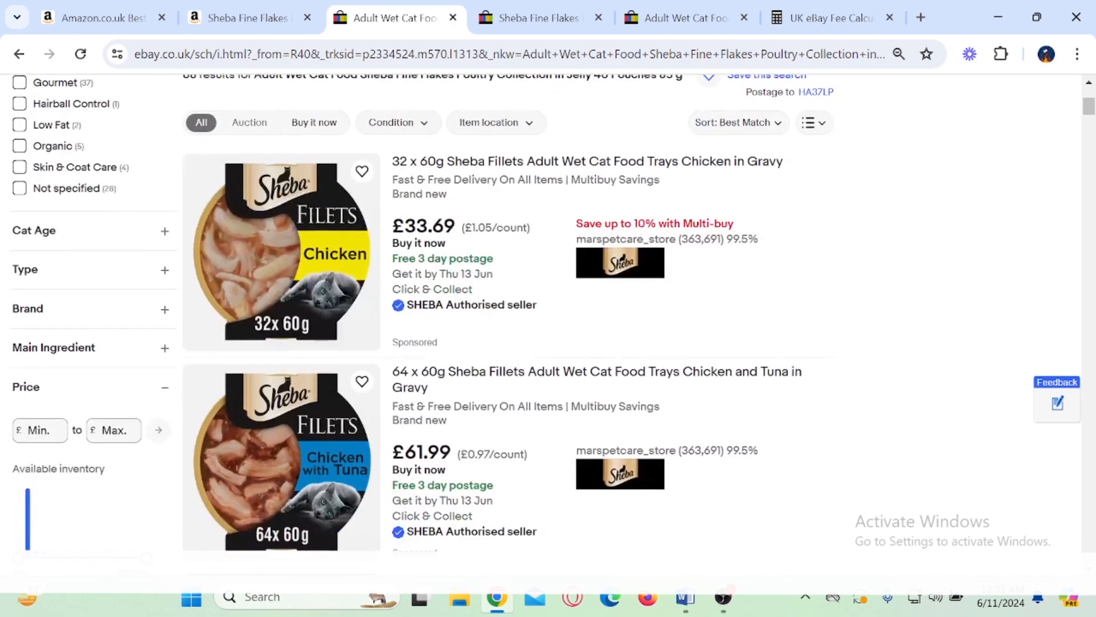
scroll(510, 174, down, 8)
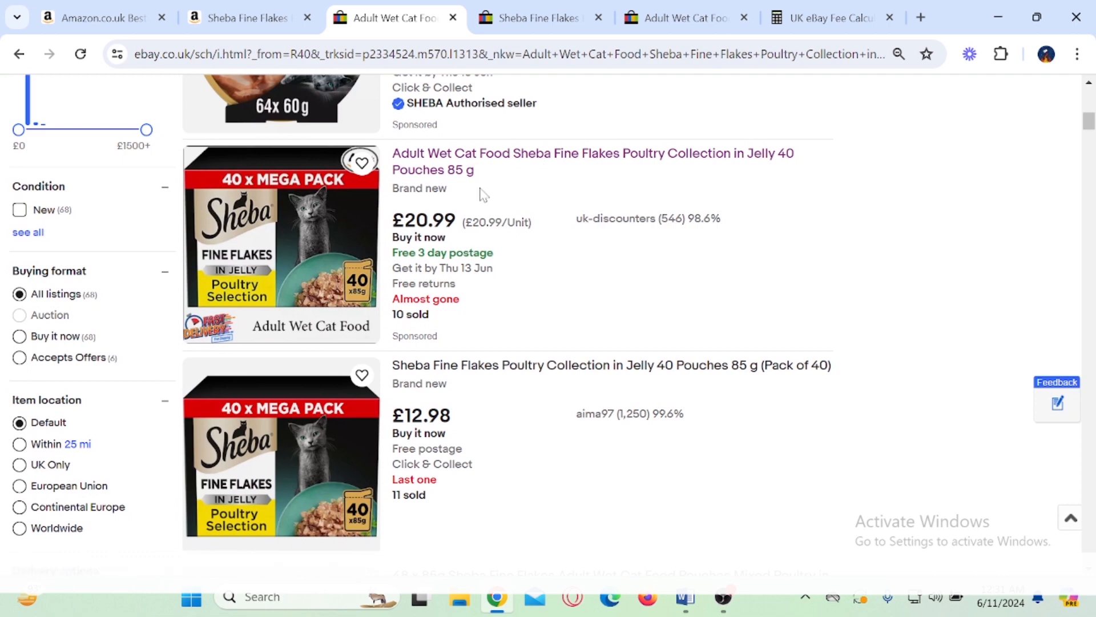
scroll(503, 217, down, 2)
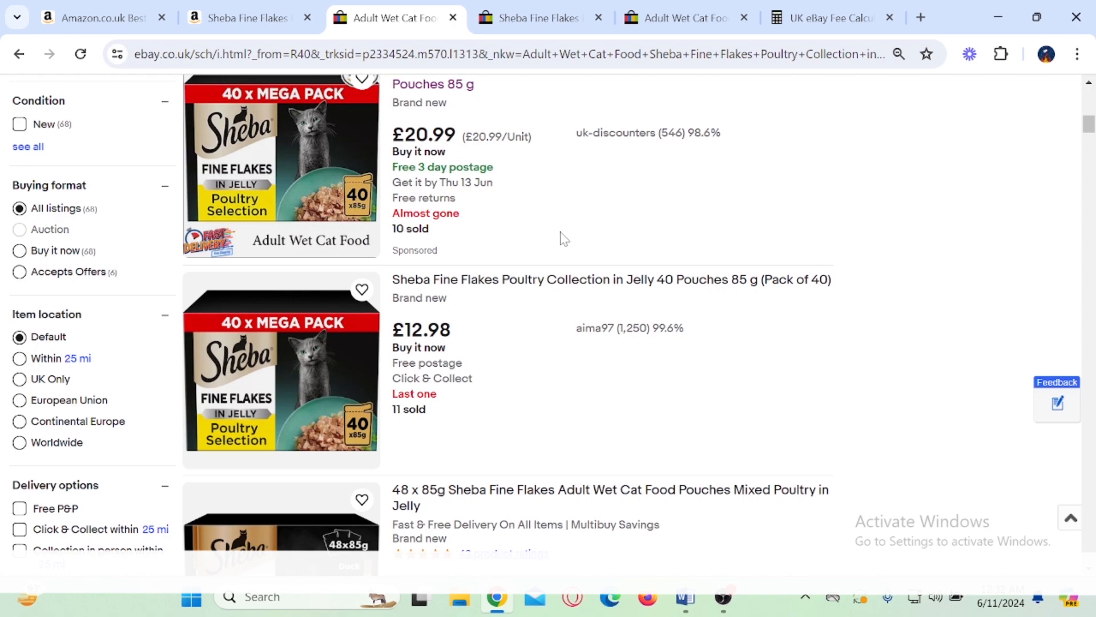
scroll(564, 239, down, 5)
scroll(574, 241, down, 3)
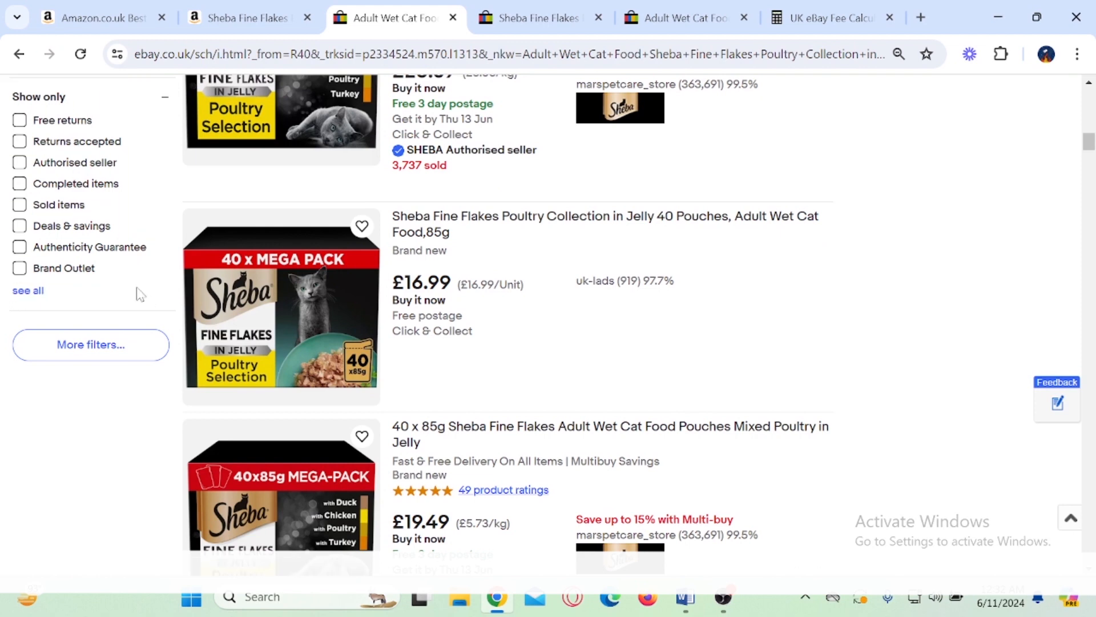
click(19, 205)
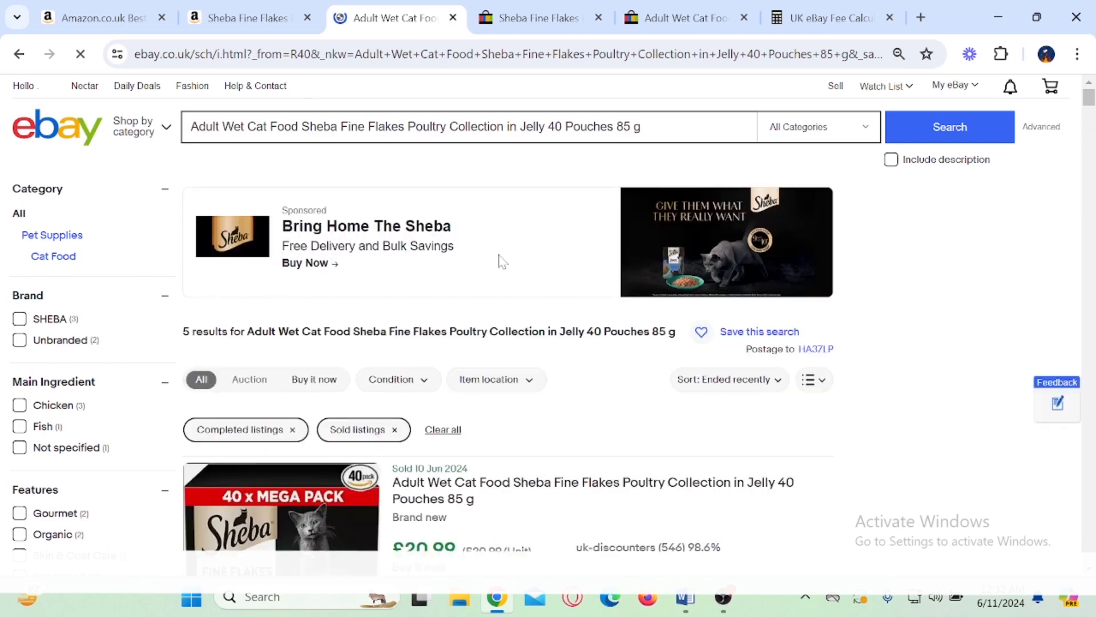
Step: Box and tick the sold date and the £20.99 price of the uk-discounters listing, and clear the annotations
scroll(648, 298, down, 2)
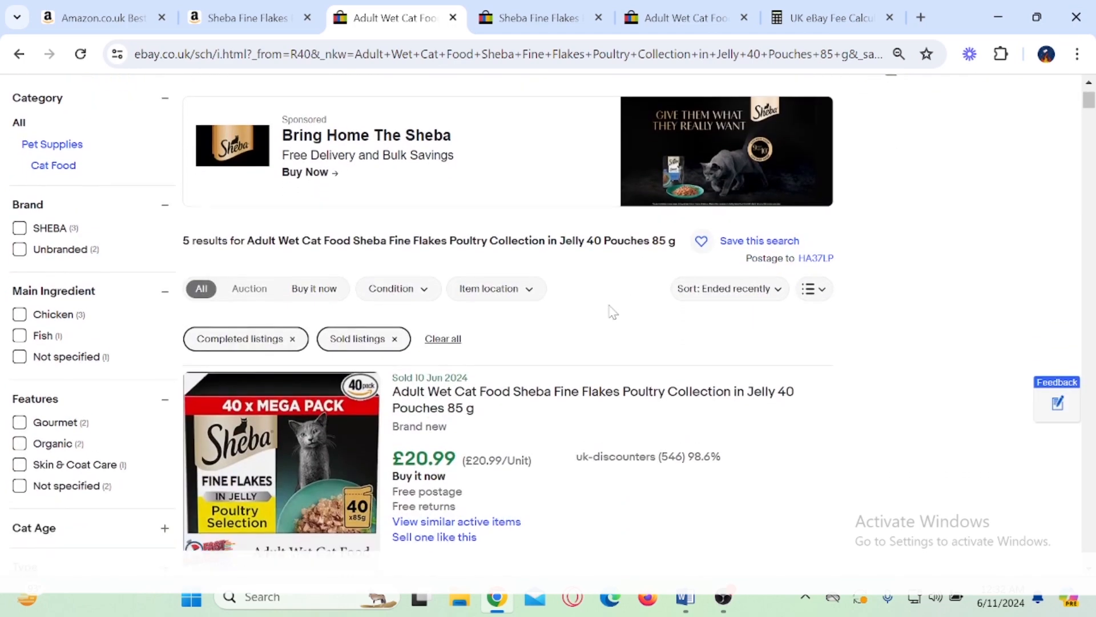
scroll(613, 313, down, 2)
scroll(614, 303, down, 2)
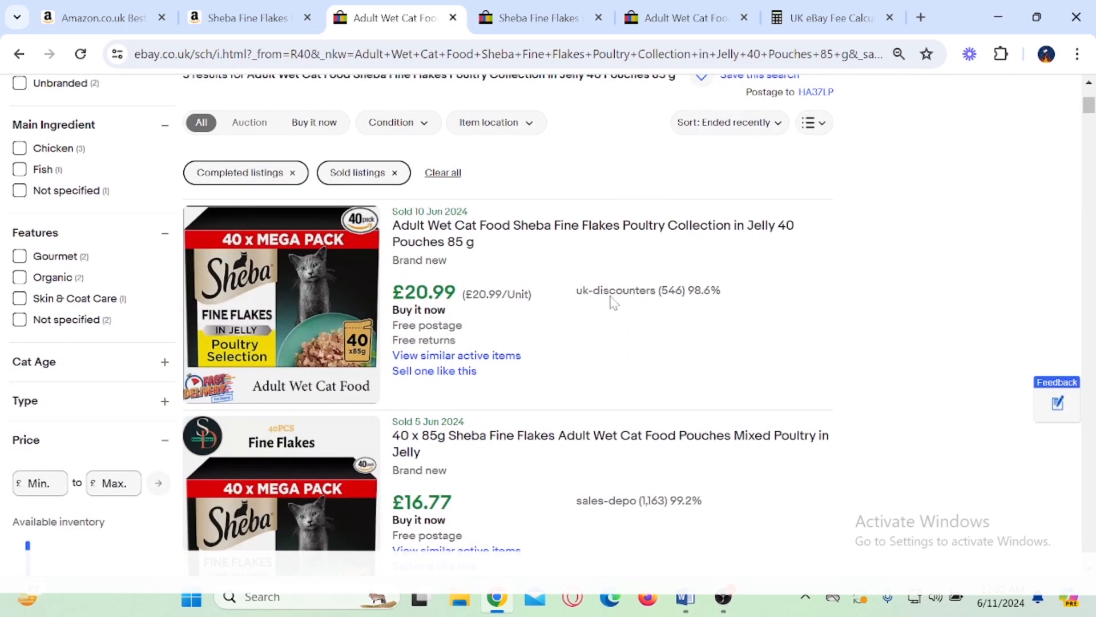
mouse_move(385, 195)
mouse_down()
mouse_move(476, 227)
mouse_move(545, 196)
mouse_up()
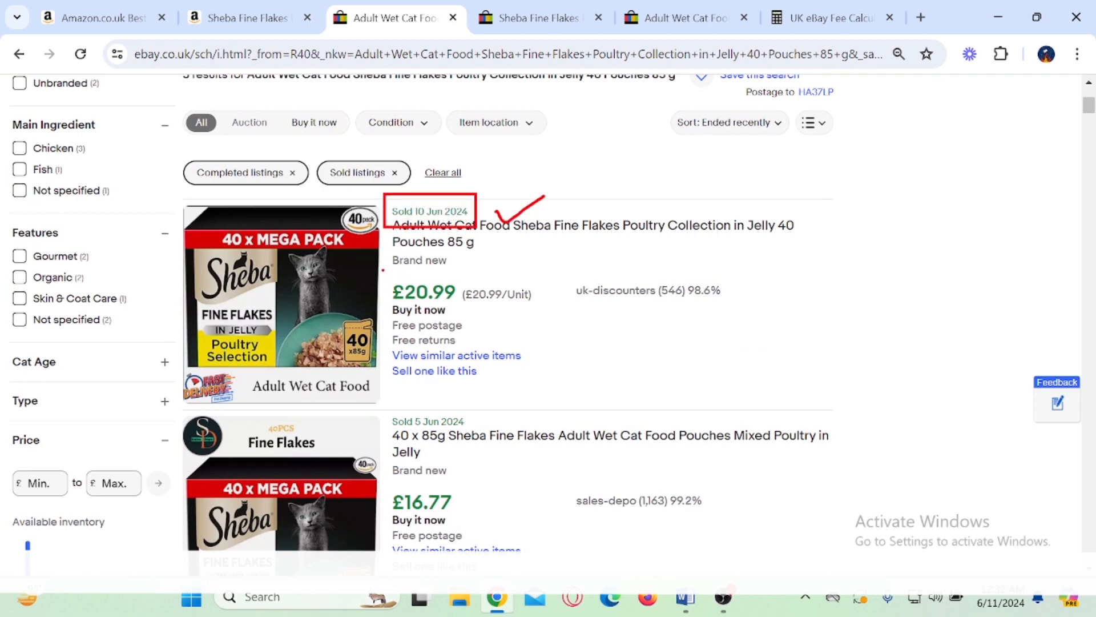
drag(382, 264, 457, 310)
mouse_move(494, 268)
mouse_down()
mouse_move(502, 291)
mouse_move(550, 255)
mouse_up()
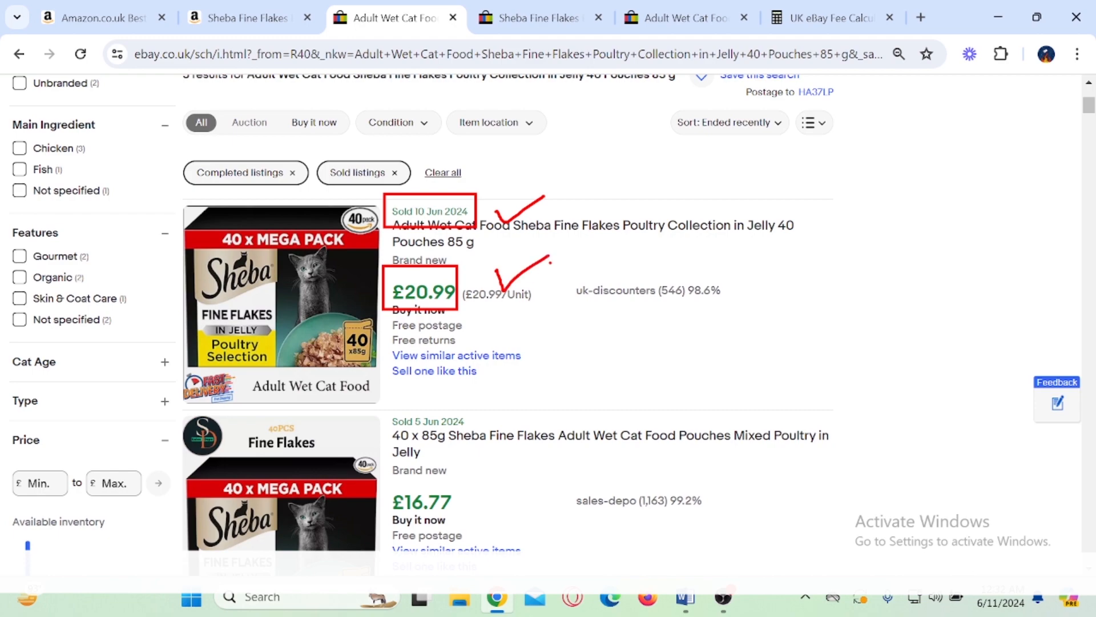
scroll(538, 282, down, 5)
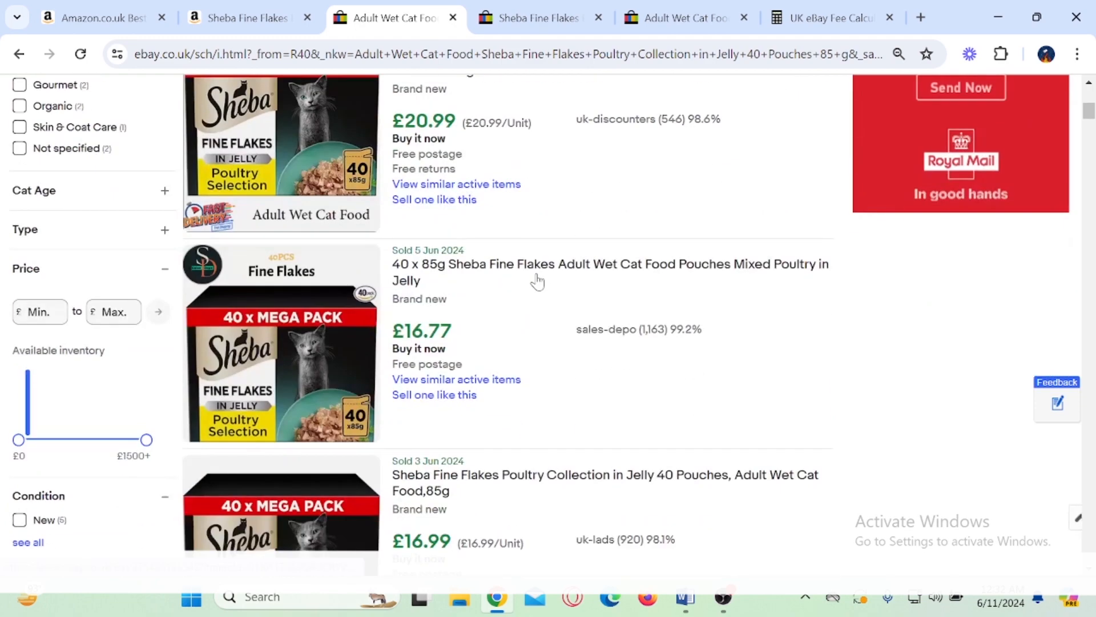
Step: Highlight the prices of the sold Sheba listings from sales-depo, uk-lads and ukstop-16, and review the sold listings below them
drag(455, 244, 412, 246)
scroll(412, 246, down, 3)
drag(439, 285, 428, 285)
scroll(428, 285, down, 3)
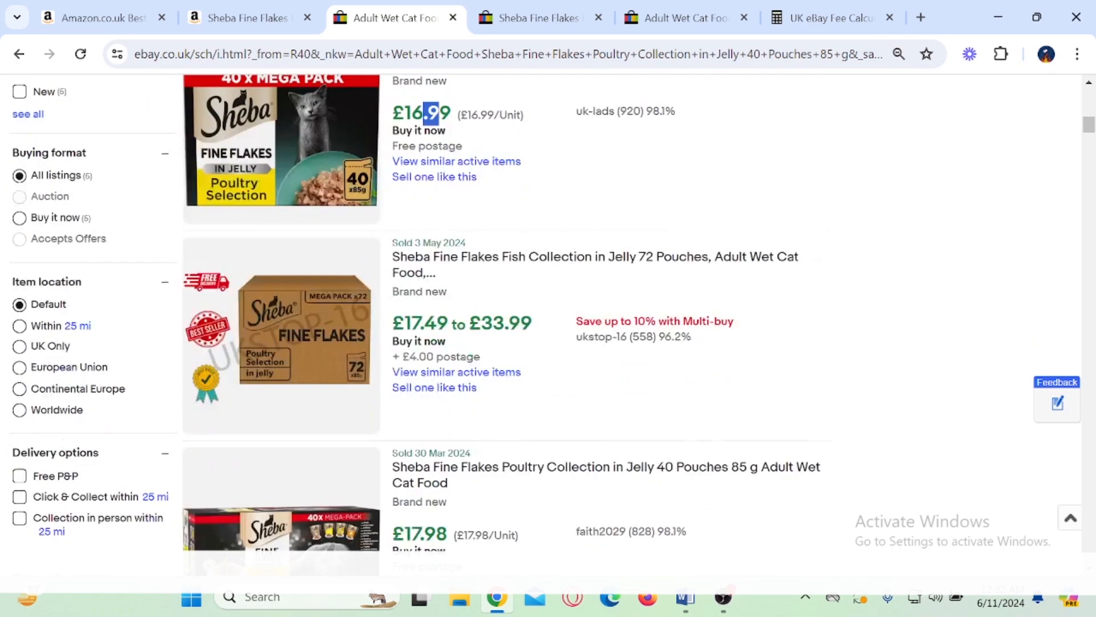
drag(533, 323, 411, 323)
scroll(472, 361, down, 10)
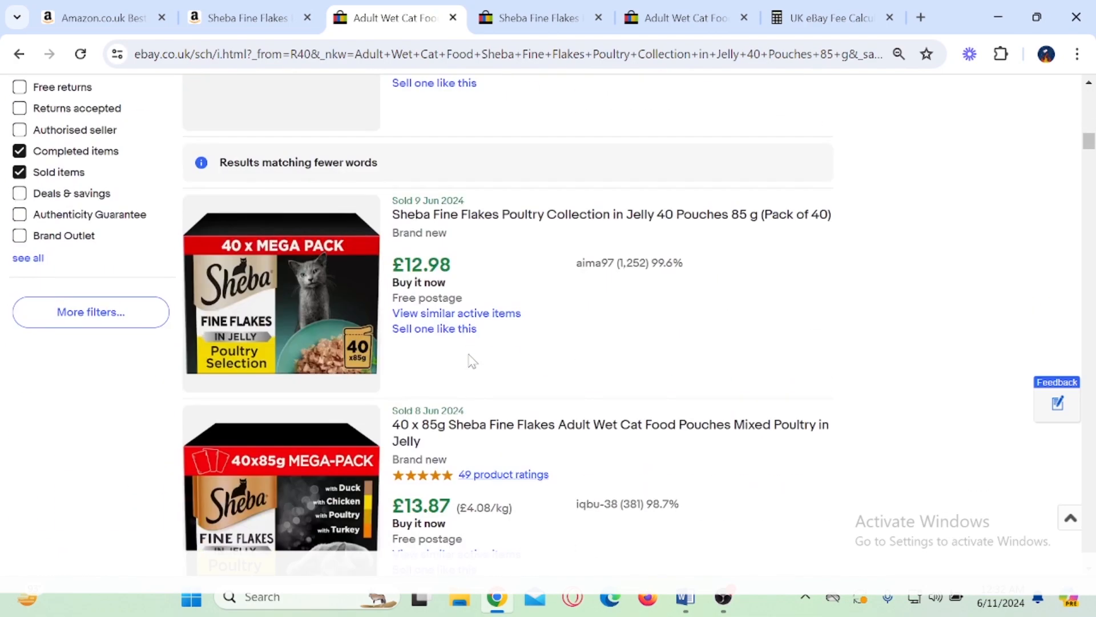
scroll(471, 361, up, 2)
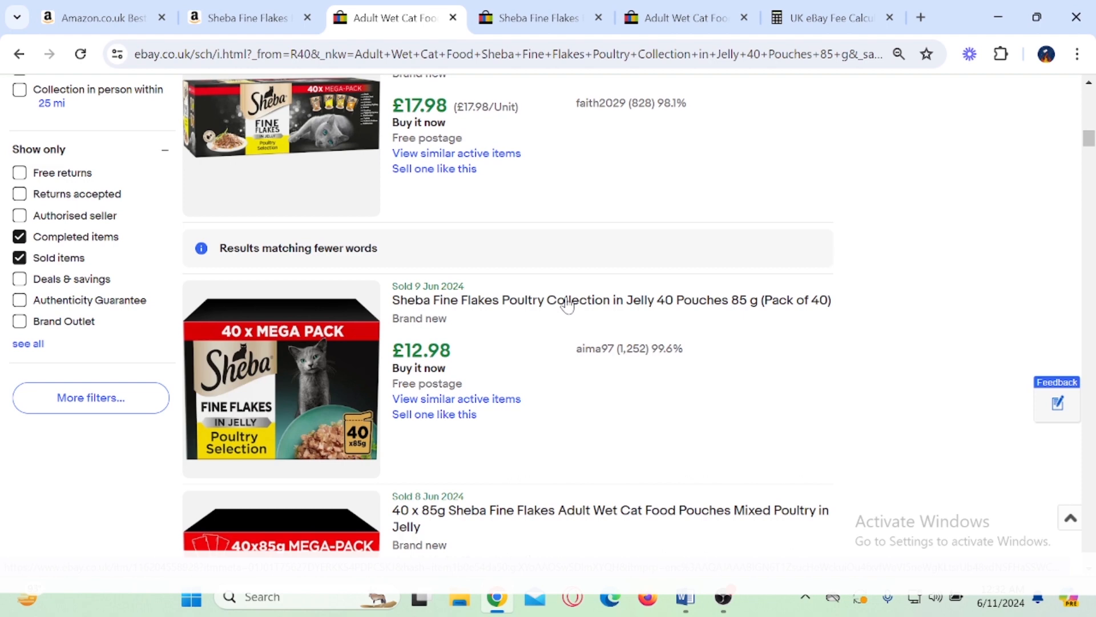
scroll(567, 305, up, 2)
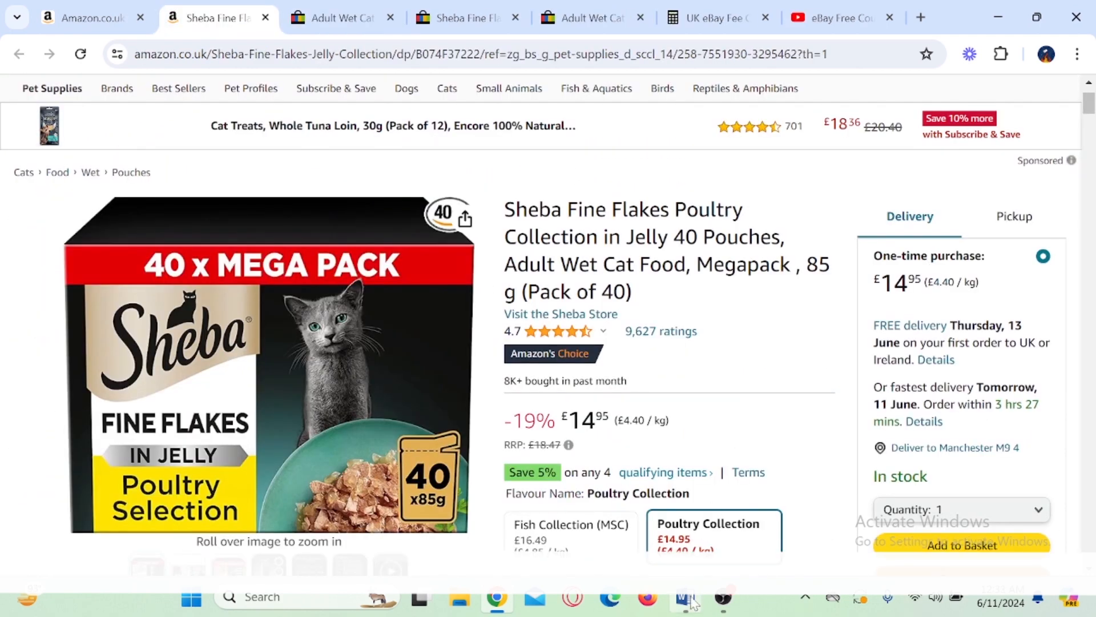
Step: Switch to Word to tick the hot selling items topic, and return to Chrome to box the eBay free course playlist on YouTube
click(692, 600)
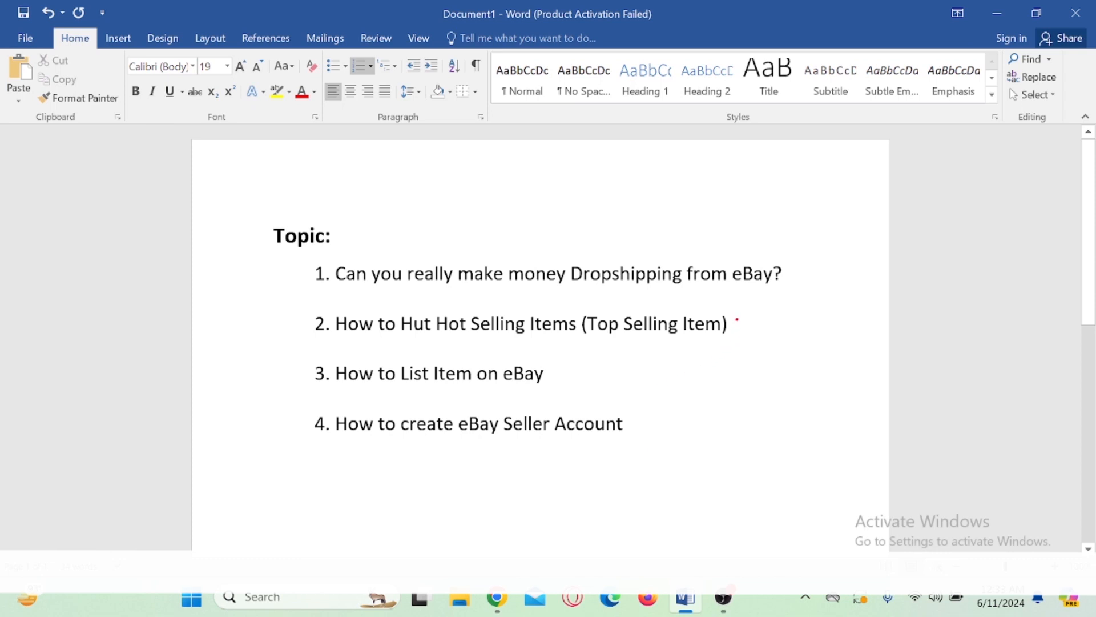
drag(737, 319, 793, 294)
key(Escape)
click(503, 609)
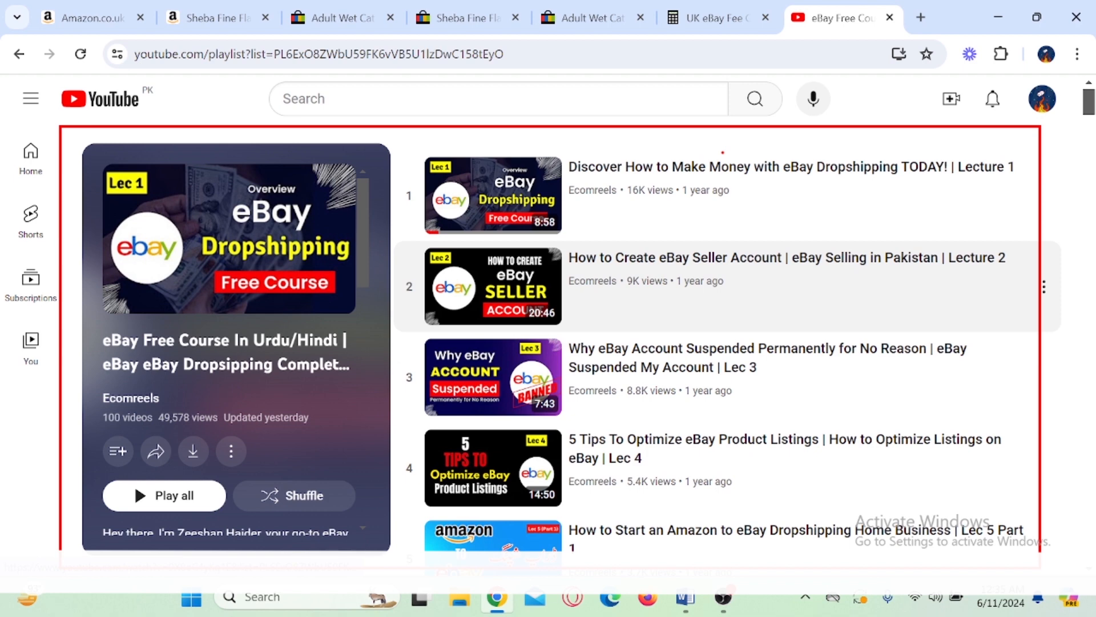
key(Escape)
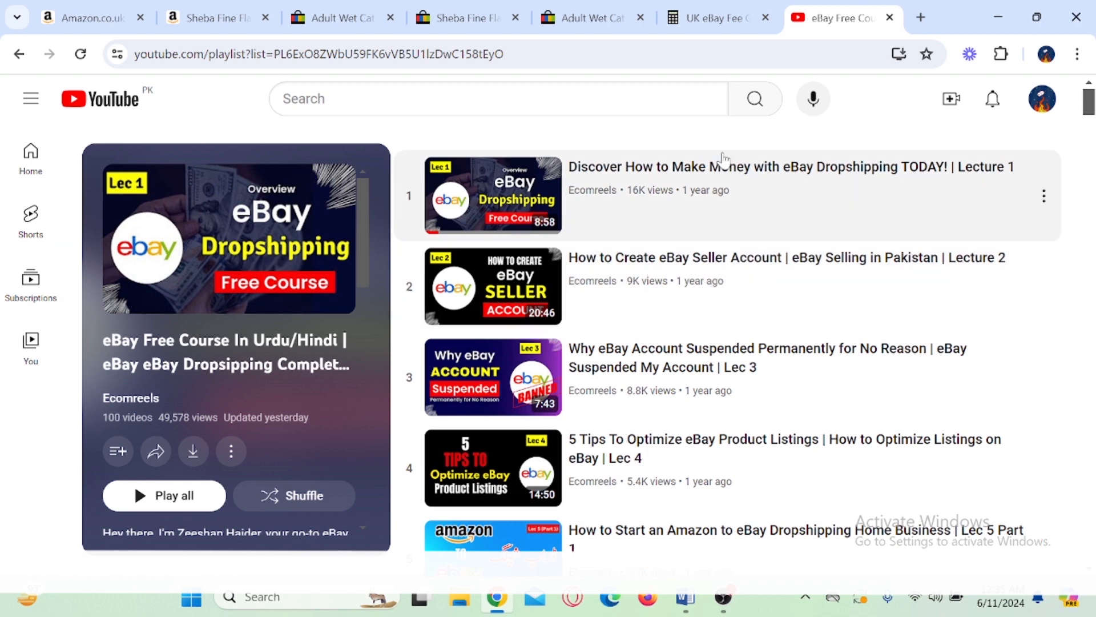
Step: Switch to the Word document, box and tick topic 3, "How to List Item on eBay", and clear the annotations
click(685, 598)
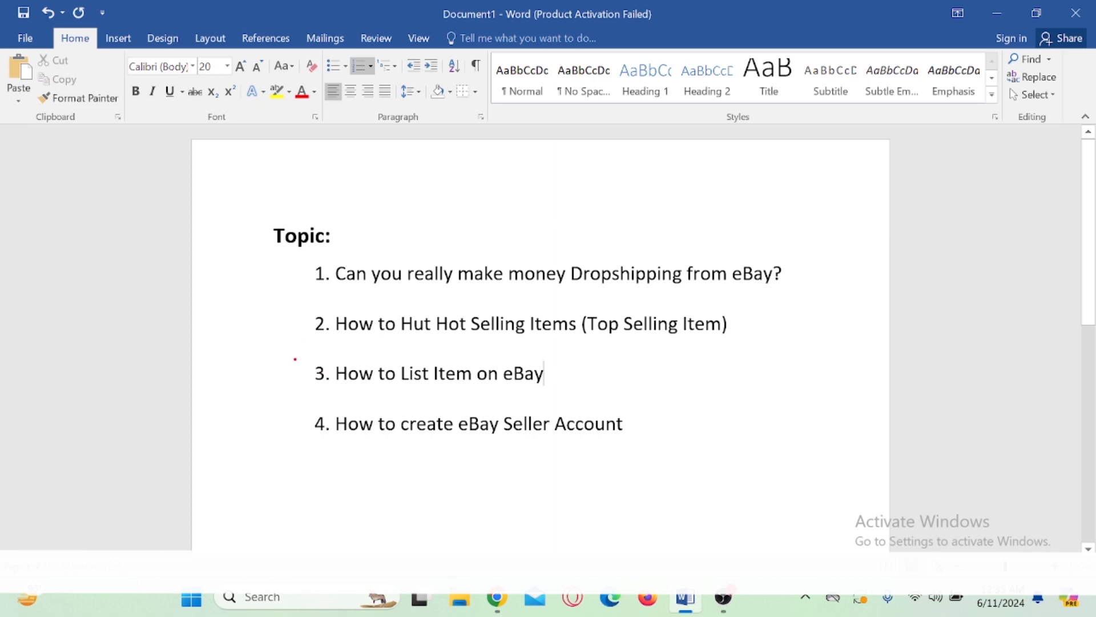
mouse_move(294, 358)
mouse_down()
mouse_move(549, 398)
mouse_move(632, 373)
mouse_up()
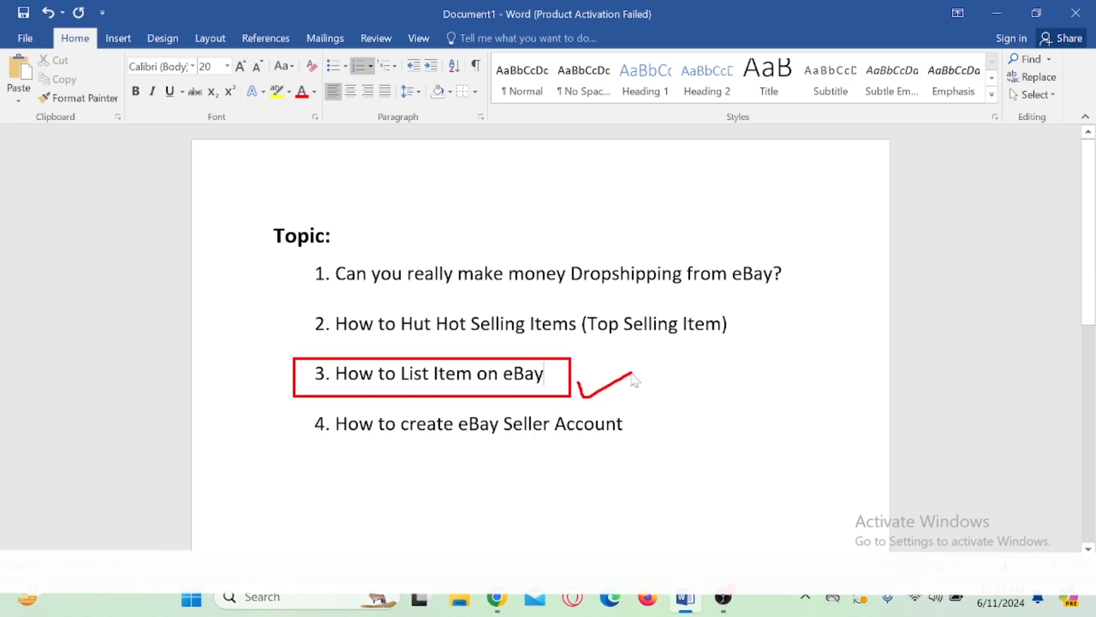
key(Escape)
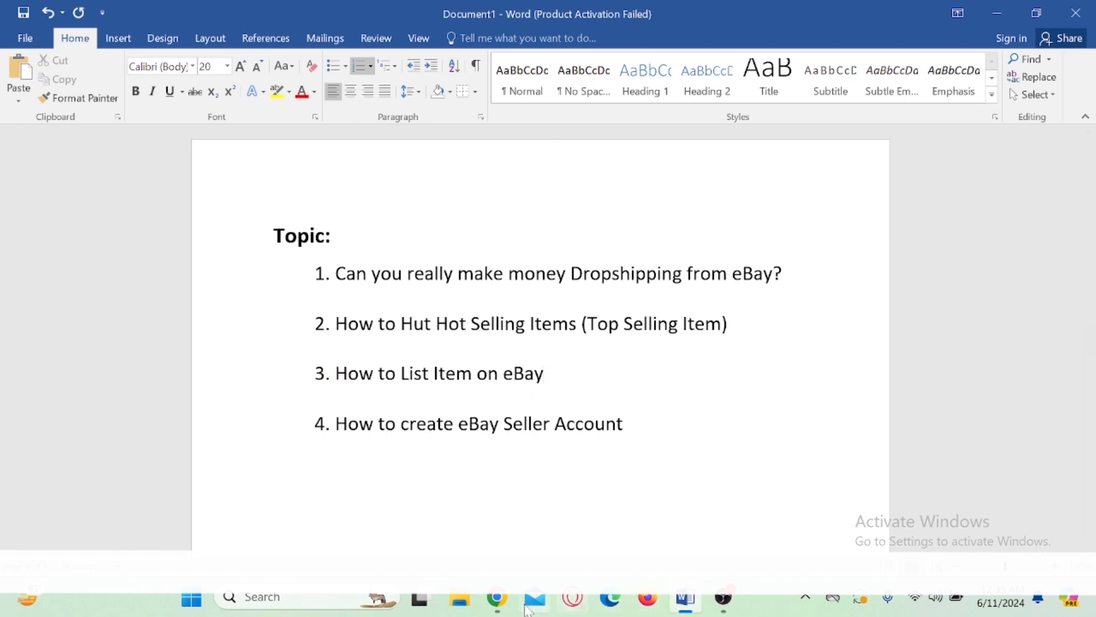
Step: Switch back to the Amazon product page for the Sheba Fine Flakes Poultry Collection in Chrome and view its details
click(497, 599)
click(224, 18)
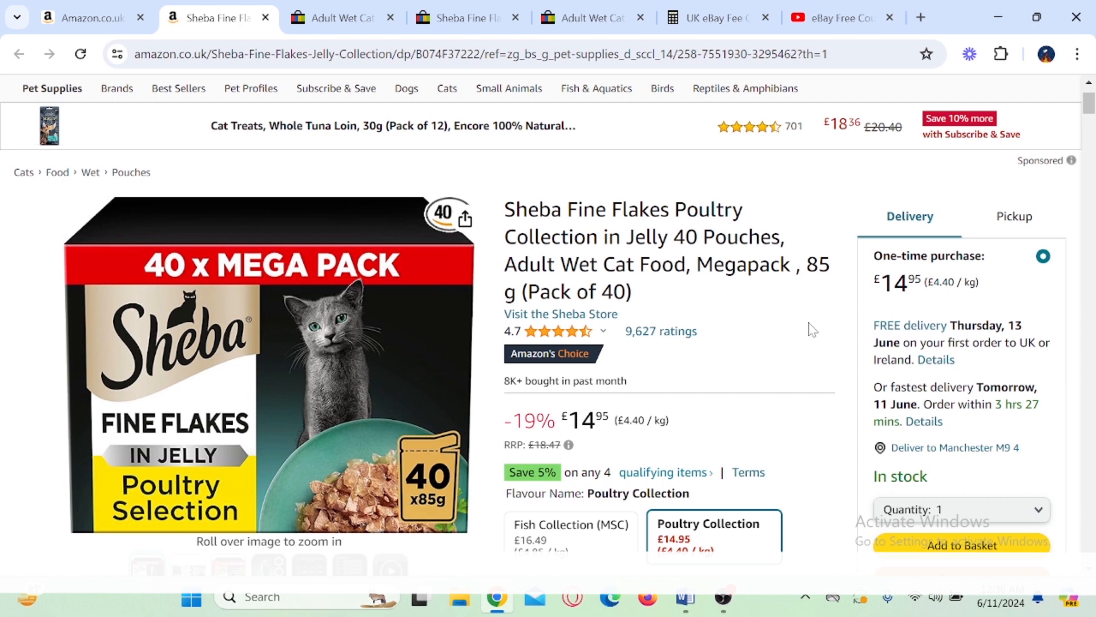
scroll(813, 330, down, 1)
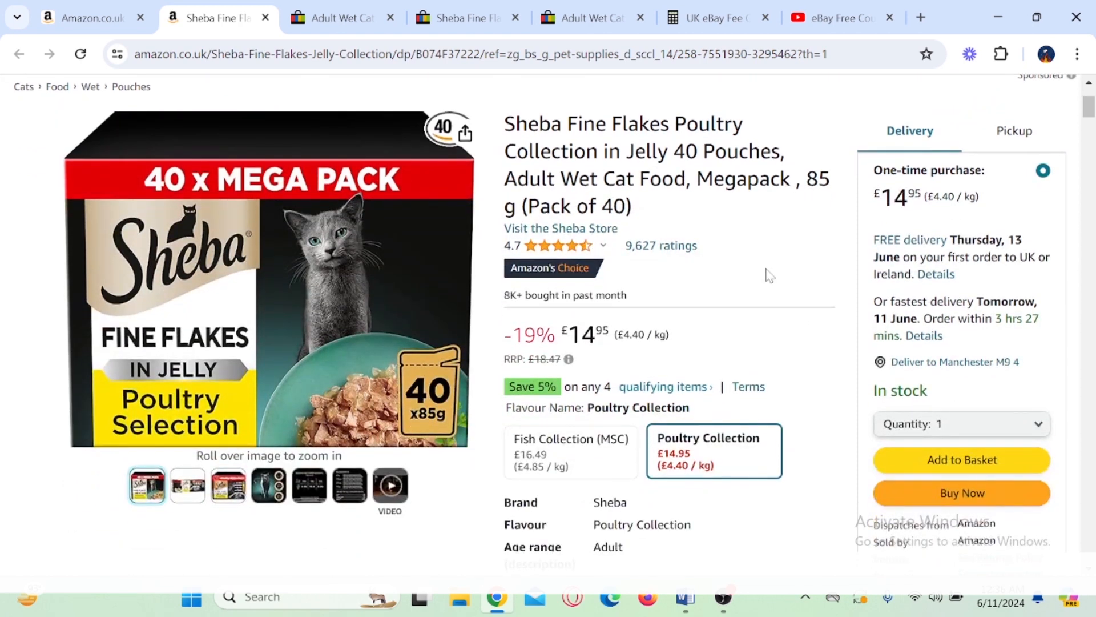
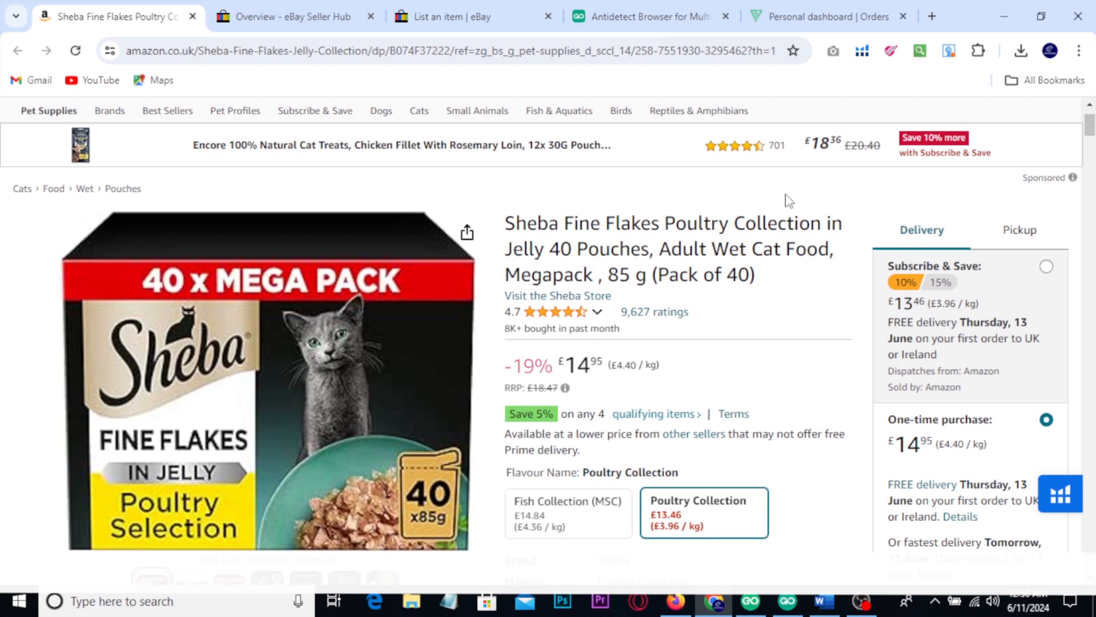
Step: Switch to GoLogin, box the profile names and statuses, clear the box, and return to the Amazon product page in Chrome
click(750, 601)
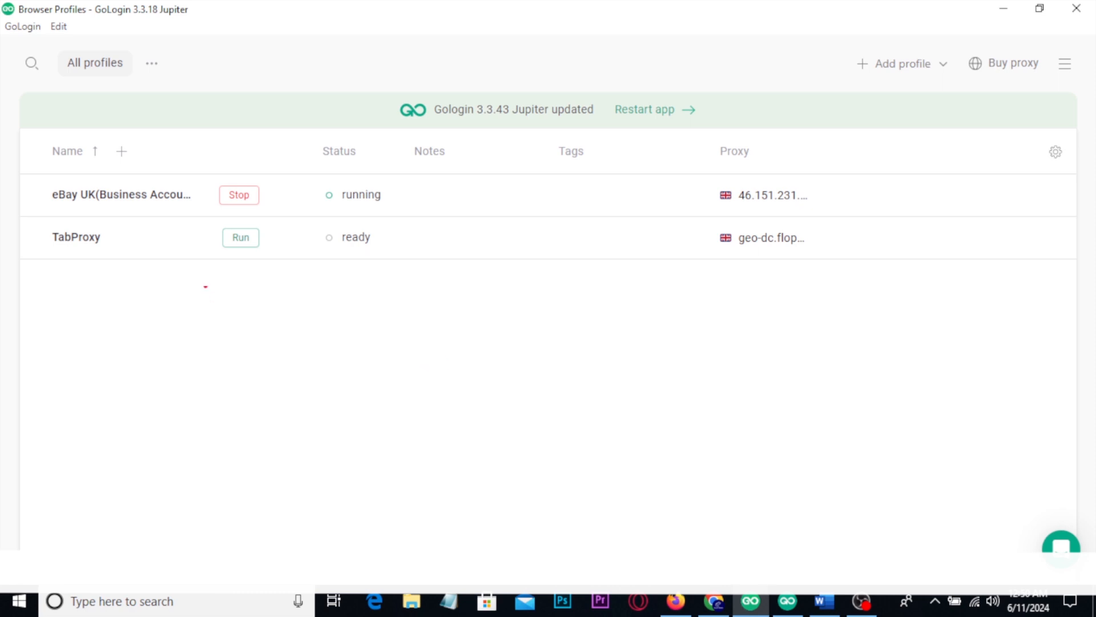
drag(27, 147, 393, 292)
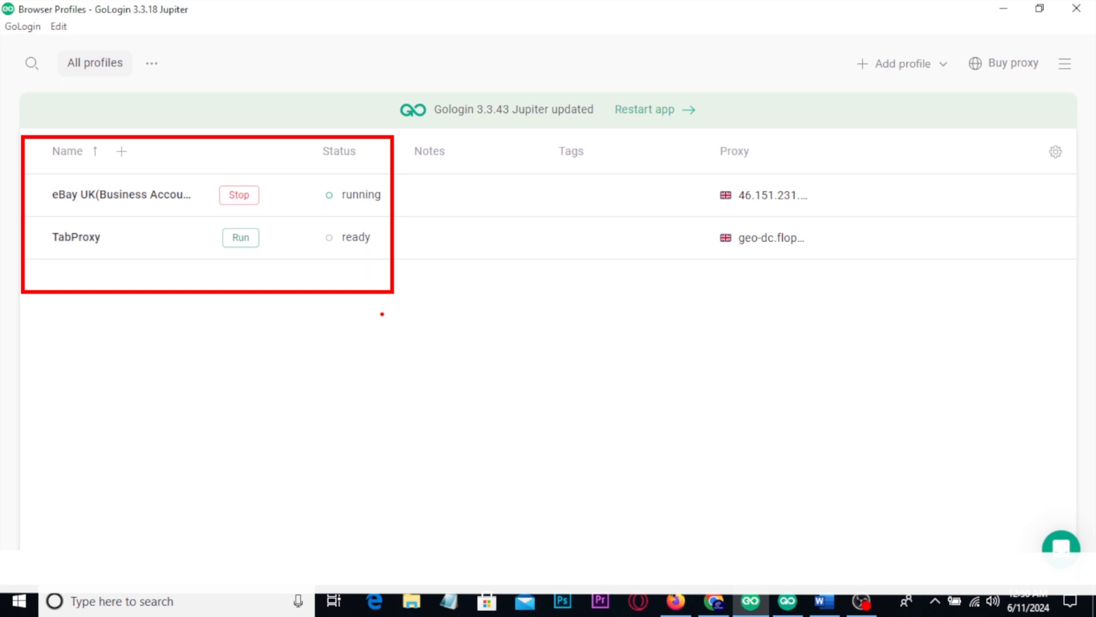
key(Escape)
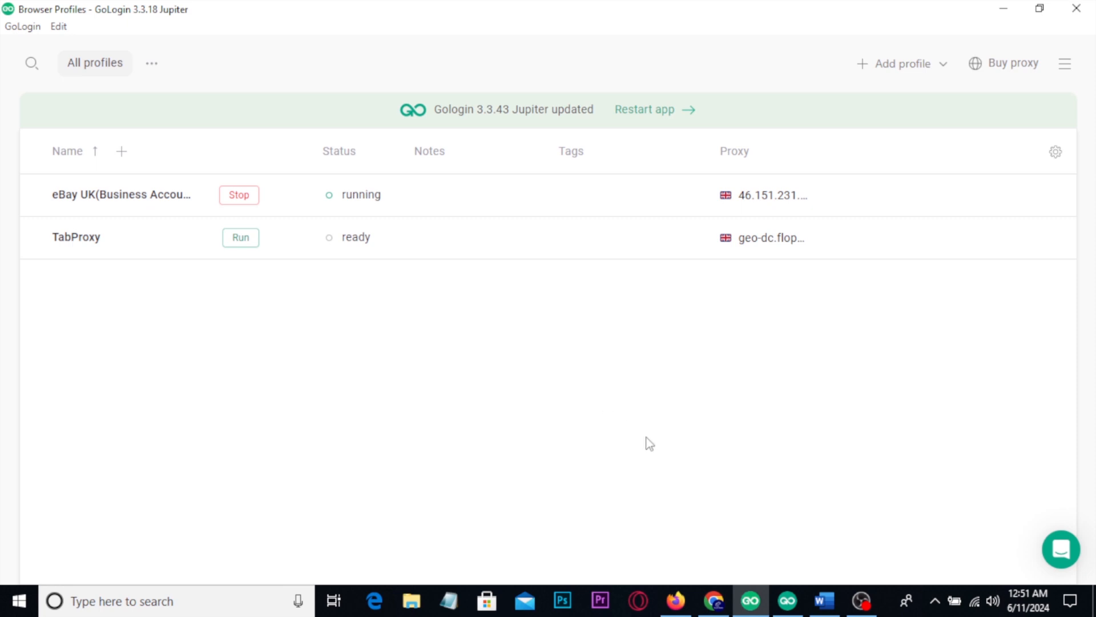
click(714, 600)
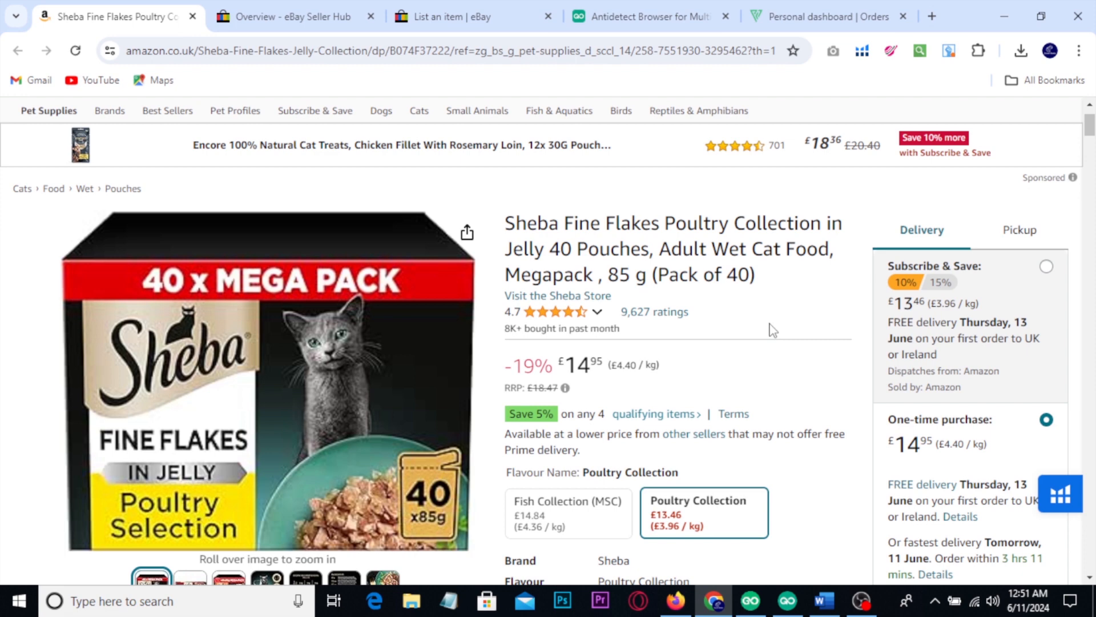
scroll(773, 330, down, 1)
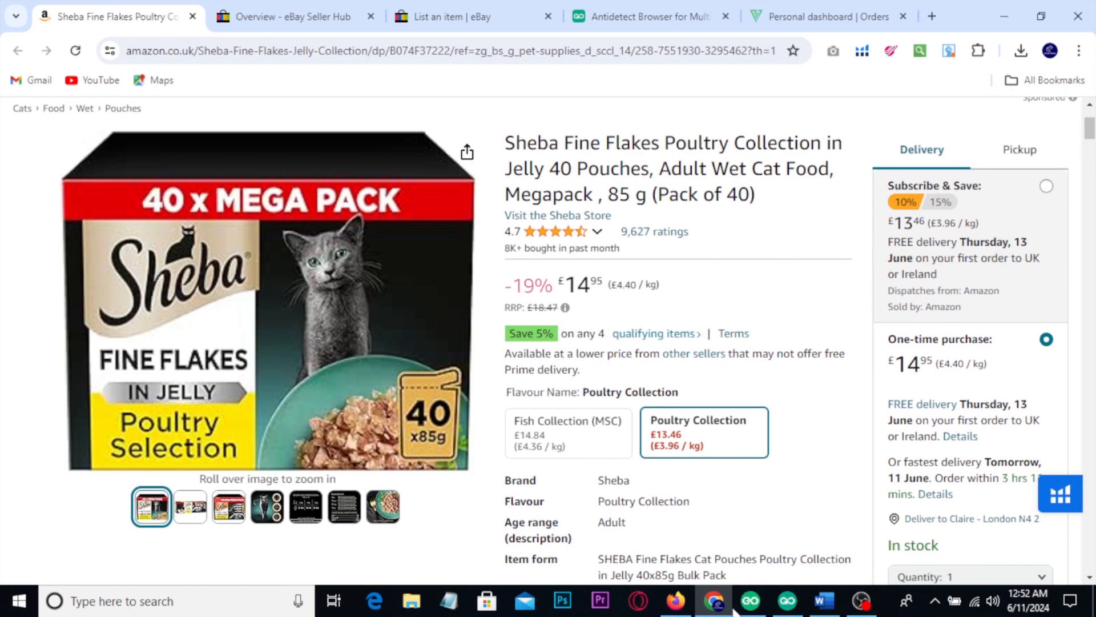
Step: Switch to the YouTube description in Firefox, box the GoLogin free trial offer, underline its 40% discount, and clear the annotations
click(750, 600)
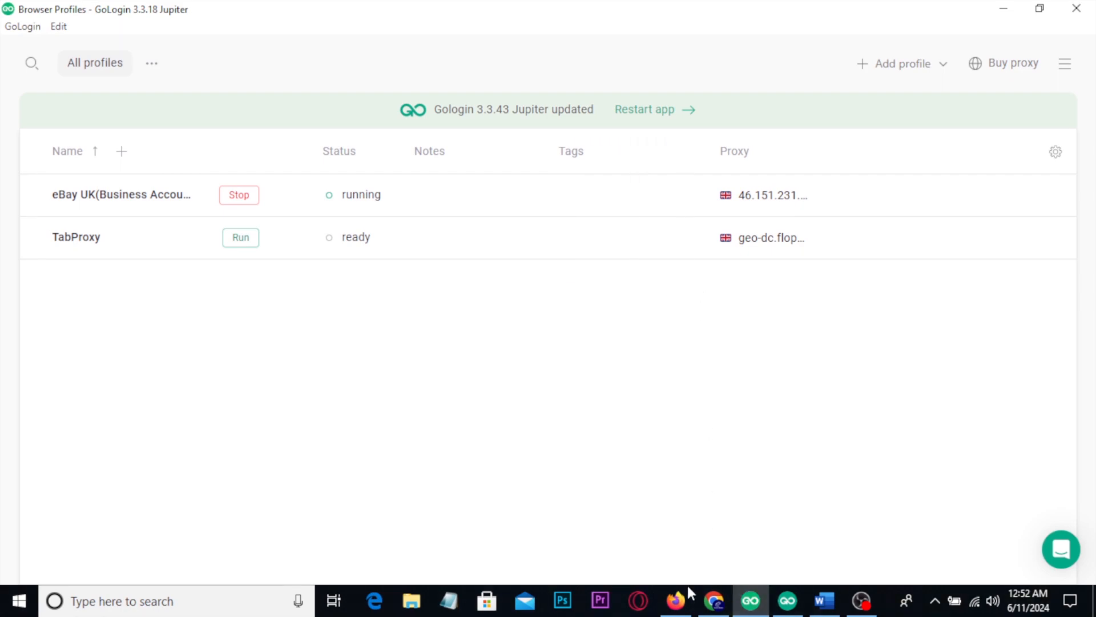
click(676, 600)
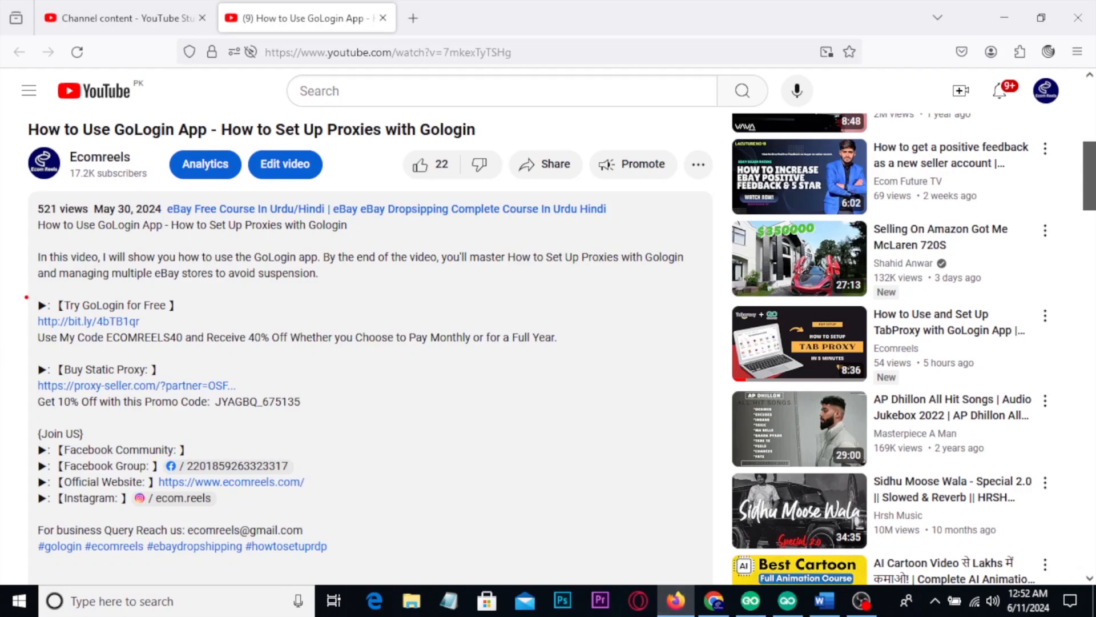
mouse_move(21, 287)
mouse_down()
mouse_move(157, 337)
mouse_move(576, 369)
mouse_up()
mouse_move(639, 302)
mouse_down()
mouse_move(678, 326)
mouse_move(610, 300)
mouse_move(704, 293)
mouse_move(654, 343)
mouse_up()
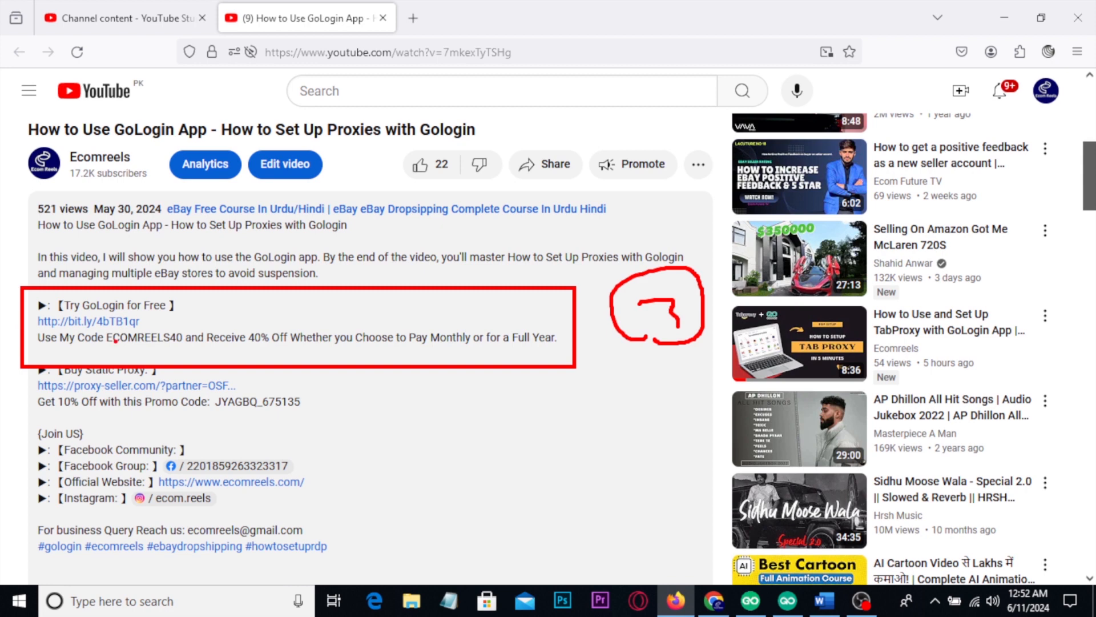
drag(170, 348, 266, 346)
mouse_move(604, 487)
mouse_down()
mouse_move(644, 382)
mouse_move(658, 397)
mouse_up()
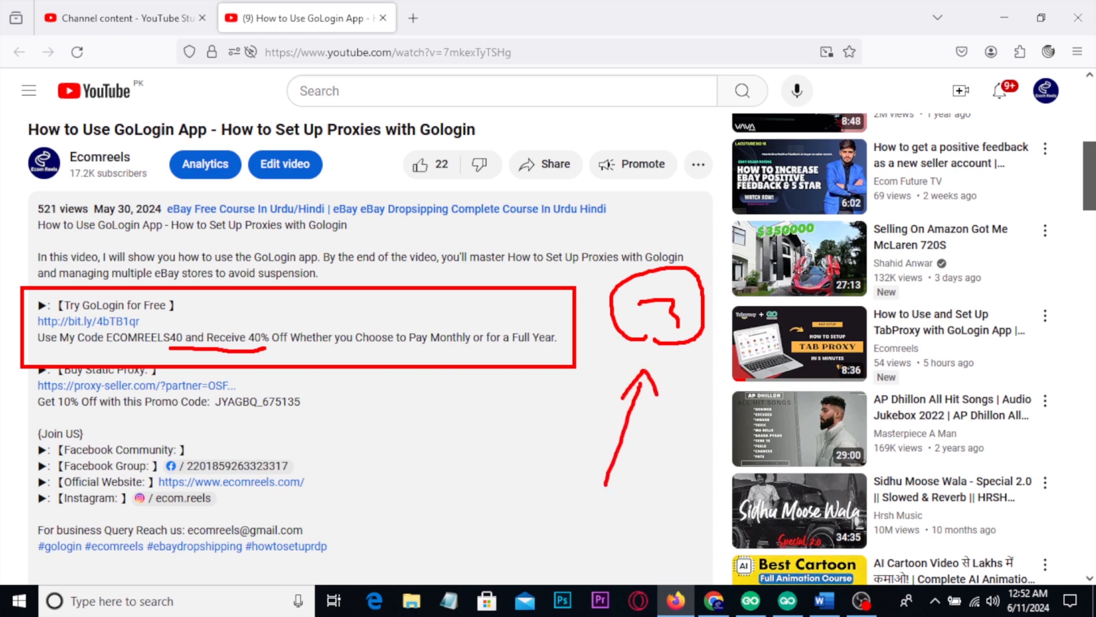
key(Escape)
Step: Switch to GoLogin and annotate the area below the profiles and the proxy of the eBay UK profile
click(751, 601)
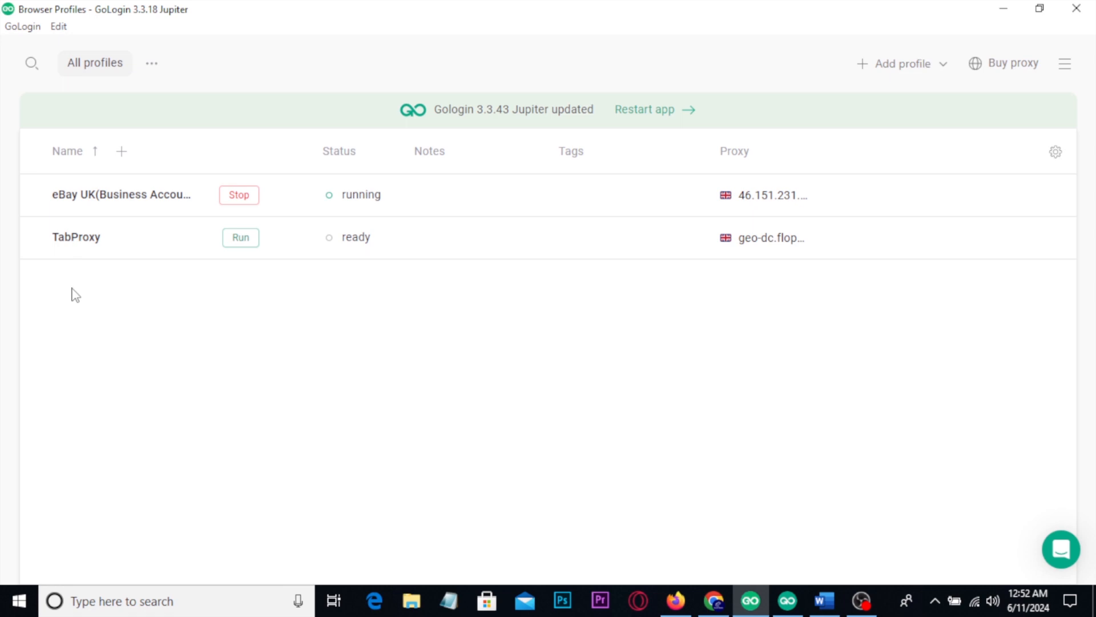
drag(242, 289, 309, 355)
mouse_move(337, 367)
mouse_down()
mouse_move(278, 382)
mouse_move(345, 281)
mouse_move(335, 354)
mouse_up()
key(Escape)
mouse_move(686, 173)
mouse_down()
mouse_move(827, 206)
mouse_move(876, 180)
mouse_up()
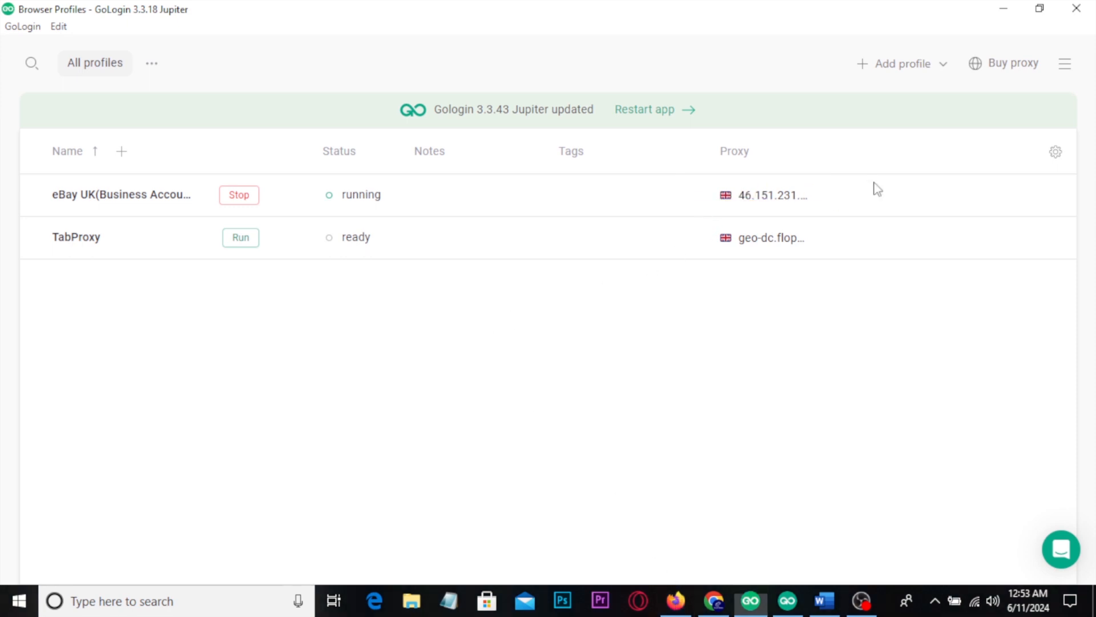
Step: Switch to the YouTube description in Firefox, box and tick the static proxy offer, circle both offers, and clear the annotations
click(676, 600)
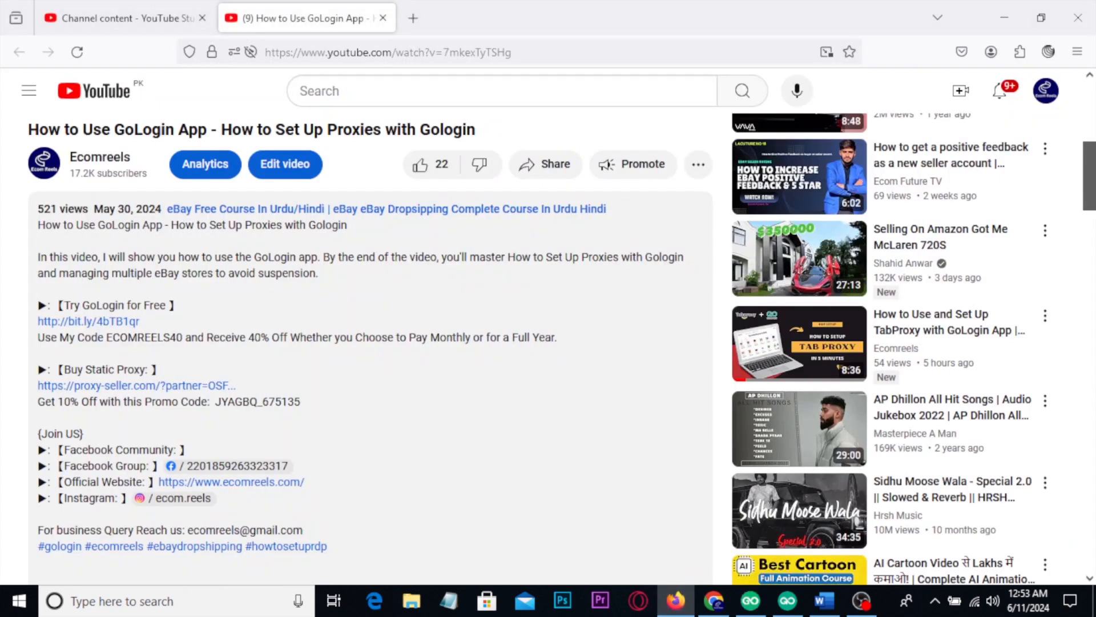
mouse_move(29, 358)
mouse_down()
mouse_move(290, 431)
mouse_move(308, 430)
mouse_move(343, 386)
mouse_move(376, 368)
mouse_up()
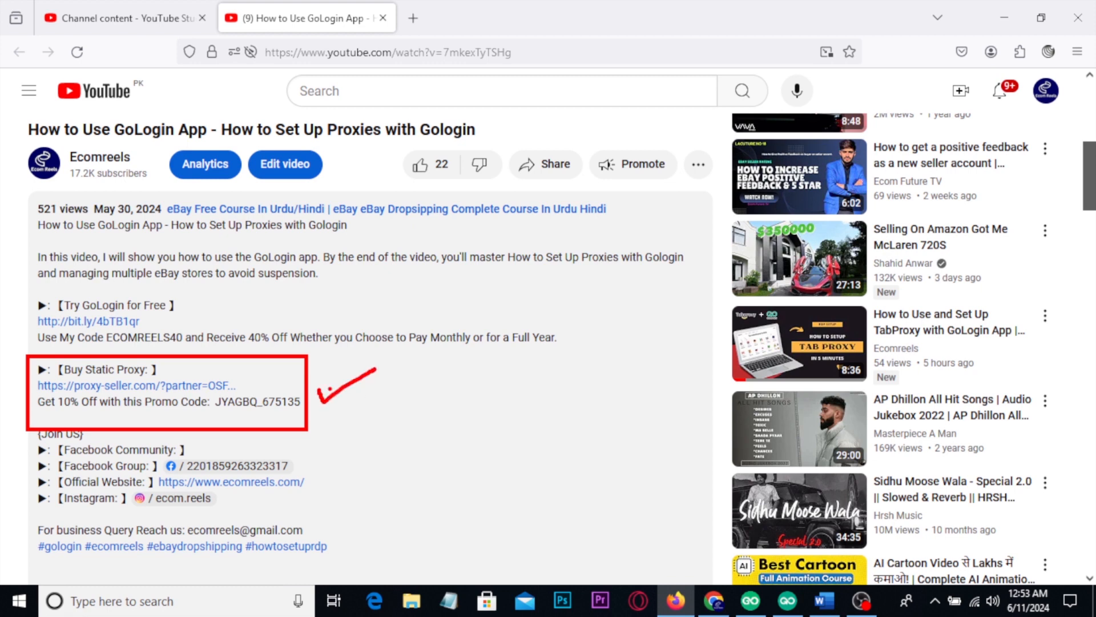
mouse_move(10, 342)
mouse_down()
mouse_move(26, 311)
mouse_move(311, 291)
mouse_move(137, 475)
mouse_move(9, 372)
mouse_move(19, 338)
mouse_up()
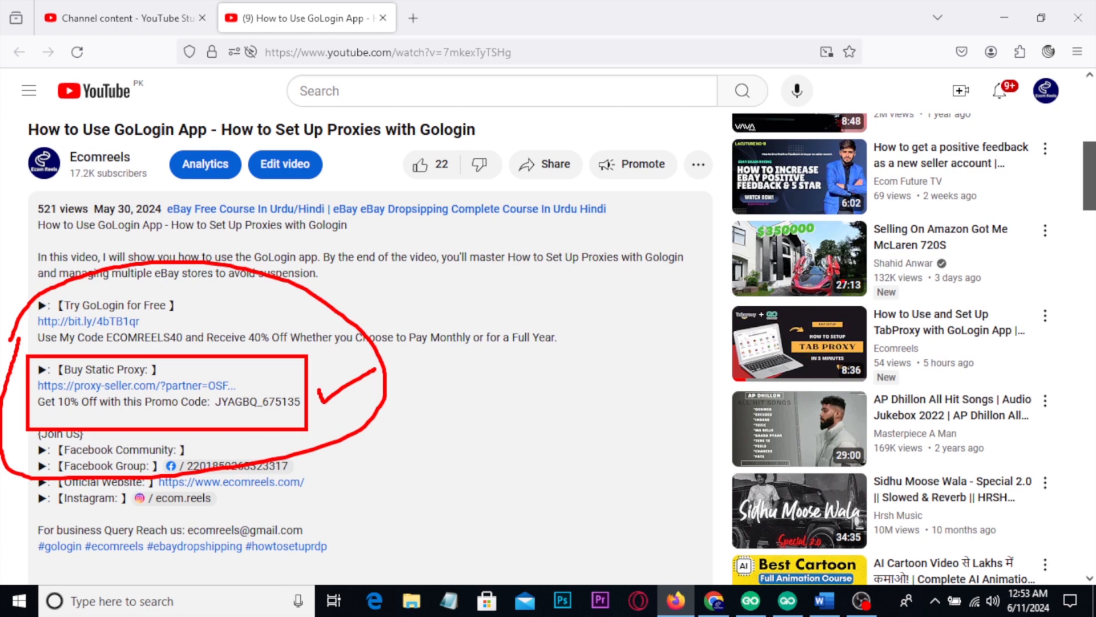
key(Escape)
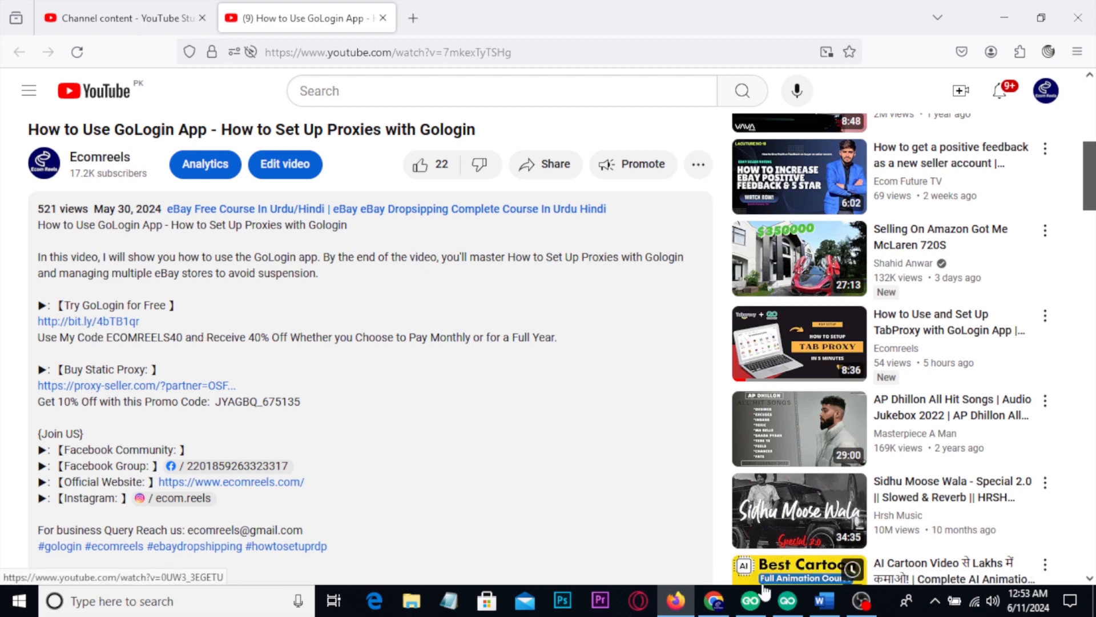
Step: Switch to the Proxy-Seller orders page in Chrome, box and mark the expiry dates of both proxies, and clear the annotations
click(715, 601)
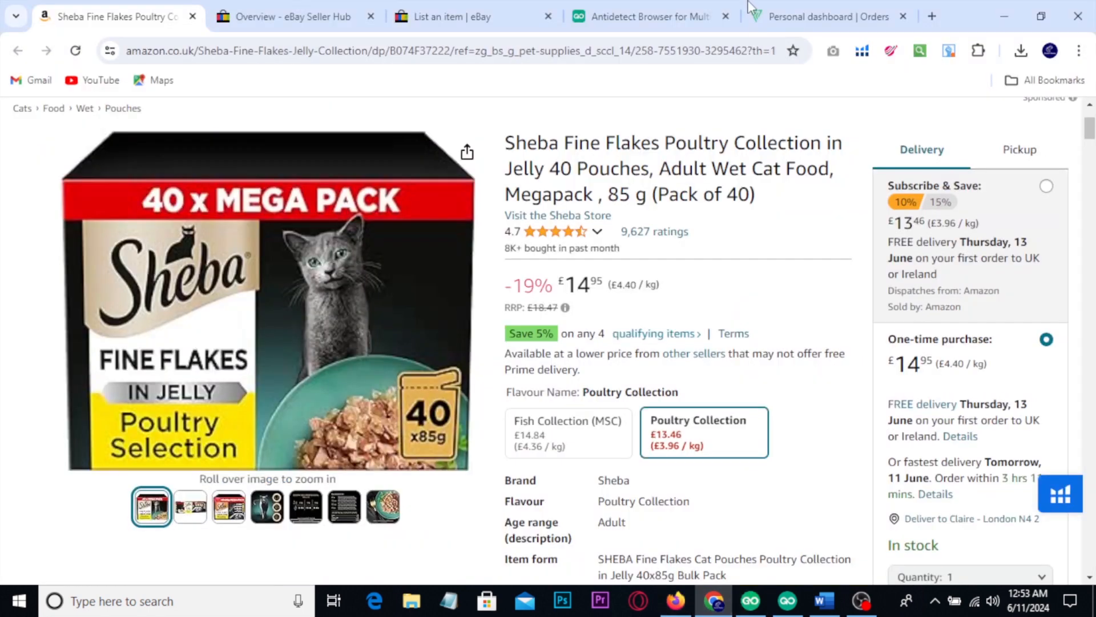
click(816, 7)
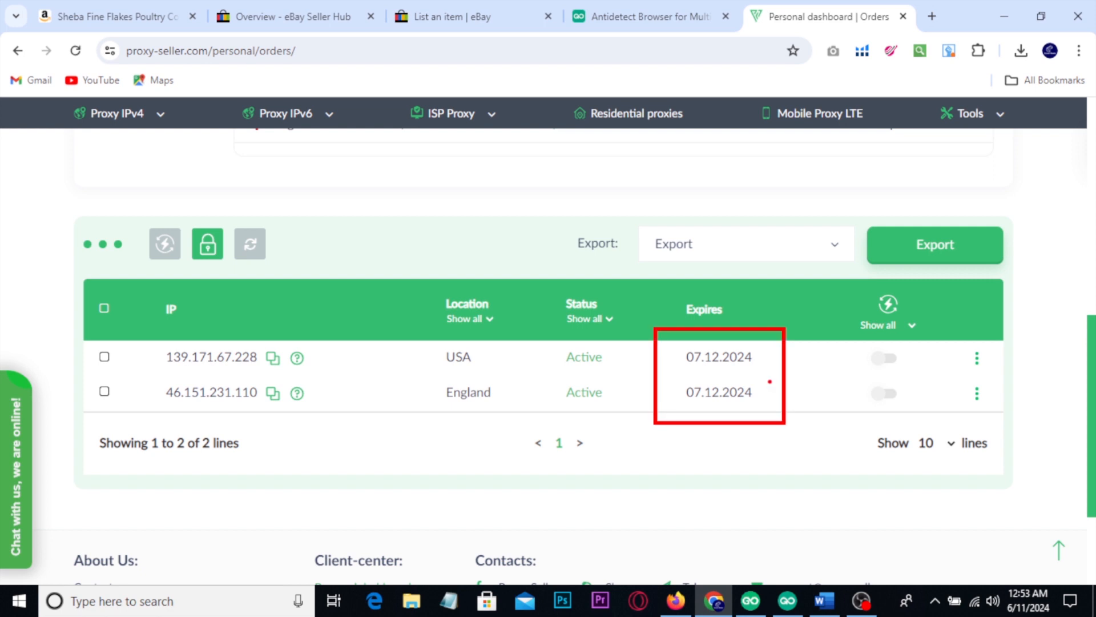
mouse_move(774, 365)
mouse_down()
mouse_move(782, 384)
mouse_move(824, 354)
mouse_up()
key(Escape)
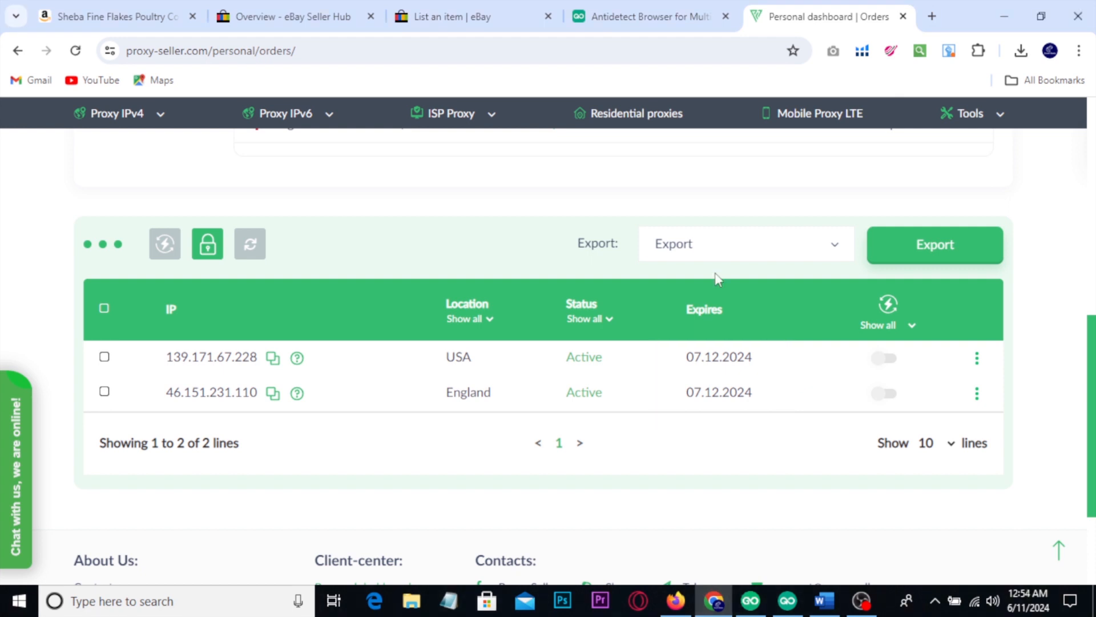
Step: View the GoLogin website, box its Sign In and Download options, and clear the boxes
click(630, 2)
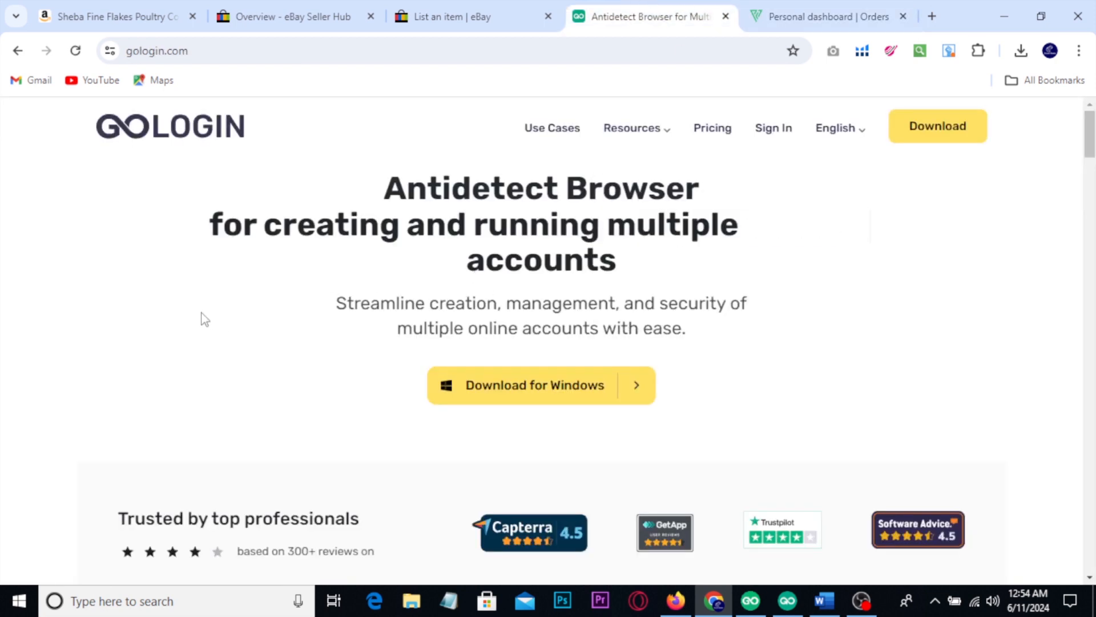
key(ctrl+2)
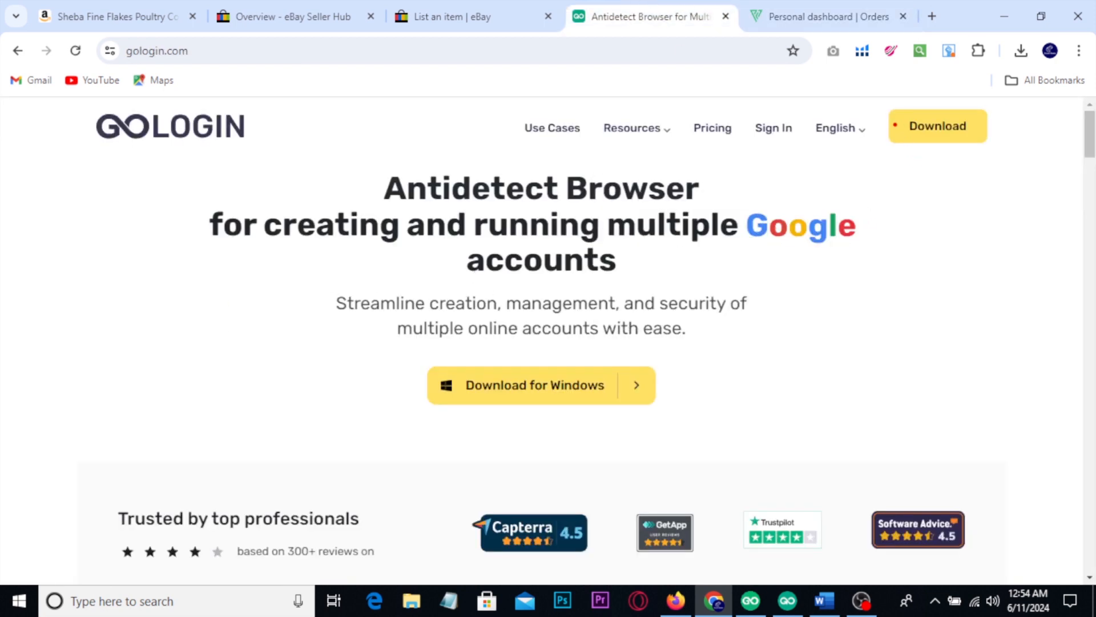
drag(738, 96, 789, 137)
drag(873, 98, 991, 168)
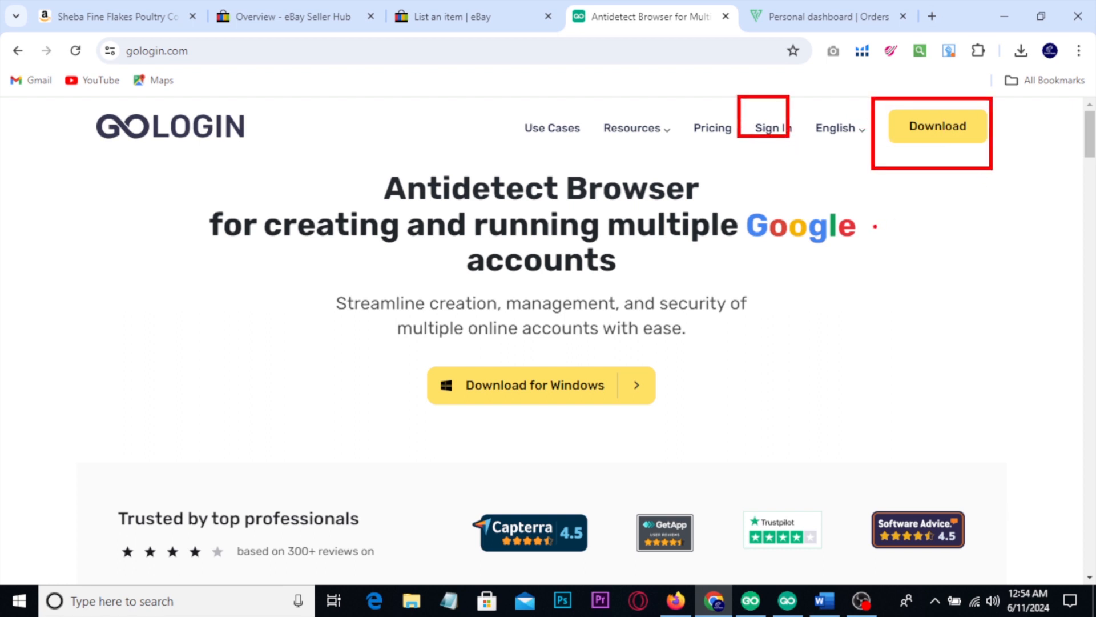
key(Escape)
Step: Return to the Proxy-Seller orders page, box and tick the expiry dates, mark each date, and clear the annotations
click(797, 14)
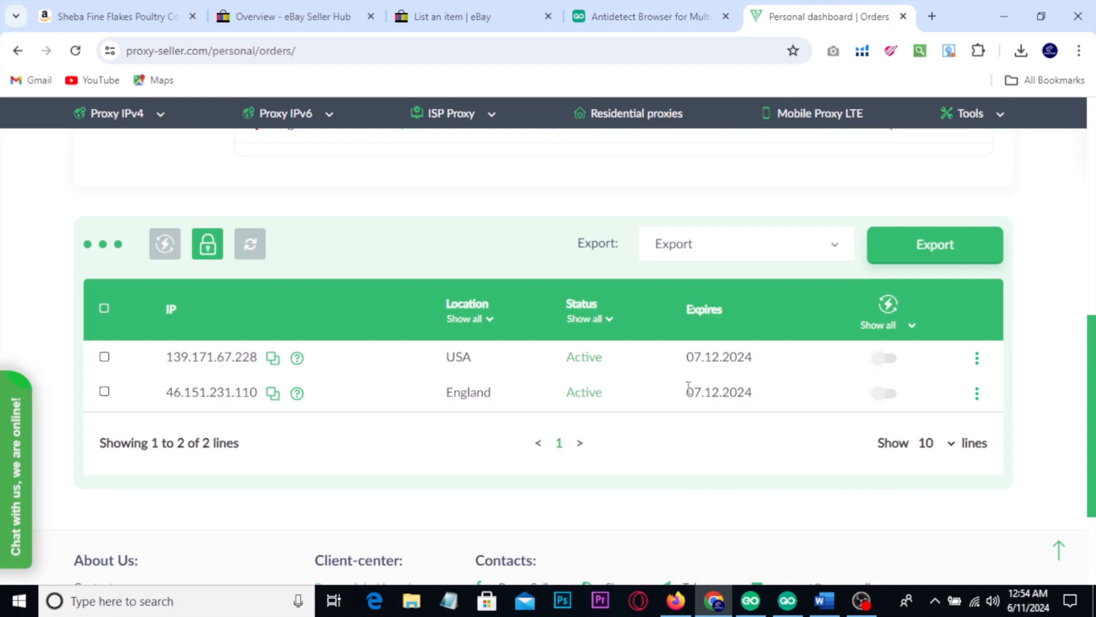
key(ctrl+2)
drag(670, 337, 775, 421)
mouse_move(781, 376)
mouse_down()
mouse_move(790, 393)
mouse_move(823, 362)
mouse_up()
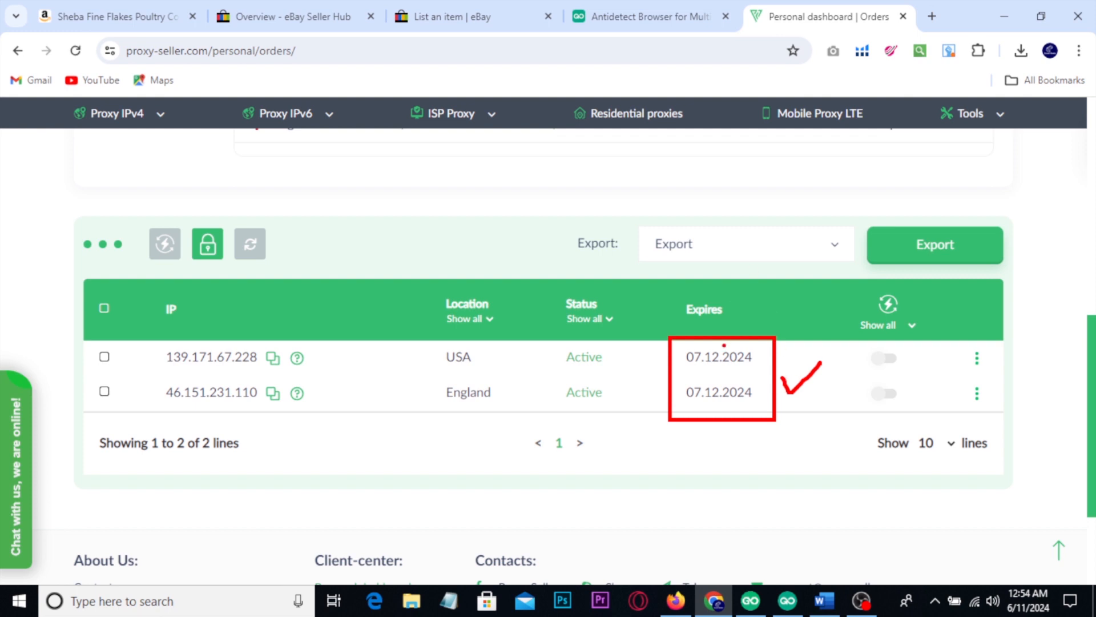
mouse_move(762, 344)
mouse_down()
mouse_move(770, 354)
mouse_move(787, 340)
mouse_up()
drag(757, 394, 778, 384)
key(Escape)
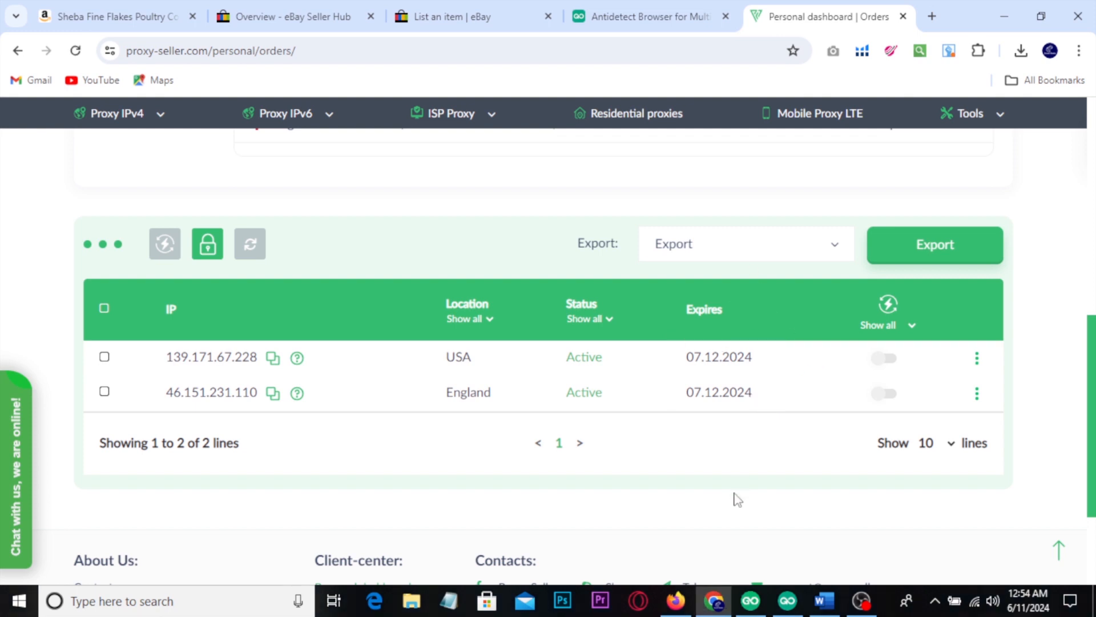
Step: Check the YouTube description in Firefox again, and copy the full Sheba product title from the Amazon page in Chrome
click(673, 610)
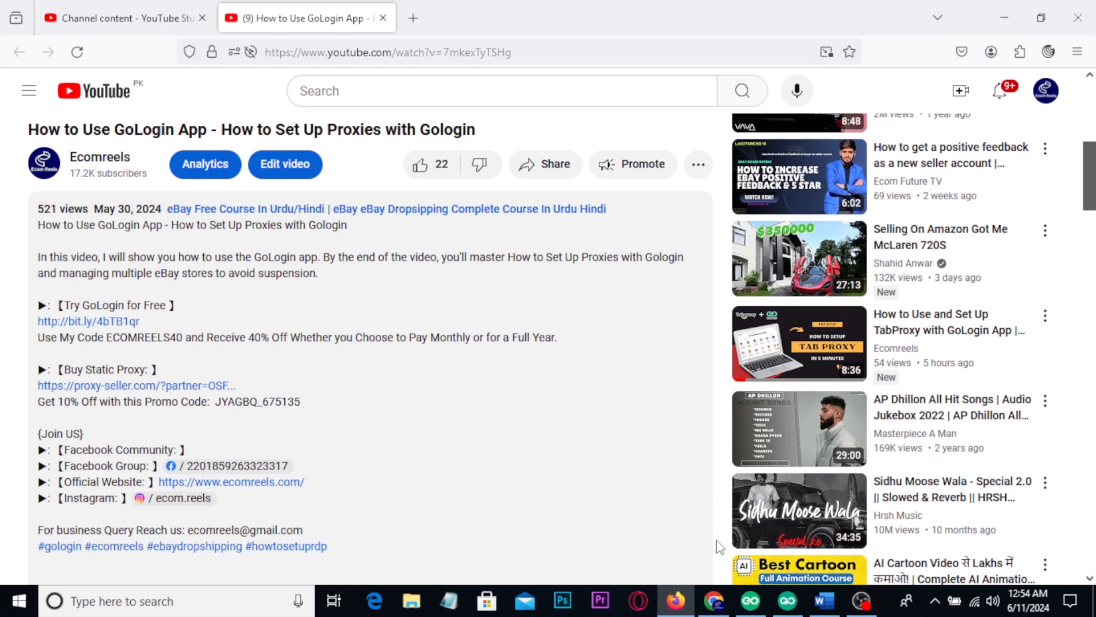
click(714, 601)
click(114, 16)
drag(506, 142, 763, 202)
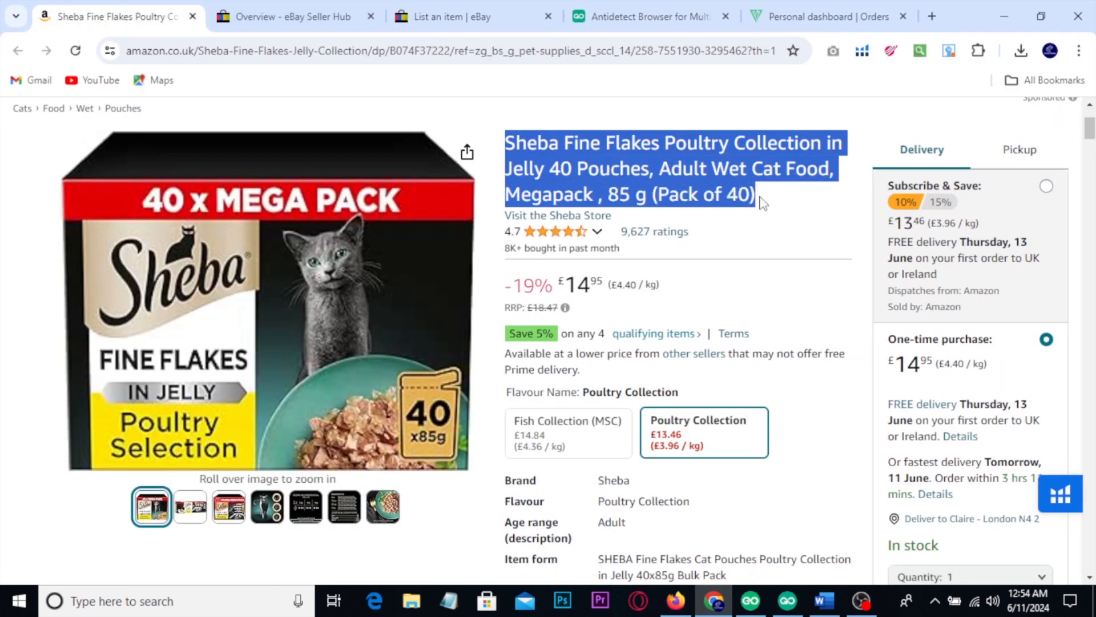
Step: Show the Create listing option in eBay Seller Hub, and start a listing by searching with the copied Sheba product title
click(313, 19)
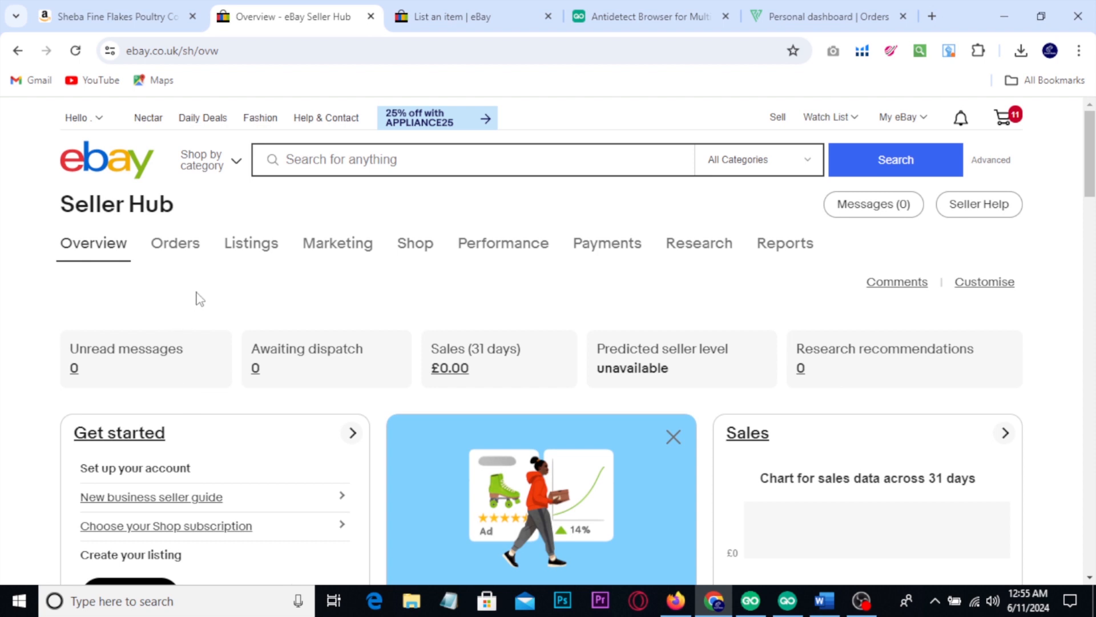
mouse_move(239, 256)
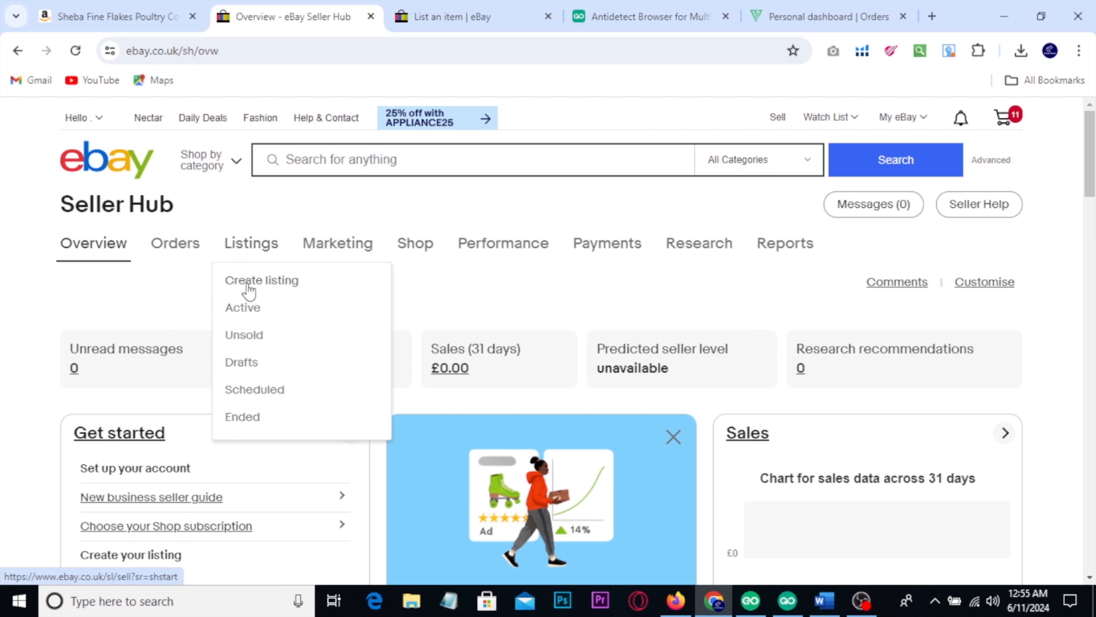
click(457, 13)
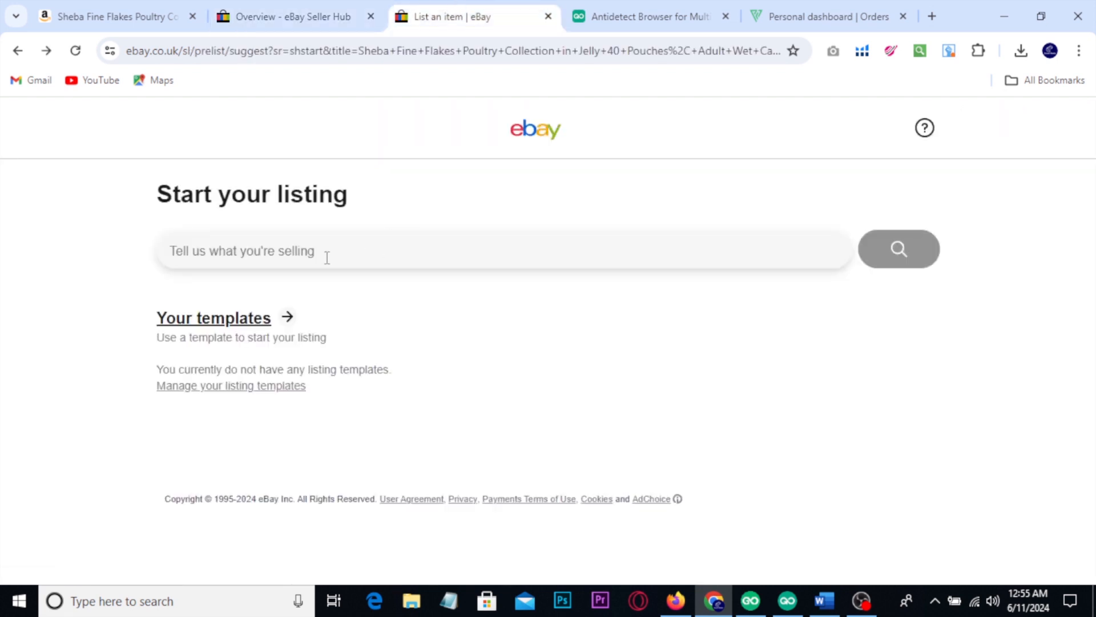
text(Sheba Fine Flakes Poultry Collection in Jelly 40 Pouches, Adult Wet Cat Food, Me)
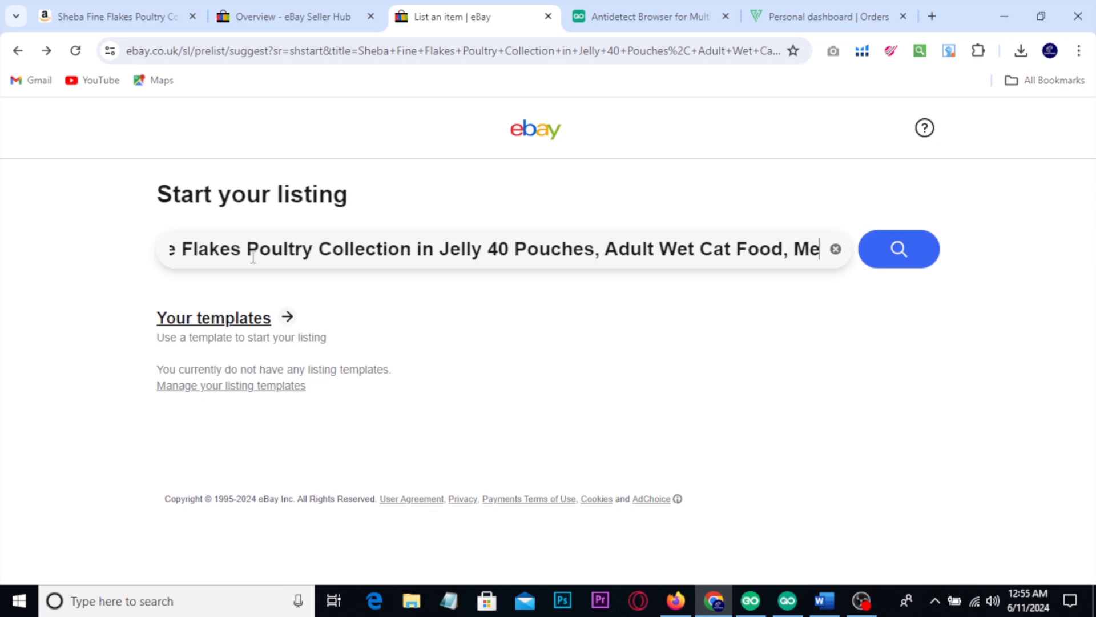
click(892, 252)
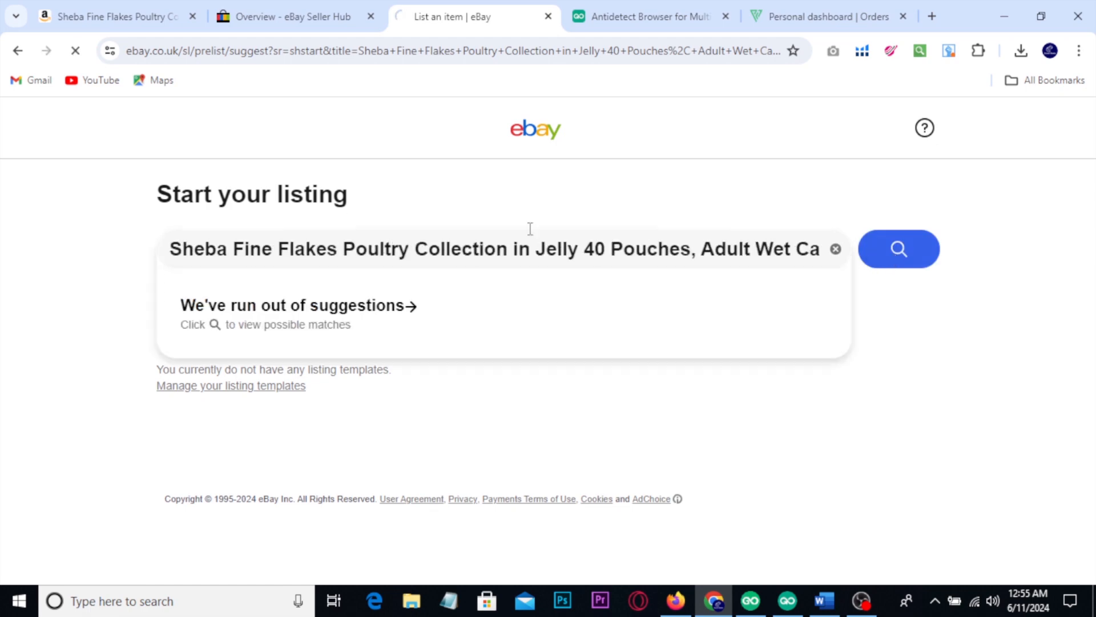
Step: Return to the Amazon product page and highlight the brand name "Sheba" in the product title
click(124, 12)
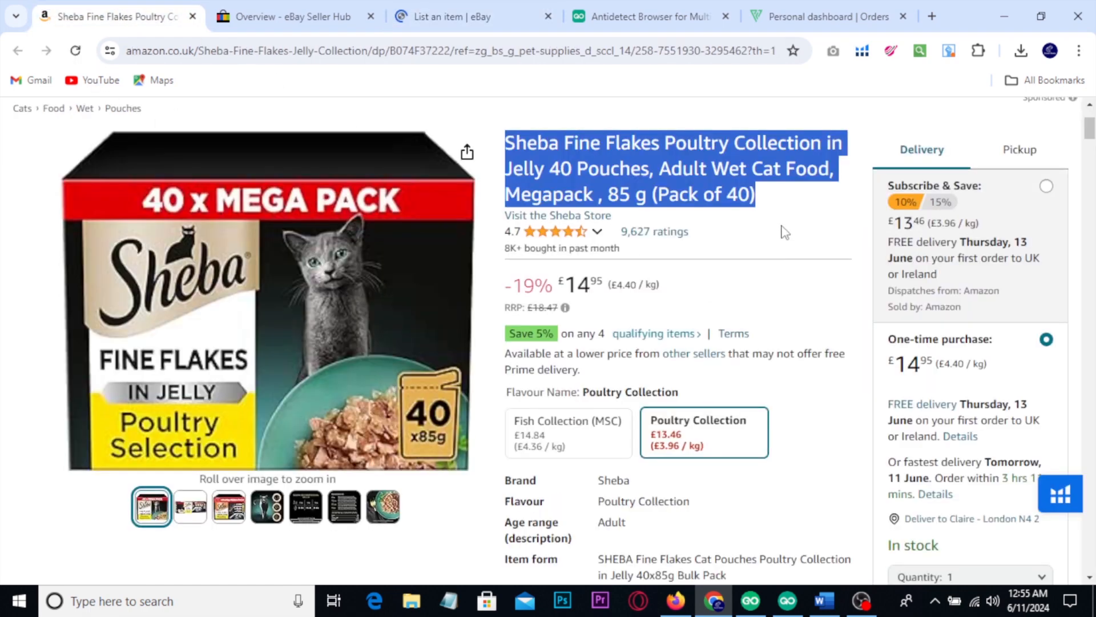
click(726, 229)
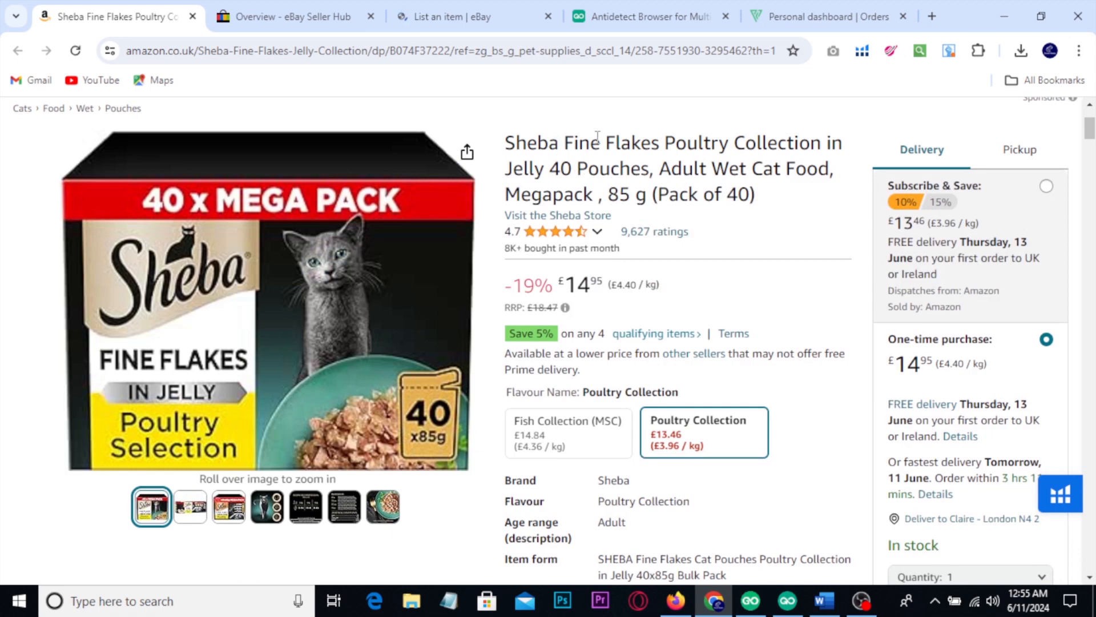
double_click(533, 144)
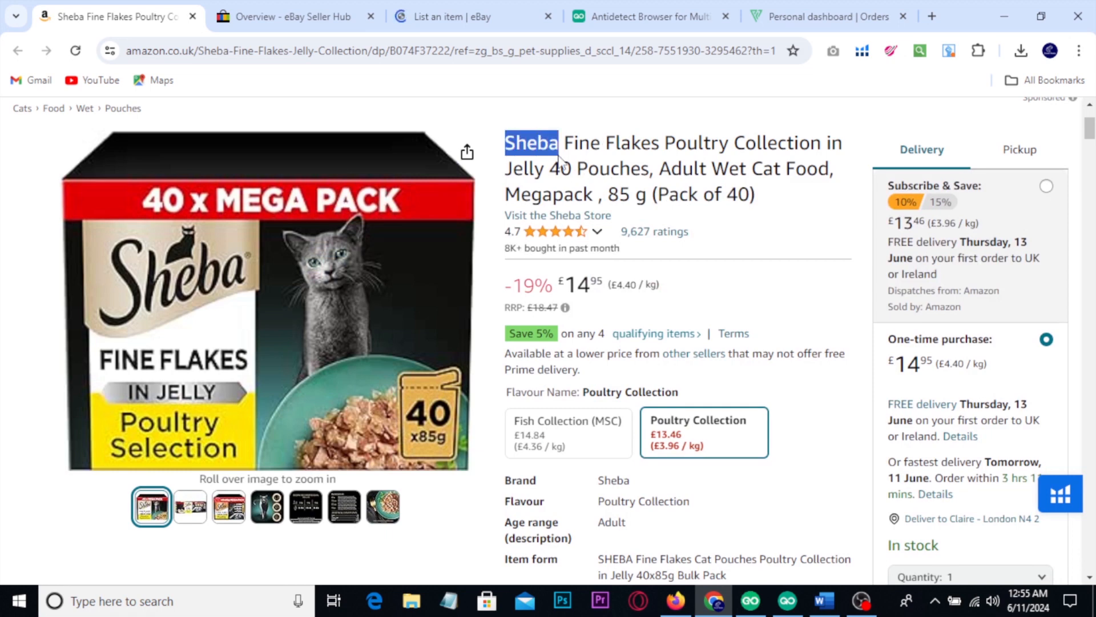
click(694, 161)
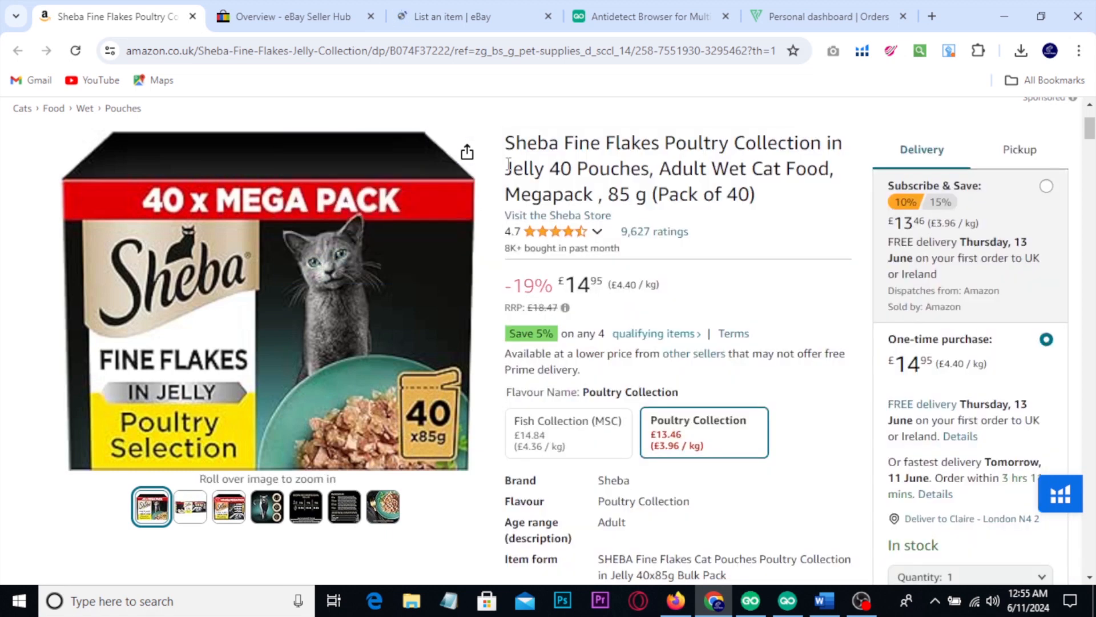
Step: Highlight "Jelly 40 Pouches, Adult Wet Cat Food, Megapack , 85 g (Pack of 40)" and part of "Flakes Poultry" in the Amazon title
drag(510, 166, 757, 199)
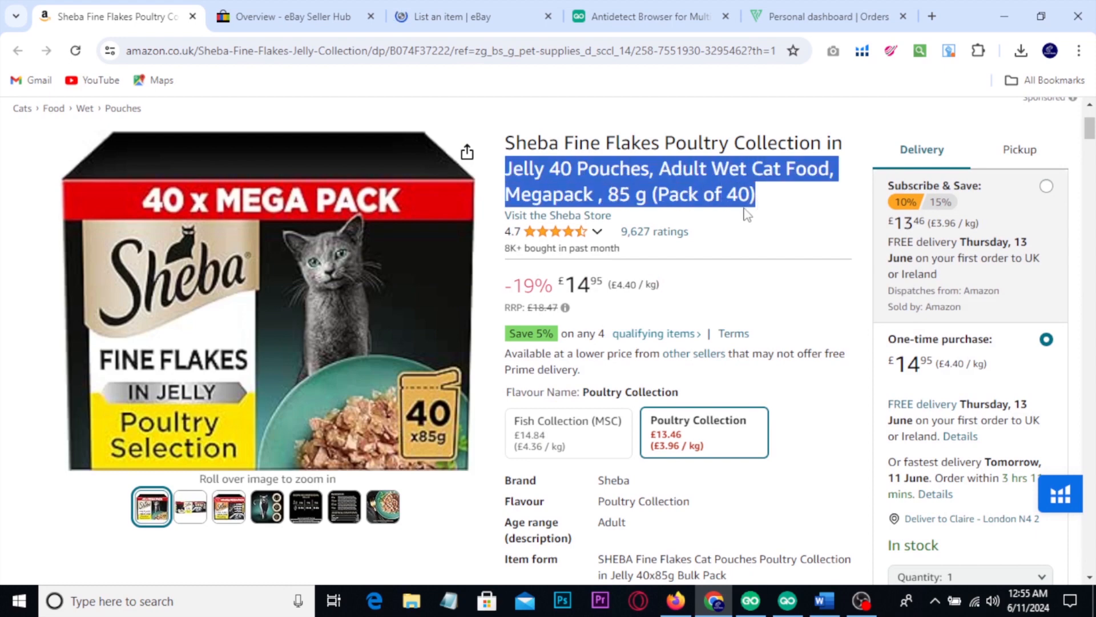
drag(703, 145, 608, 142)
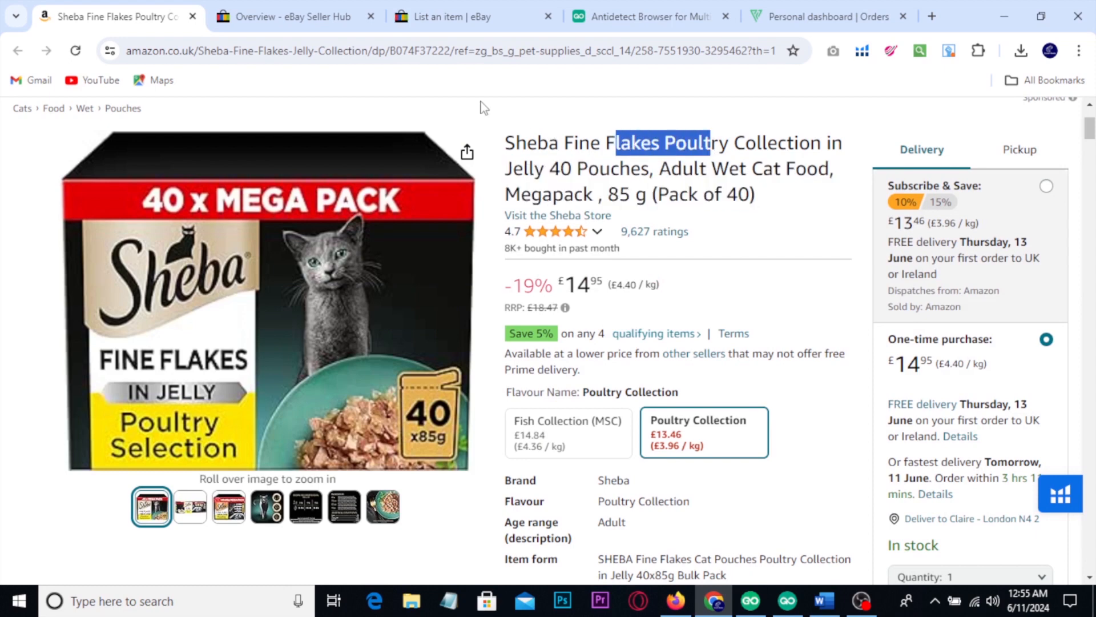
Step: Return to the eBay listing, continue without a product match, and set the item condition to New
click(450, 20)
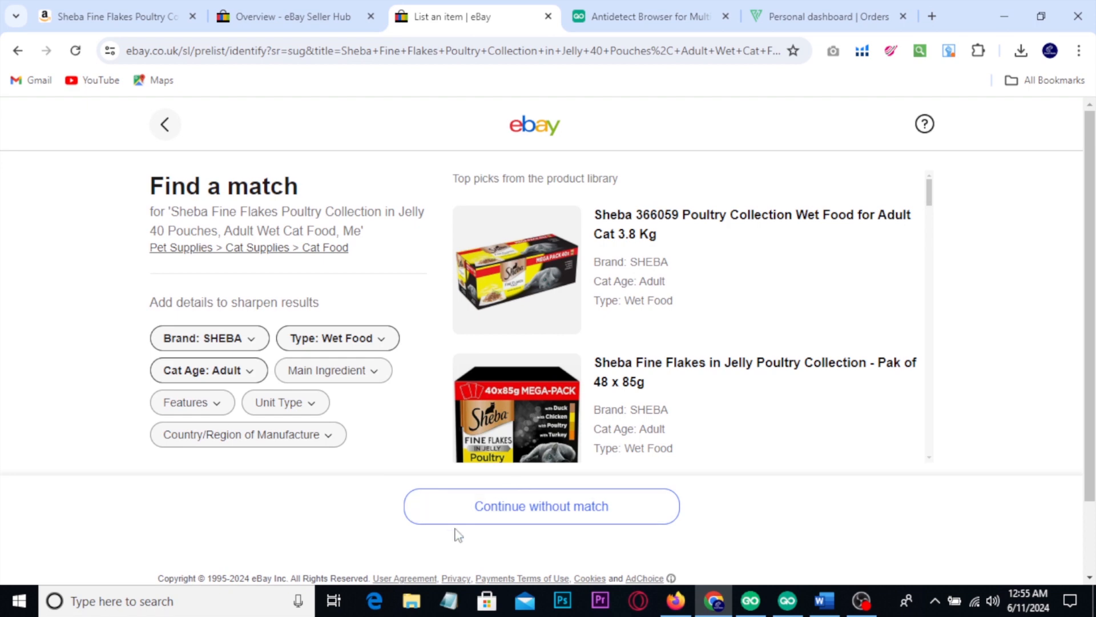
click(597, 518)
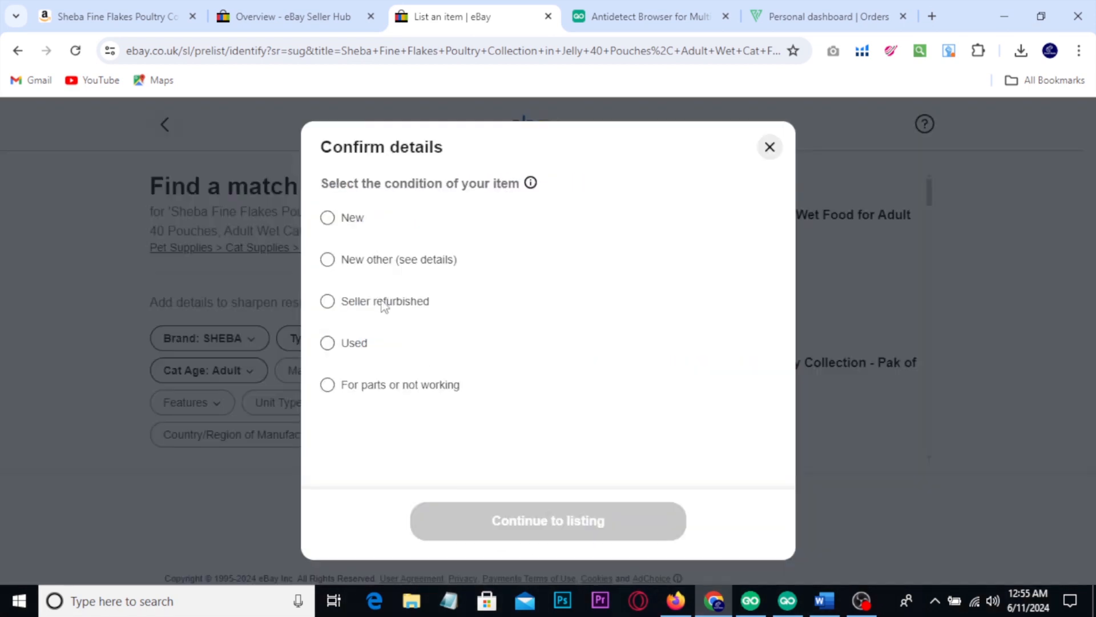
click(328, 220)
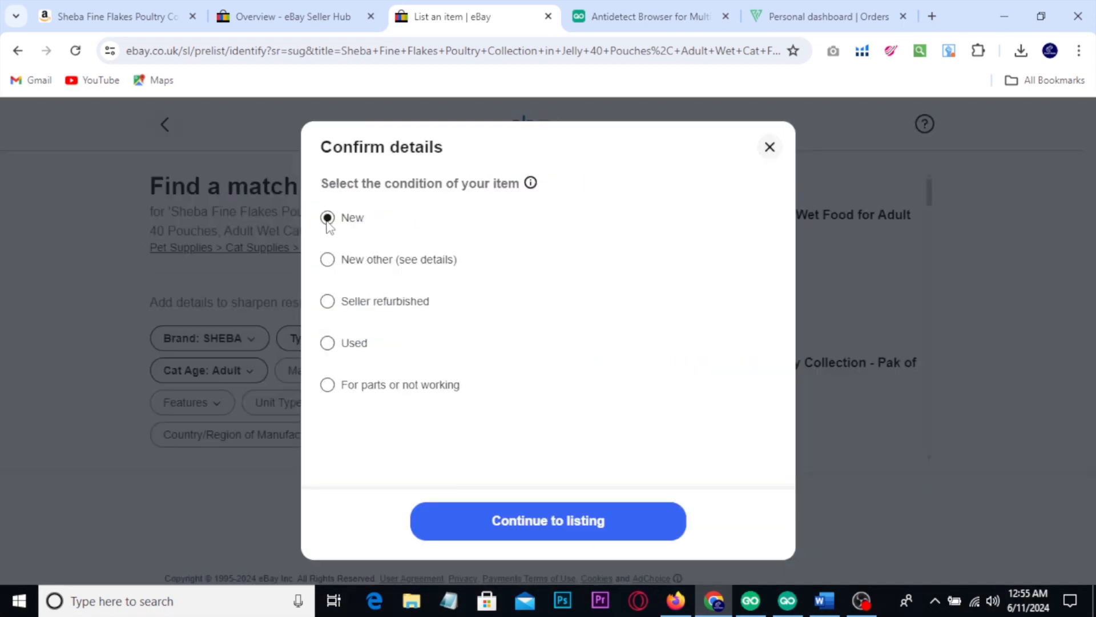
click(547, 522)
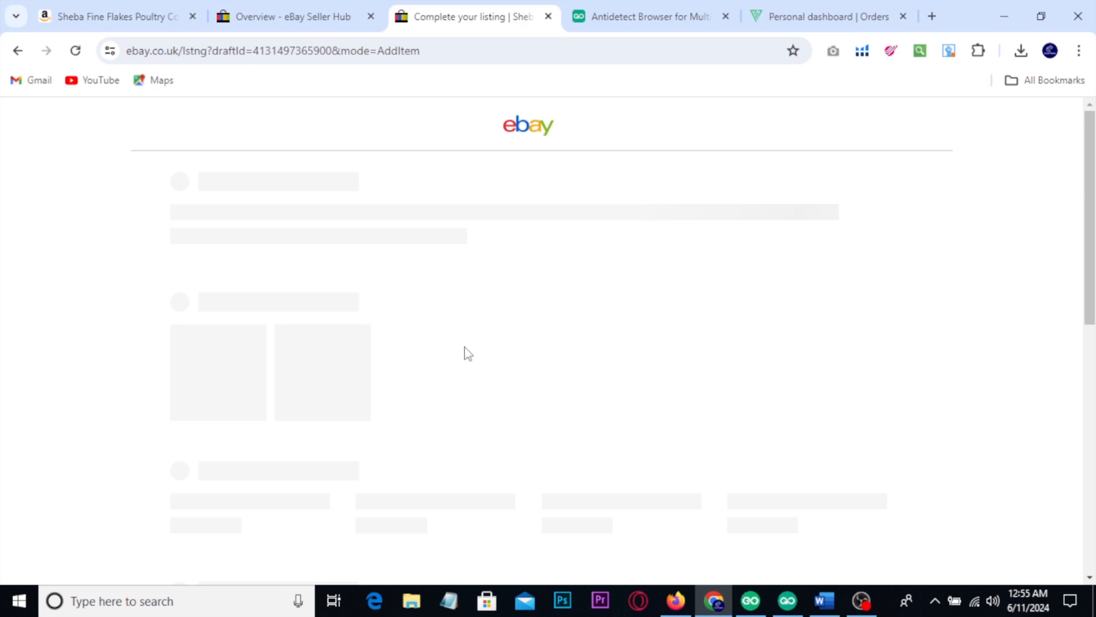
Step: Expand "About this item" on the Amazon product page and copy all its bullet points, from "Resistance is futile" to "Packaging may vary"
key(ctrl+1)
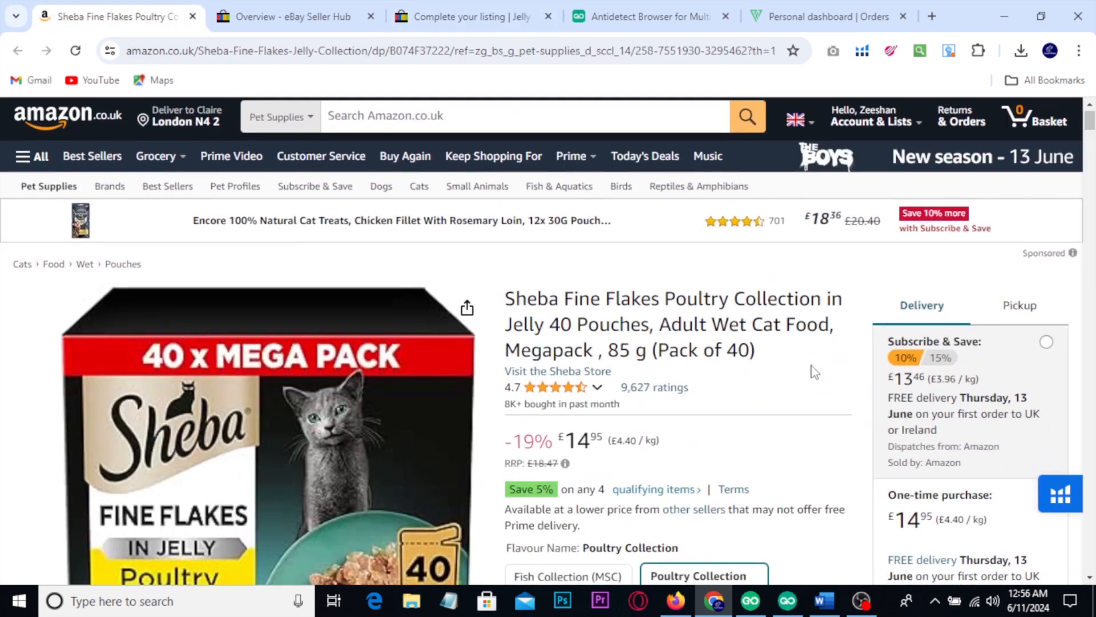
scroll(800, 360, down, 5)
scroll(781, 351, down, 2)
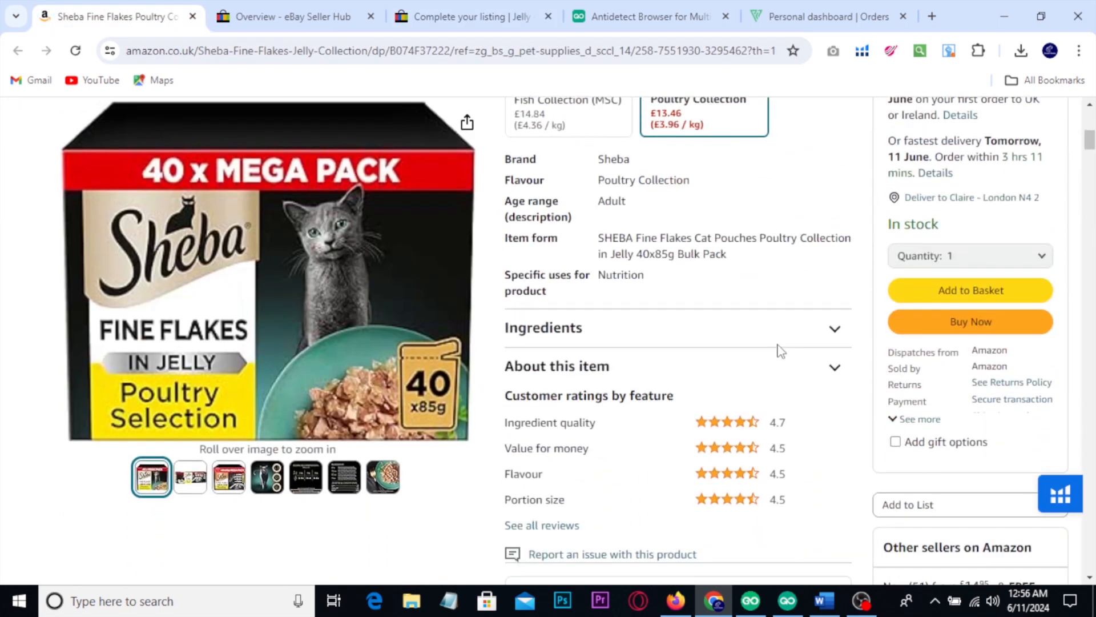
scroll(781, 351, down, 1)
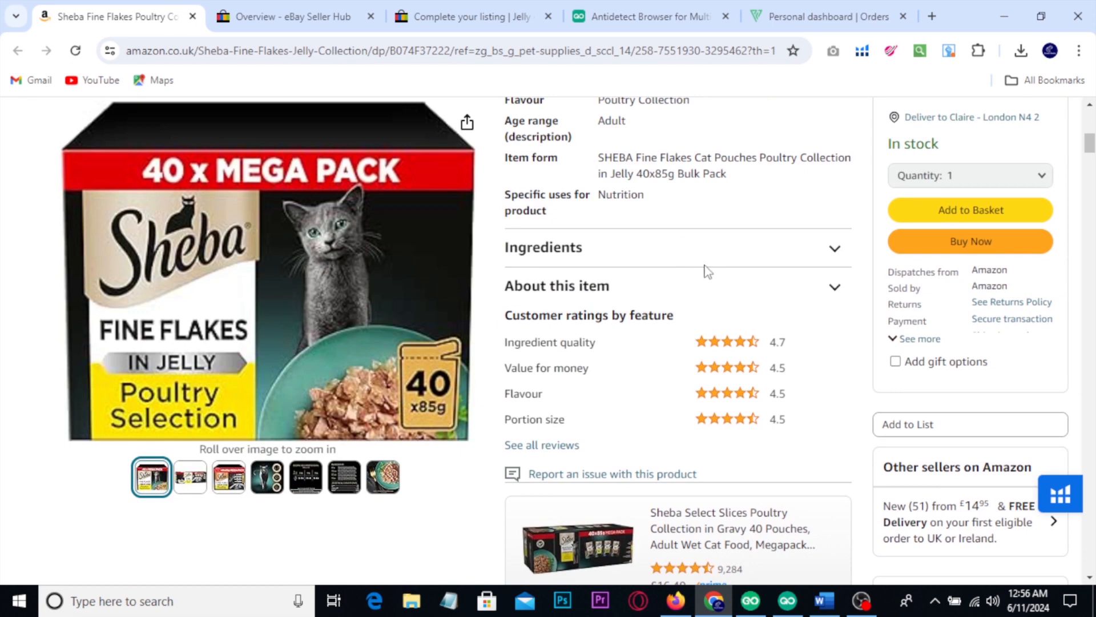
click(834, 291)
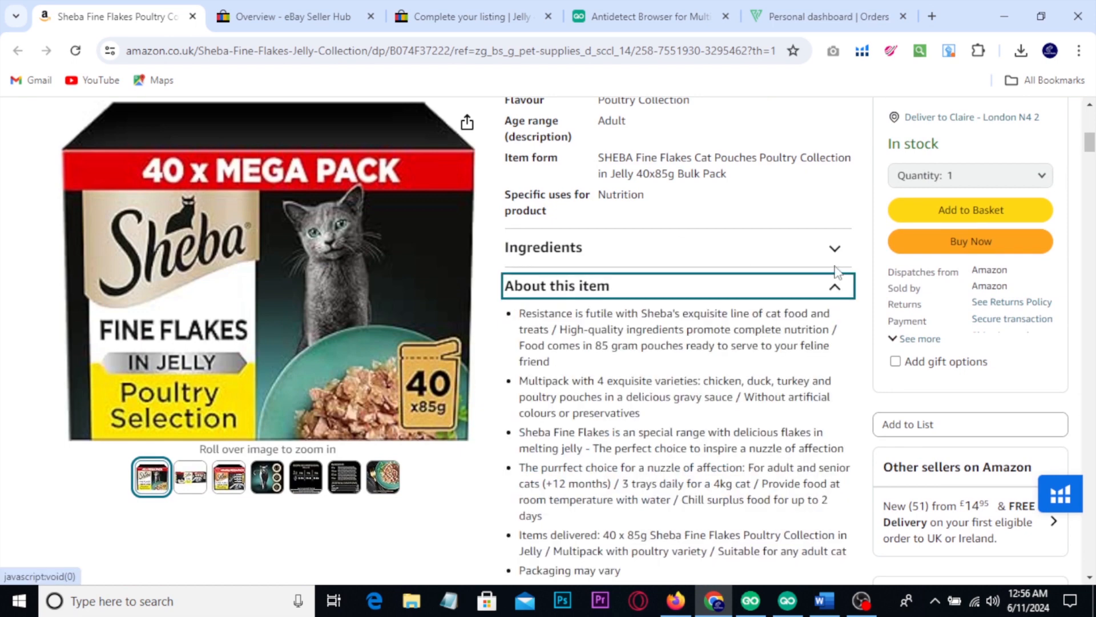
scroll(835, 250, down, 2)
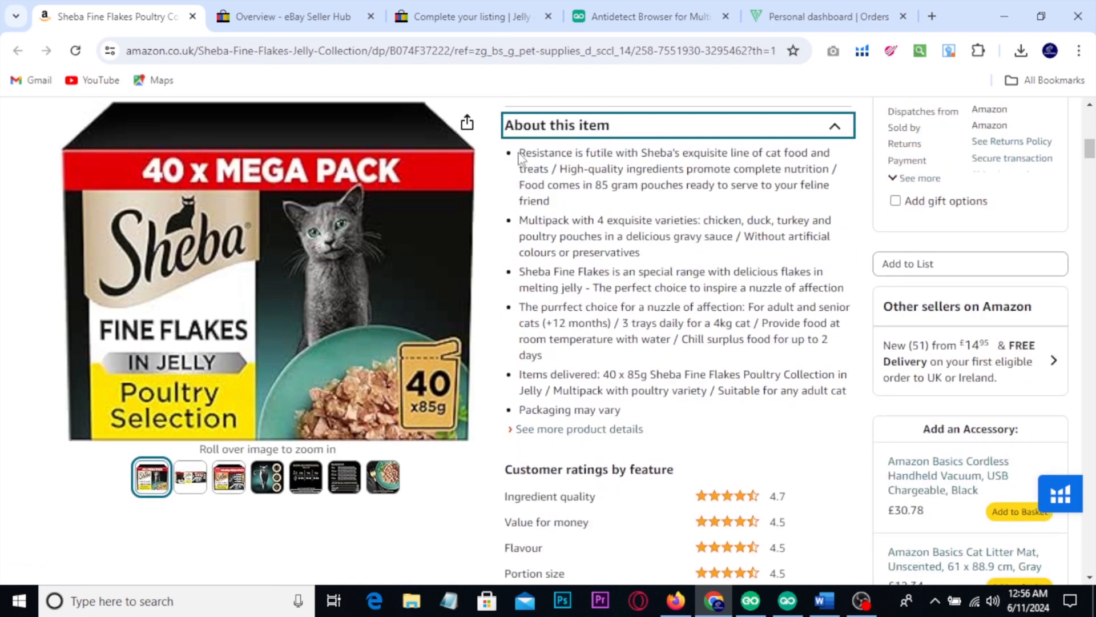
drag(520, 155, 649, 410)
key(ctrl+c)
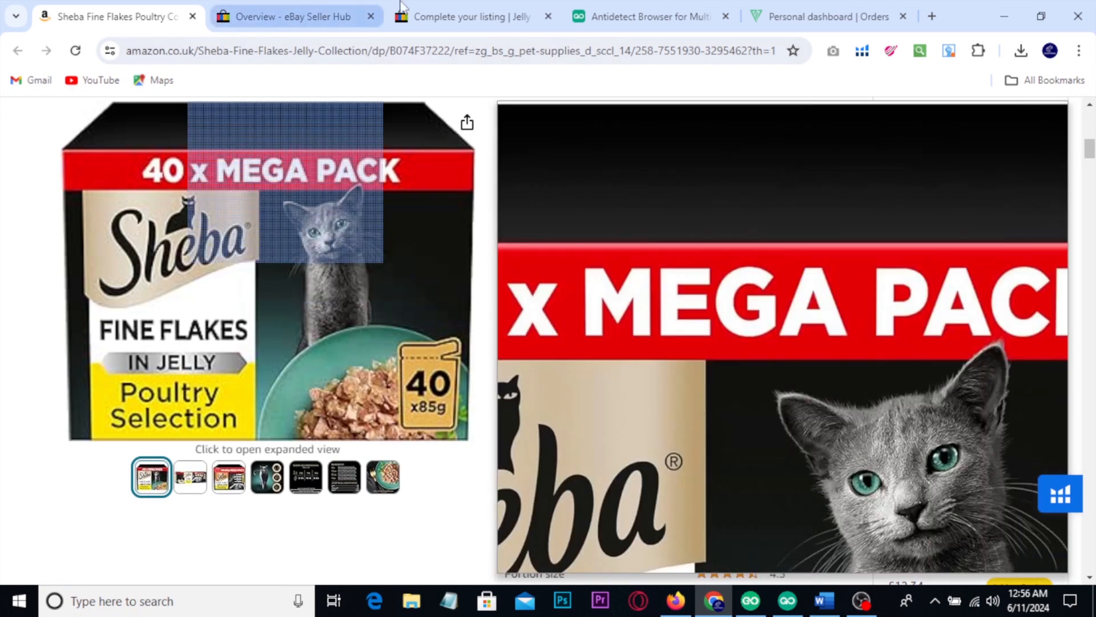
Step: Paste the copied Amazon bullet points into the description of the eBay listing
click(440, 16)
scroll(600, 305, down, 3)
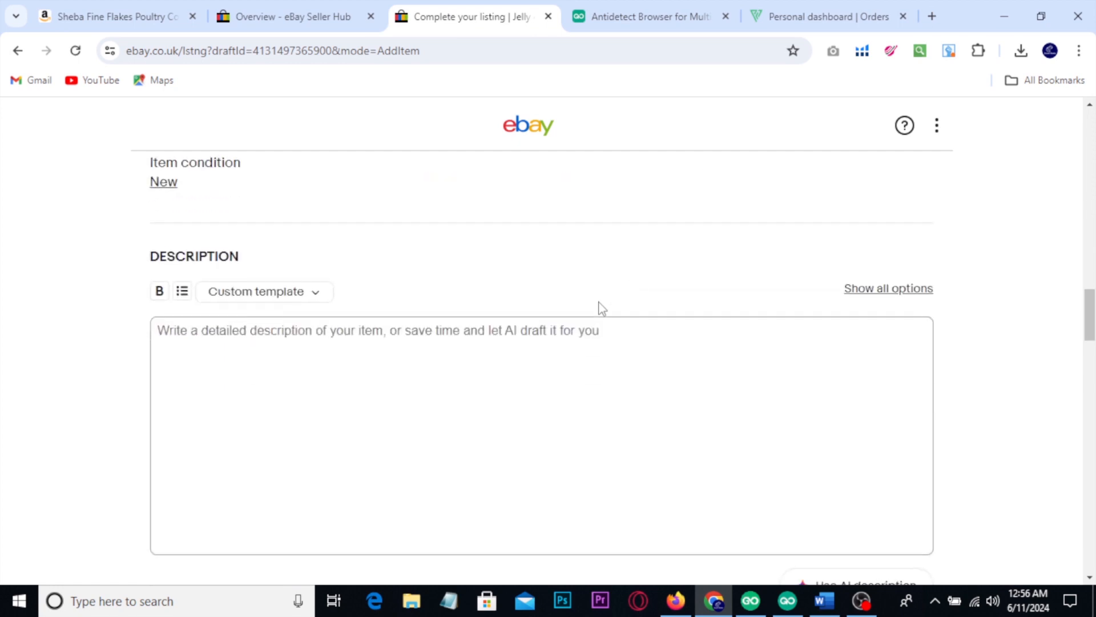
click(421, 350)
key(ctrl+v)
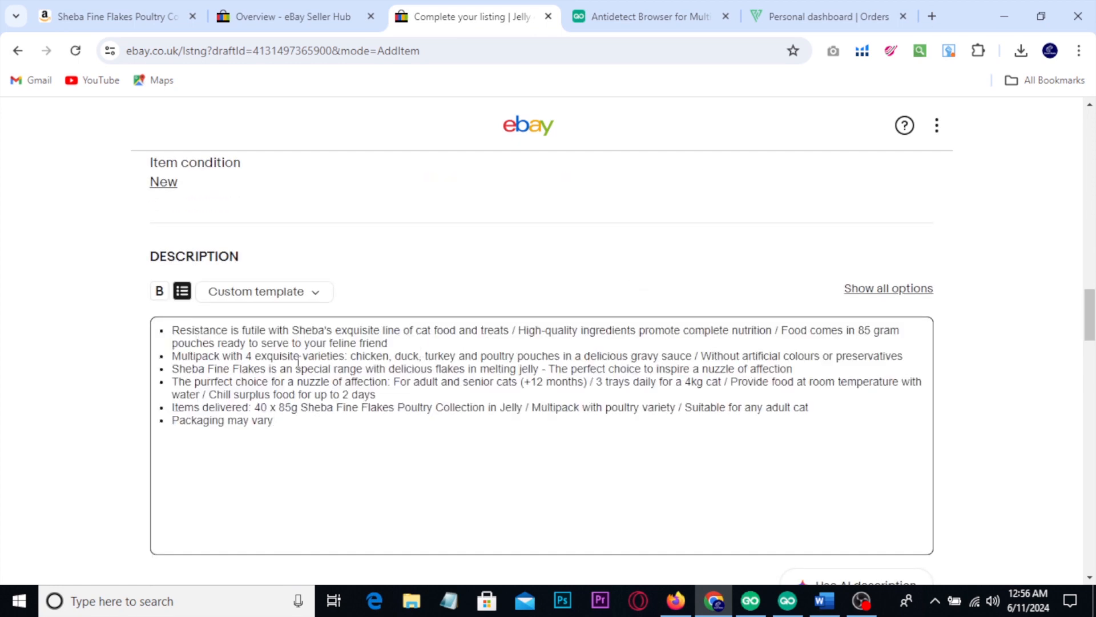
Step: Point out the "Use AI description" option below the description with a red box and a tick, and clear the annotations
scroll(320, 363, down, 6)
scroll(832, 394, up, 1)
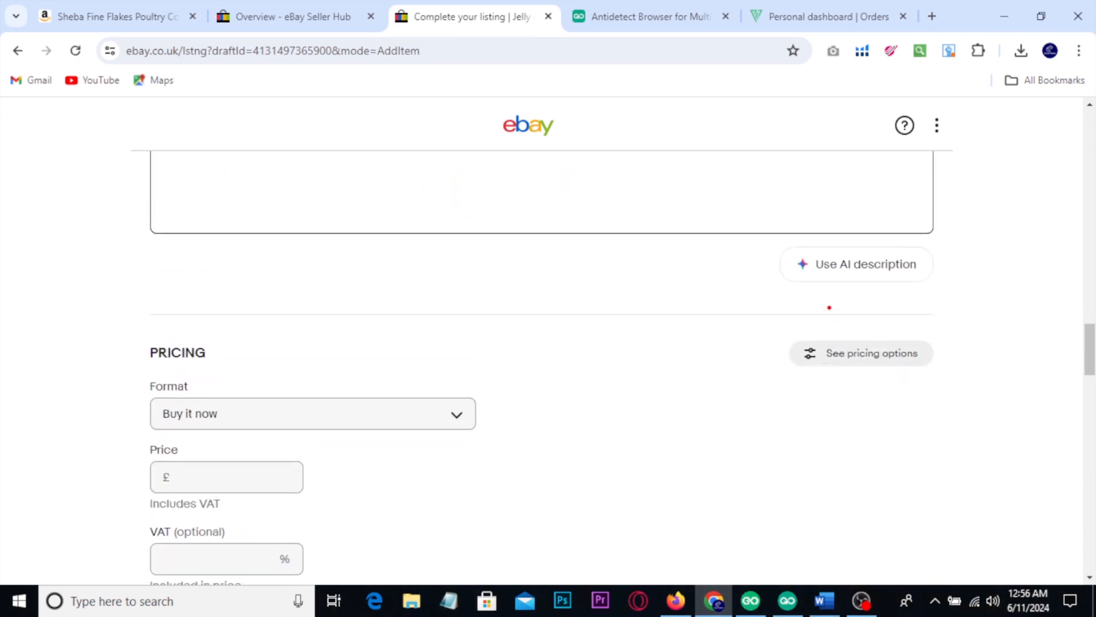
mouse_move(779, 232)
mouse_down()
mouse_move(936, 301)
mouse_move(996, 237)
mouse_up()
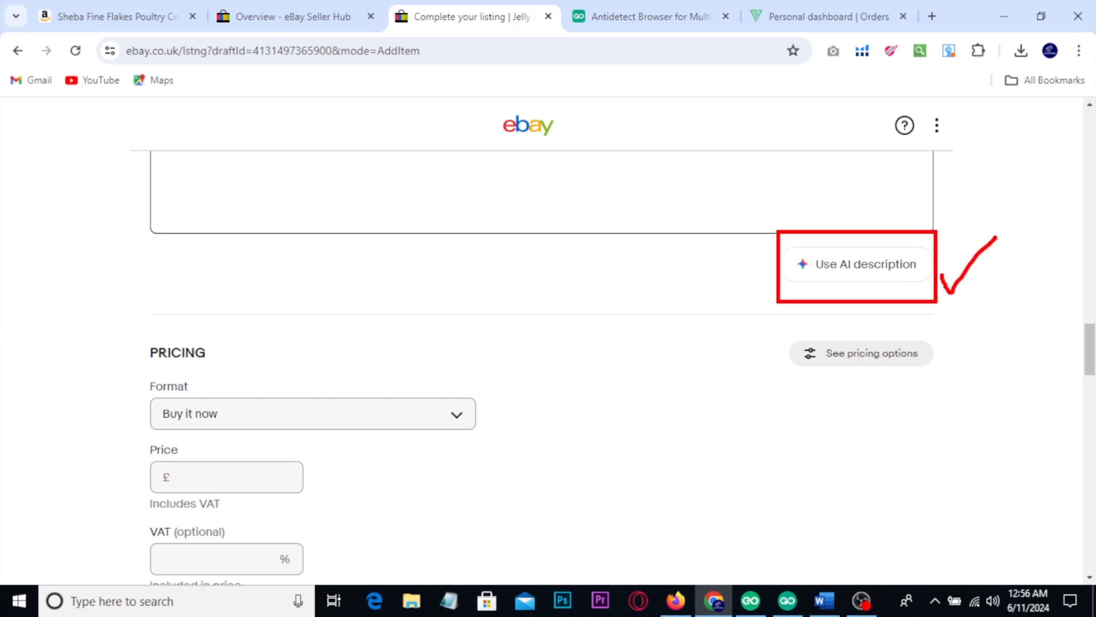
scroll(994, 413, up, 12)
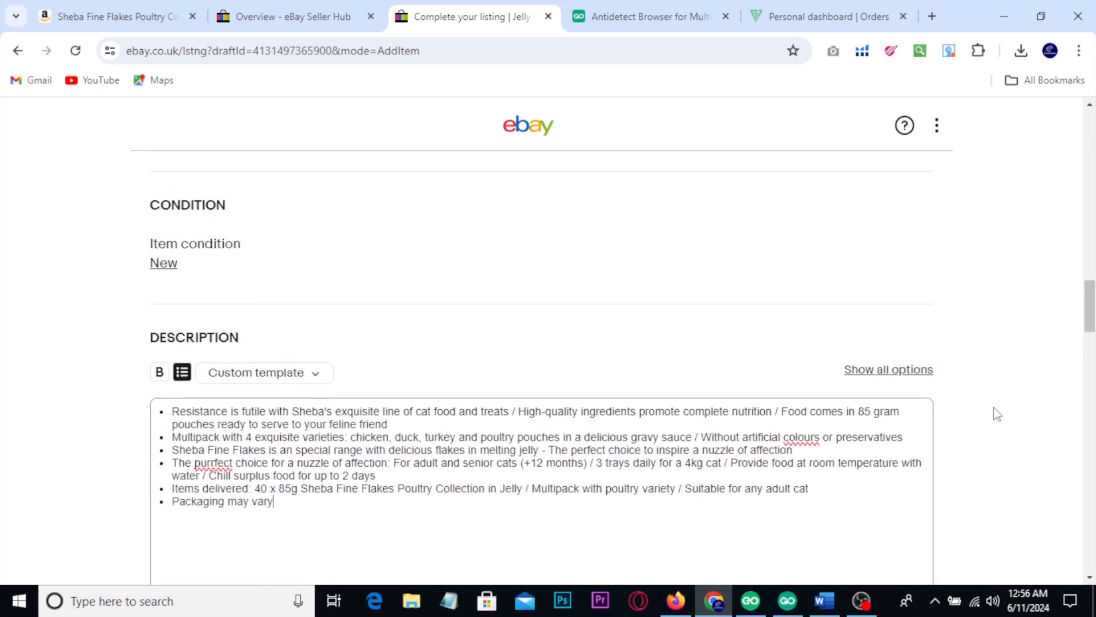
Step: Show the product image on the Amazon page, and upload the Sheba 40 x Mega Pack picture as the eBay listing's main photo
click(80, 7)
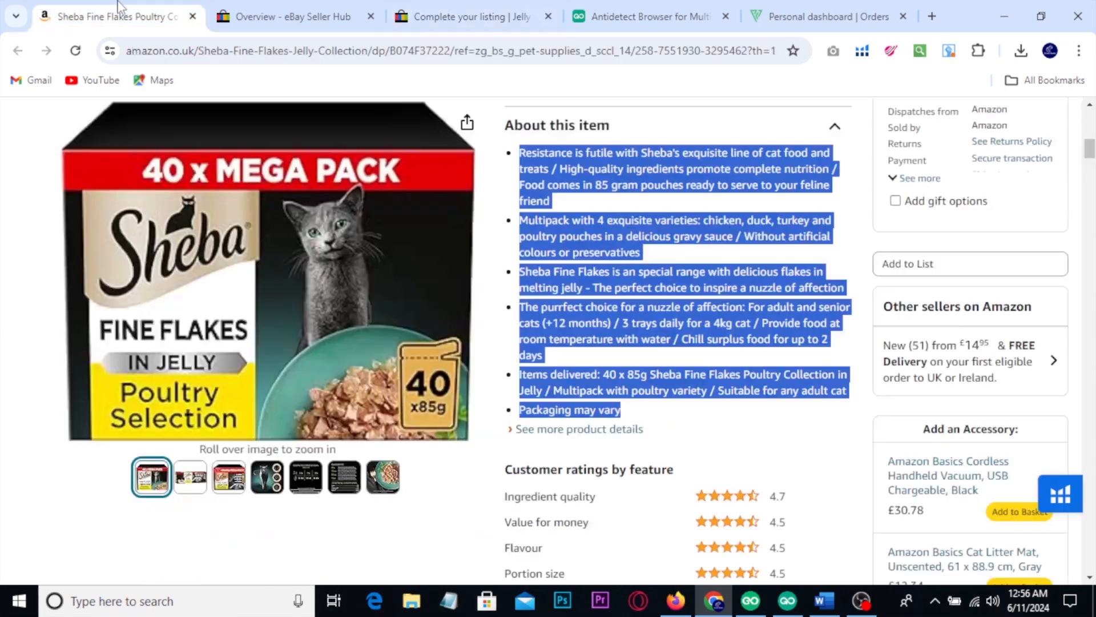
click(828, 207)
scroll(650, 342, up, 6)
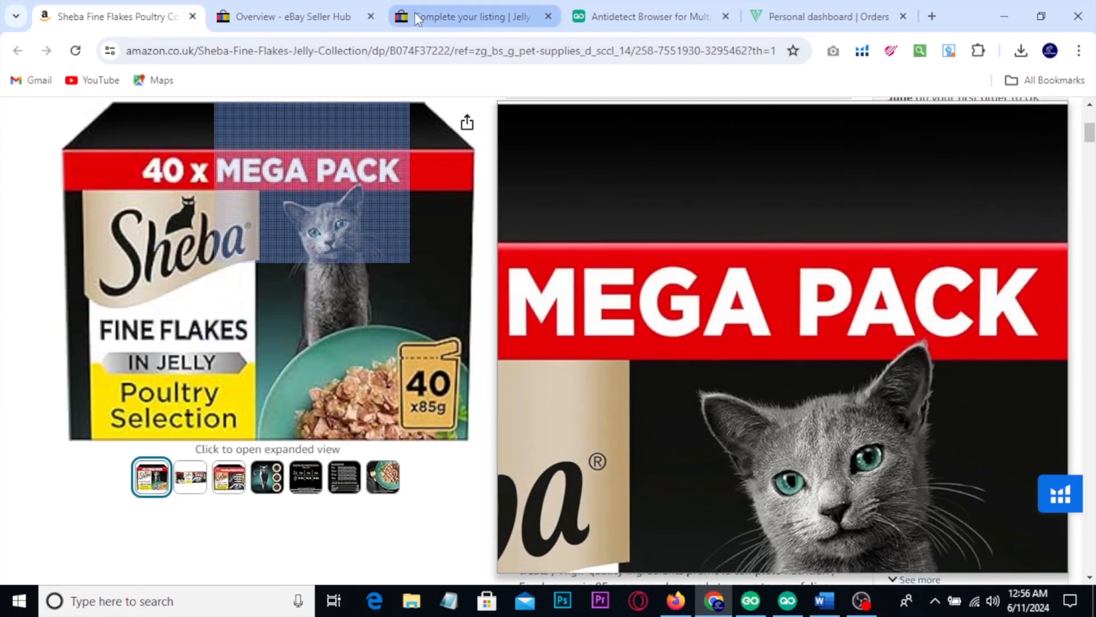
click(415, 12)
scroll(479, 332, up, 5)
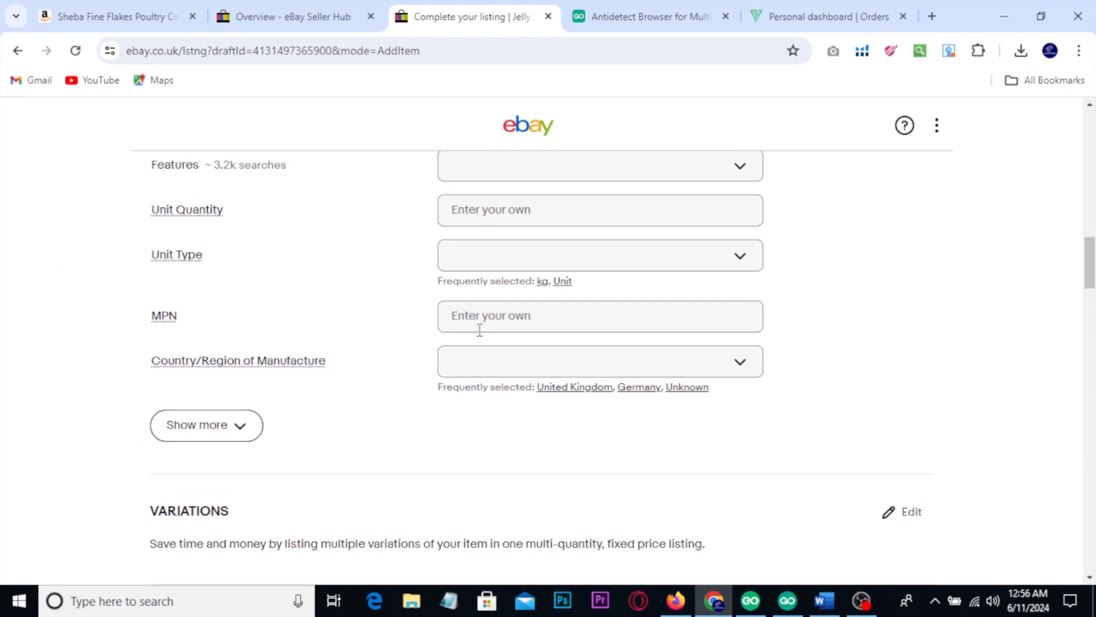
scroll(480, 331, up, 12)
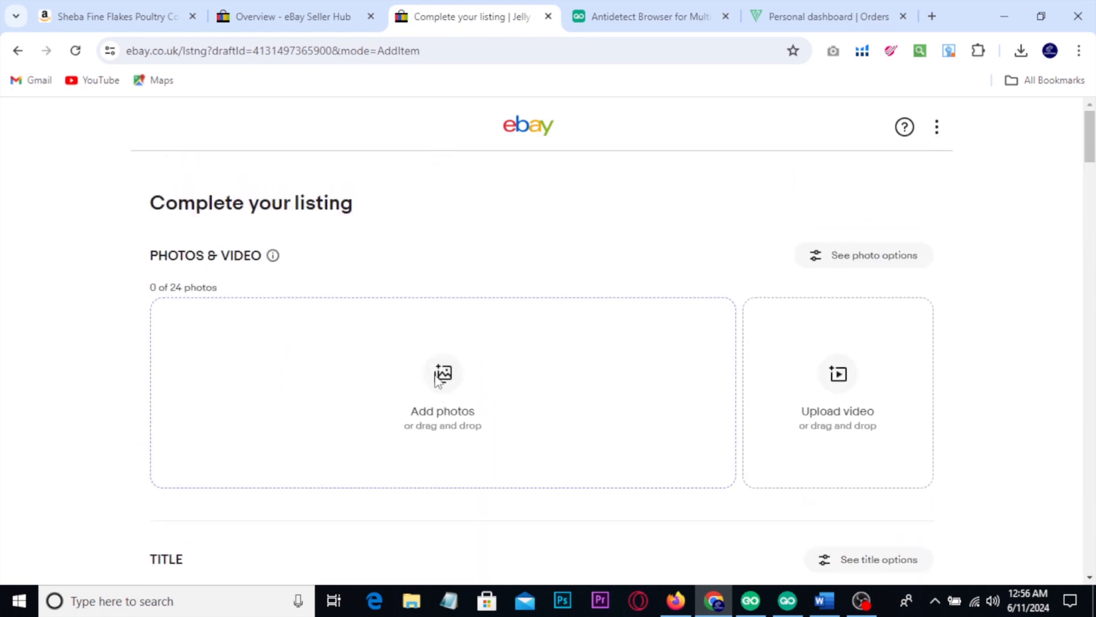
click(441, 374)
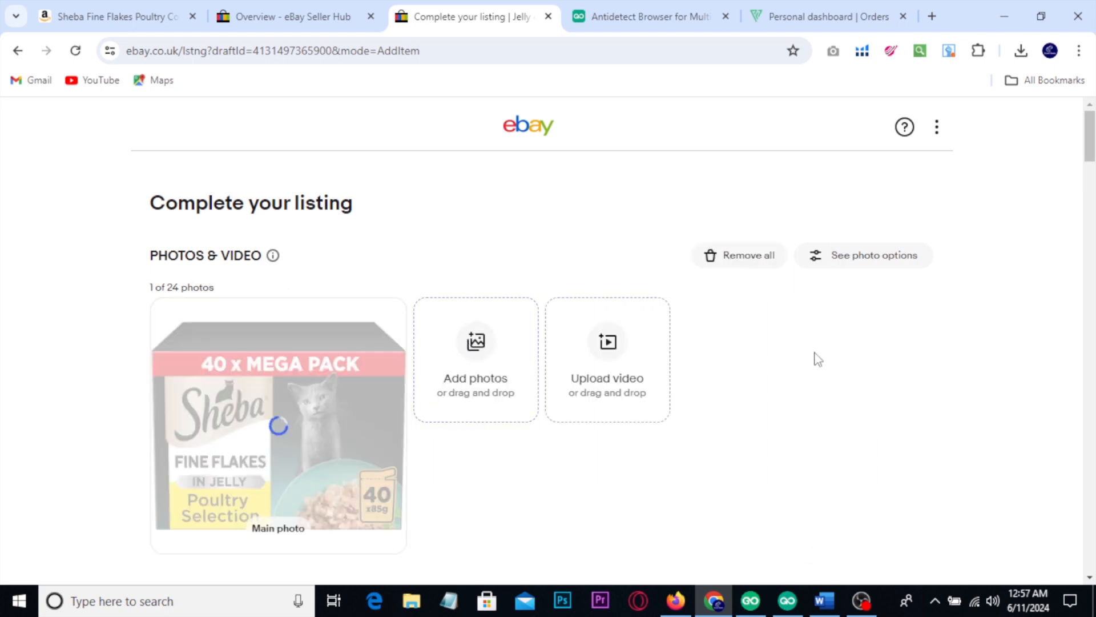
scroll(818, 358, down, 3)
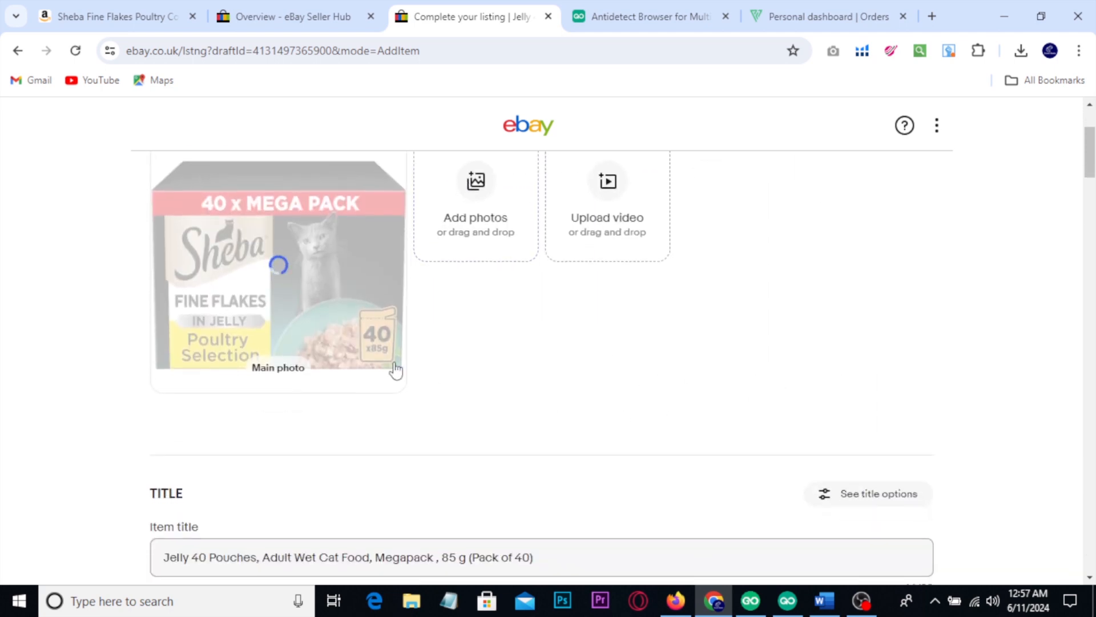
scroll(505, 379, down, 3)
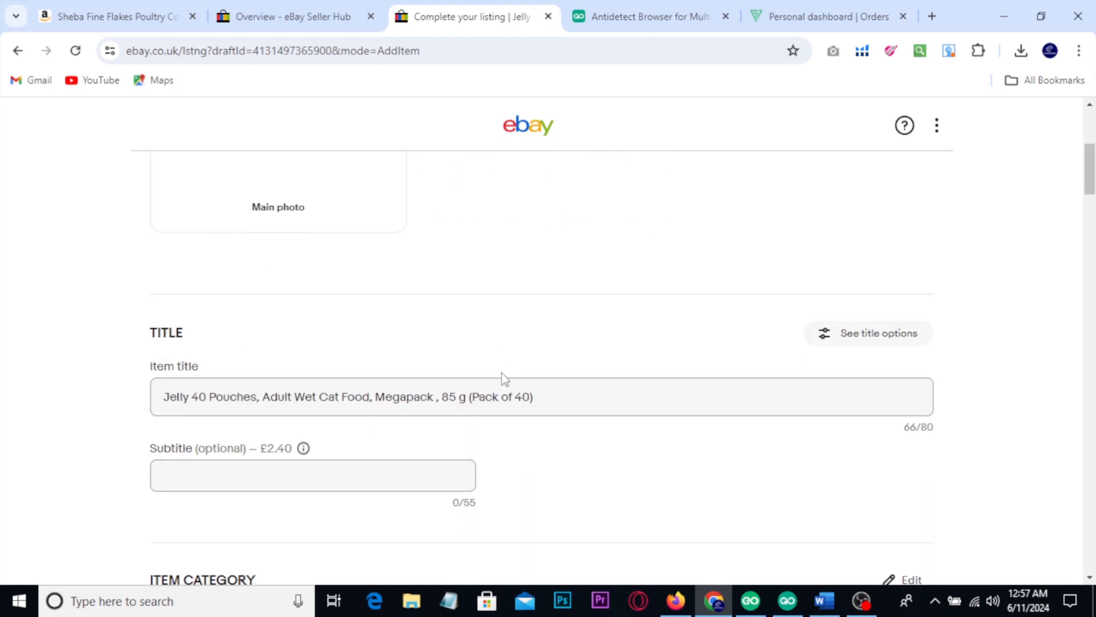
scroll(511, 372, up, 3)
mouse_move(258, 259)
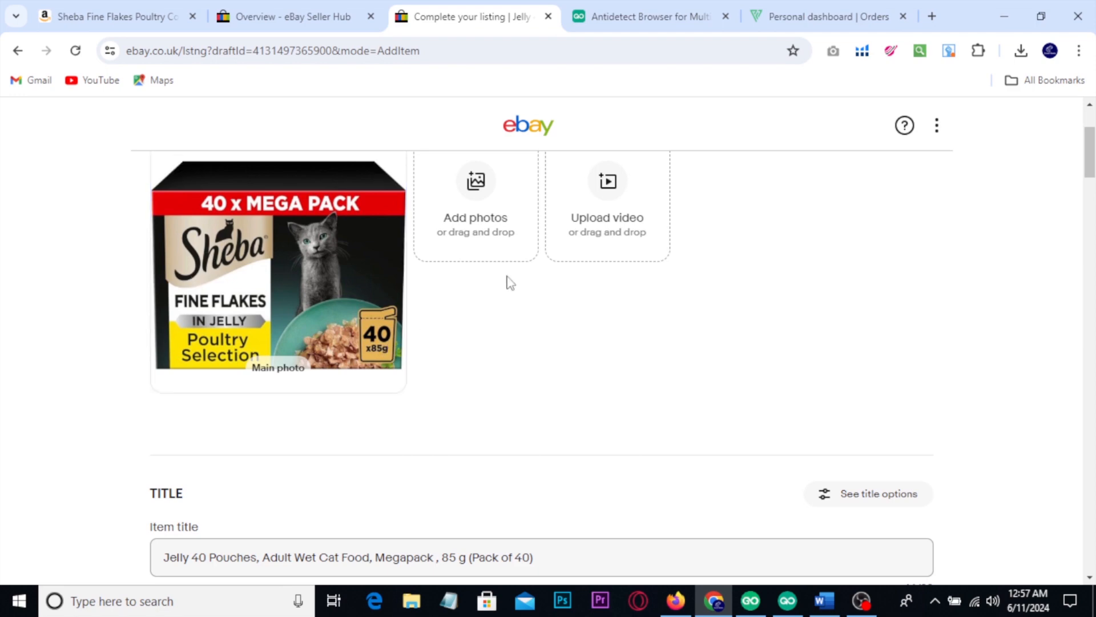
Step: Set the main ingredient to Chicken, unit type to kg and country of manufacture to United Kingdom, and expand the remaining item specifics
scroll(539, 318, down, 6)
scroll(518, 326, down, 10)
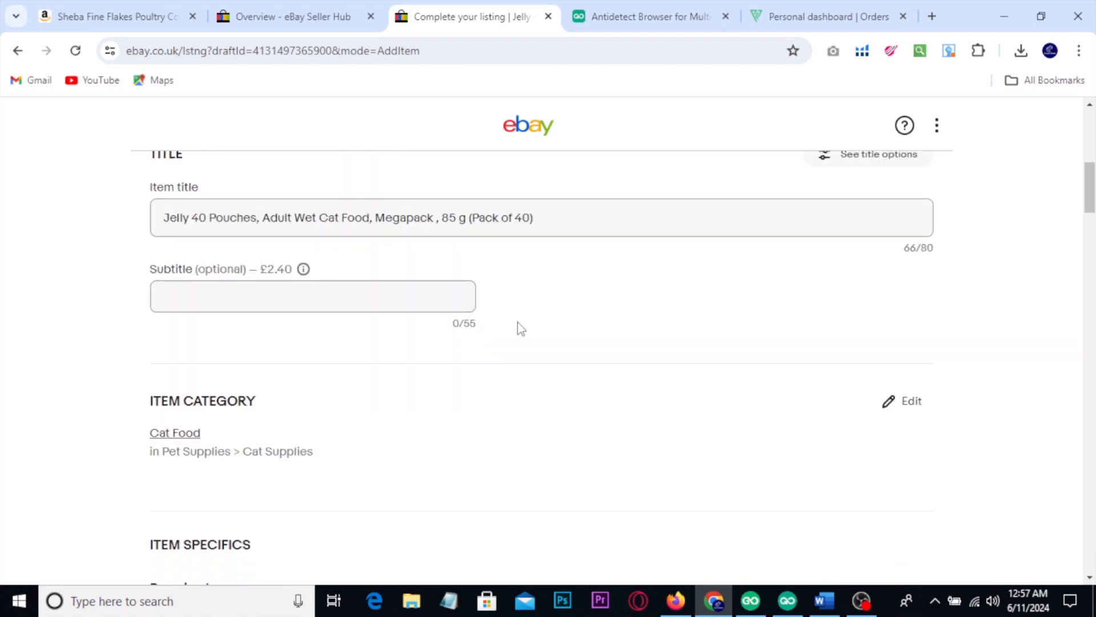
scroll(411, 348, down, 1)
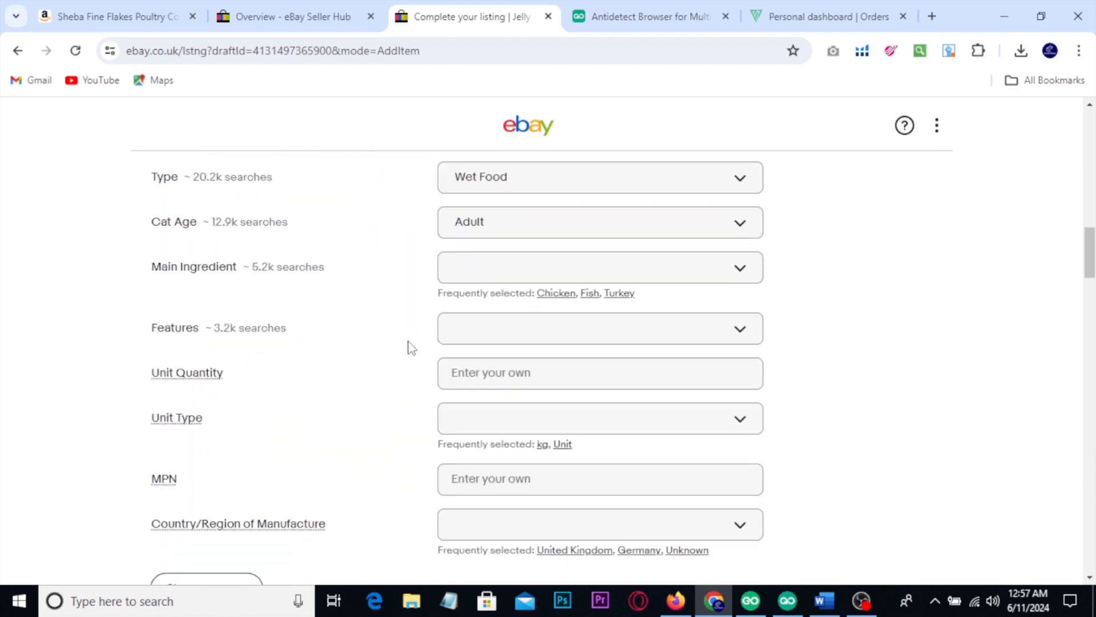
click(554, 294)
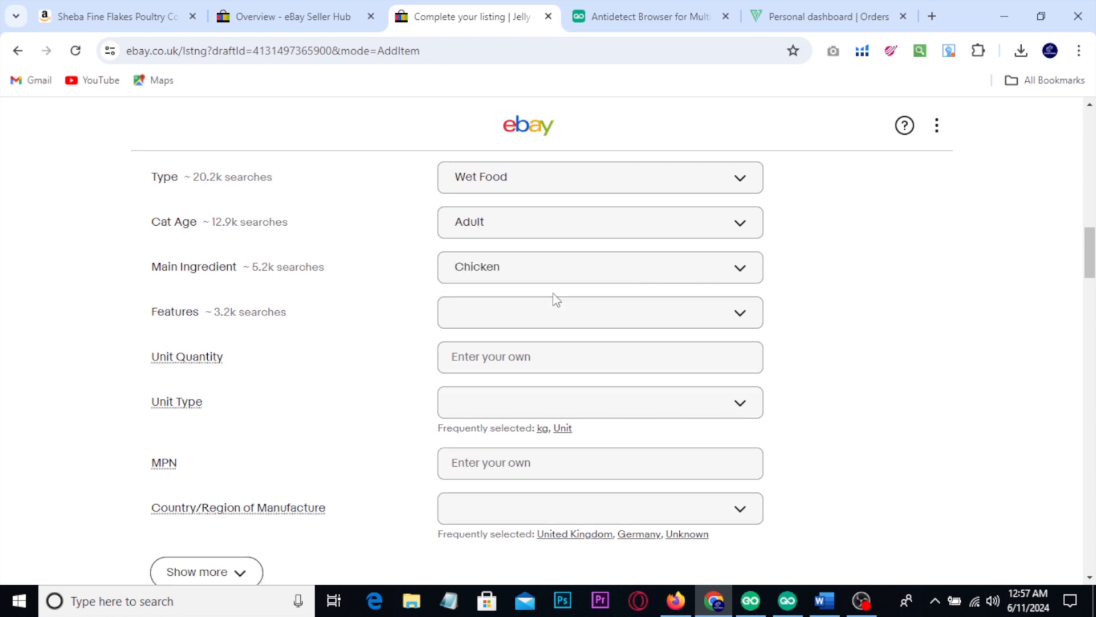
scroll(552, 309, down, 2)
click(543, 347)
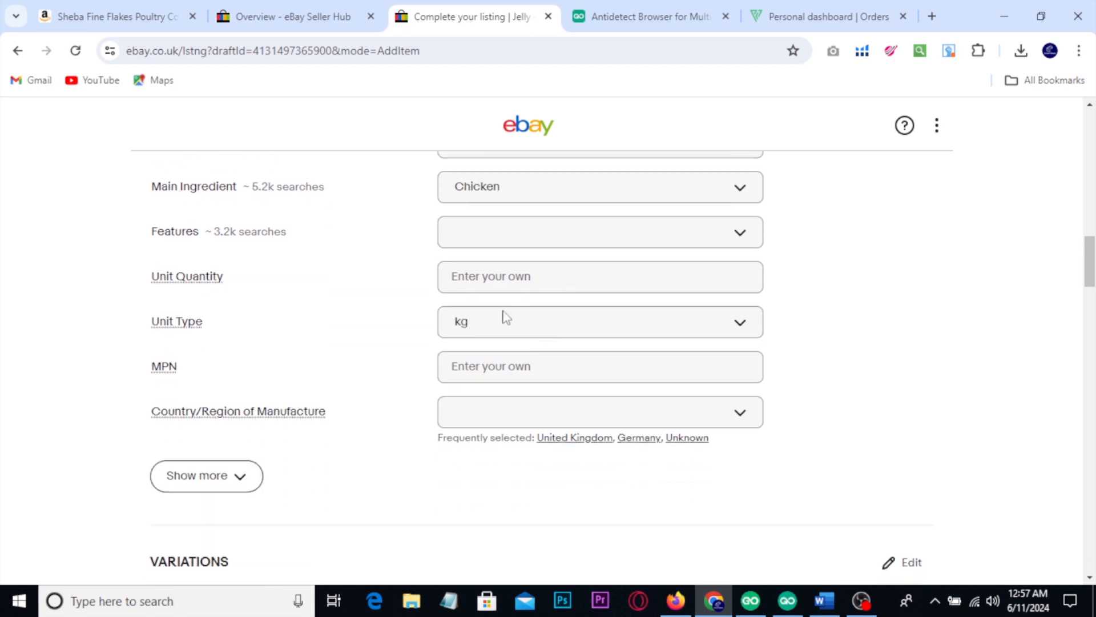
scroll(548, 331, down, 3)
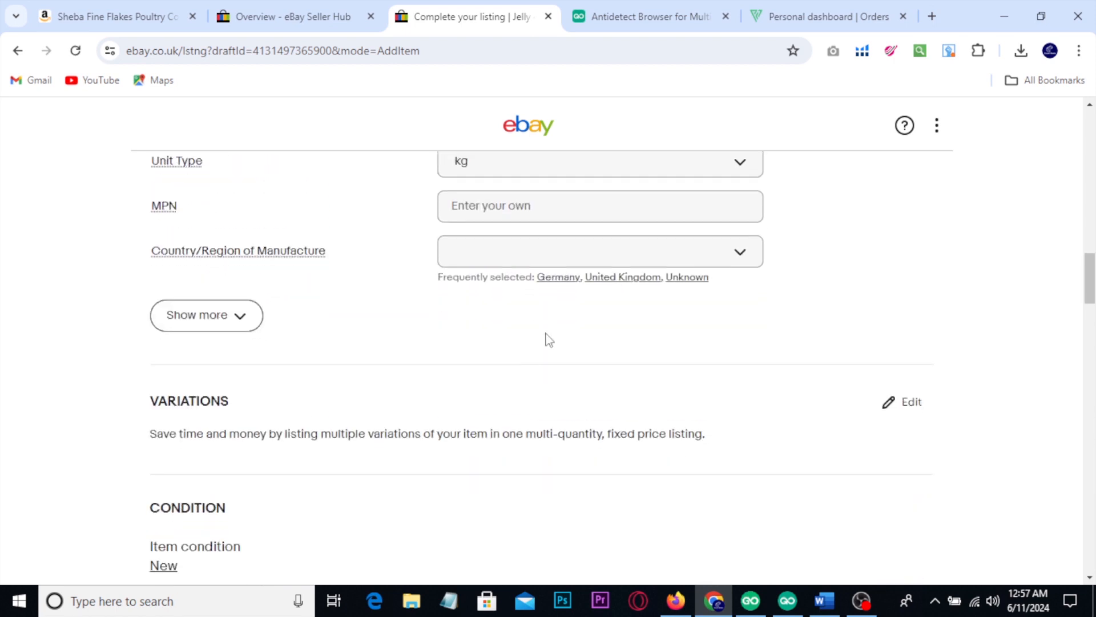
click(628, 278)
scroll(265, 245, down, 1)
click(242, 232)
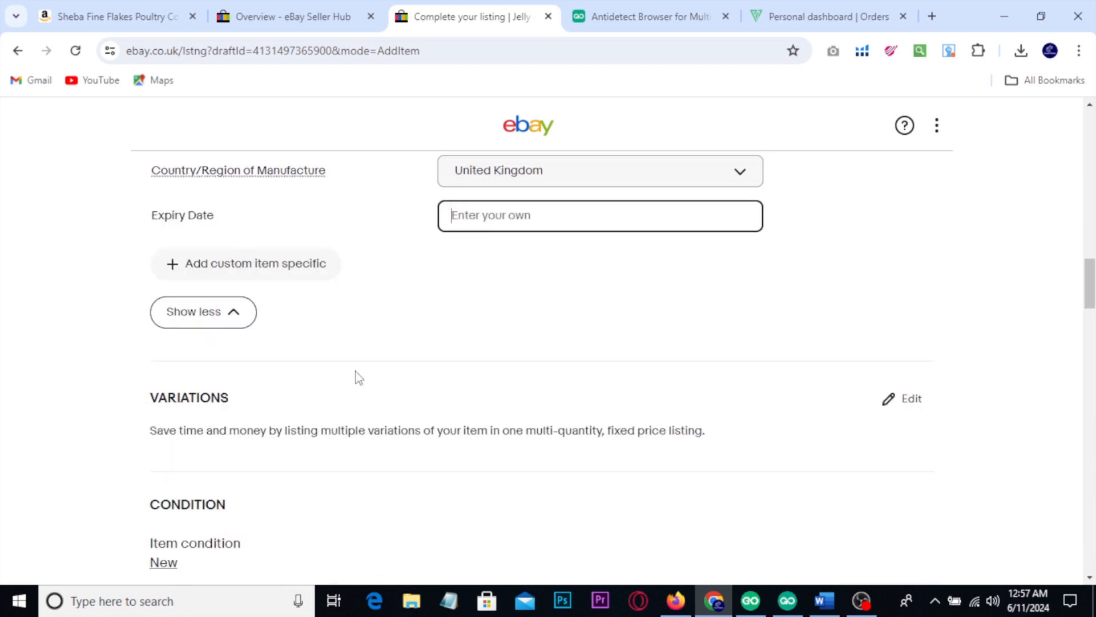
Step: Look over the listing's item specifics, variations and condition, and return to the product details on the Amazon page
scroll(394, 412, up, 3)
scroll(393, 412, up, 3)
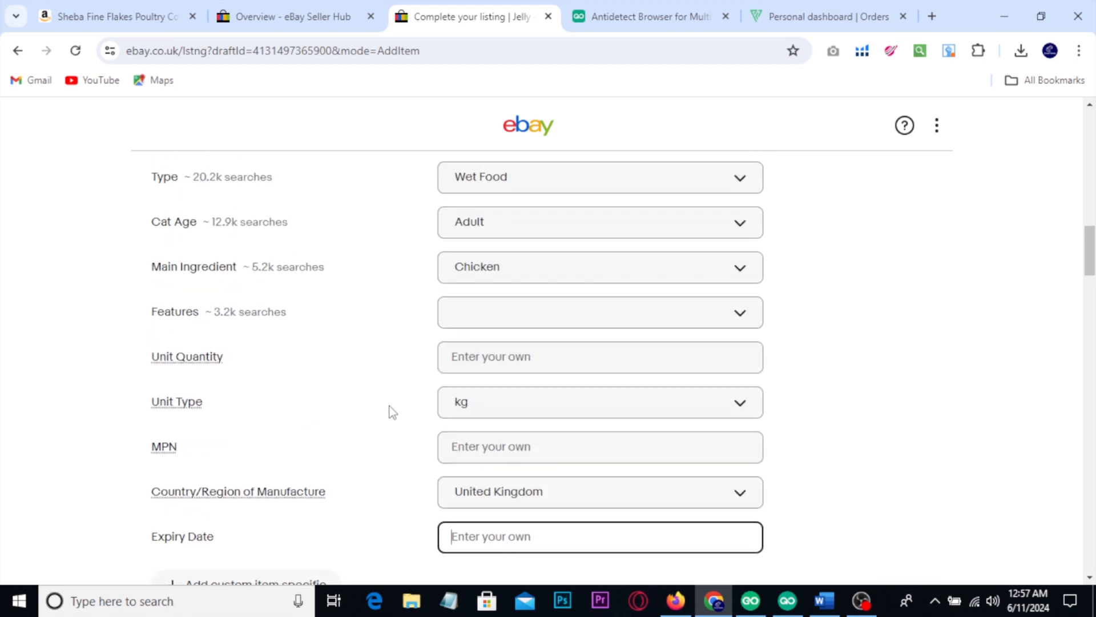
scroll(392, 413, down, 4)
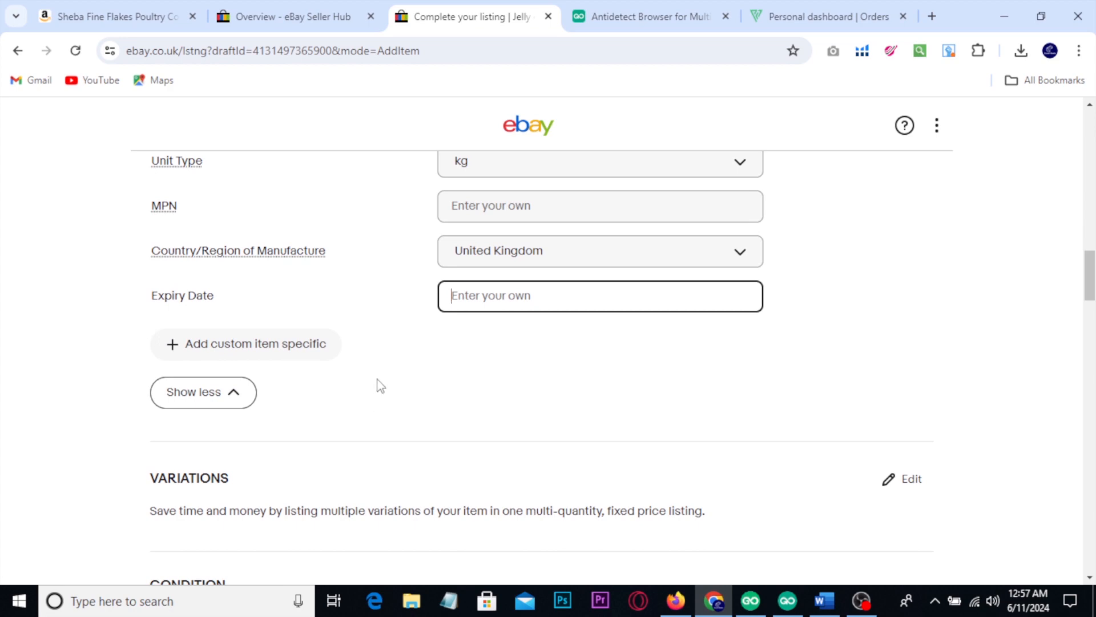
scroll(380, 386, down, 3)
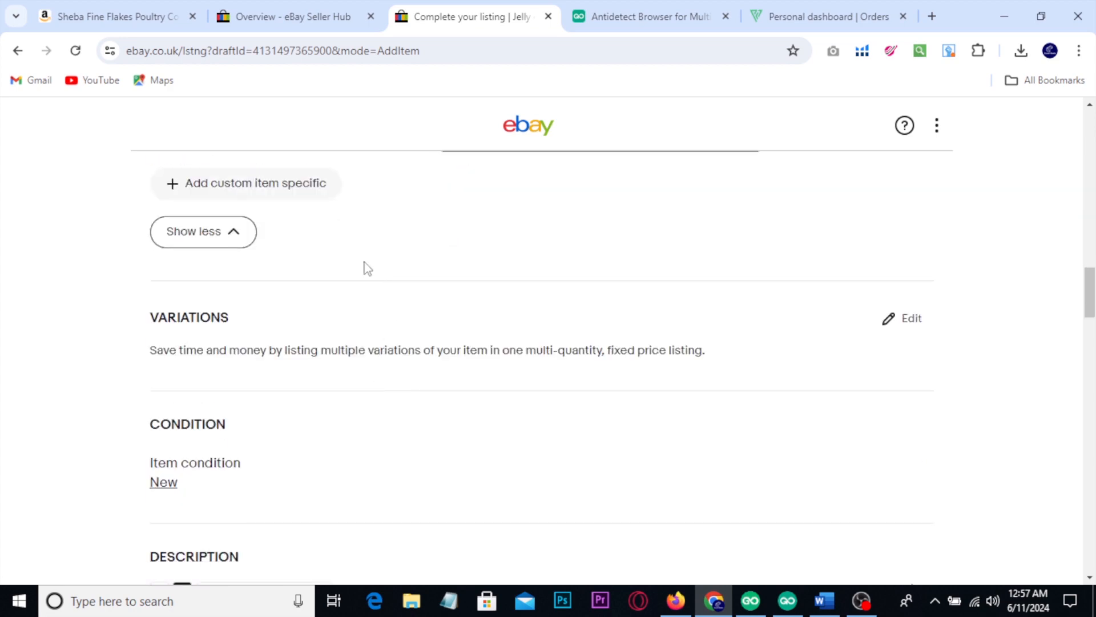
click(147, 22)
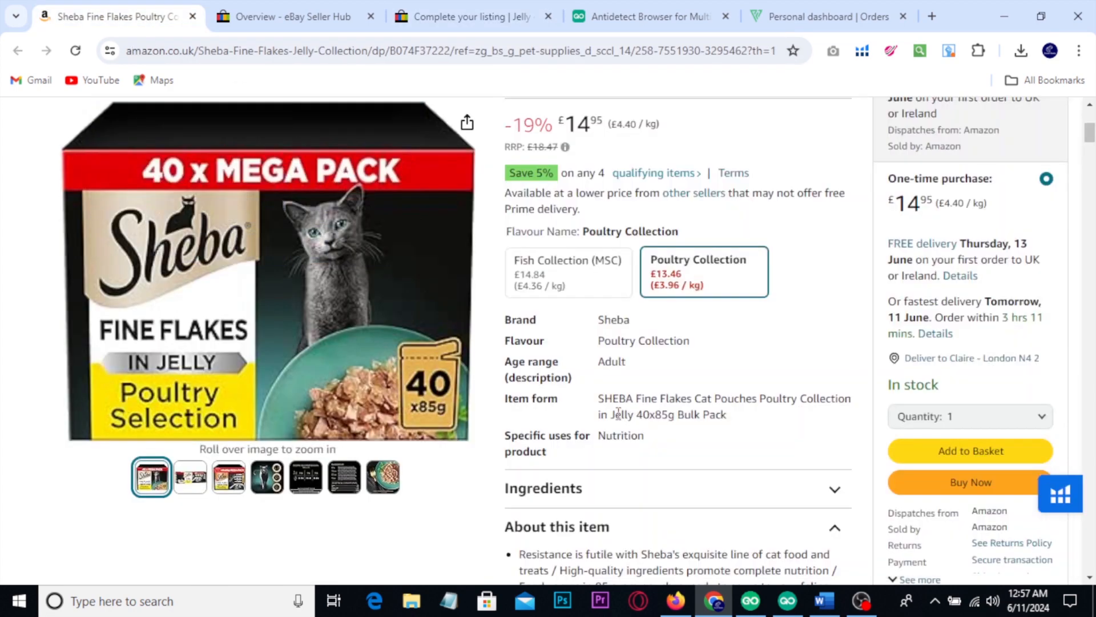
Step: Point out the Fish Collection and Poultry Collection flavour options on the Amazon page, and return to the eBay listing draft
scroll(640, 432, down, 1)
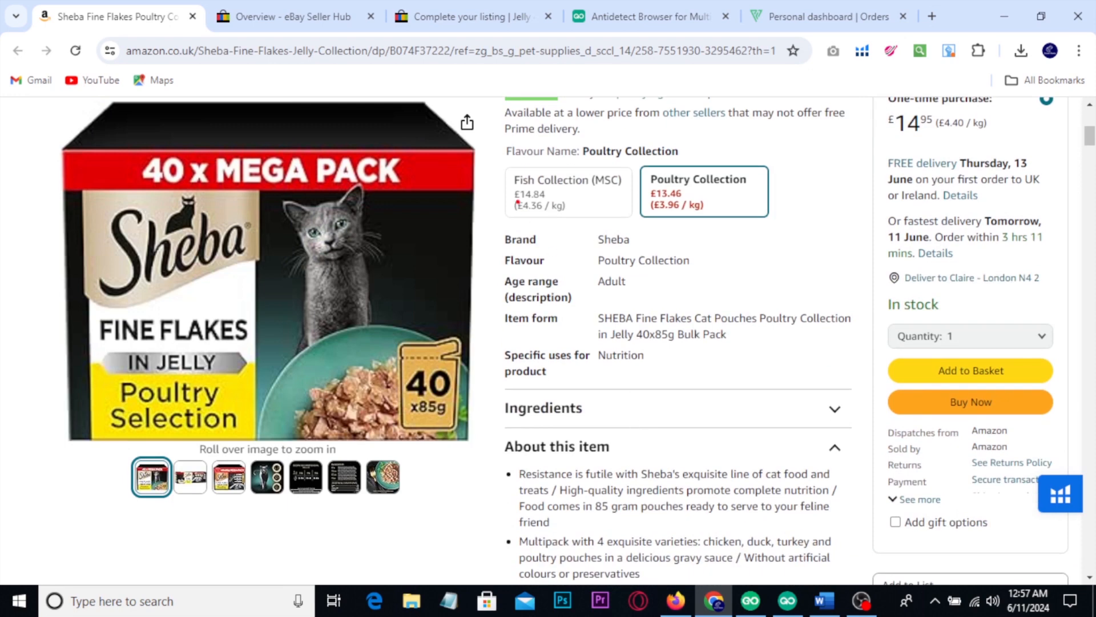
mouse_move(498, 150)
mouse_down()
mouse_move(584, 184)
mouse_move(789, 231)
mouse_move(831, 175)
mouse_up()
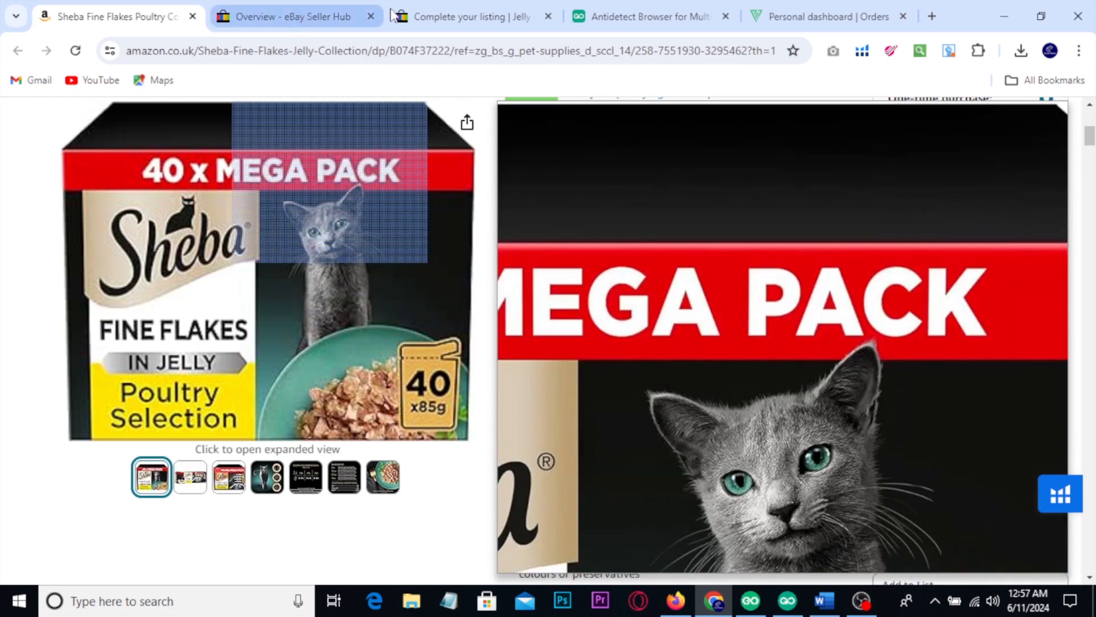
click(466, 15)
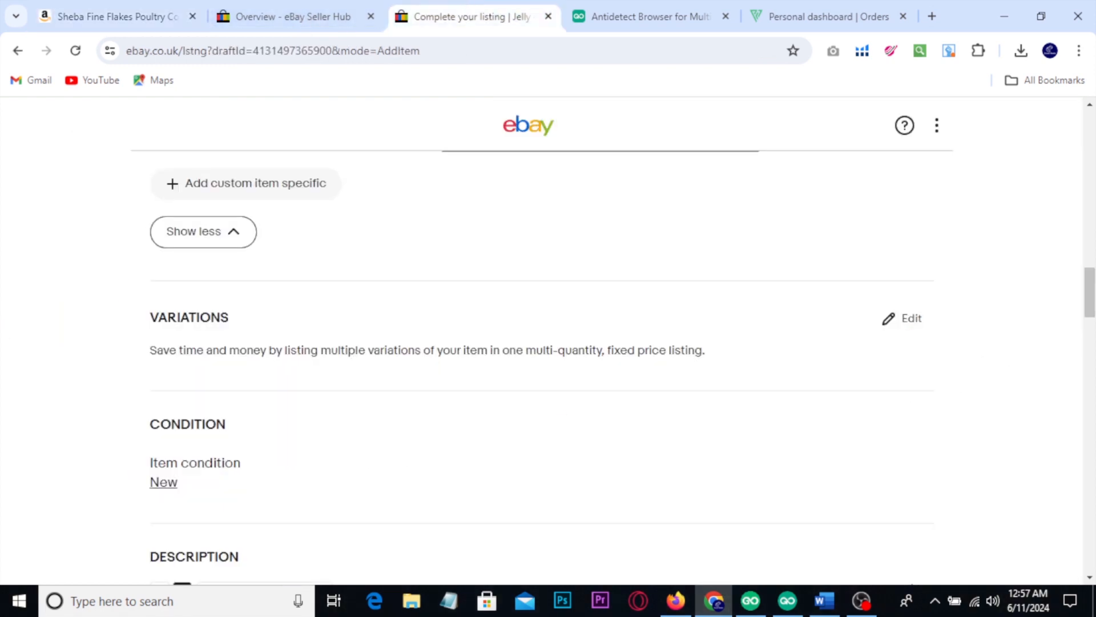
Step: Mark the listing's Variations section and its Edit option with red annotations, cross the section out, and clear the markings
mouse_move(120, 280)
mouse_down()
mouse_move(839, 406)
mouse_move(977, 407)
mouse_up()
drag(862, 293, 953, 346)
key(Escape)
drag(121, 281, 282, 372)
mouse_move(357, 291)
mouse_down()
mouse_move(338, 341)
mouse_move(374, 331)
mouse_up()
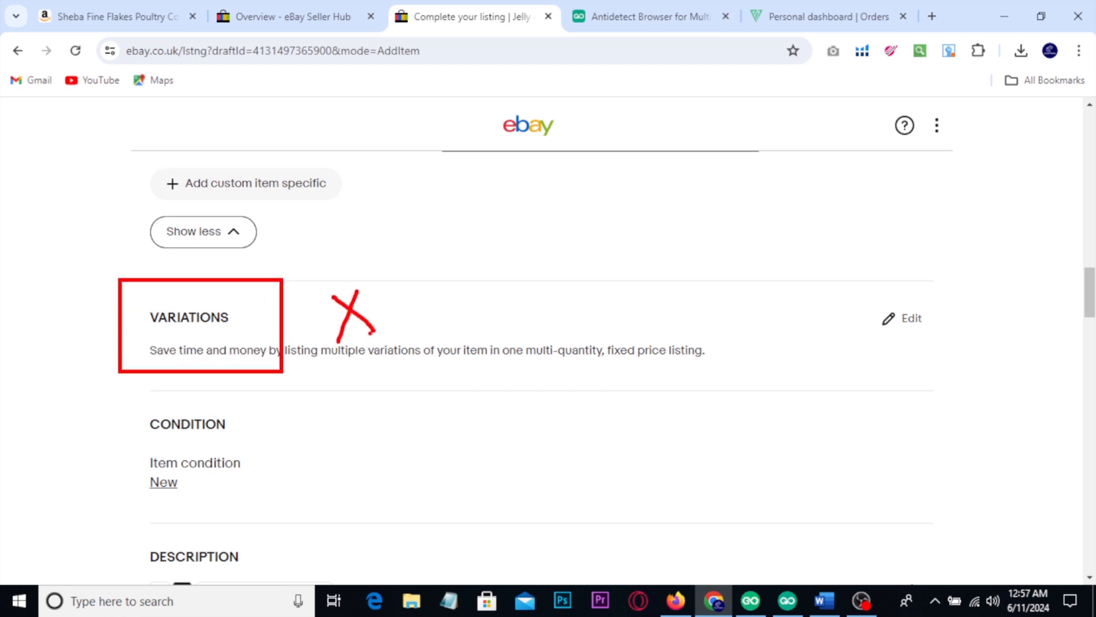
key(Escape)
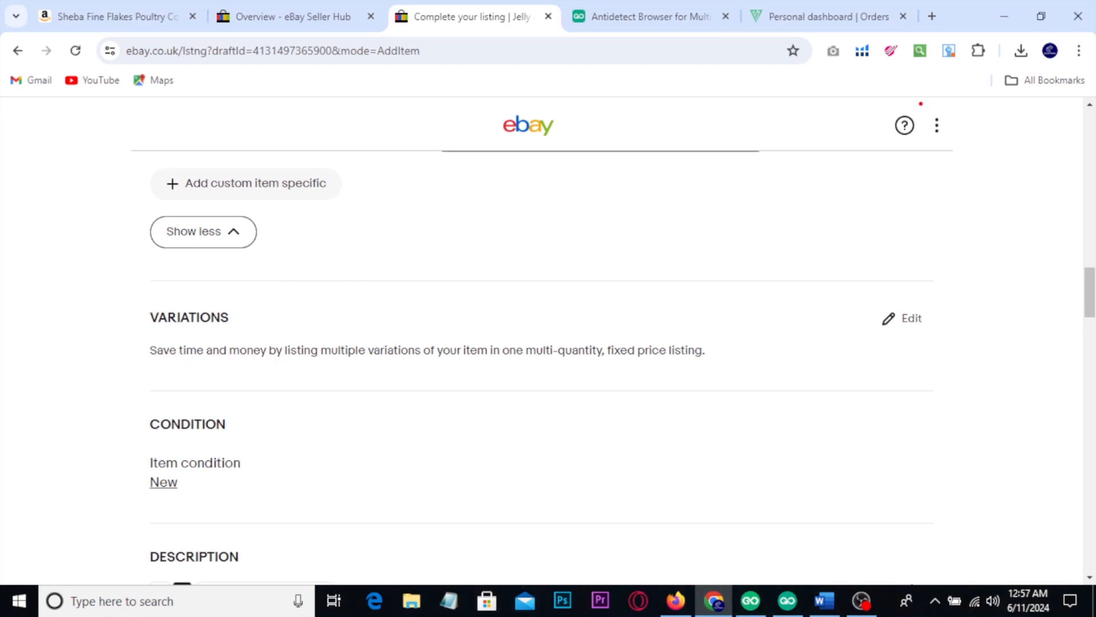
Step: Point out the listing's additional options, open its settings, and mark the Variations setting with a red box and a tick
drag(919, 100, 960, 147)
key(Escape)
click(939, 128)
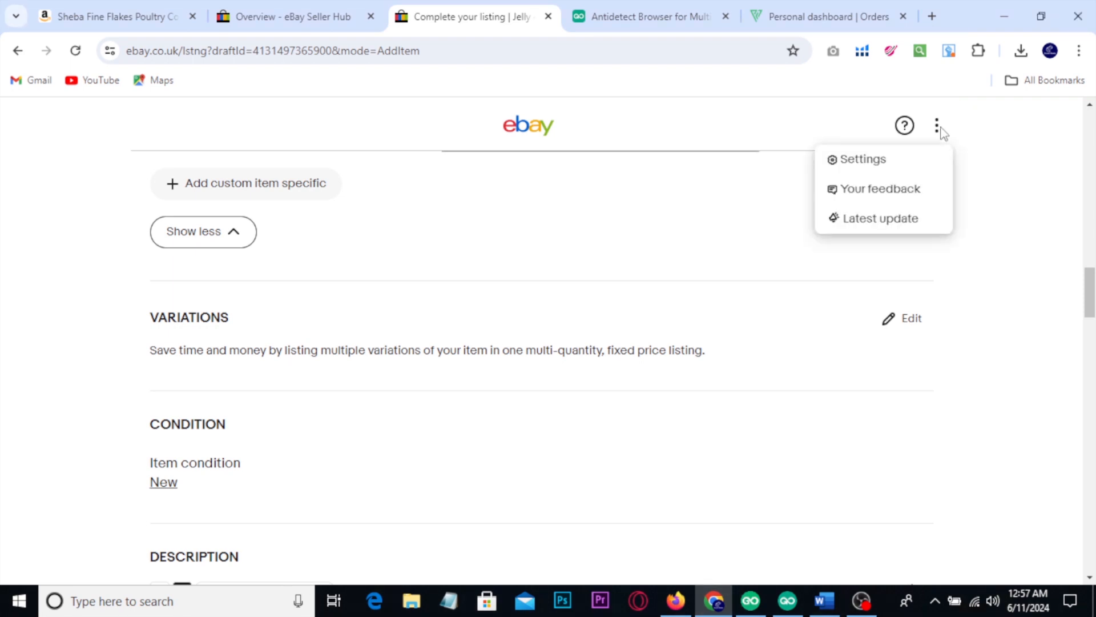
click(882, 162)
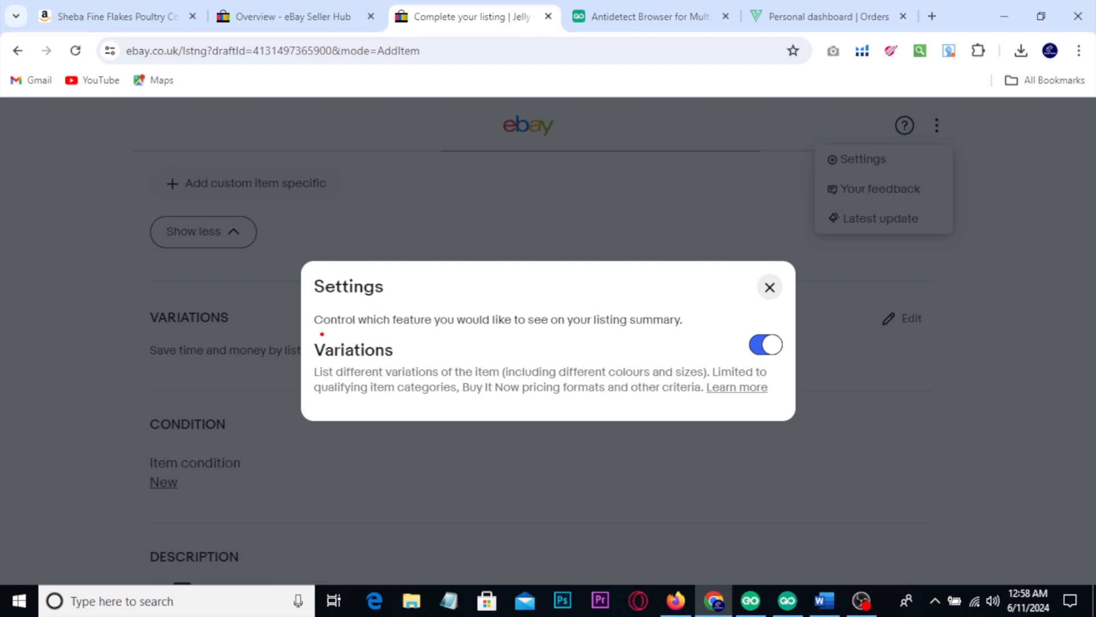
mouse_move(311, 297)
mouse_down()
mouse_move(553, 384)
mouse_move(797, 406)
mouse_move(794, 374)
mouse_up()
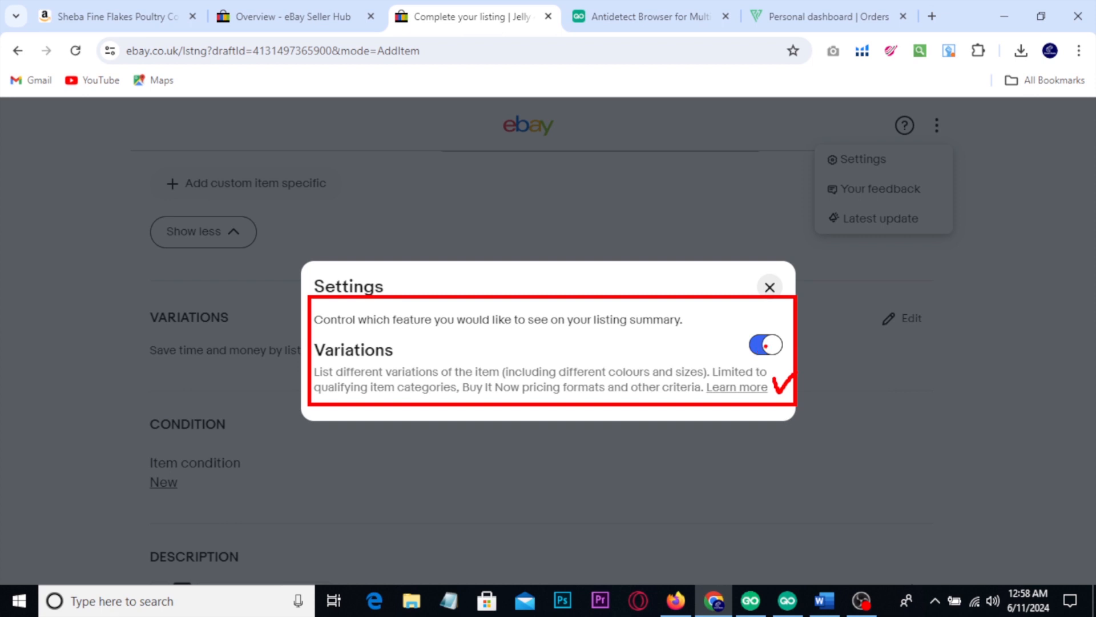
Step: Turn the Variations setting off and back on, circle the section's Edit option in red, and close the settings
click(765, 345)
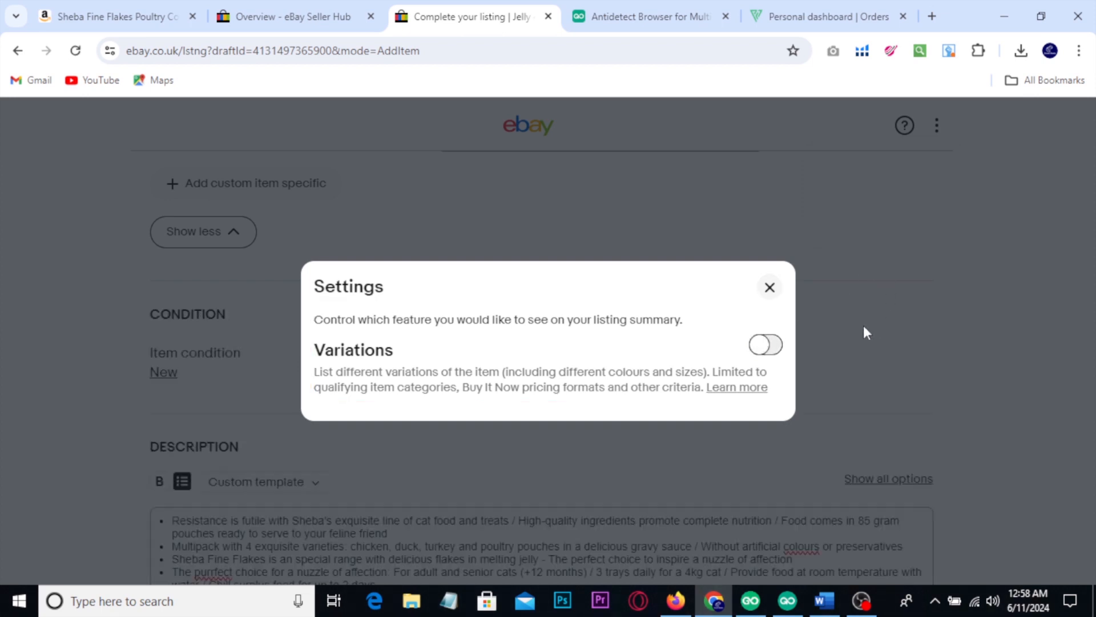
drag(884, 300, 927, 298)
click(760, 345)
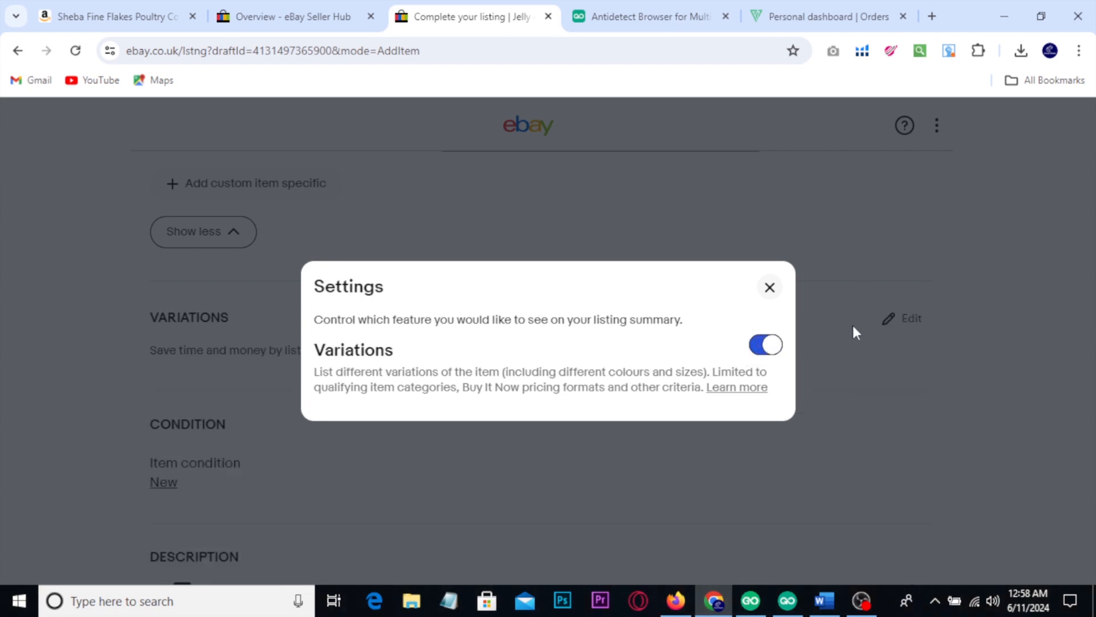
mouse_move(848, 303)
mouse_down()
mouse_move(857, 298)
mouse_move(876, 346)
mouse_up()
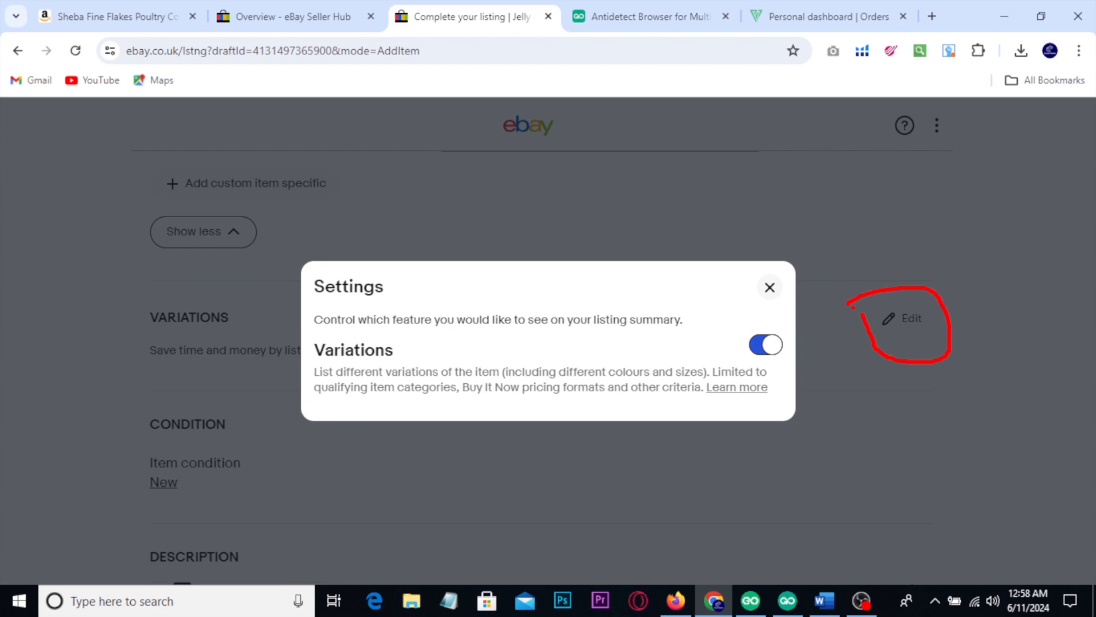
click(769, 287)
Step: Look over the listing's description, postage, offer, quantity and pricing sections
scroll(885, 343, down, 5)
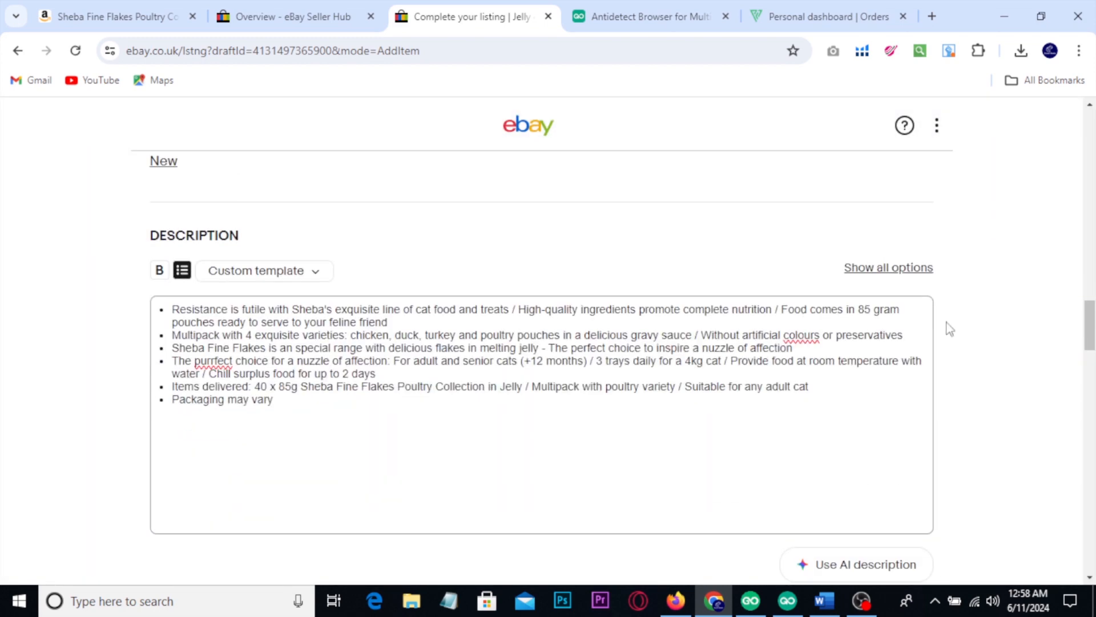
scroll(949, 328, down, 15)
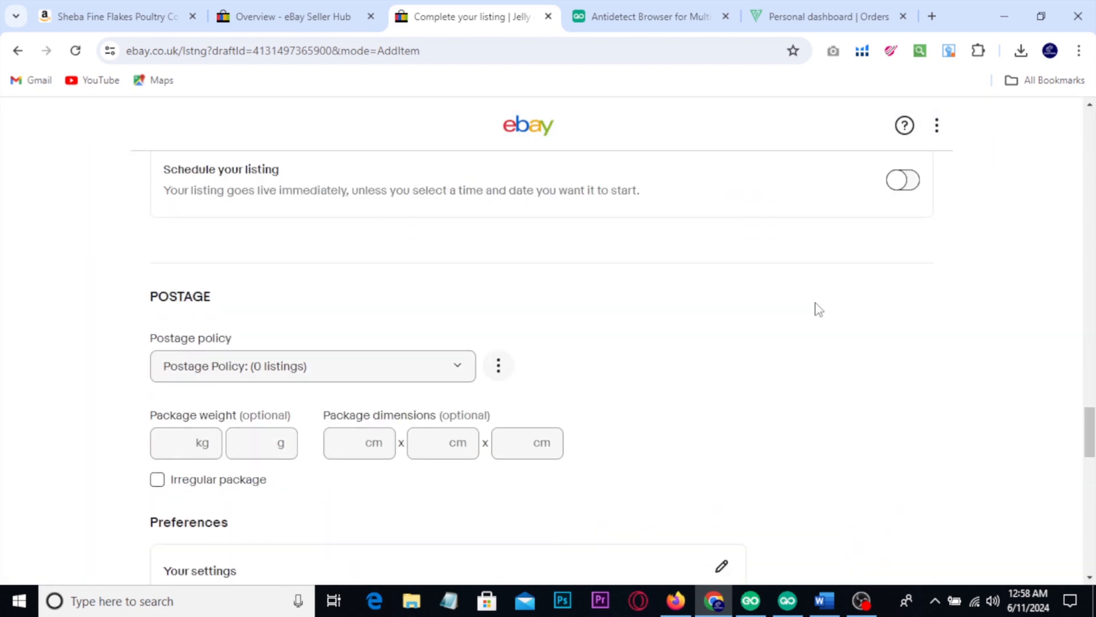
scroll(820, 309, down, 4)
scroll(815, 313, up, 10)
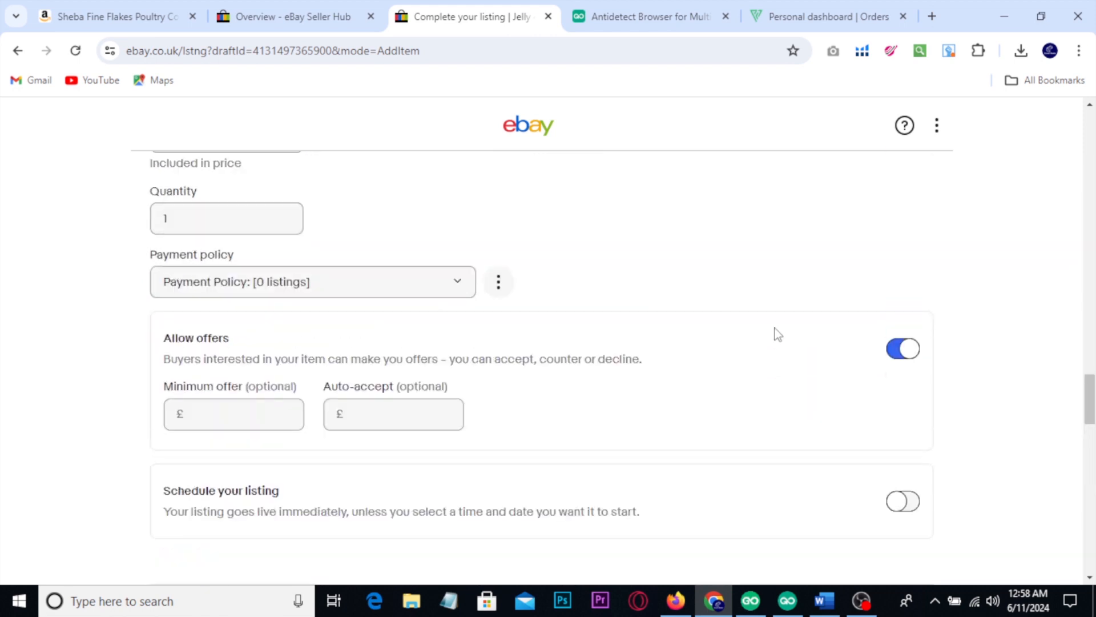
scroll(371, 397, up, 3)
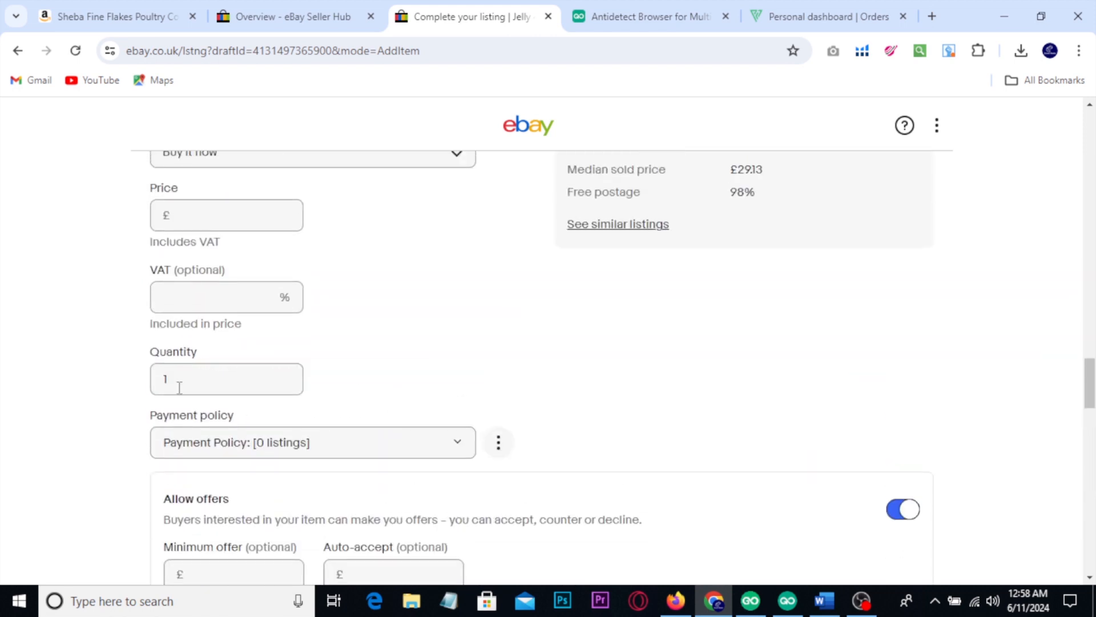
drag(179, 388, 142, 391)
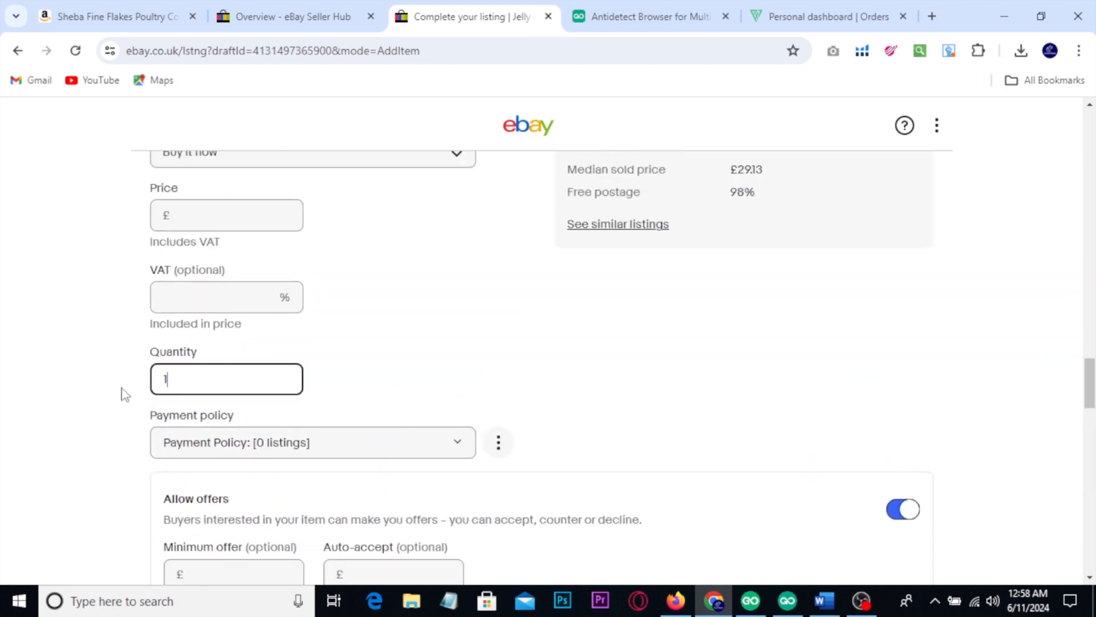
scroll(113, 372, up, 2)
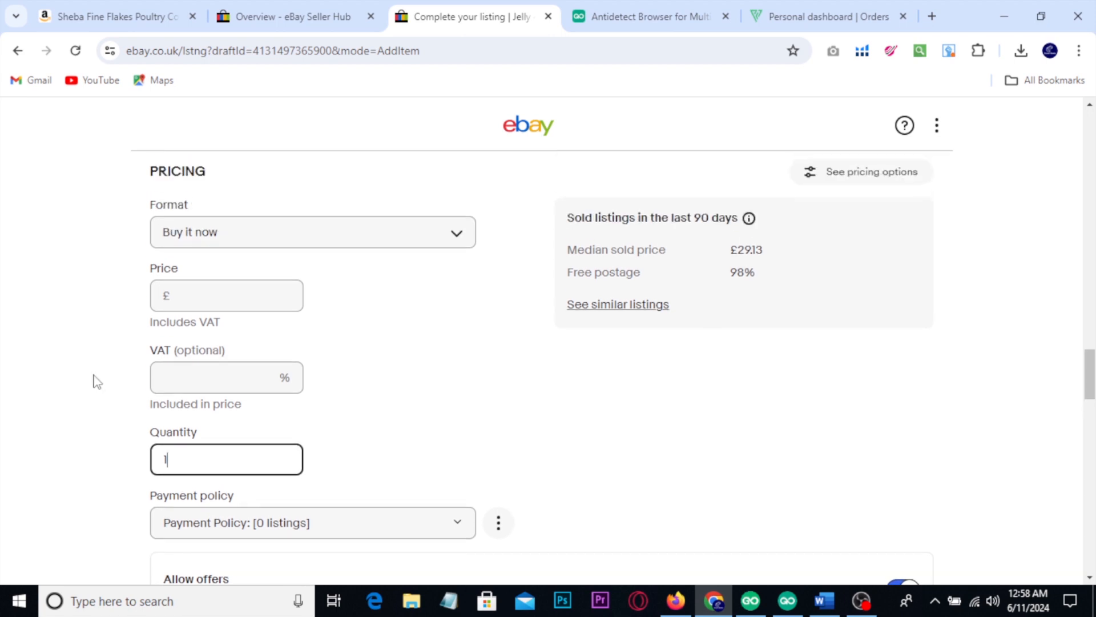
scroll(97, 381, up, 2)
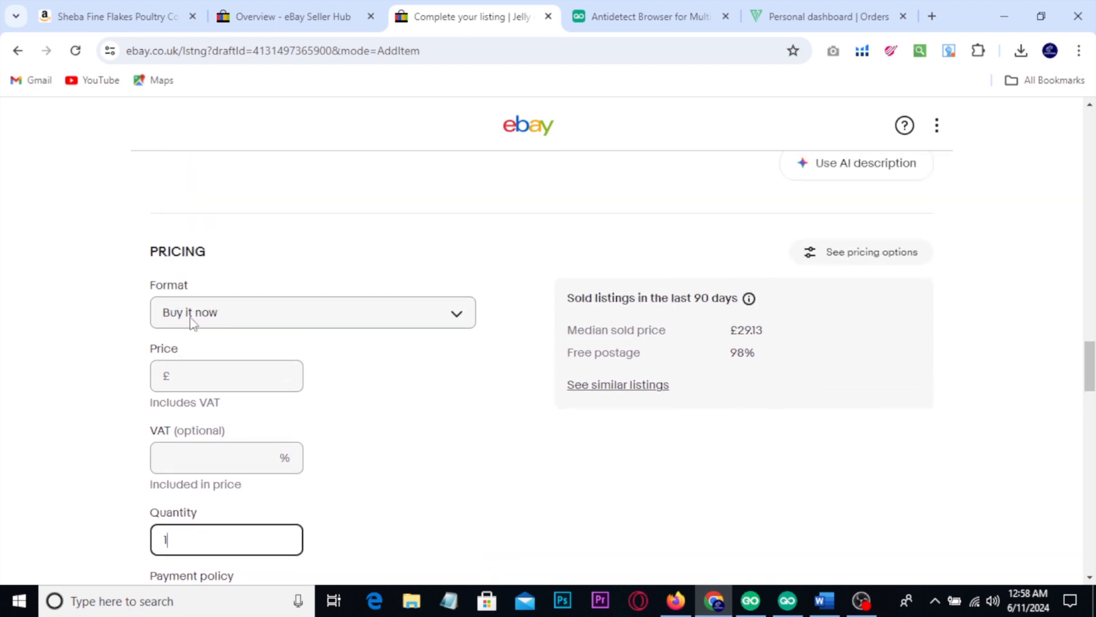
Step: Show the Auction and Buy it now pricing formats with red annotations, and keep Buy it now as the format
click(221, 312)
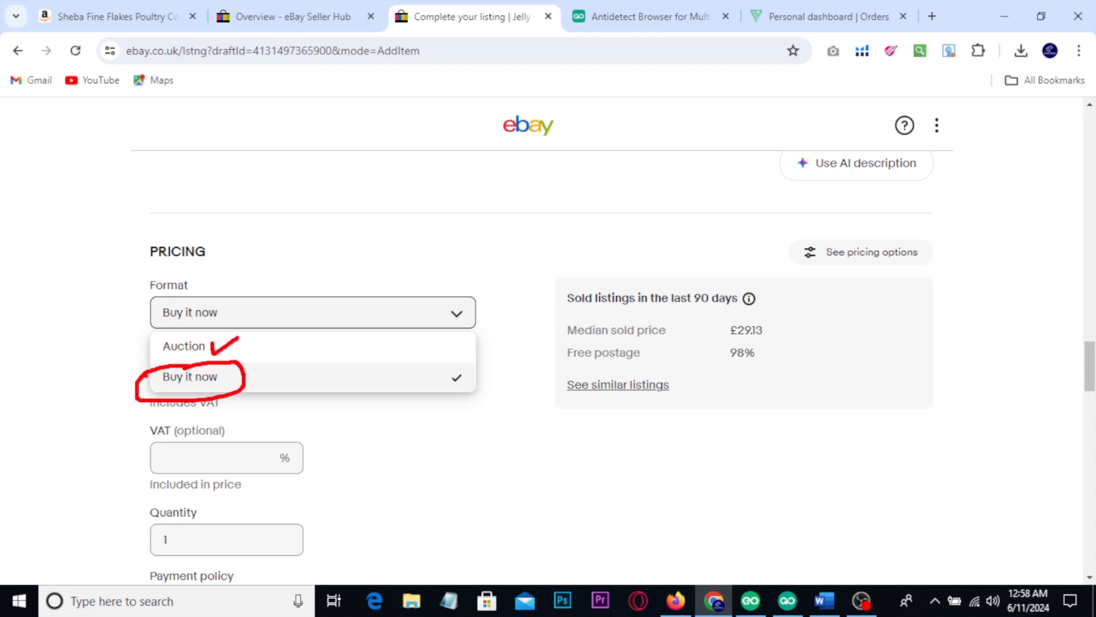
drag(116, 353, 139, 331)
key(Escape)
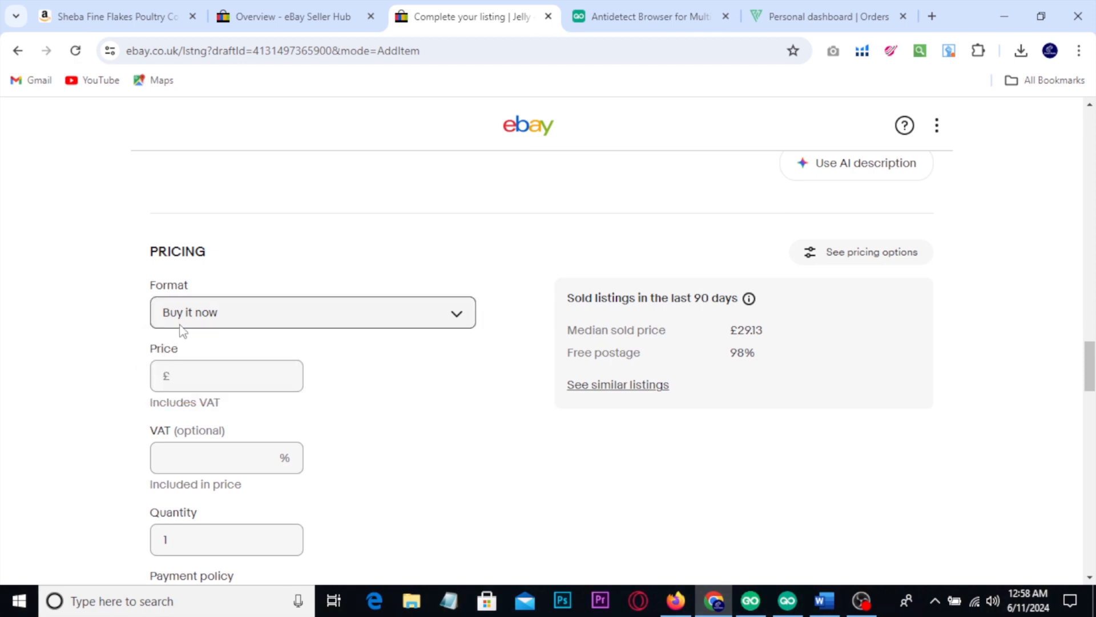
scroll(186, 322, down, 1)
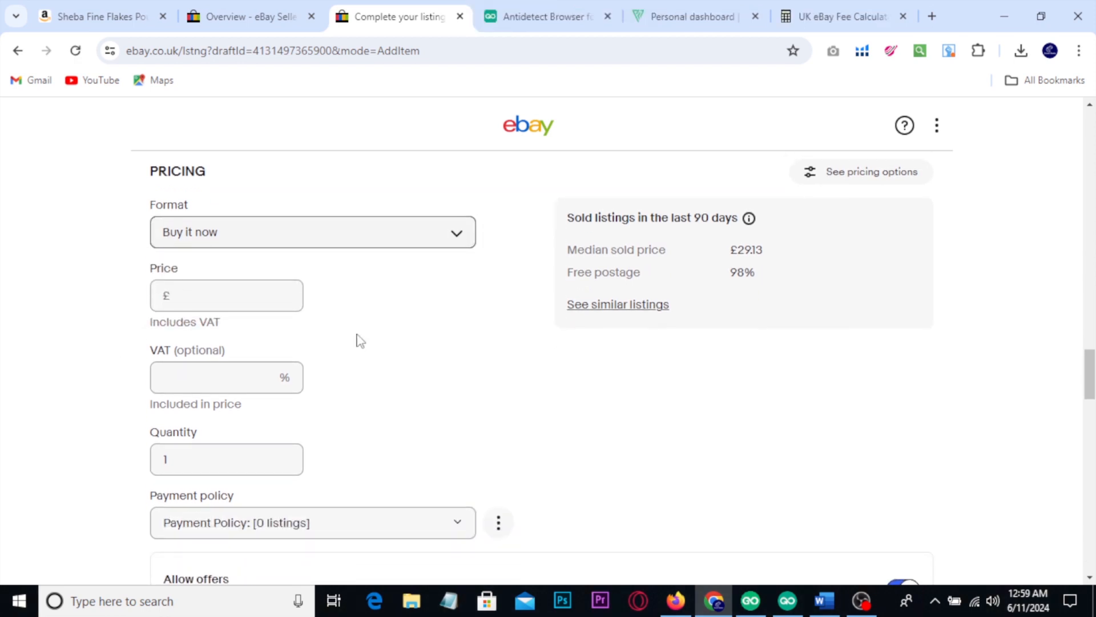
Step: Compare the item cost in the UK eBay Fee Calculator with the product's price on the Amazon page
click(858, 8)
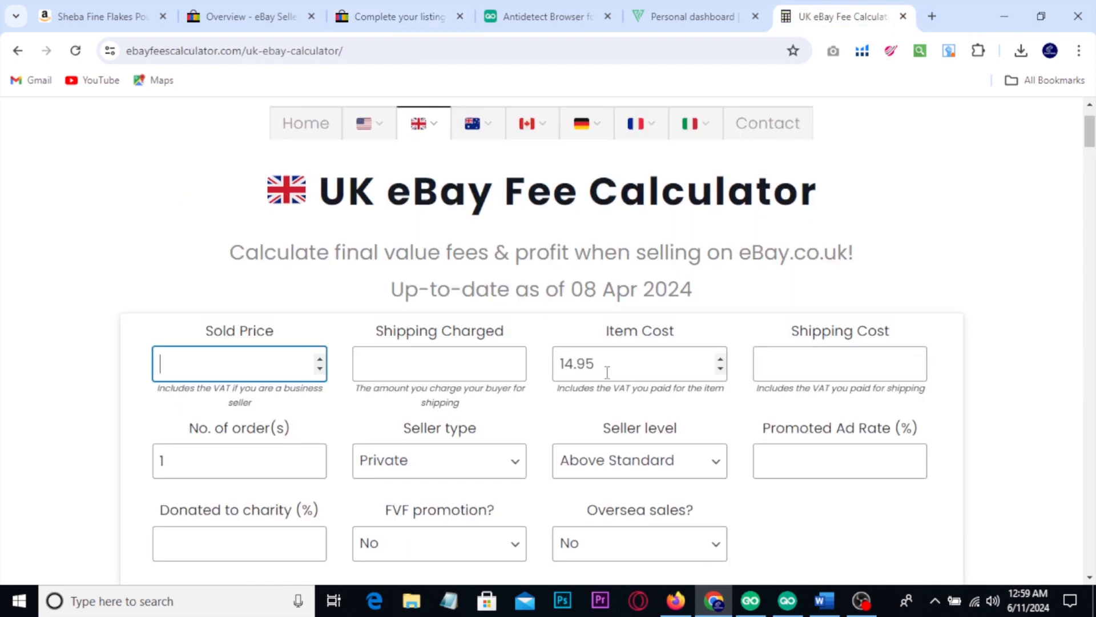
drag(607, 372, 544, 378)
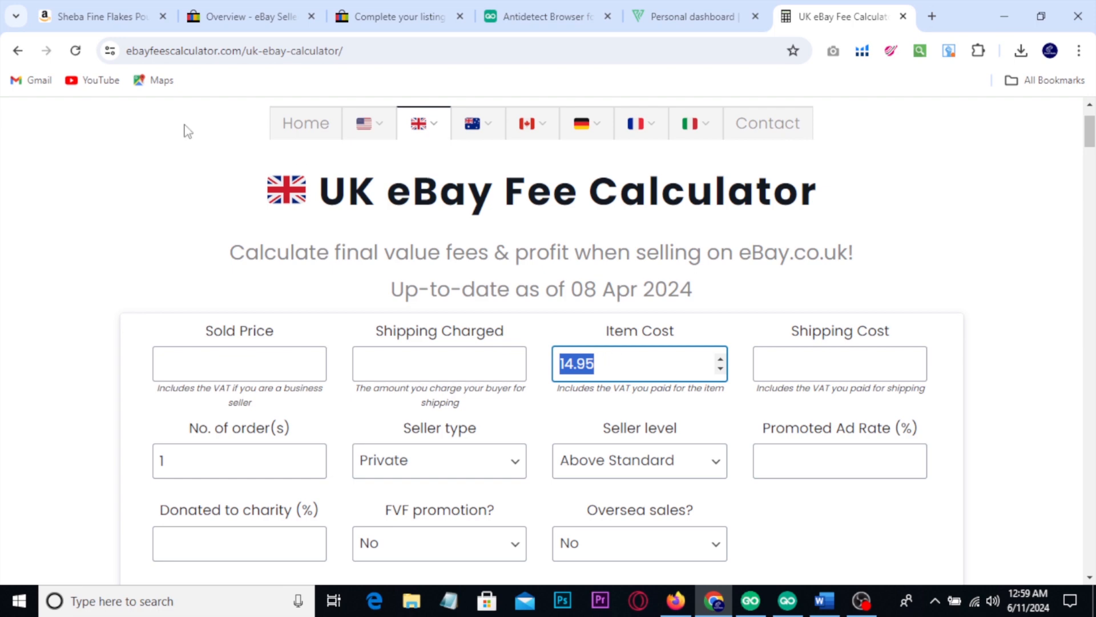
click(103, 16)
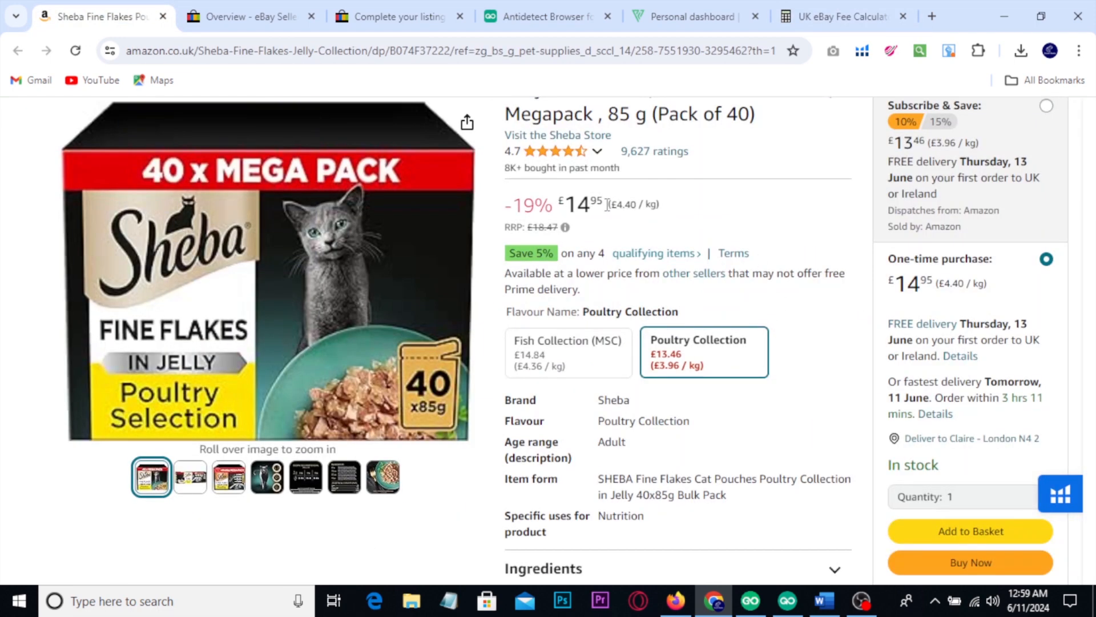
drag(607, 203, 561, 204)
click(828, 16)
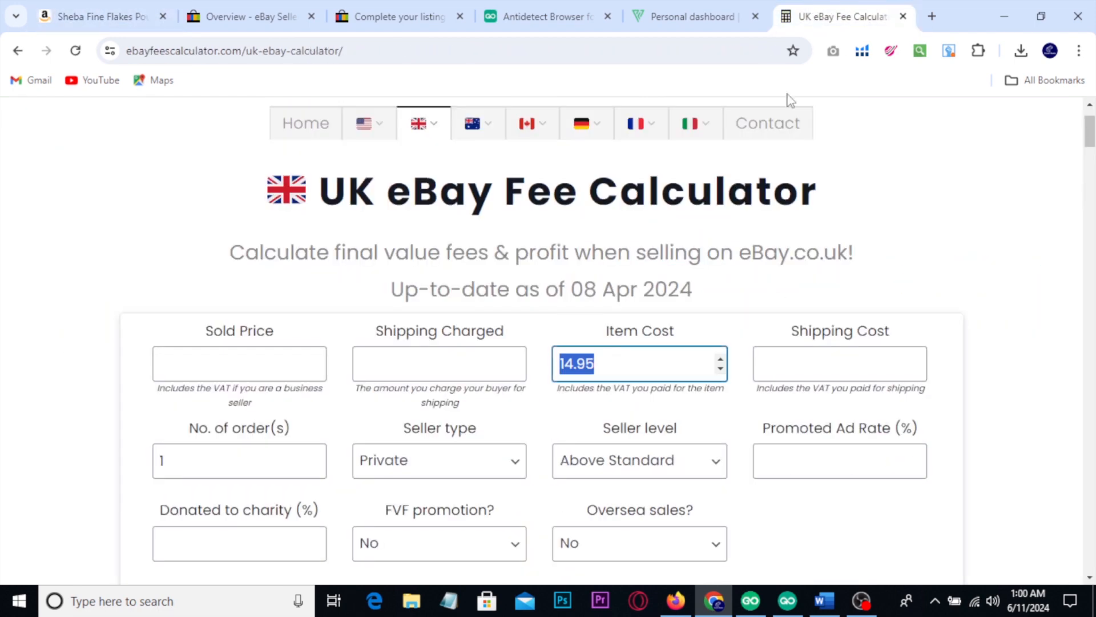
click(133, 287)
drag(619, 366, 546, 369)
Step: Set the sold price to 21.49 in the fee calculator, and mark the total profit with a red box and a tick
scroll(545, 372, down, 1)
click(191, 286)
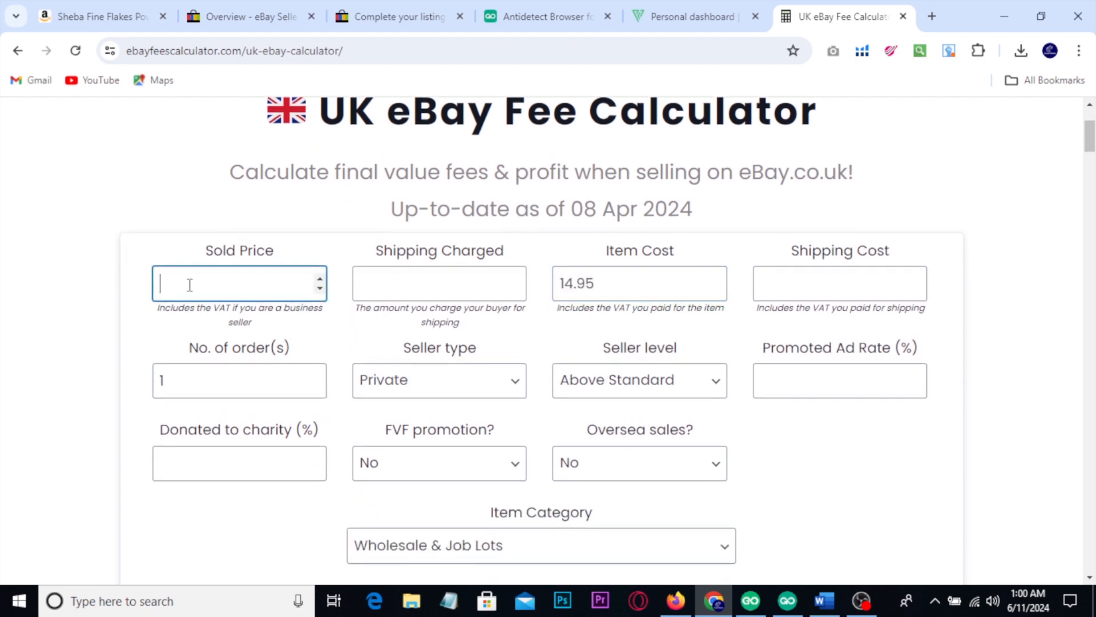
text(21.49)
click(98, 207)
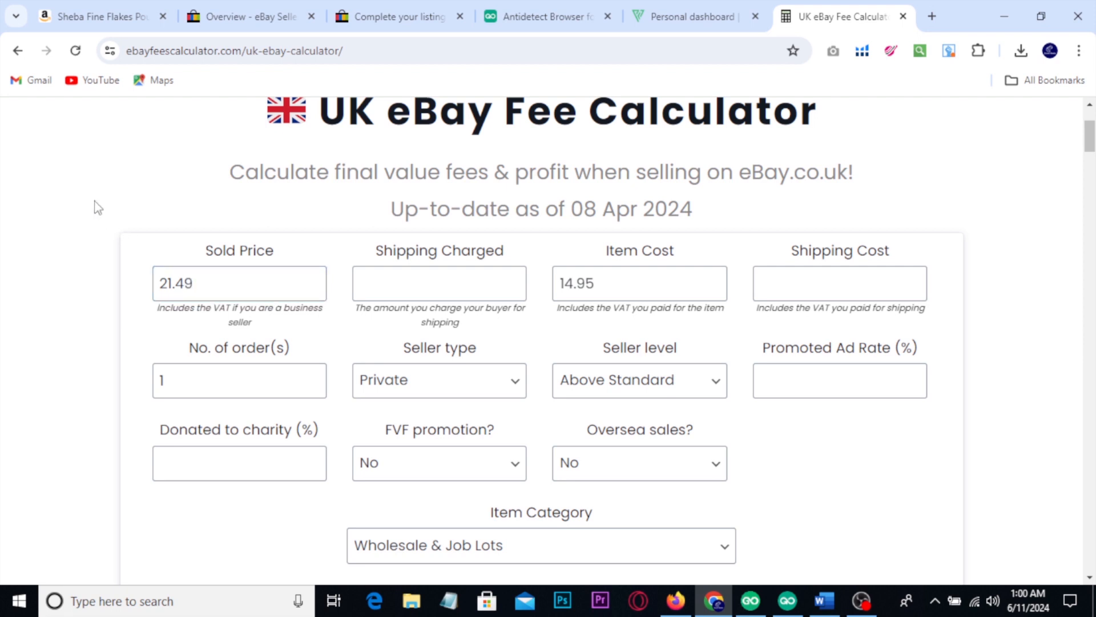
scroll(98, 209, down, 2)
scroll(98, 209, down, 4)
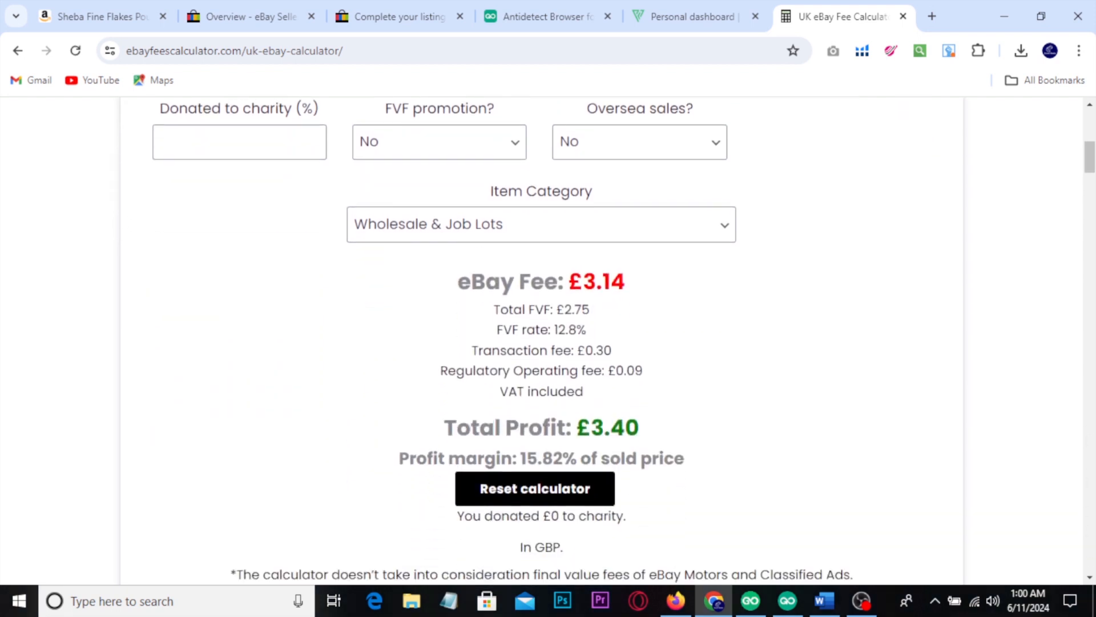
mouse_move(568, 405)
mouse_down()
mouse_move(628, 450)
mouse_move(674, 449)
mouse_move(750, 403)
mouse_up()
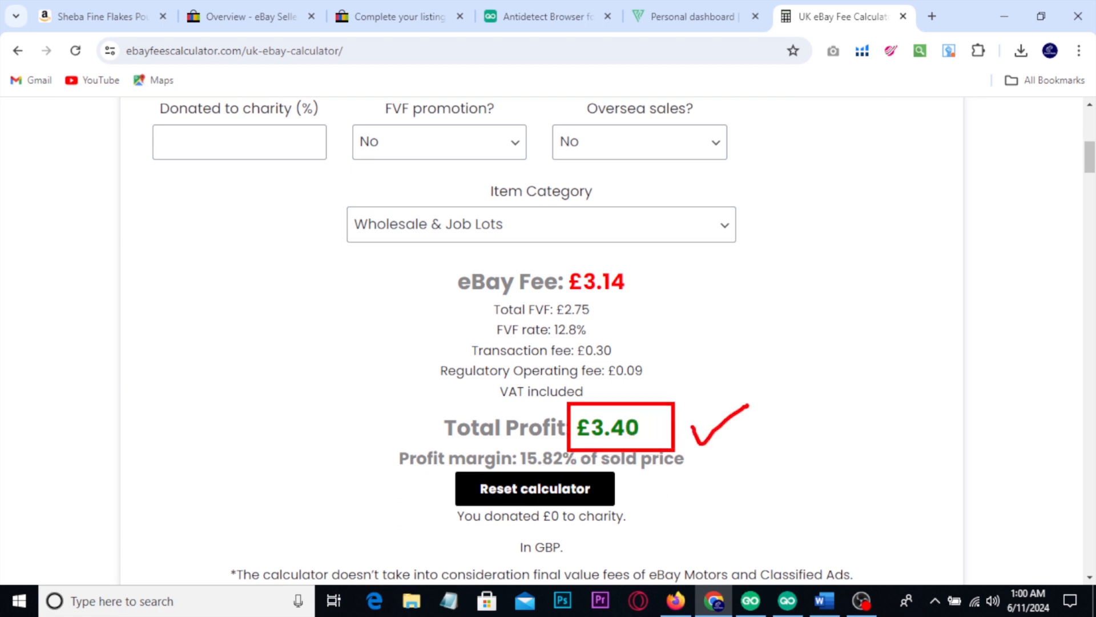
Step: Set the promoted ad rate to 5% and mark the recalculated total profit with a red box
scroll(751, 412, up, 4)
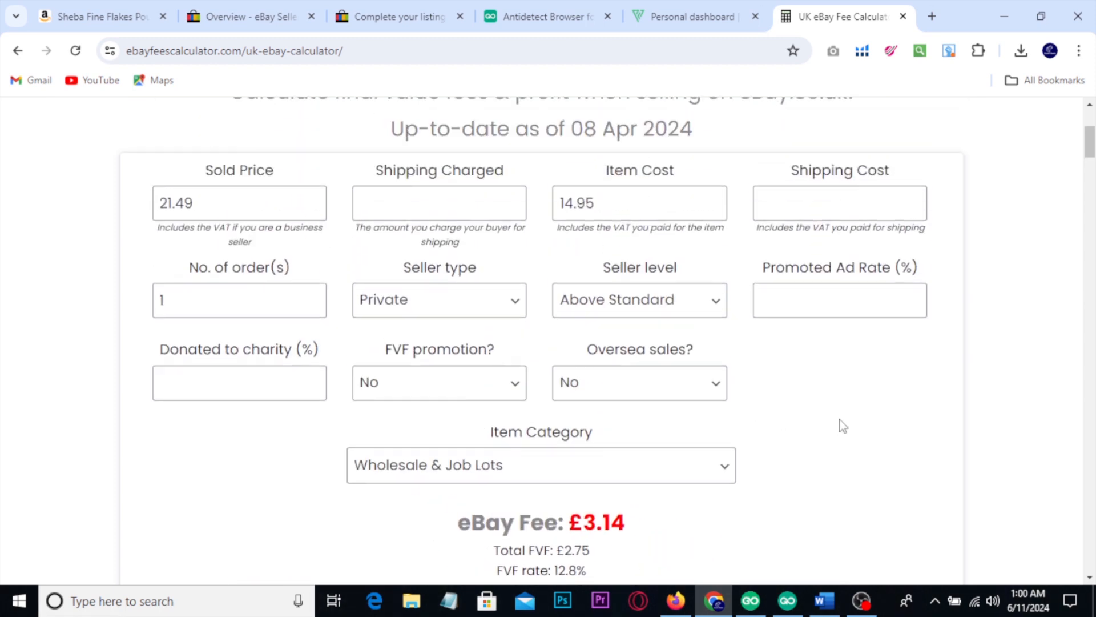
click(791, 299)
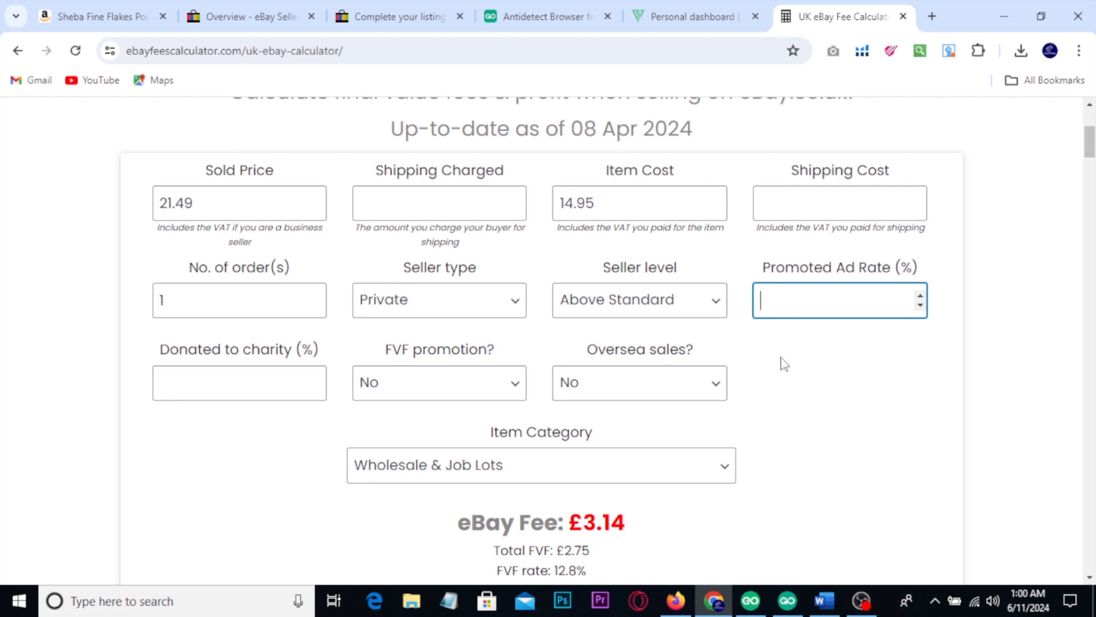
text(5)
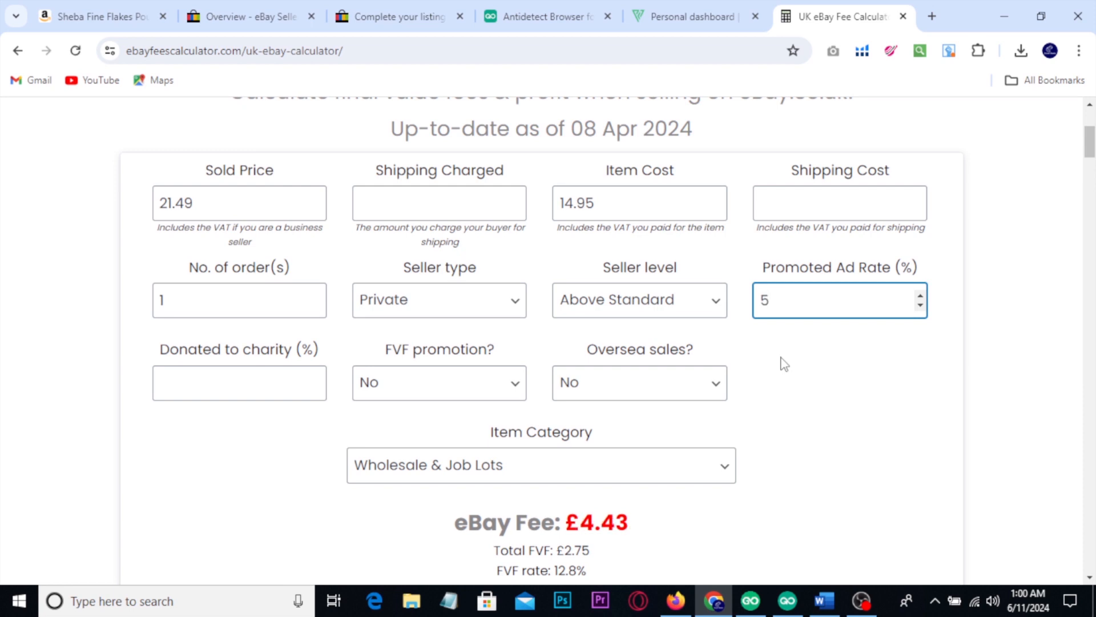
click(784, 364)
scroll(784, 363, down, 4)
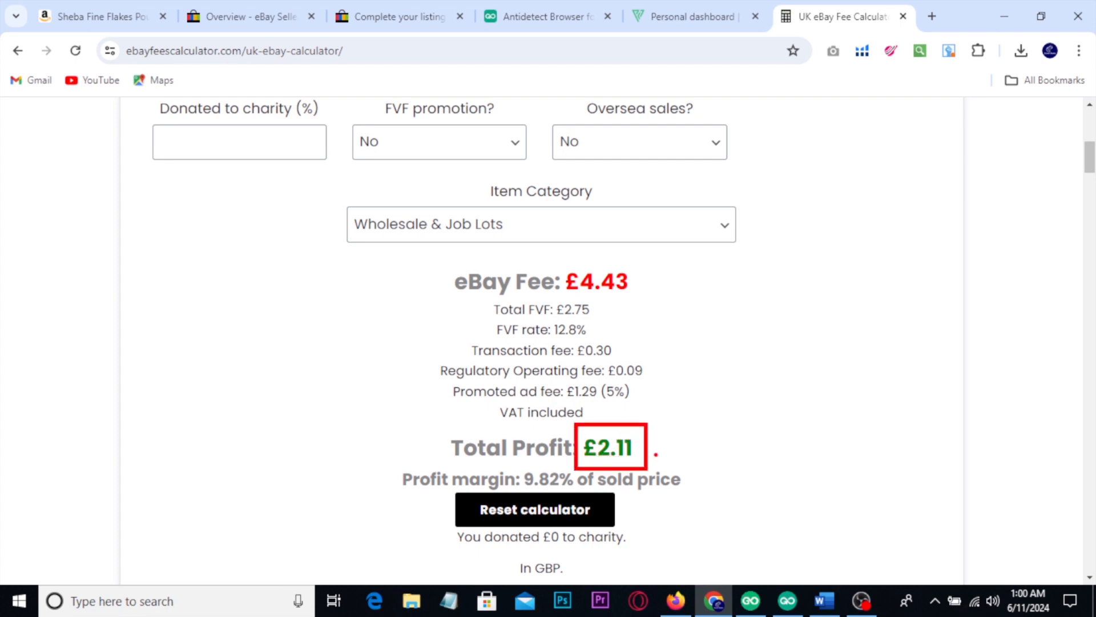
Step: Set the promoted ad rate to 2% in the fee calculator
scroll(830, 455, up, 5)
click(786, 379)
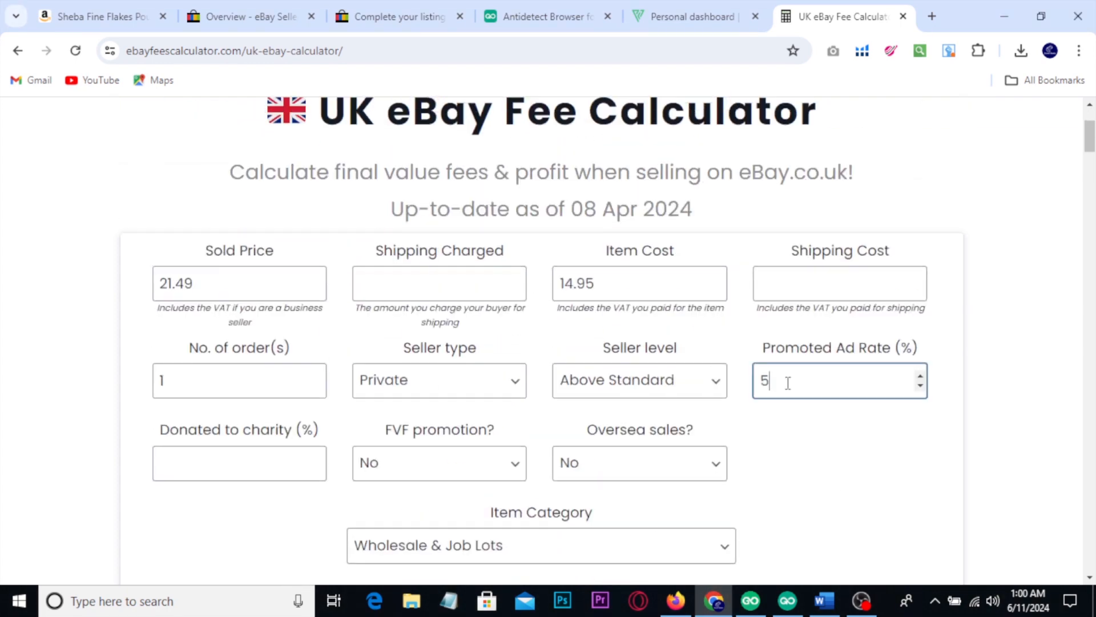
drag(786, 379, 756, 383)
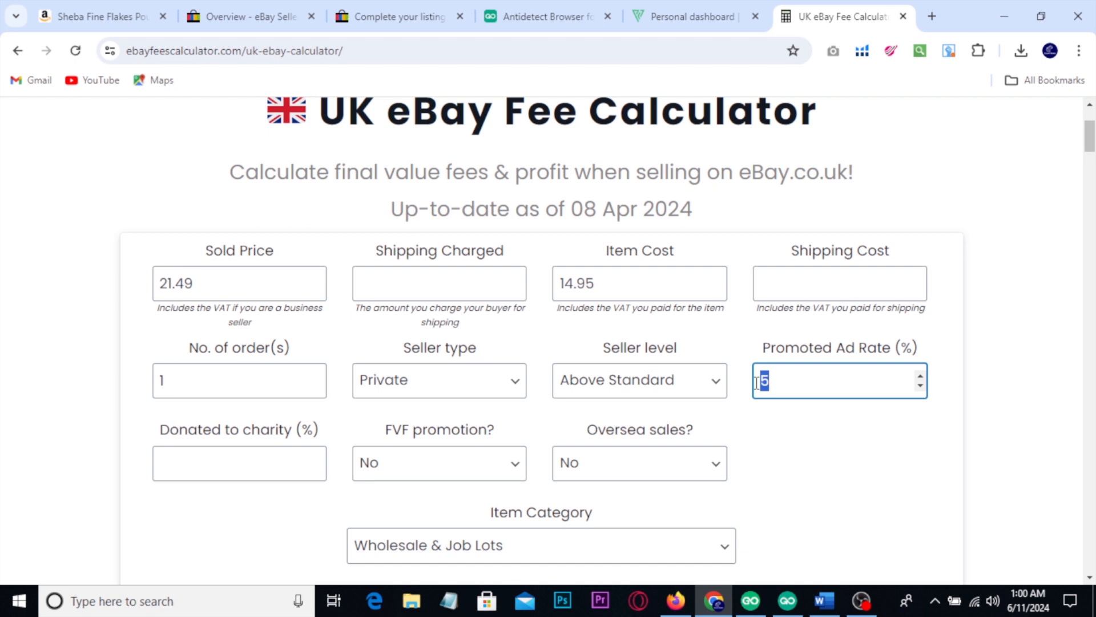
text(2)
click(765, 437)
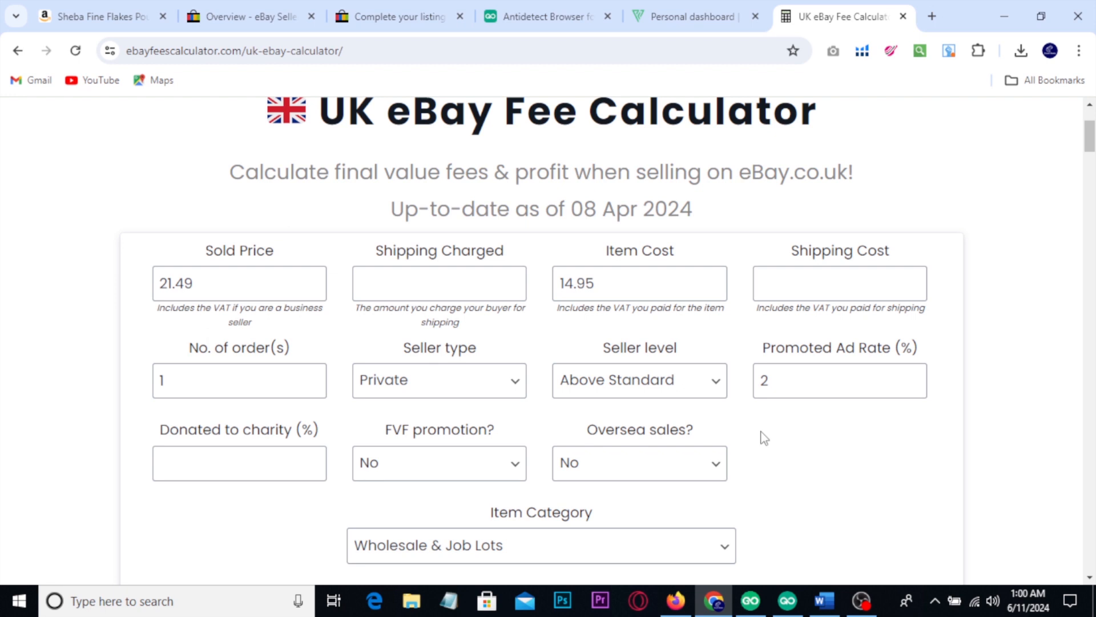
Step: Set the promoted ad rate back to 5% and highlight the recalculated total profit
double_click(766, 386)
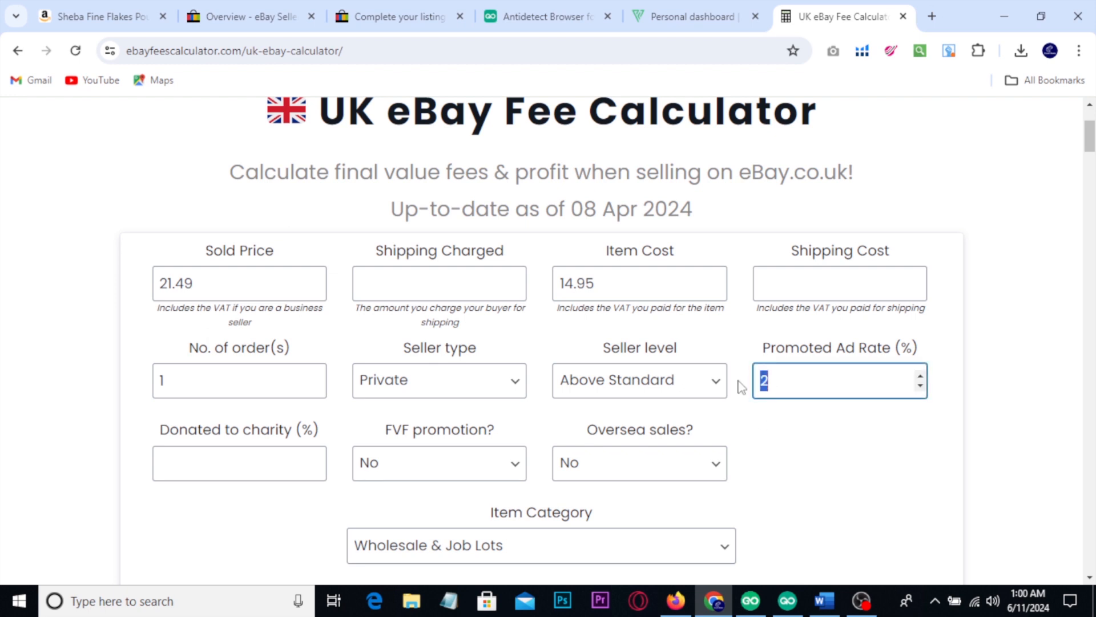
text(5)
click(795, 440)
scroll(796, 444, down, 7)
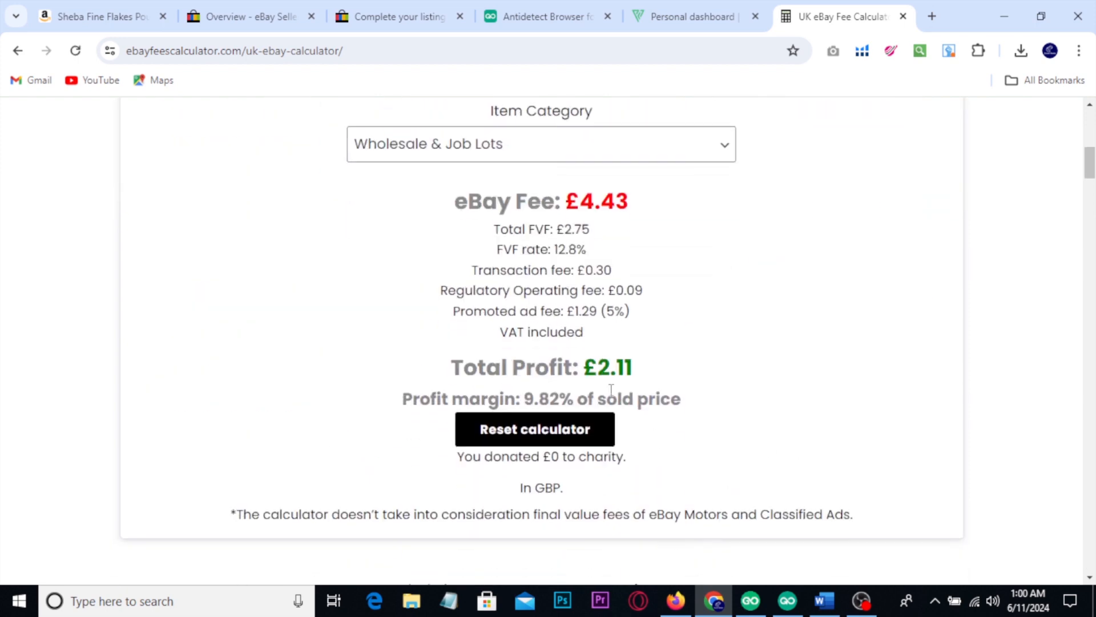
drag(597, 369, 634, 370)
scroll(777, 386, up, 2)
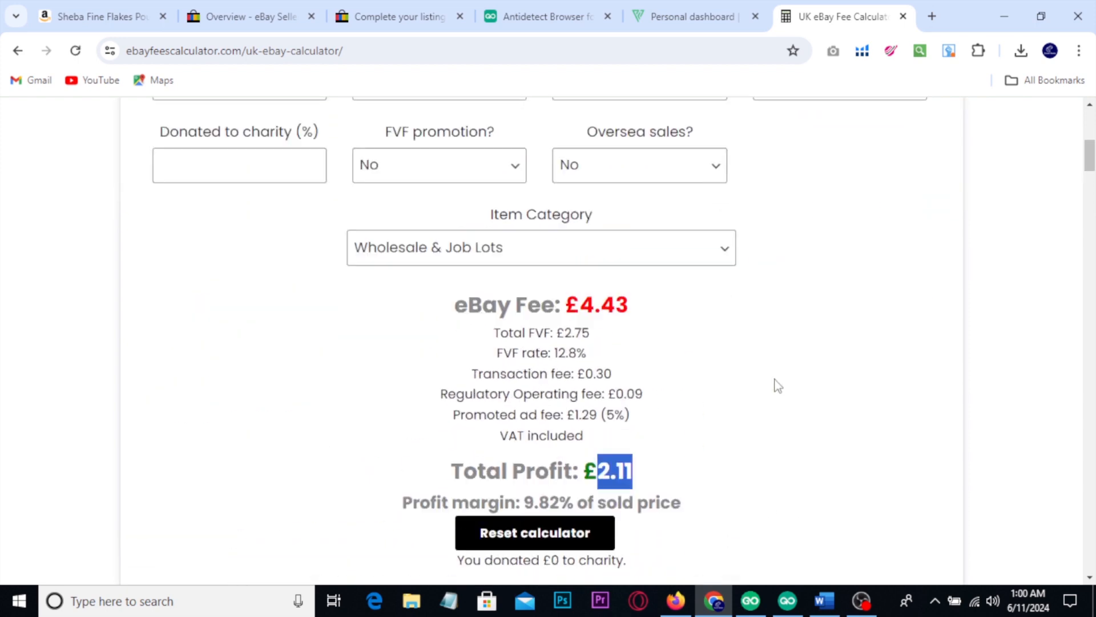
scroll(777, 386, up, 1)
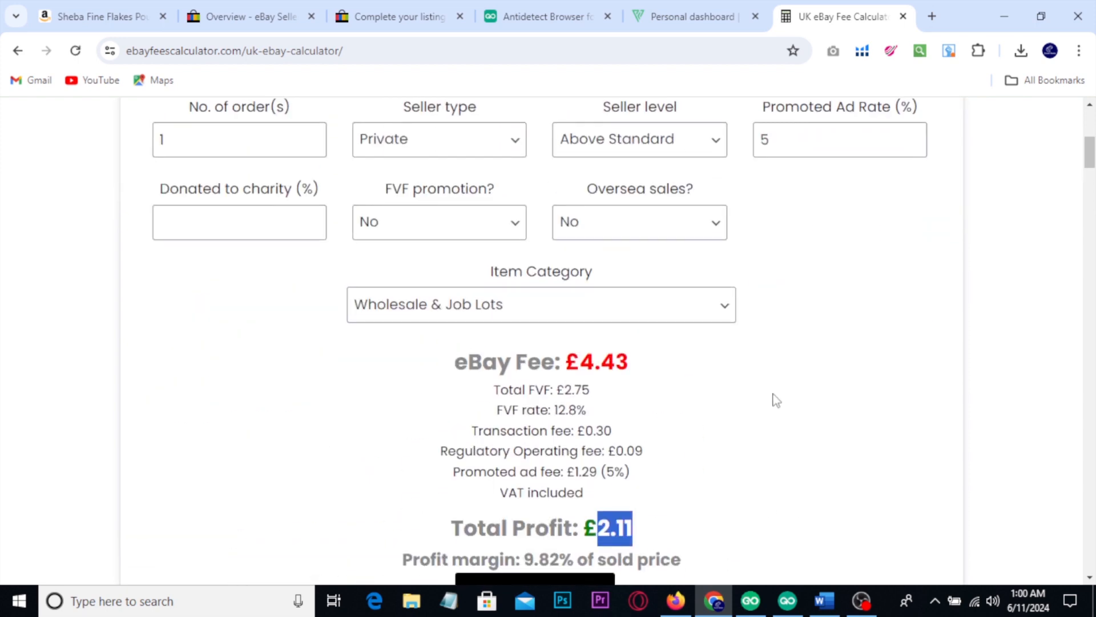
scroll(776, 400, up, 3)
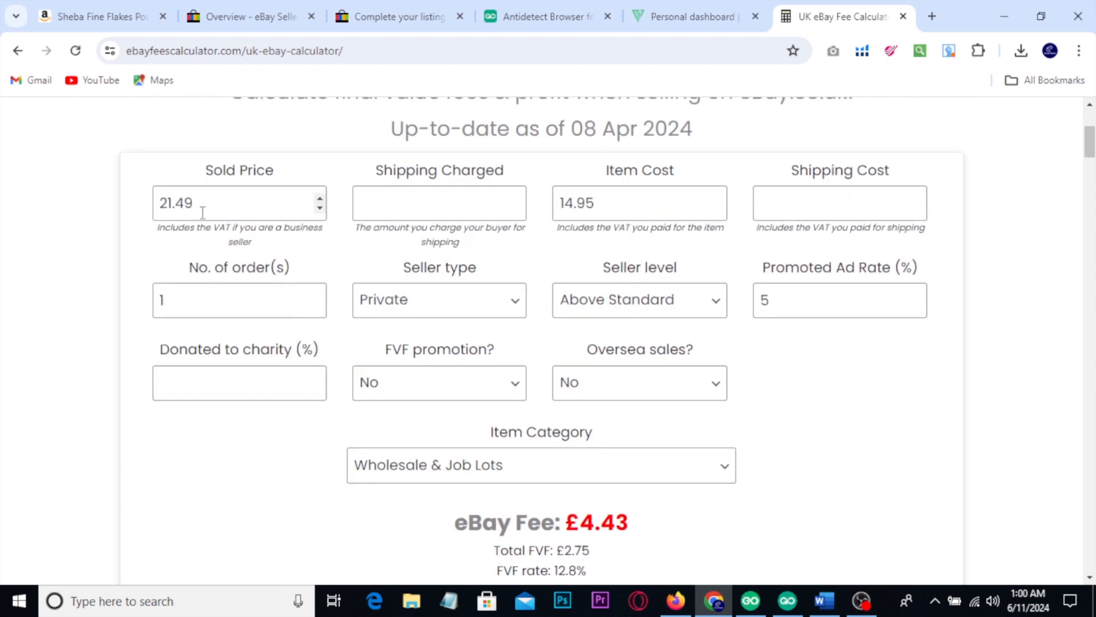
Step: Copy the sold price of 21.49 from the fee calculator into the price of the eBay listing
drag(202, 212, 150, 213)
key(ctrl+c)
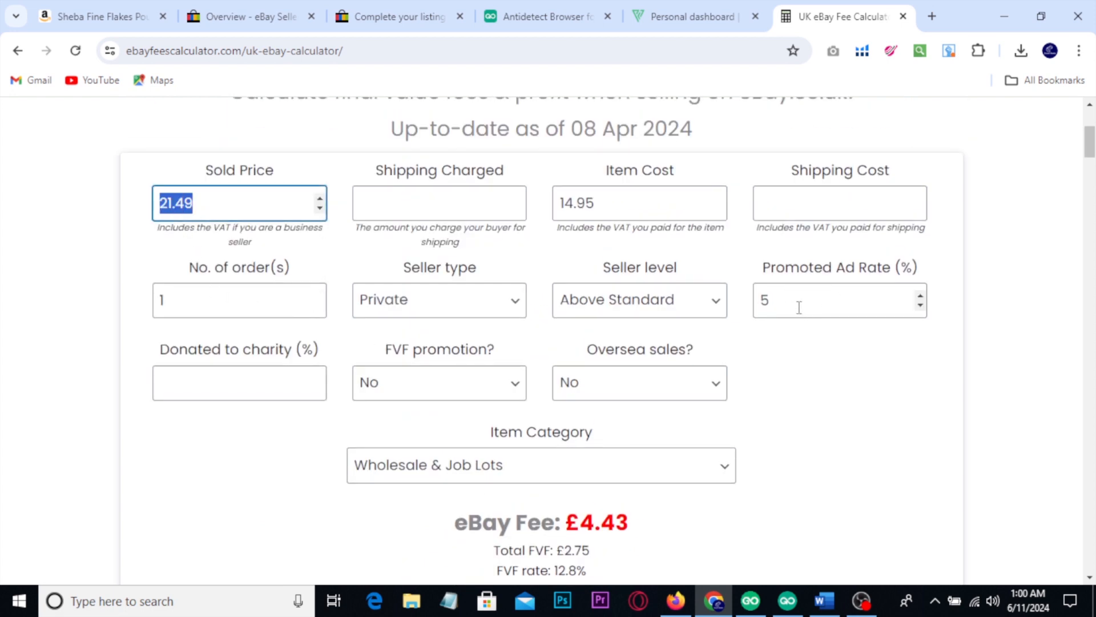
click(366, 12)
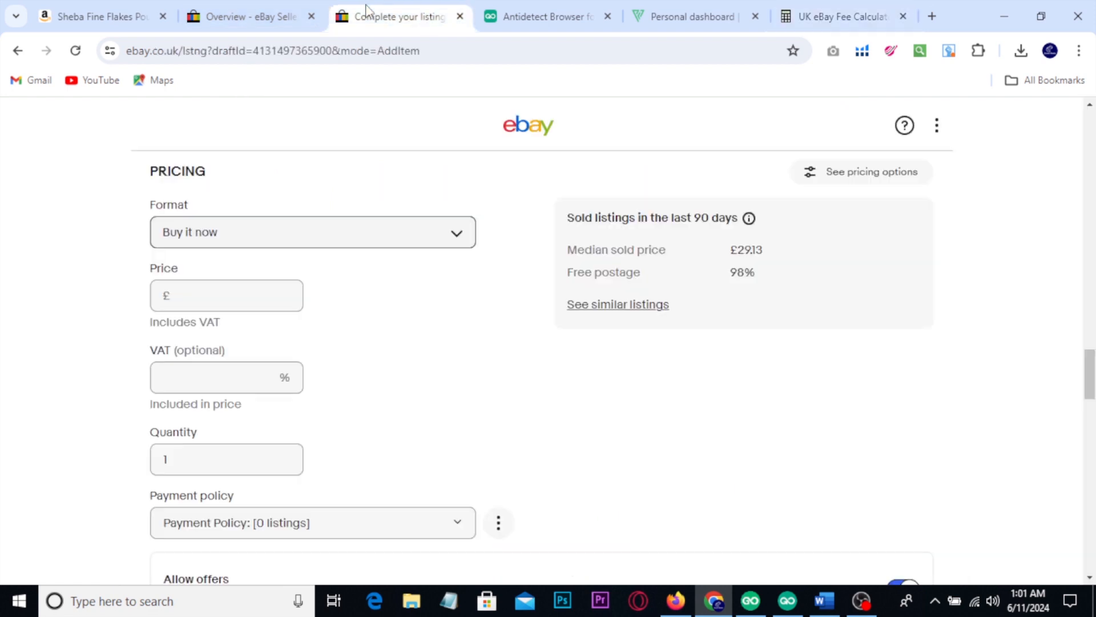
click(182, 295)
key(ctrl+v)
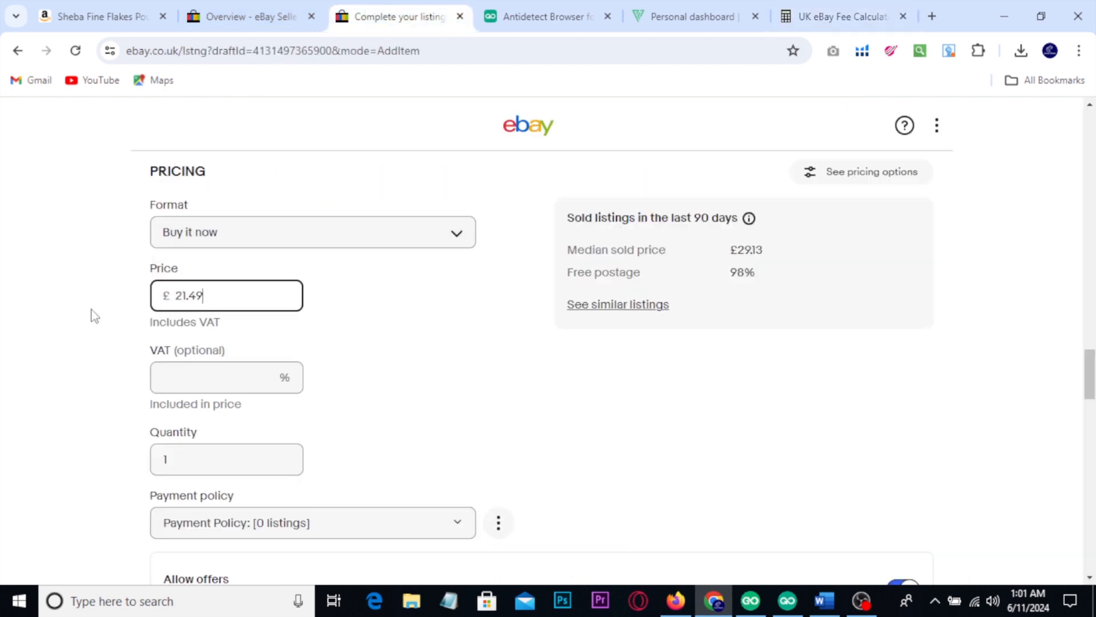
click(95, 315)
Step: Turn off Allow offers for the listing
scroll(97, 314, down, 7)
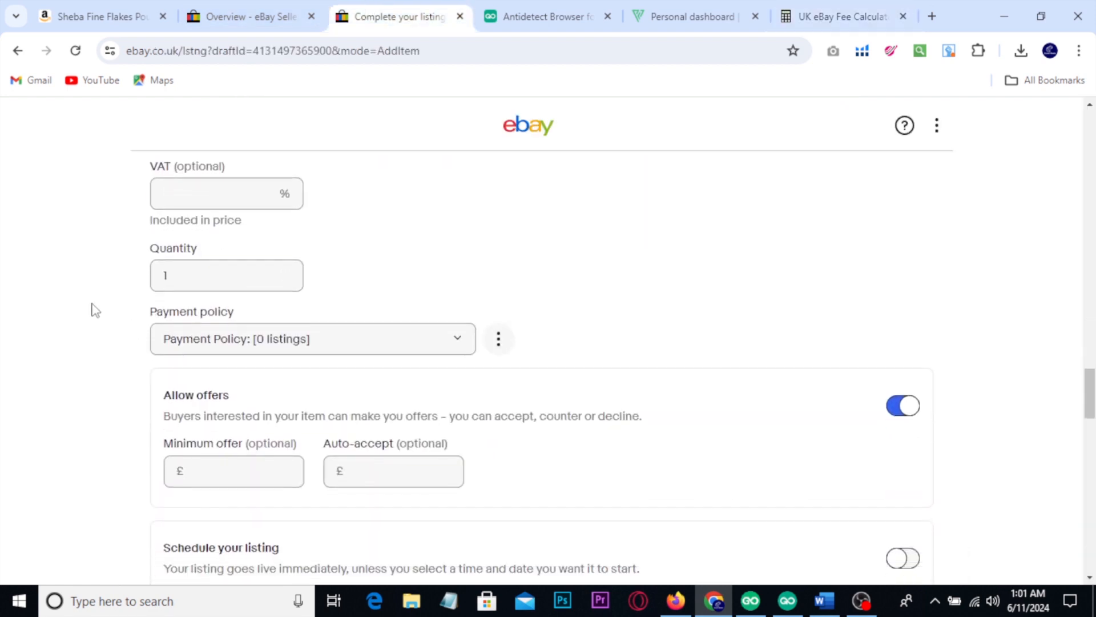
scroll(107, 308, down, 1)
scroll(106, 308, up, 2)
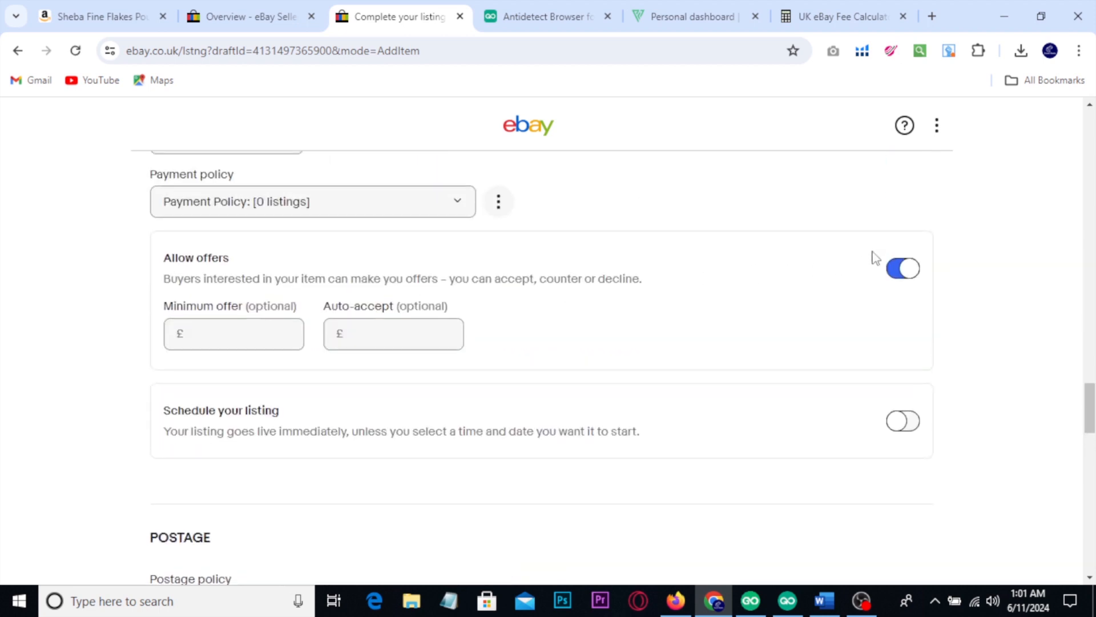
click(895, 269)
Step: Show the Promoted Listings ad rate and campaign daily budget options with red annotations, and clear the markings
scroll(857, 282, down, 1)
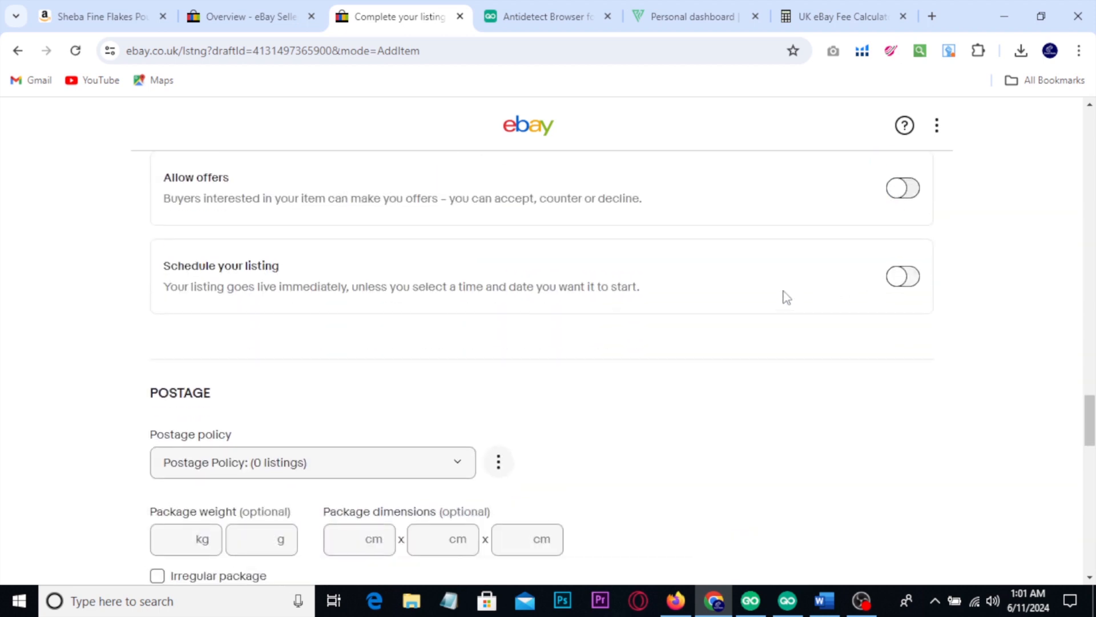
scroll(765, 300, down, 2)
scroll(762, 293, down, 2)
scroll(761, 293, up, 2)
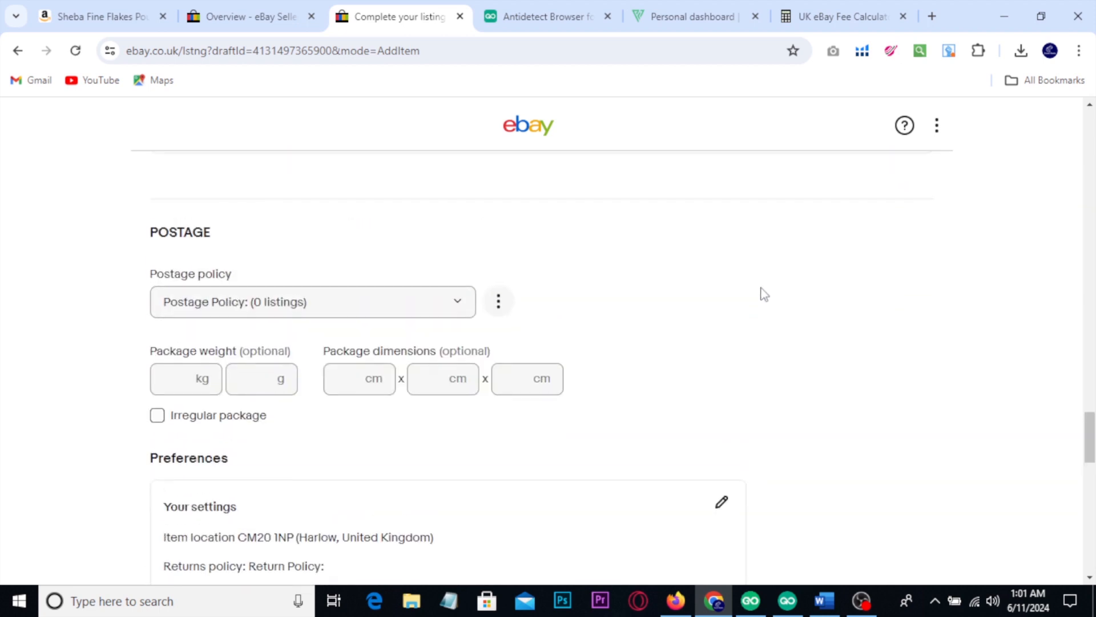
scroll(761, 293, down, 7)
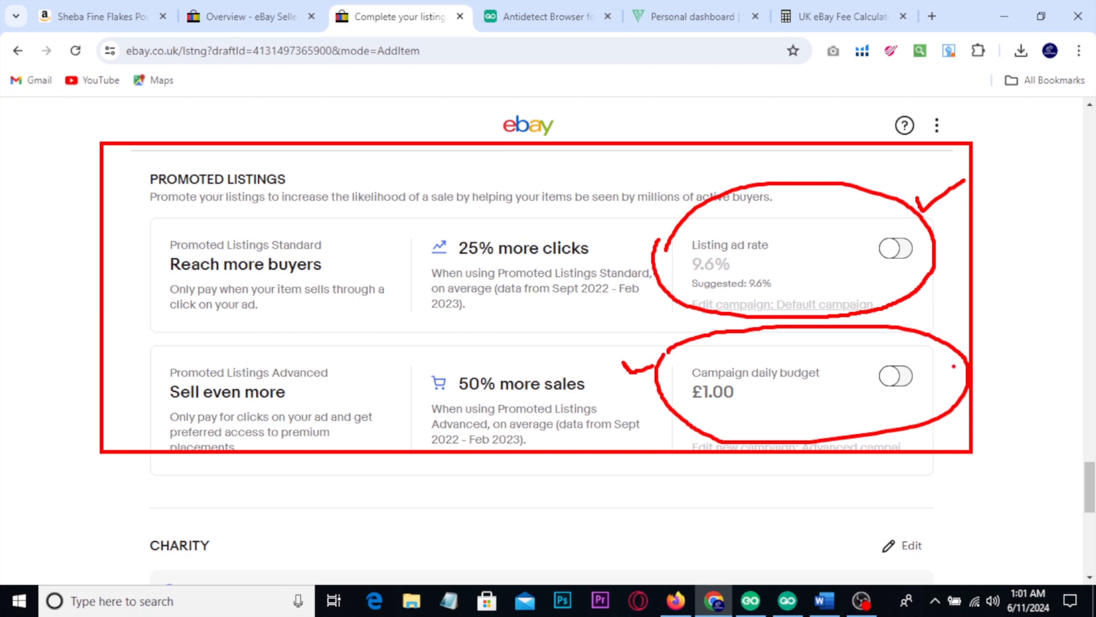
drag(953, 366, 1018, 345)
drag(972, 524, 929, 469)
drag(917, 493, 952, 471)
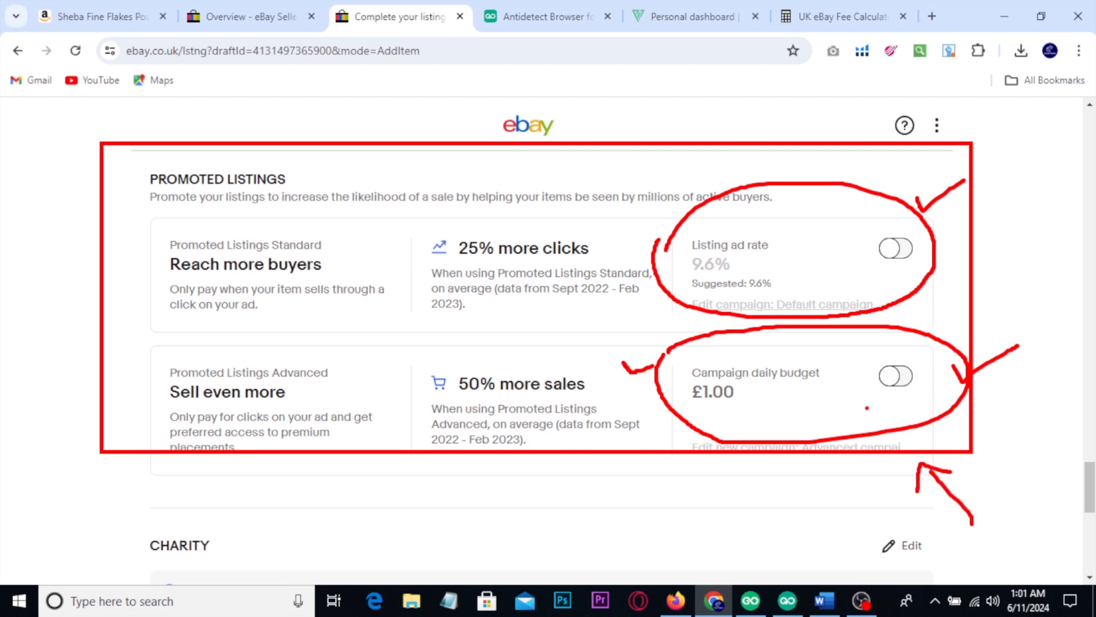
key(Escape)
Step: Enable Promoted Listings Standard for the listing and set its listing ad rate to 5%
click(895, 252)
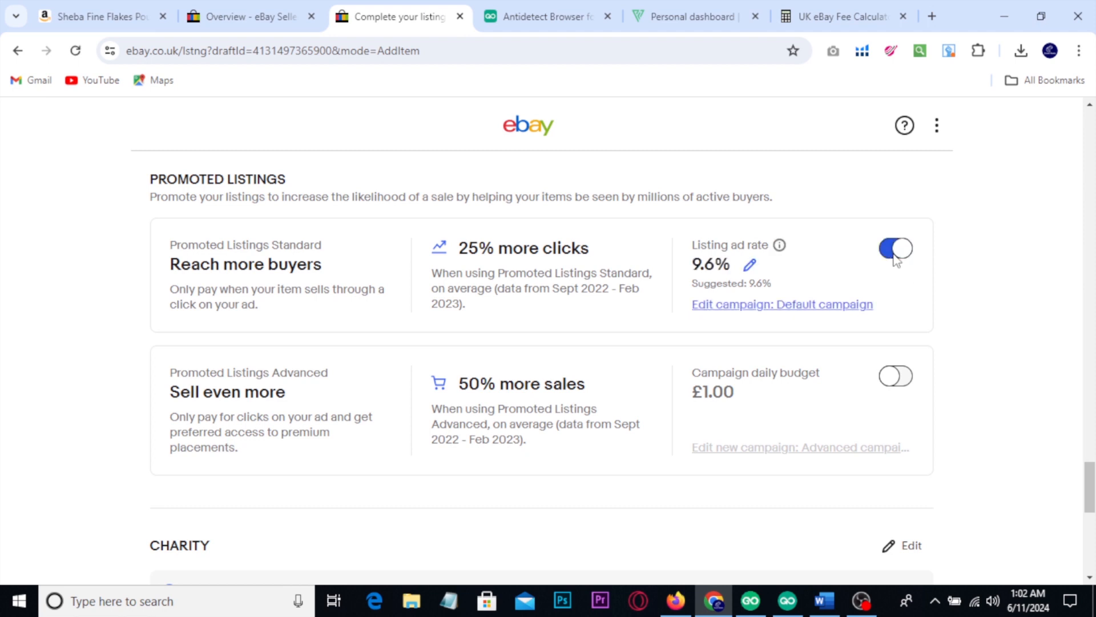
click(750, 265)
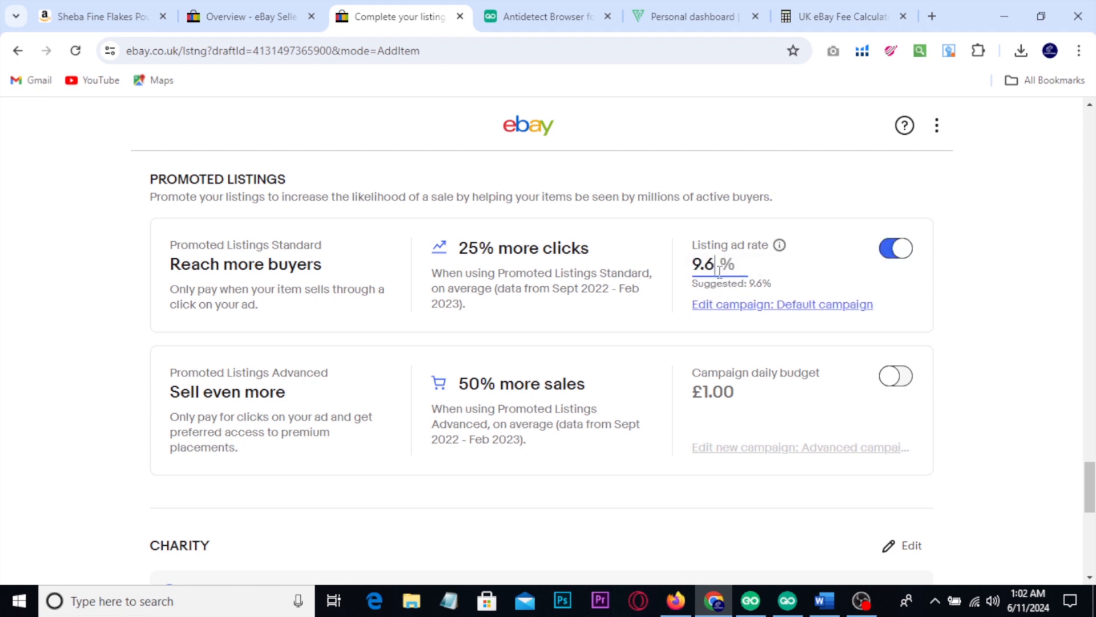
drag(719, 271, 689, 265)
text(5)
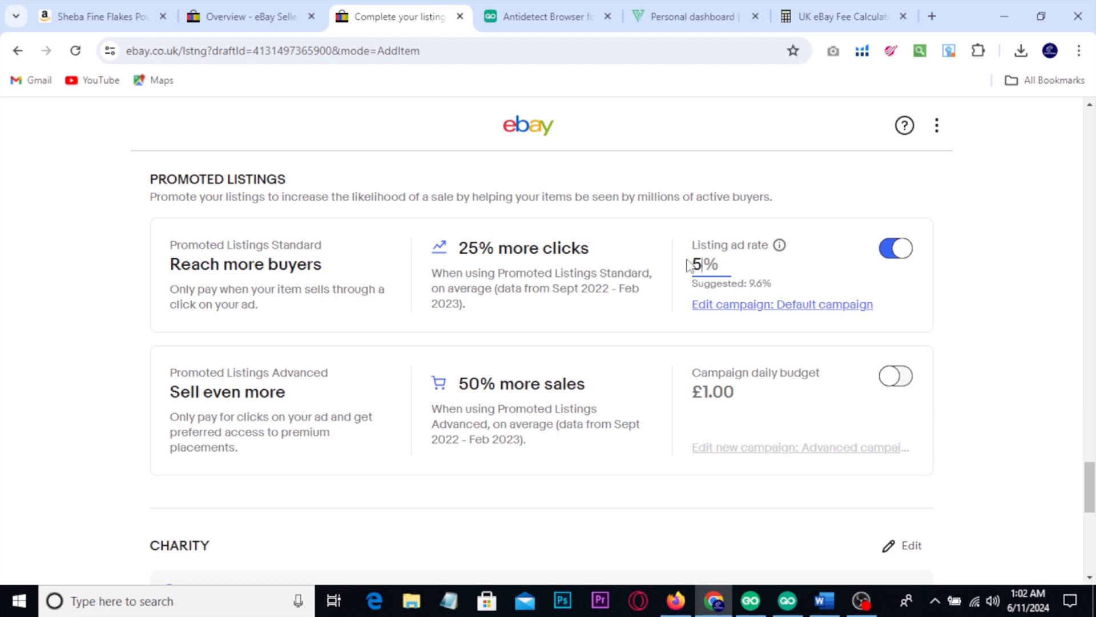
click(973, 262)
Step: Mark the Postage section and its postage policy with a red box and a tick, and clear the markings
scroll(979, 260, down, 1)
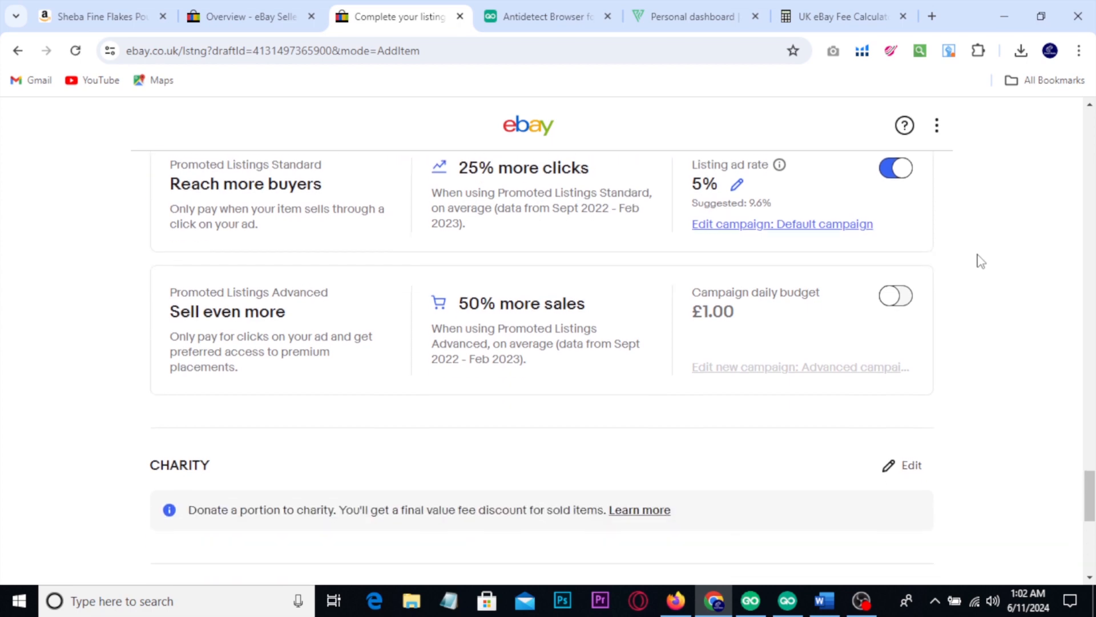
scroll(979, 260, up, 10)
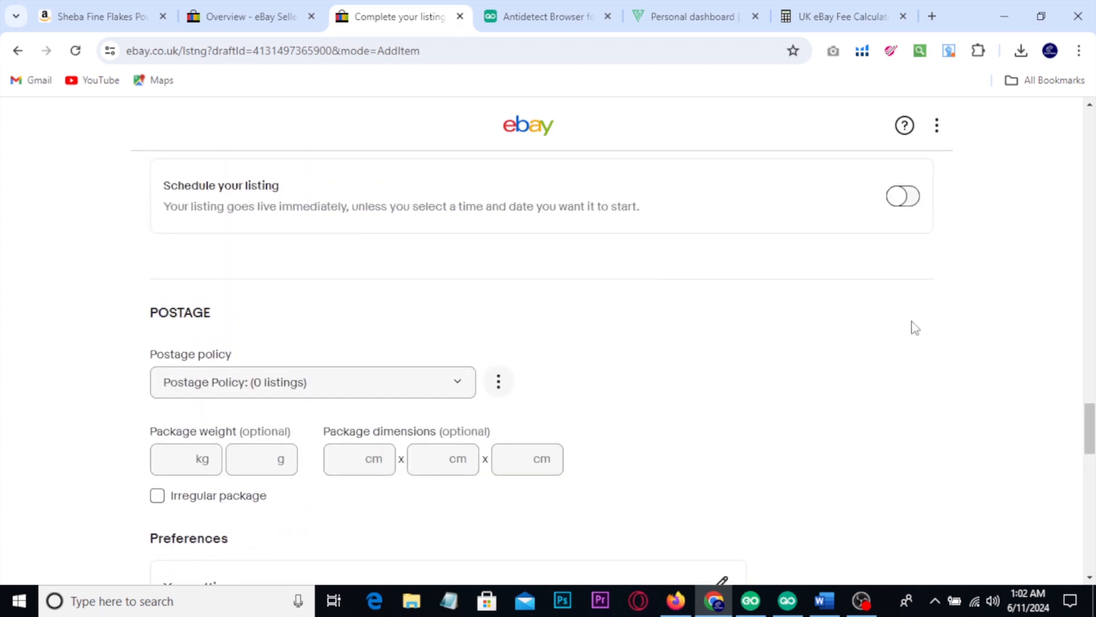
drag(115, 283, 538, 560)
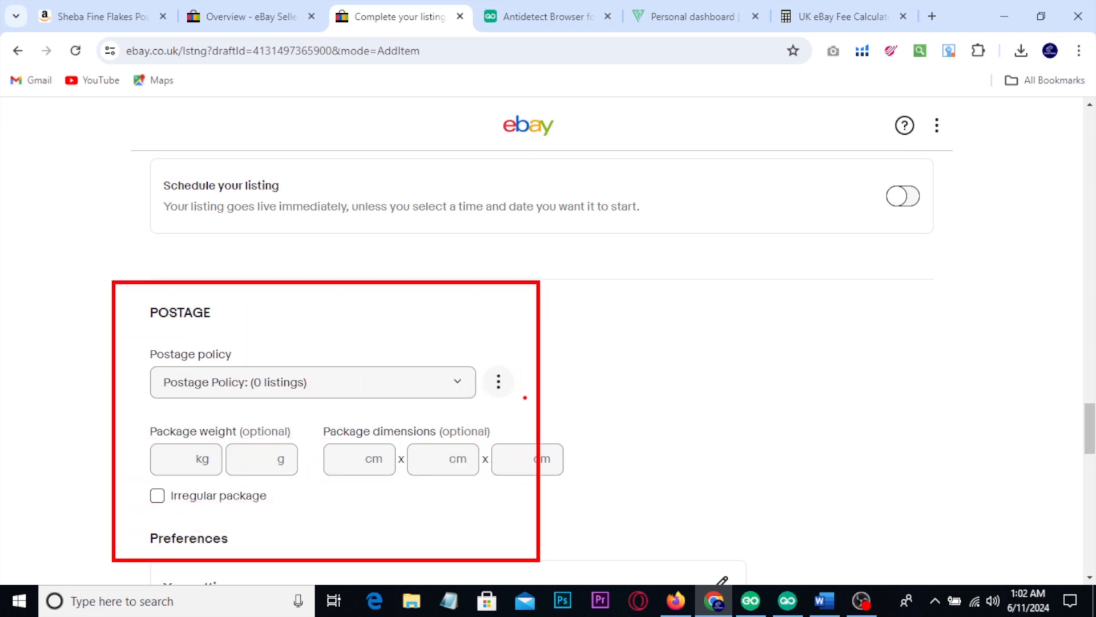
drag(525, 397, 585, 353)
key(Escape)
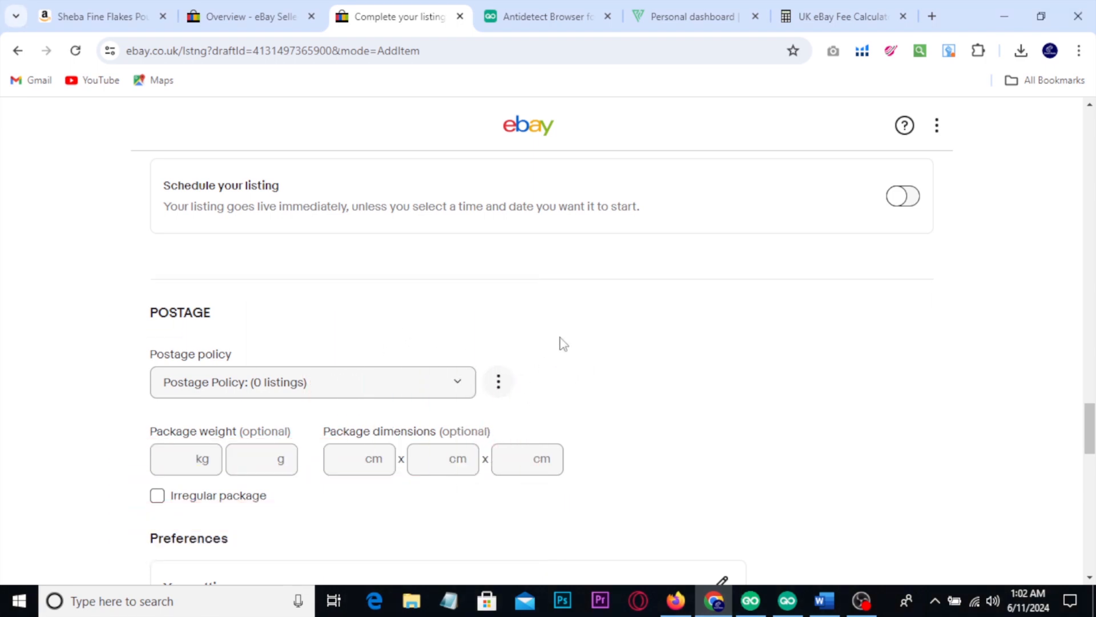
Step: Mark the listing fee and the List with displayed fees option with red boxes and ticks, and clear the markings
scroll(564, 343, down, 12)
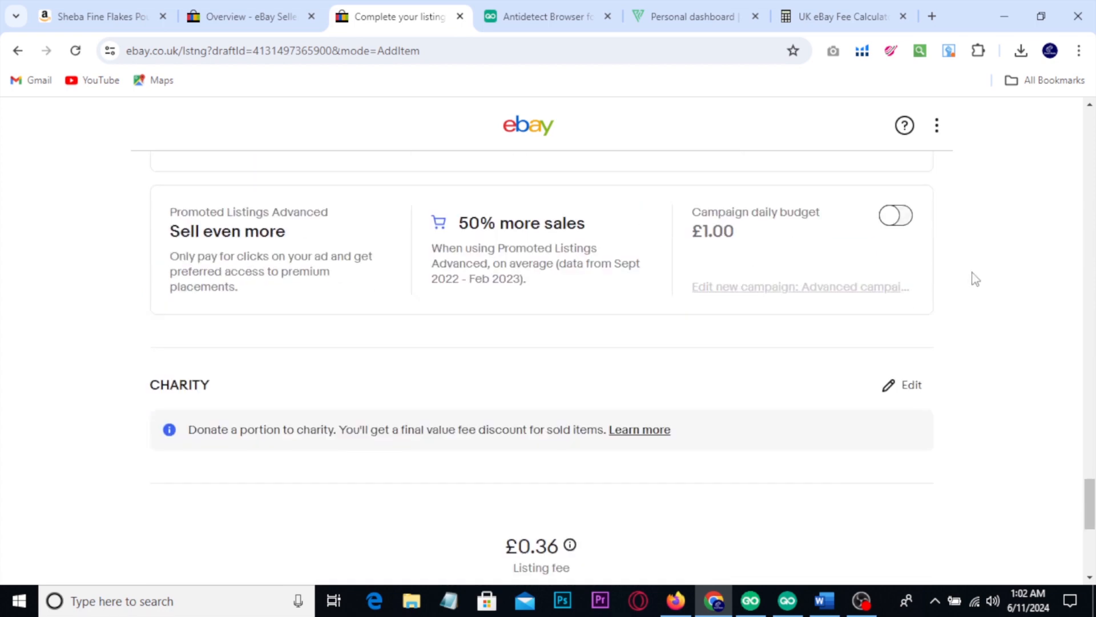
scroll(976, 279, down, 7)
scroll(937, 289, up, 3)
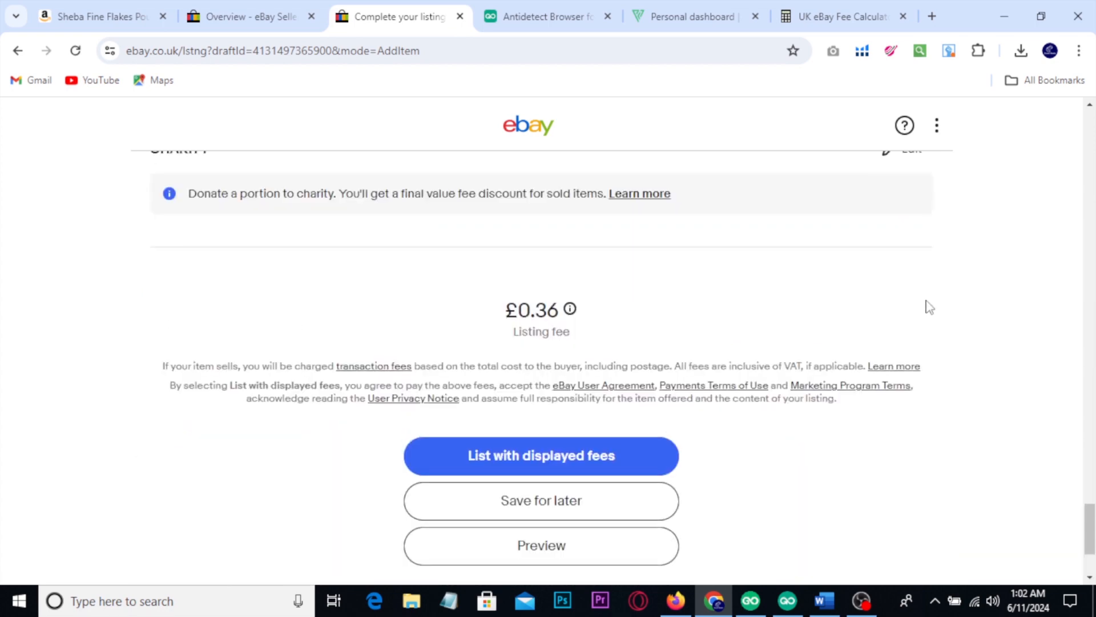
key(ctrl+2)
drag(484, 280, 628, 353)
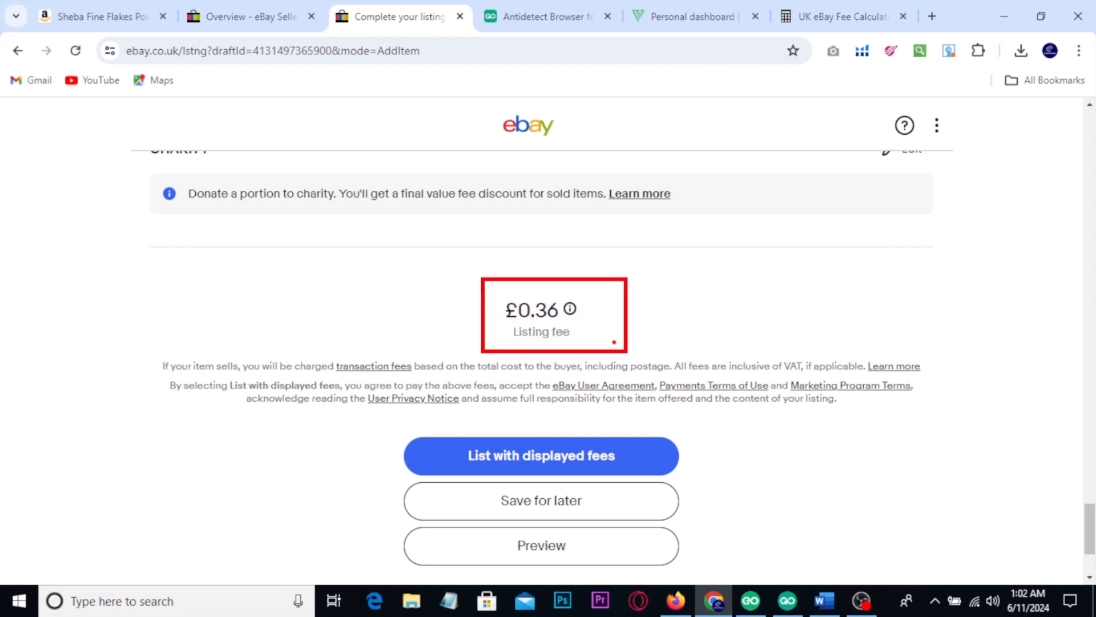
mouse_move(648, 316)
mouse_down()
mouse_move(657, 341)
mouse_move(700, 309)
mouse_up()
mouse_move(448, 425)
mouse_down()
mouse_move(544, 464)
mouse_move(722, 484)
mouse_up()
mouse_move(727, 455)
mouse_down()
mouse_move(734, 467)
mouse_move(779, 435)
mouse_up()
key(Escape)
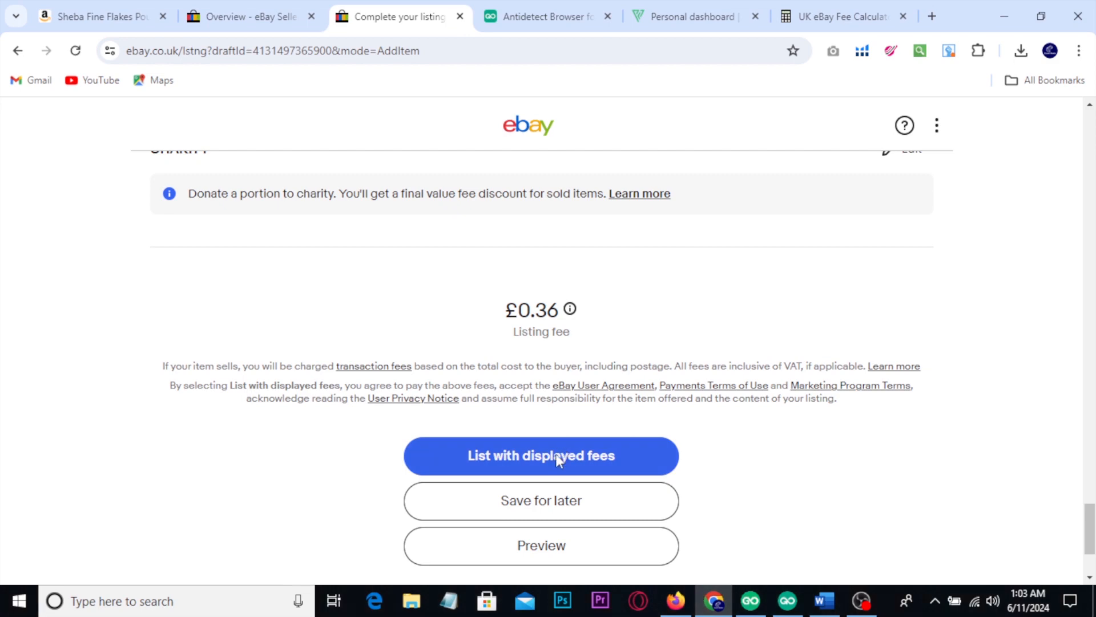
Step: Review the filled-in listing form from the promotion settings back up to the product photos
scroll(557, 458, up, 20)
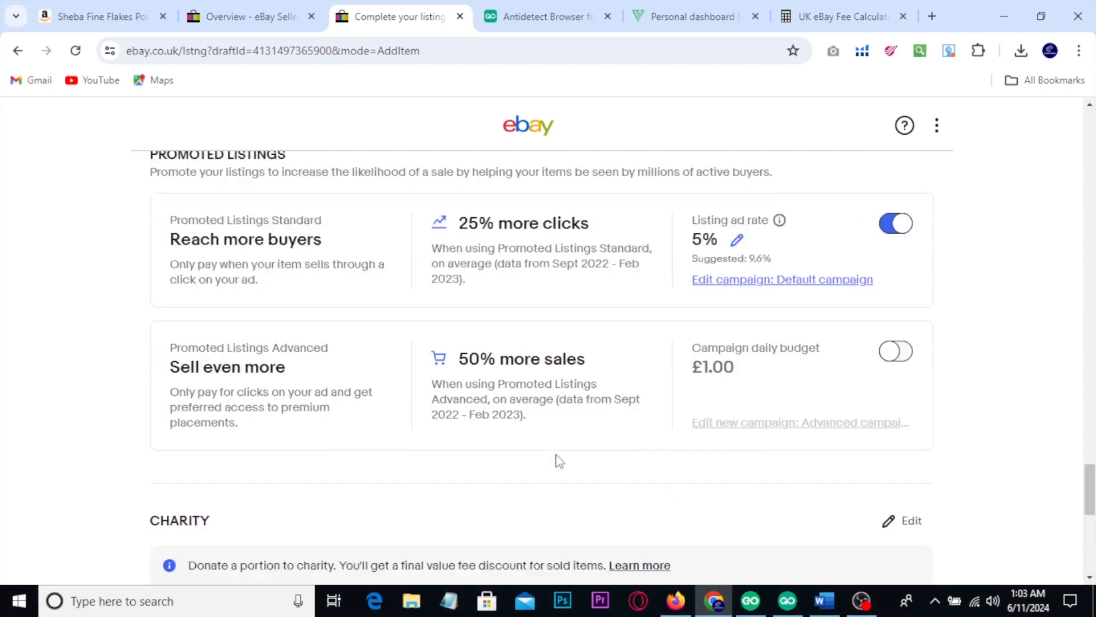
scroll(614, 466, up, 20)
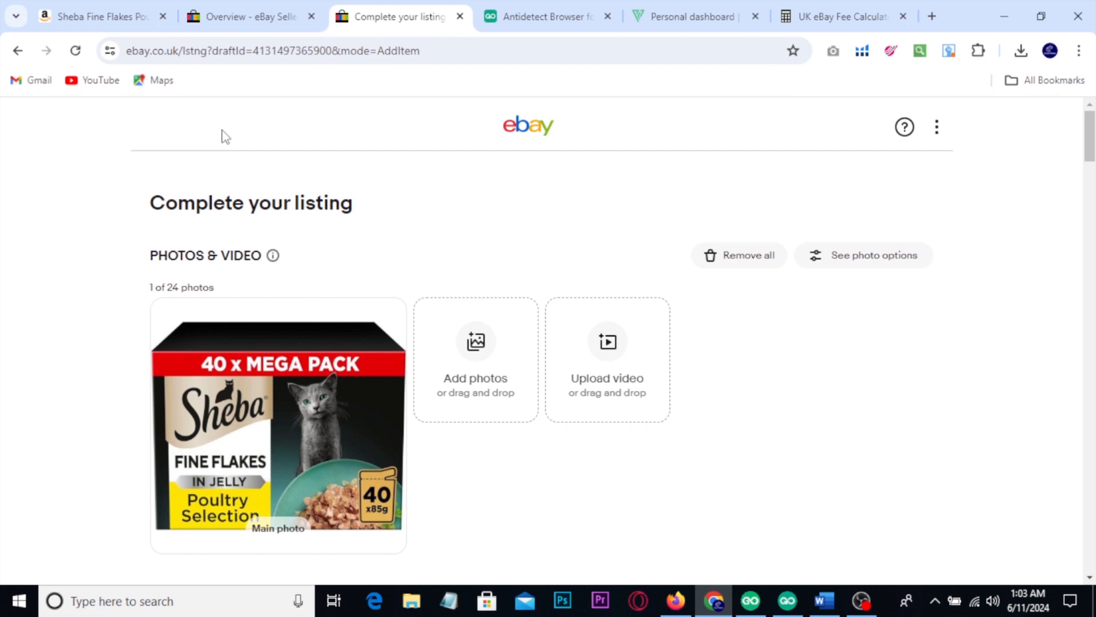
scroll(223, 136, down, 5)
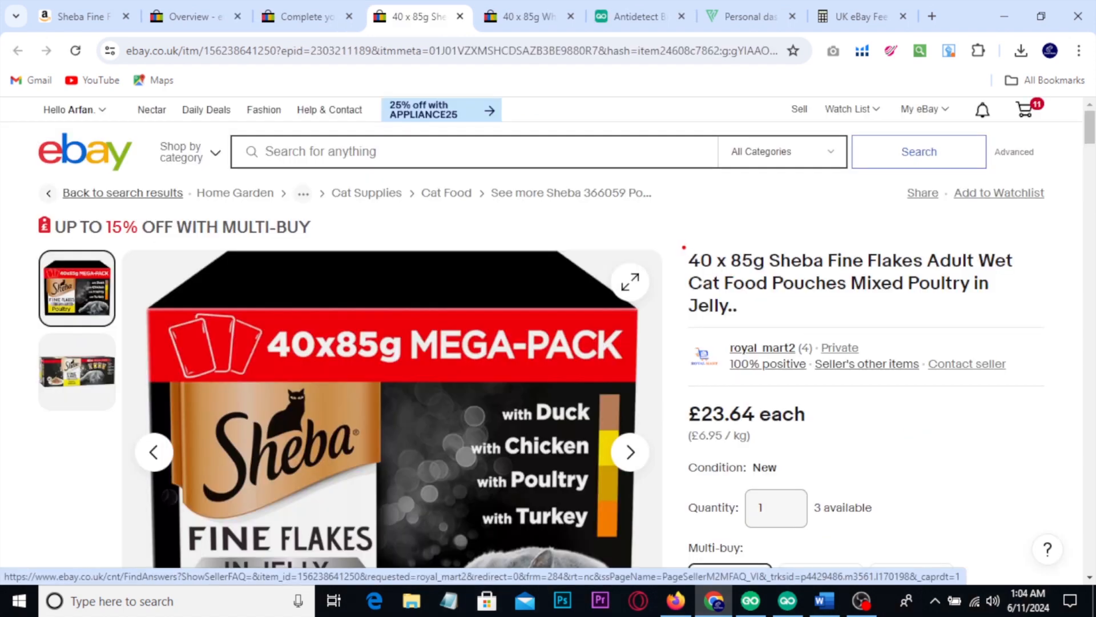
Step: Mark the competing Sheba listing's title, seller details and price with a red box and a tick
mouse_move(677, 239)
mouse_down()
mouse_move(840, 379)
mouse_move(937, 421)
mouse_move(928, 418)
mouse_up()
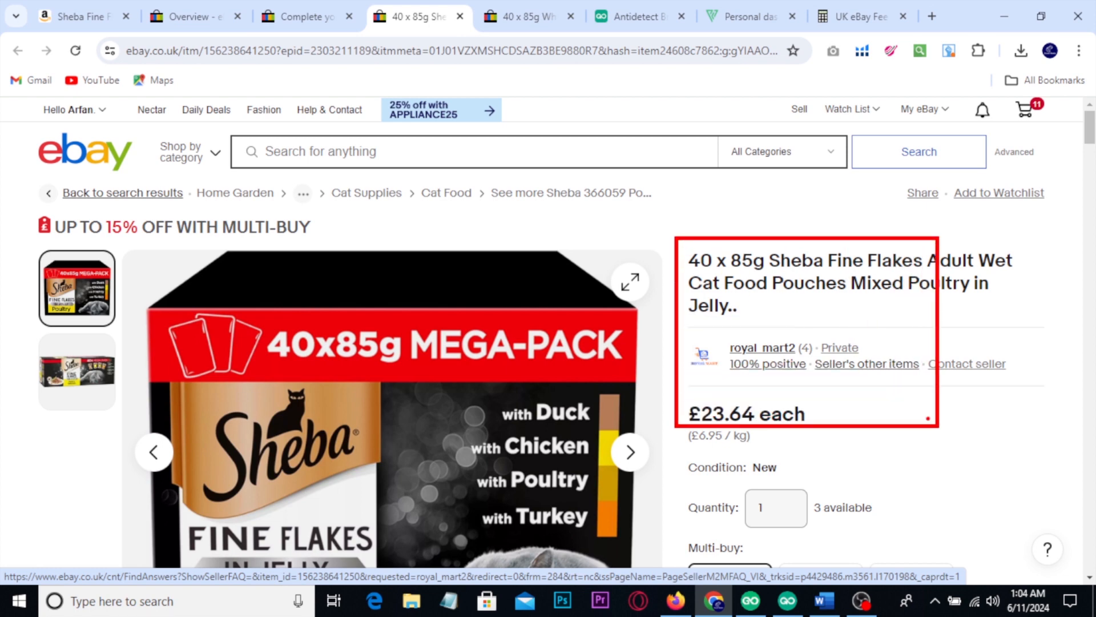
mouse_move(812, 326)
mouse_down()
mouse_move(867, 362)
mouse_move(903, 334)
mouse_up()
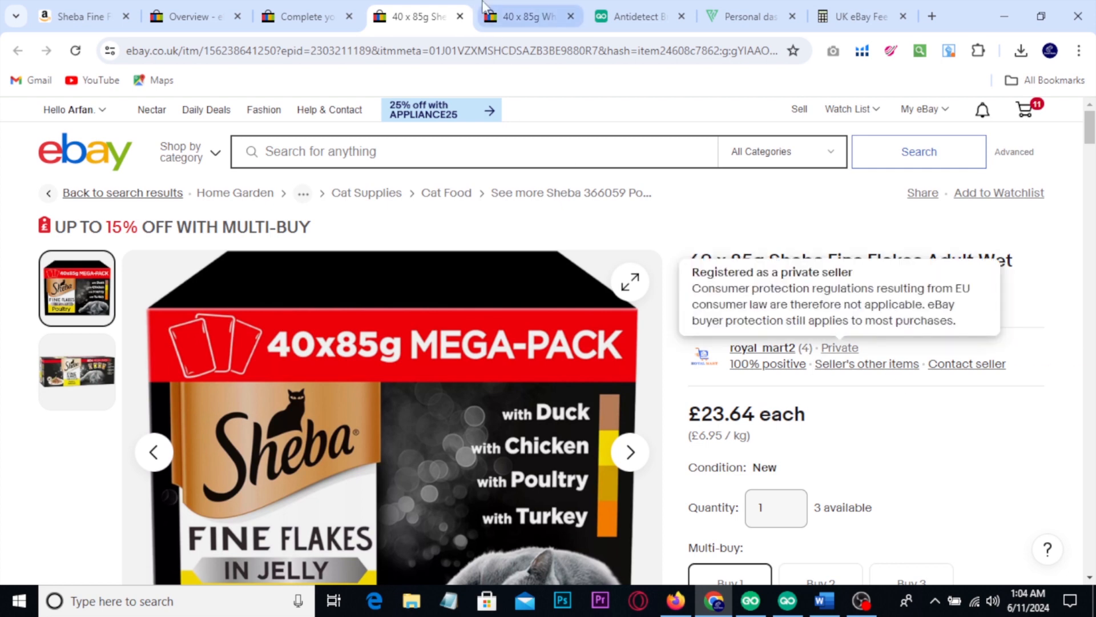
Step: Switch to the Whiskas 40 x 85g listing, tick its business seller details, and clear the marking
click(517, 16)
scroll(891, 274, down, 3)
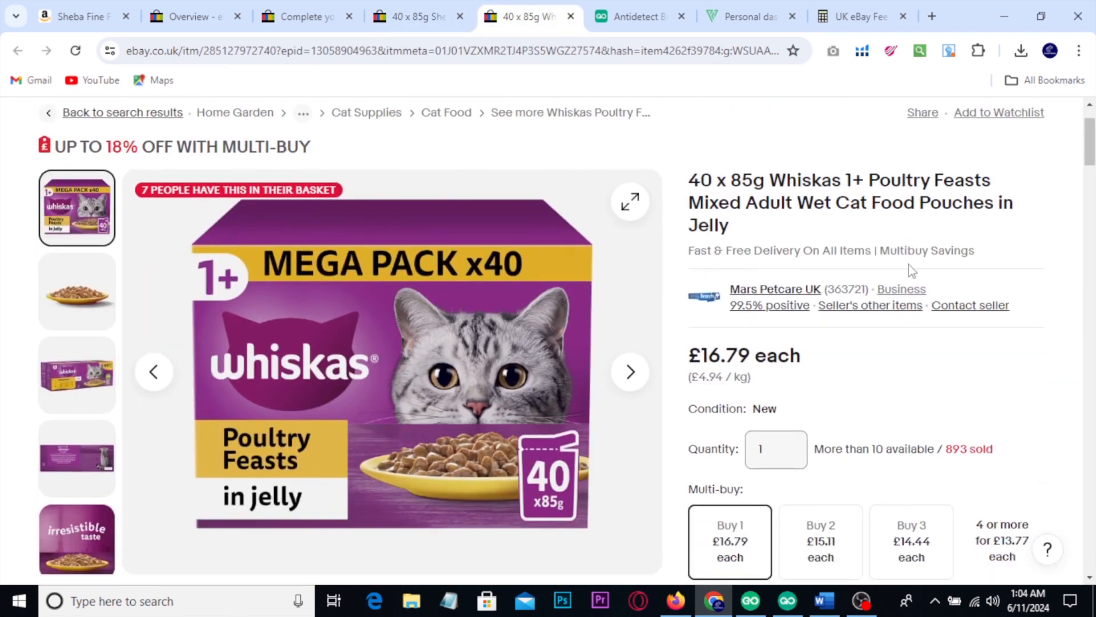
key(ctrl+2)
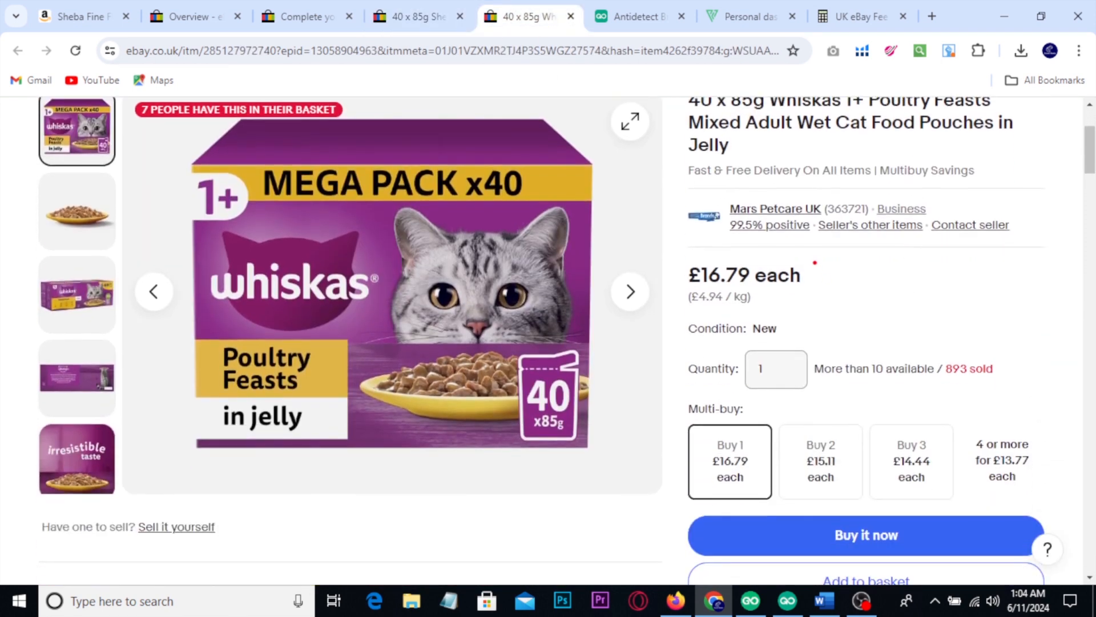
mouse_move(861, 192)
mouse_down()
mouse_move(935, 219)
mouse_move(974, 189)
mouse_up()
key(Escape)
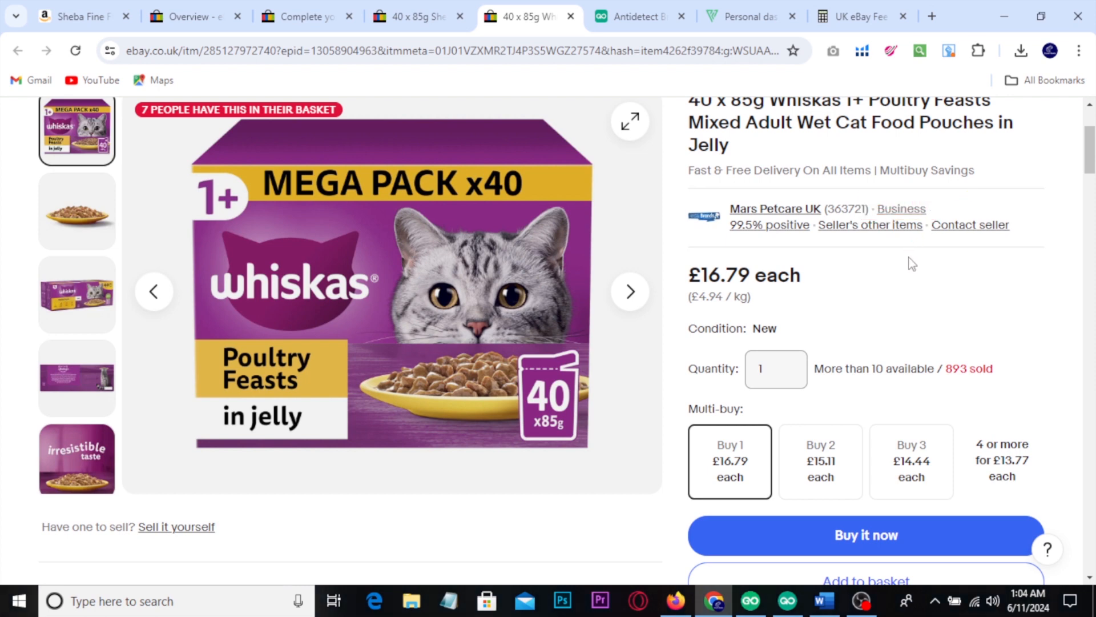
Step: Mark the Whiskas listing's price, quantity and multi-buy options with a red box and a tick, and clear the markings
key(ctrl+2)
drag(678, 246, 1042, 489)
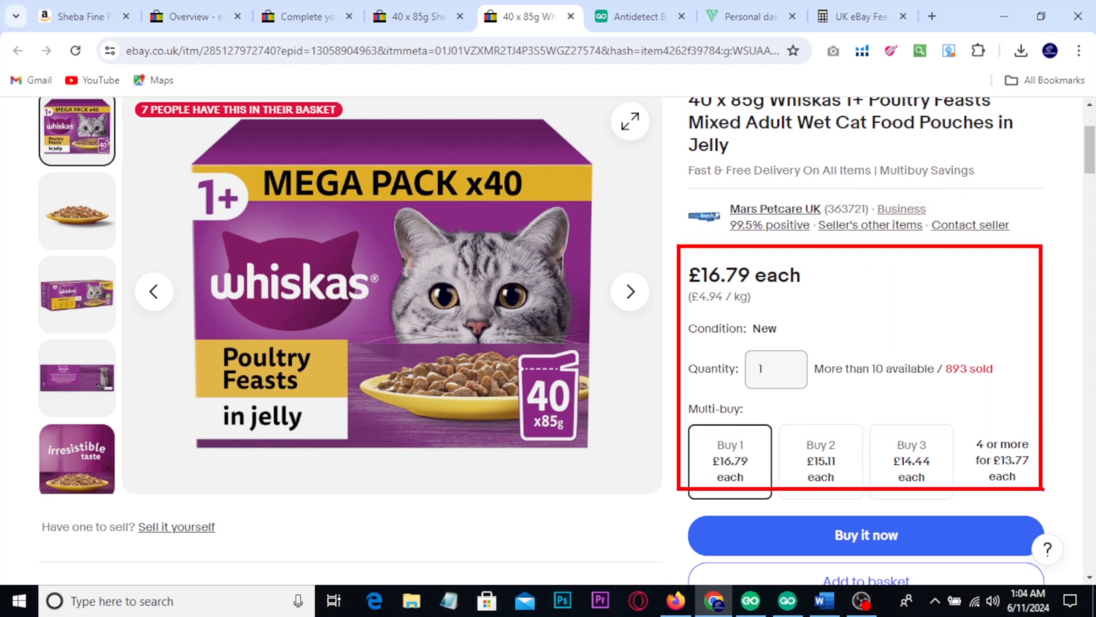
drag(983, 336, 1046, 262)
key(Escape)
scroll(881, 557, down, 3)
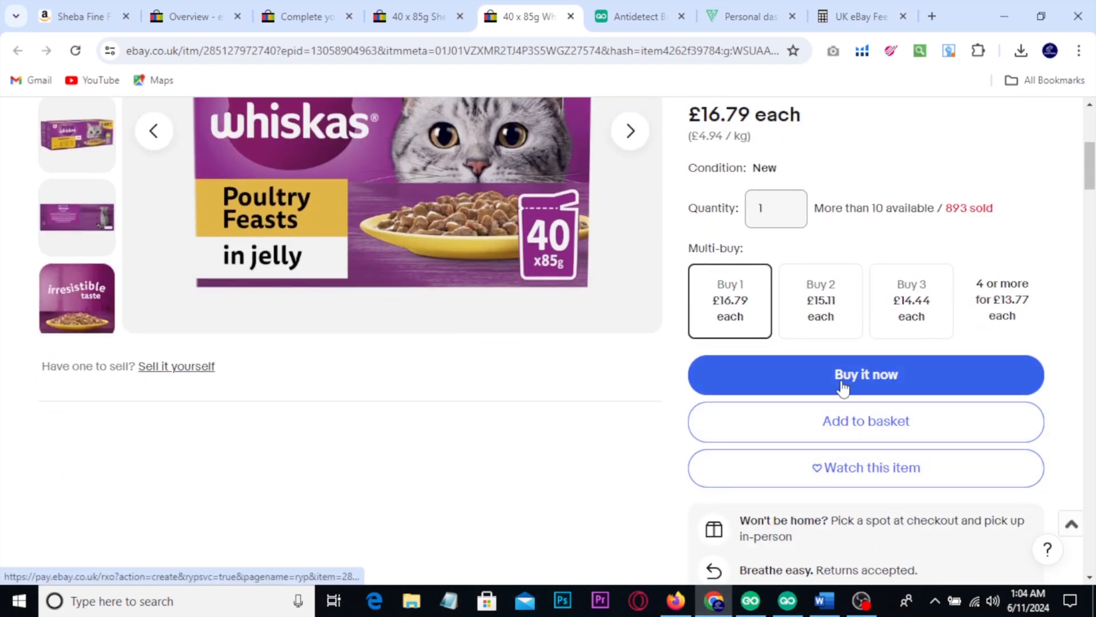
Step: Return to the competing Sheba listing and review its price and multi-buy options
click(396, 8)
scroll(809, 286, down, 6)
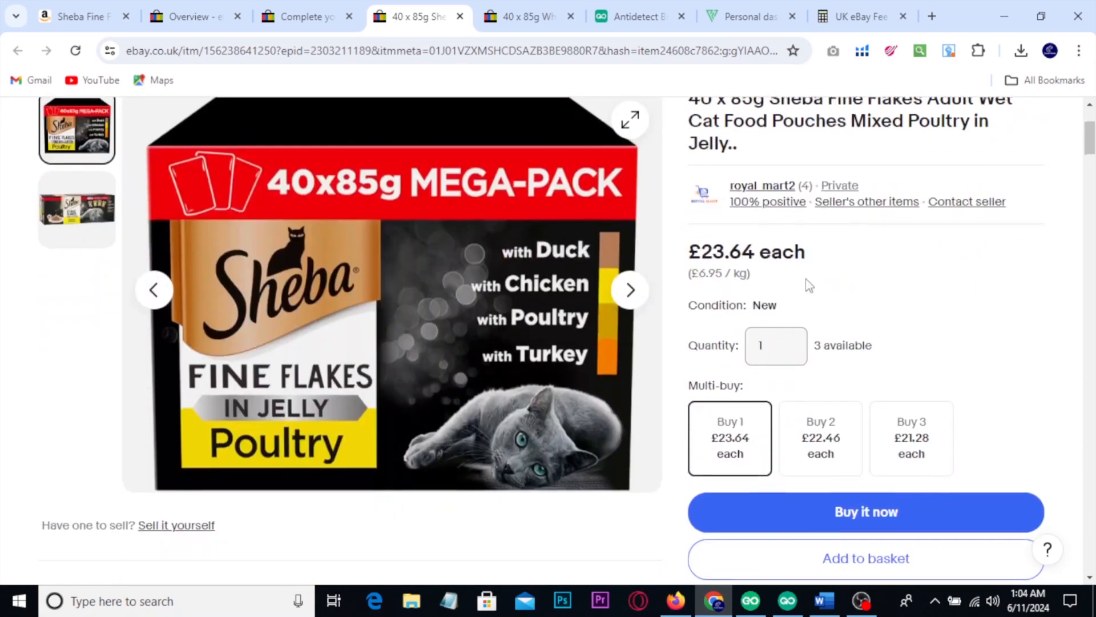
scroll(817, 310, up, 6)
Step: Switch to the Word topic list, tick the first three topics, circle How to create eBay Seller Account, and clear the markings
click(824, 600)
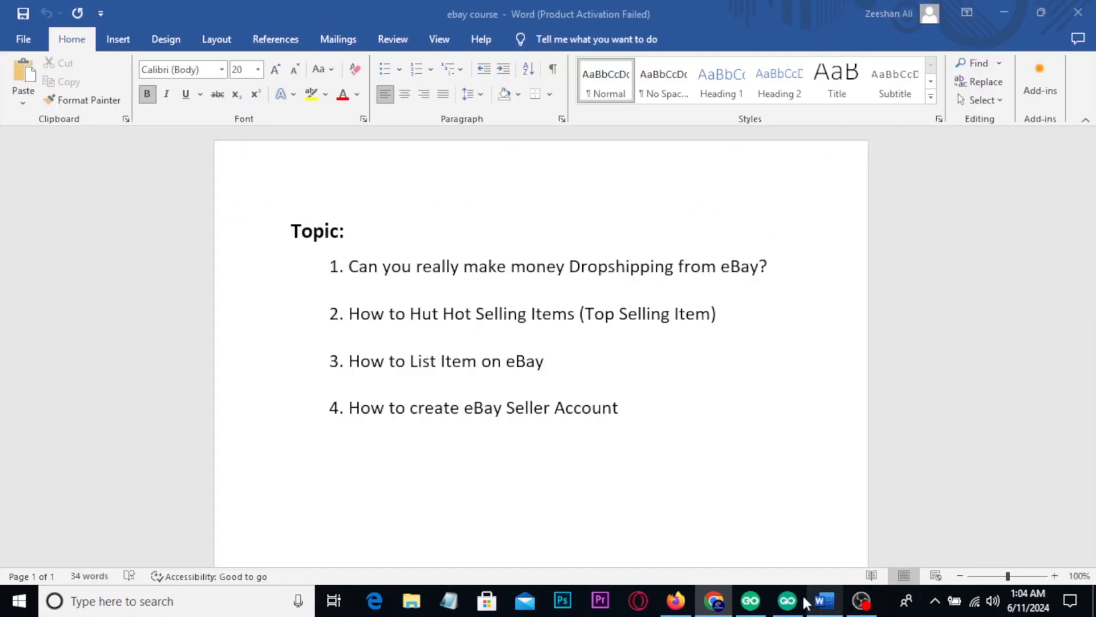
mouse_move(775, 257)
mouse_down()
mouse_move(788, 273)
mouse_move(812, 252)
mouse_up()
mouse_move(731, 309)
mouse_down()
mouse_move(736, 320)
mouse_move(771, 295)
mouse_up()
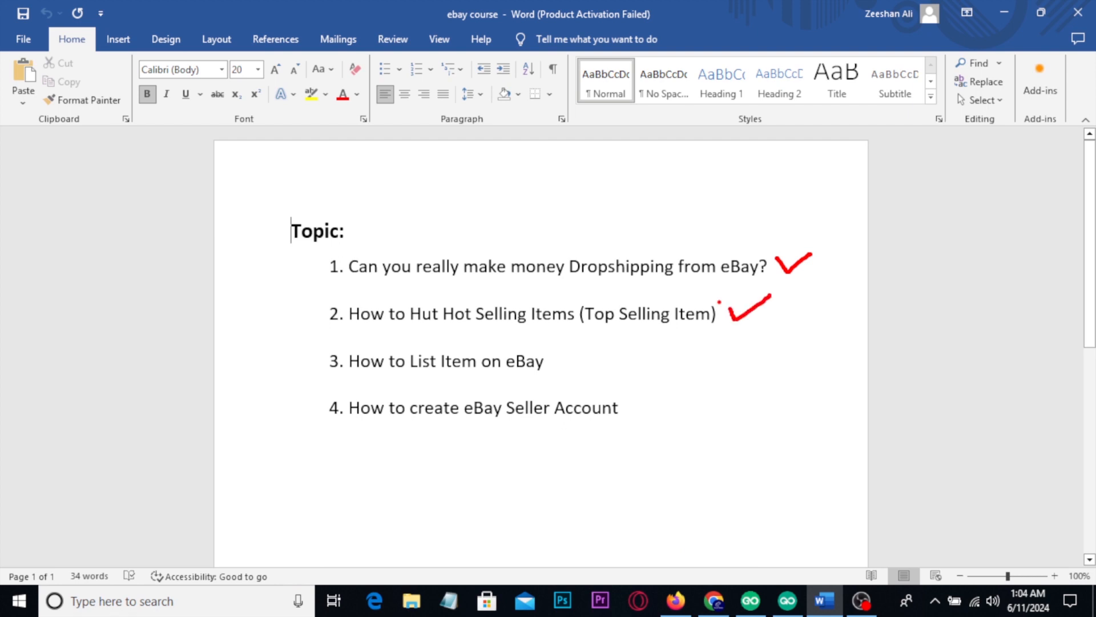
mouse_move(547, 356)
mouse_down()
mouse_move(554, 367)
mouse_move(603, 332)
mouse_up()
mouse_move(337, 393)
mouse_down()
mouse_move(545, 376)
mouse_move(652, 406)
mouse_up()
mouse_move(402, 467)
mouse_down()
mouse_move(325, 413)
mouse_move(330, 398)
mouse_up()
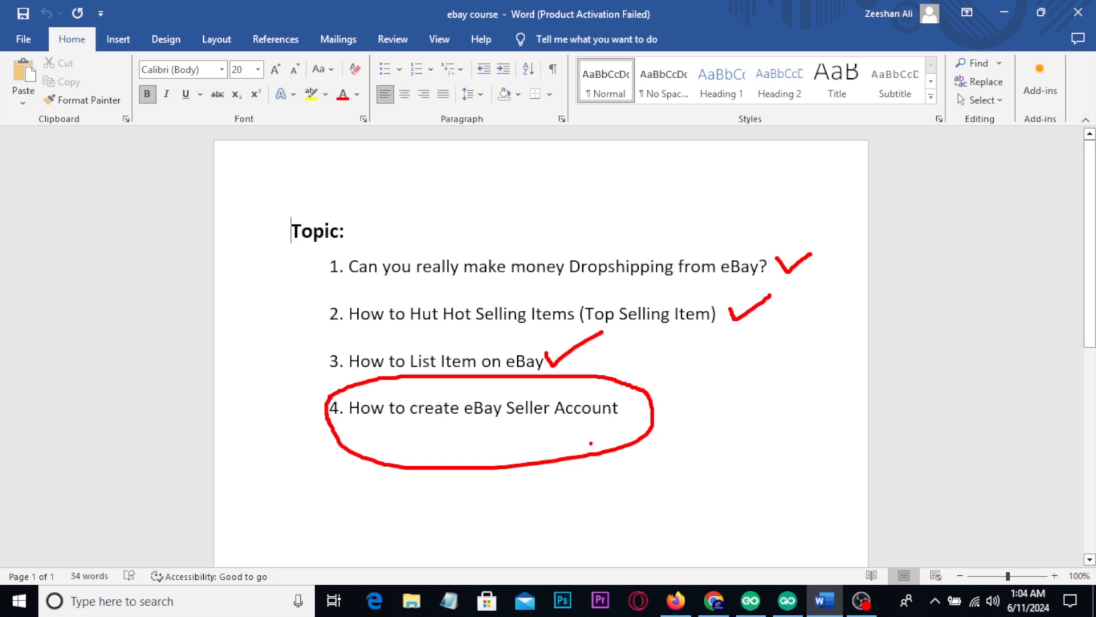
key(Escape)
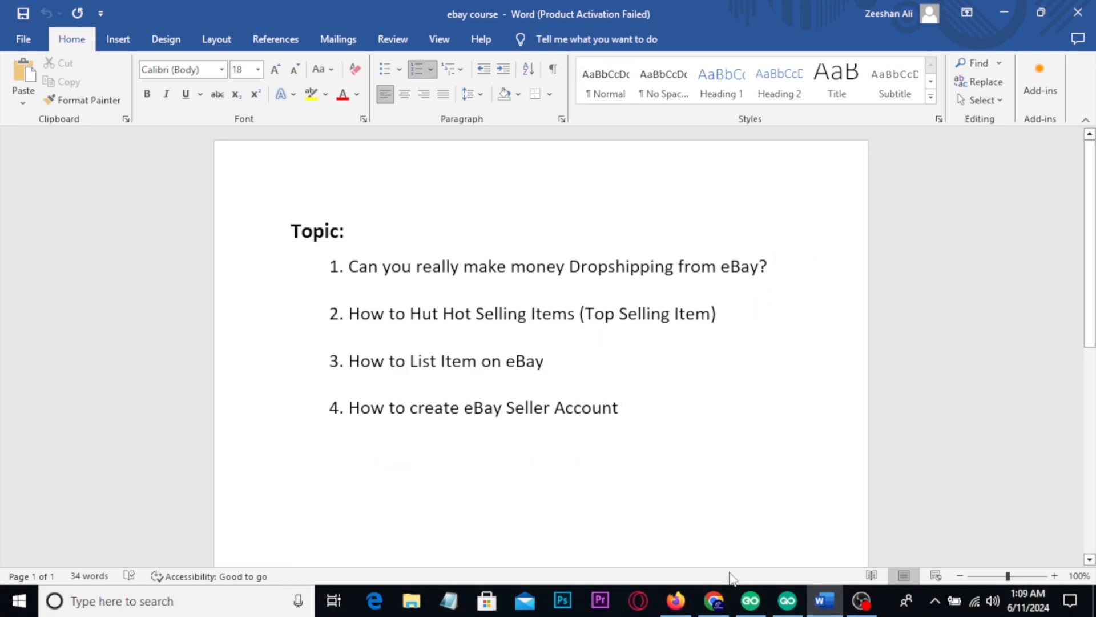
Step: Switch to GoLogin, mark the browser profile list with a red box and a tick, and clear the markings
click(745, 598)
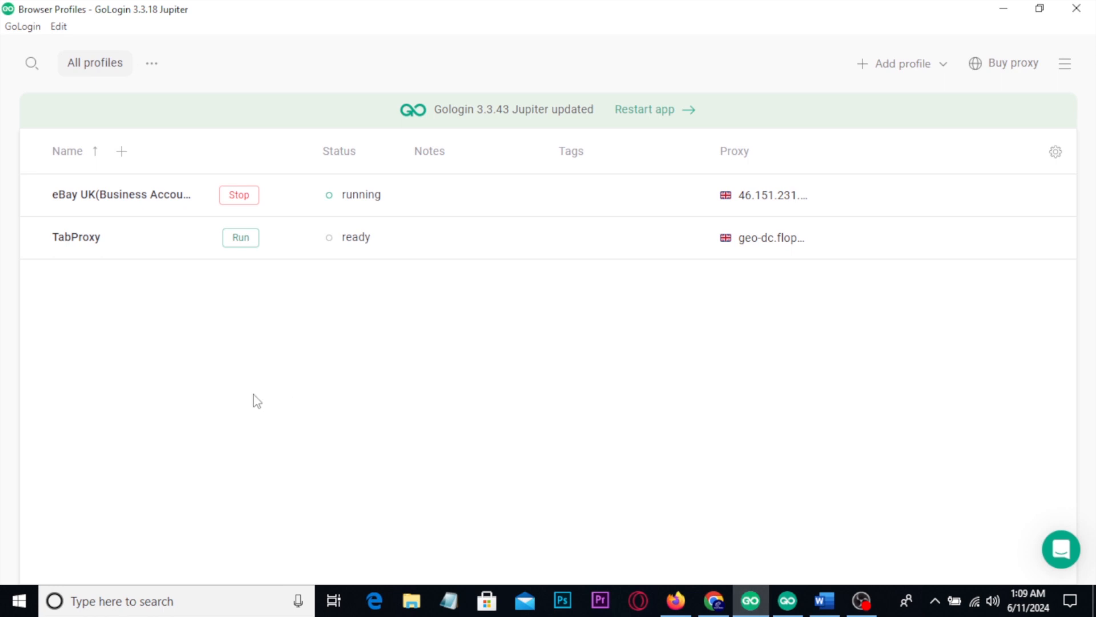
mouse_move(27, 109)
mouse_down()
mouse_move(281, 215)
mouse_move(693, 293)
mouse_move(851, 309)
mouse_up()
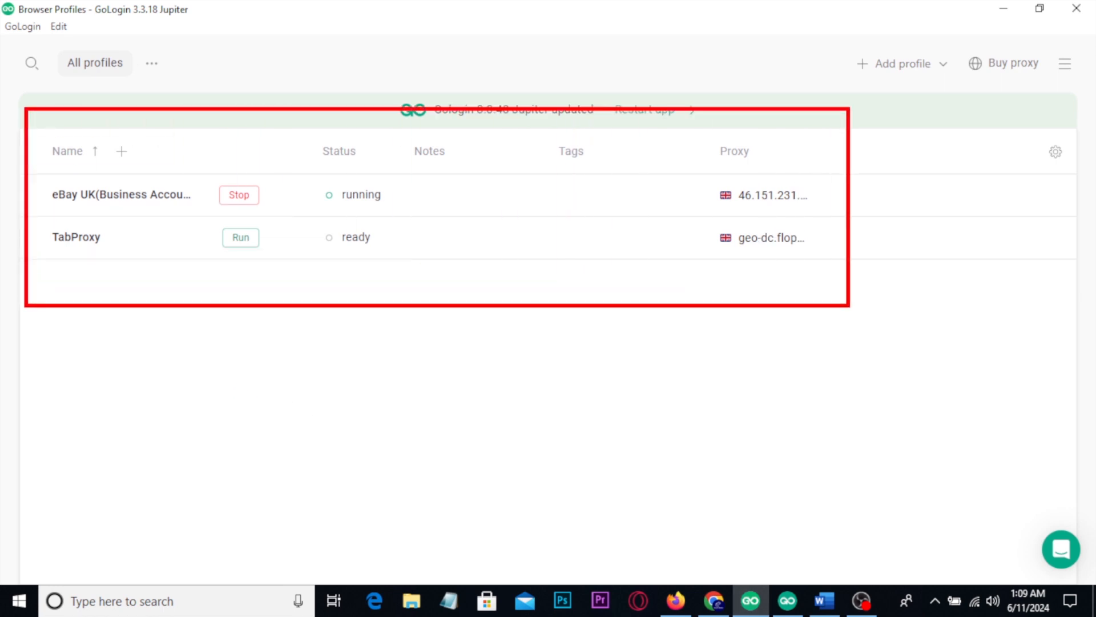
drag(284, 190, 337, 175)
key(Escape)
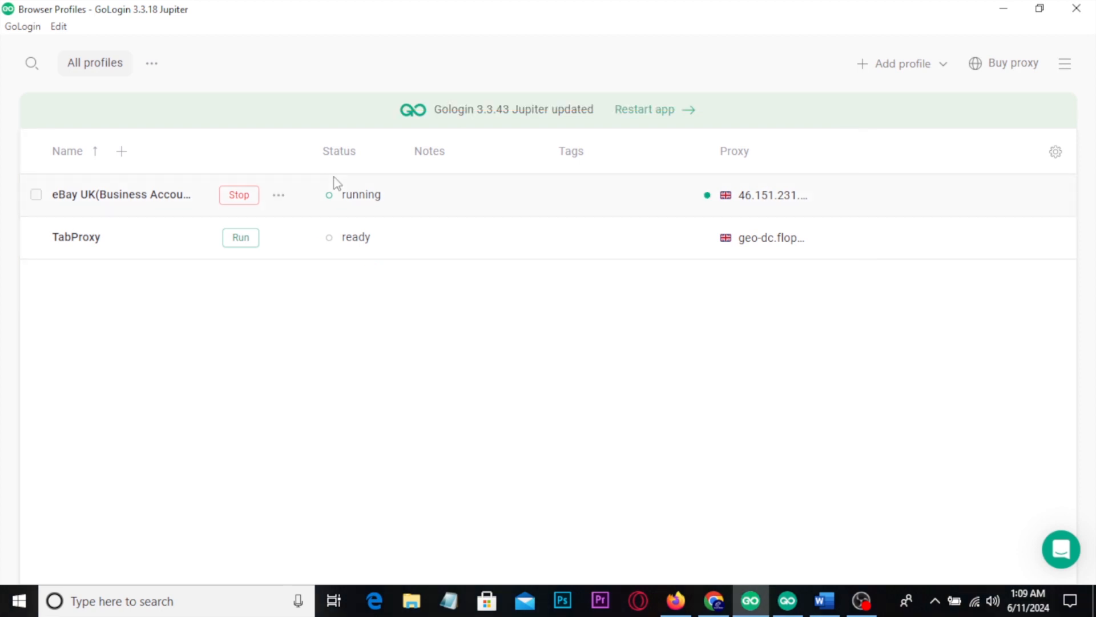
click(788, 600)
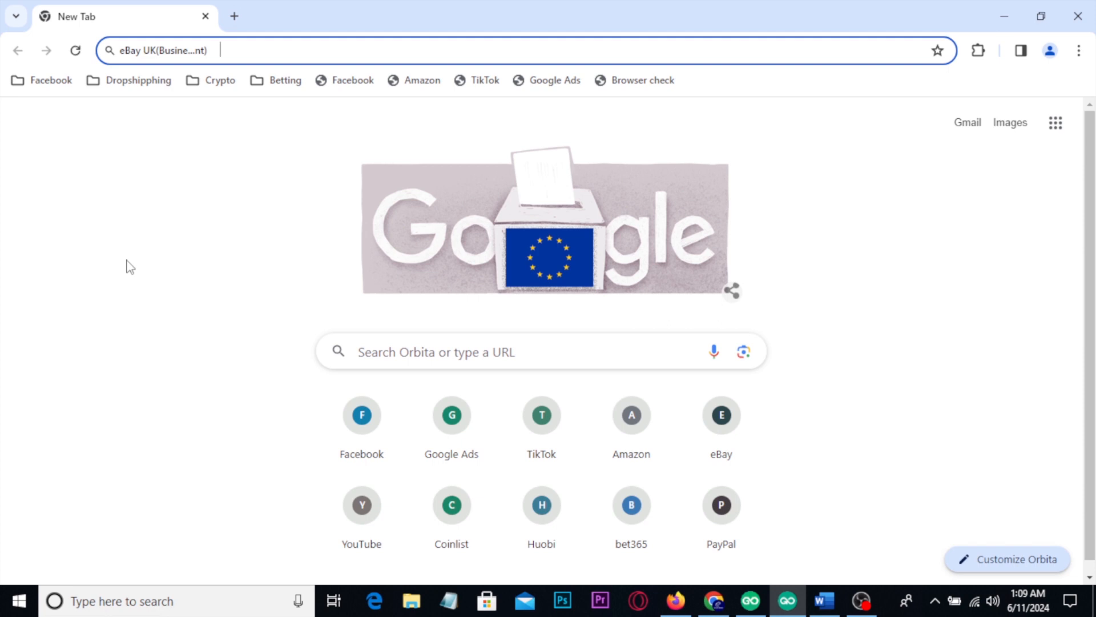
text(https://ebay.co.uk/)
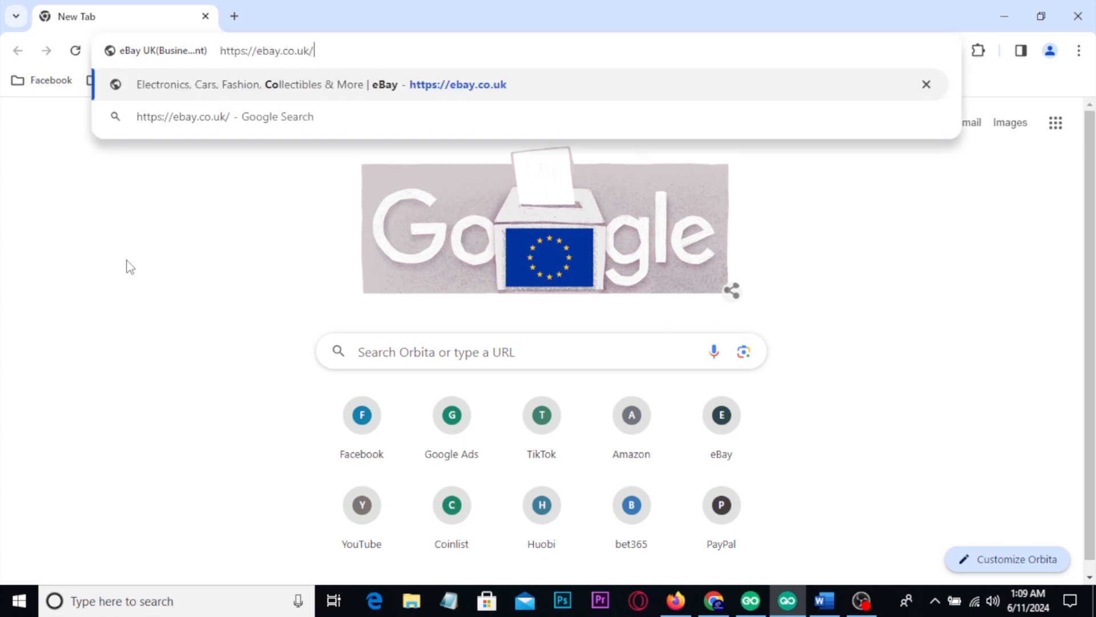
key(Return)
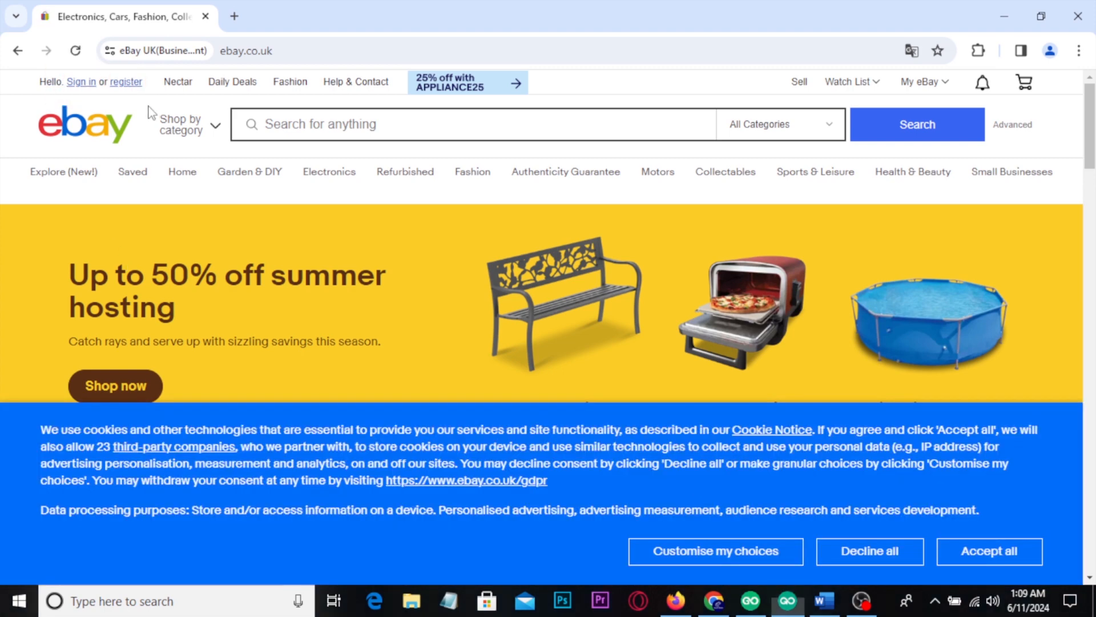
click(128, 83)
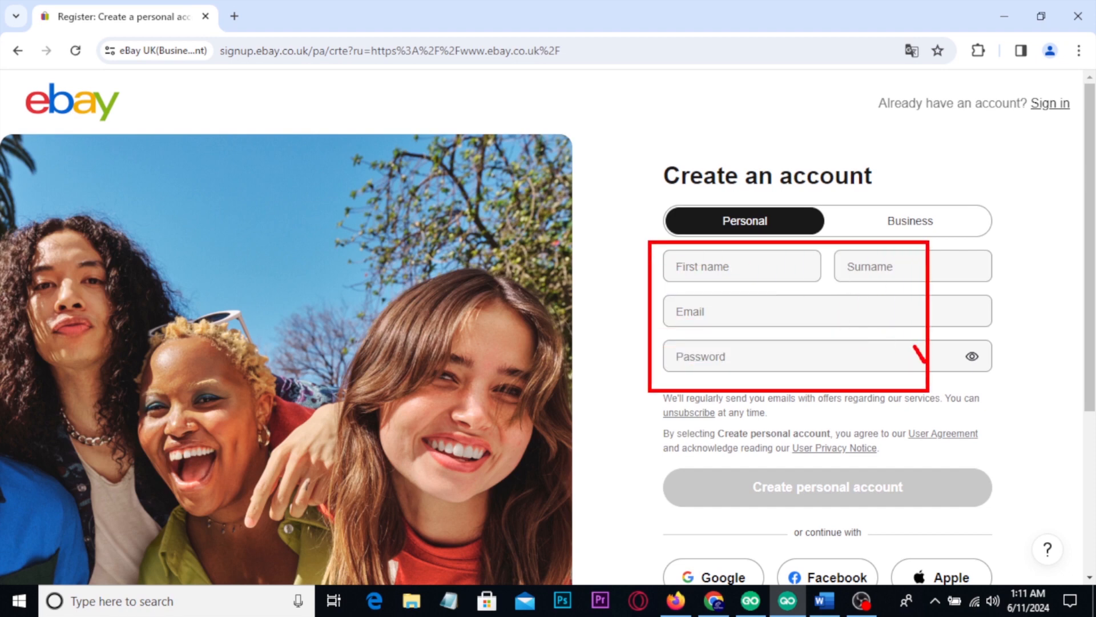
Step: Show the Business registration form, mark its name, email, password and country fields with red boxes, and return the form to Personal
click(901, 237)
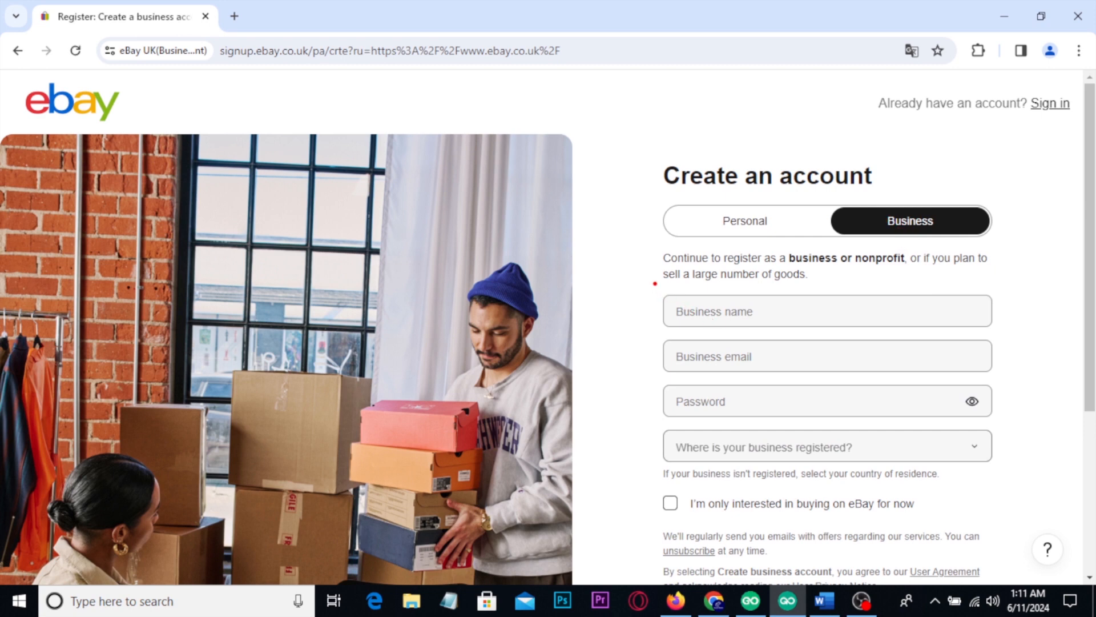
drag(654, 282, 758, 324)
drag(653, 337, 745, 364)
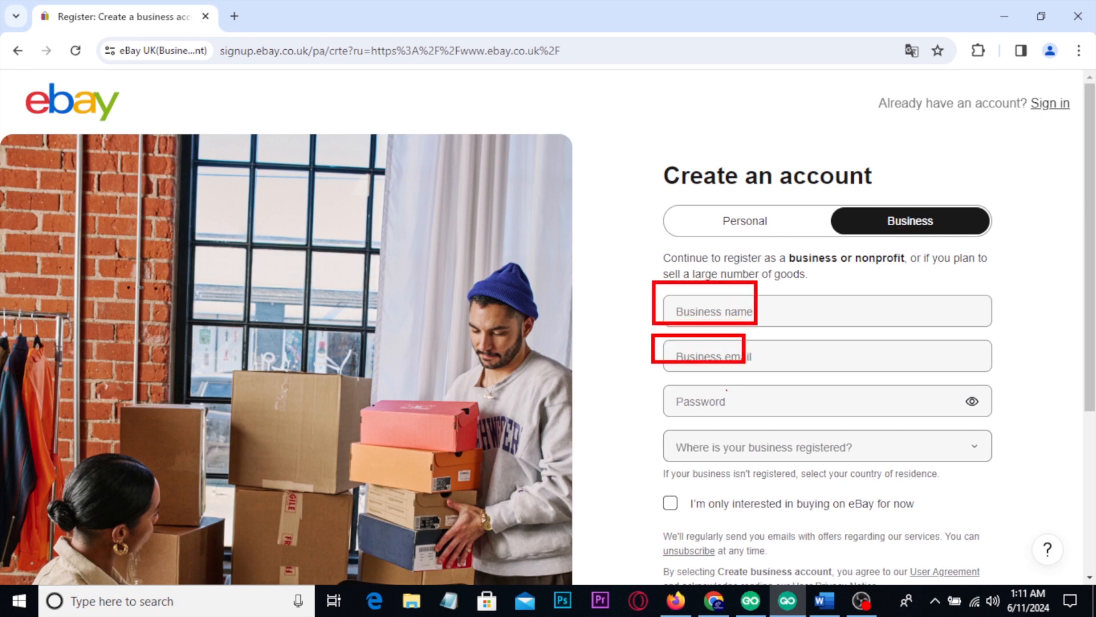
drag(651, 379, 767, 470)
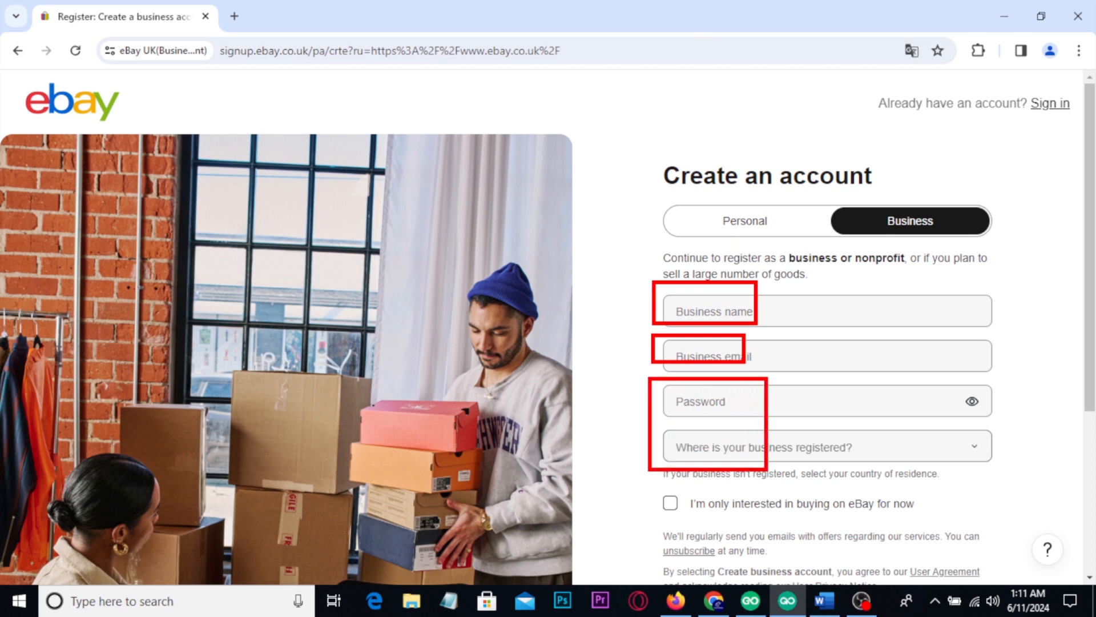
mouse_move(921, 209)
mouse_down()
mouse_move(902, 166)
mouse_move(818, 131)
mouse_up()
drag(841, 117, 822, 153)
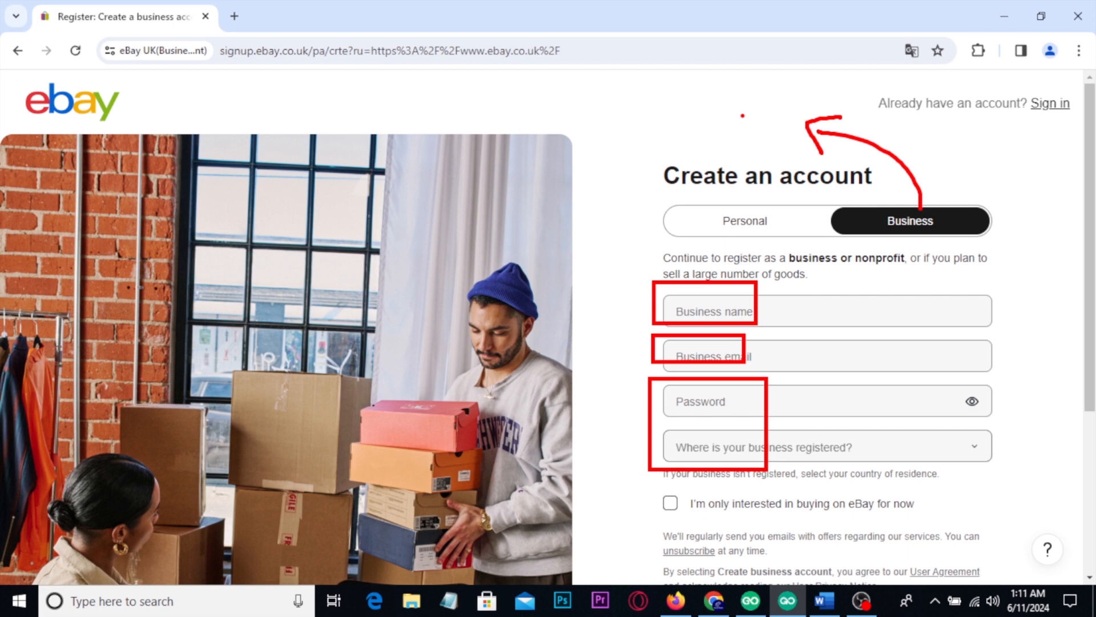
click(752, 227)
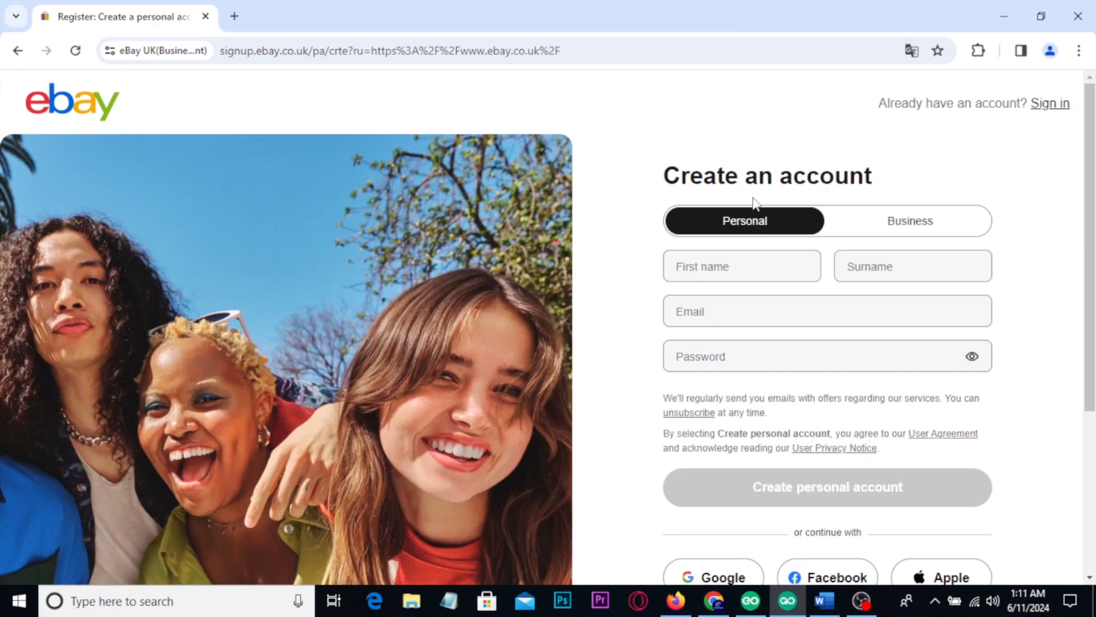
Step: Switch to Firefox and examine the YouTube video on creating a verified eBay seller account, including its length and description
click(675, 599)
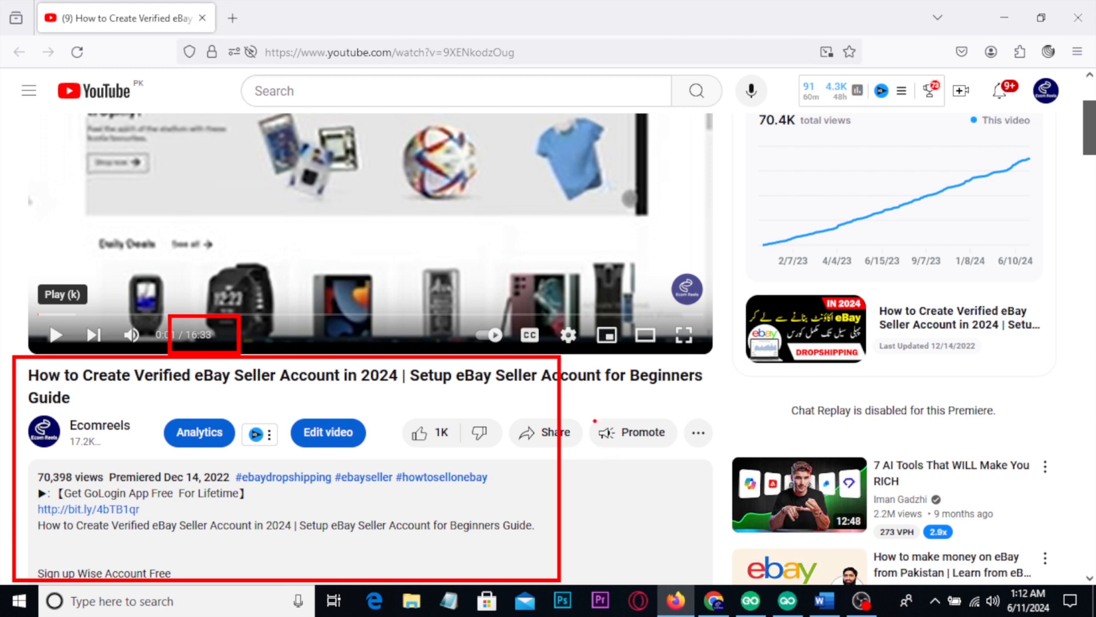
scroll(588, 421, down, 3)
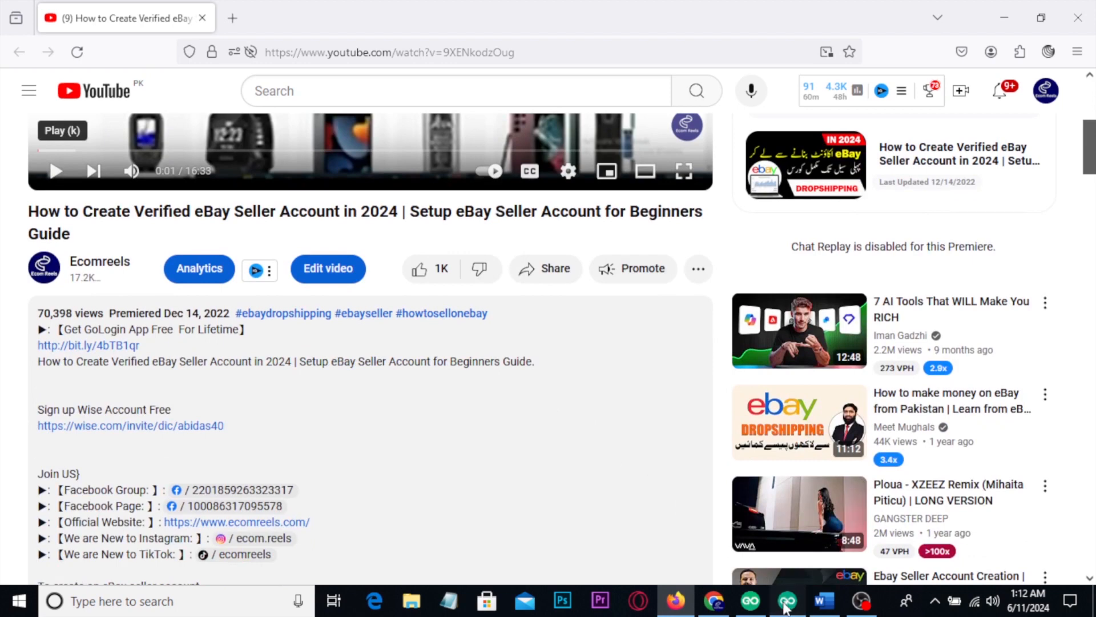
Step: Return to the eBay registration page and mark the Personal account form with a red box
key(alt+Tab)
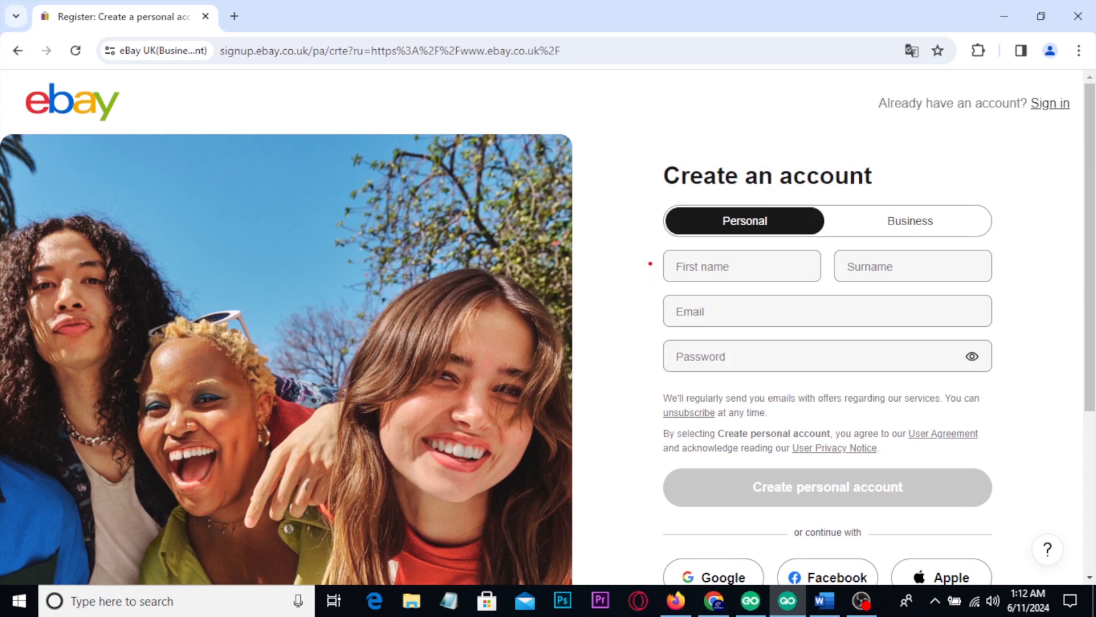
mouse_move(624, 141)
mouse_down()
mouse_move(828, 336)
mouse_move(1001, 410)
mouse_up()
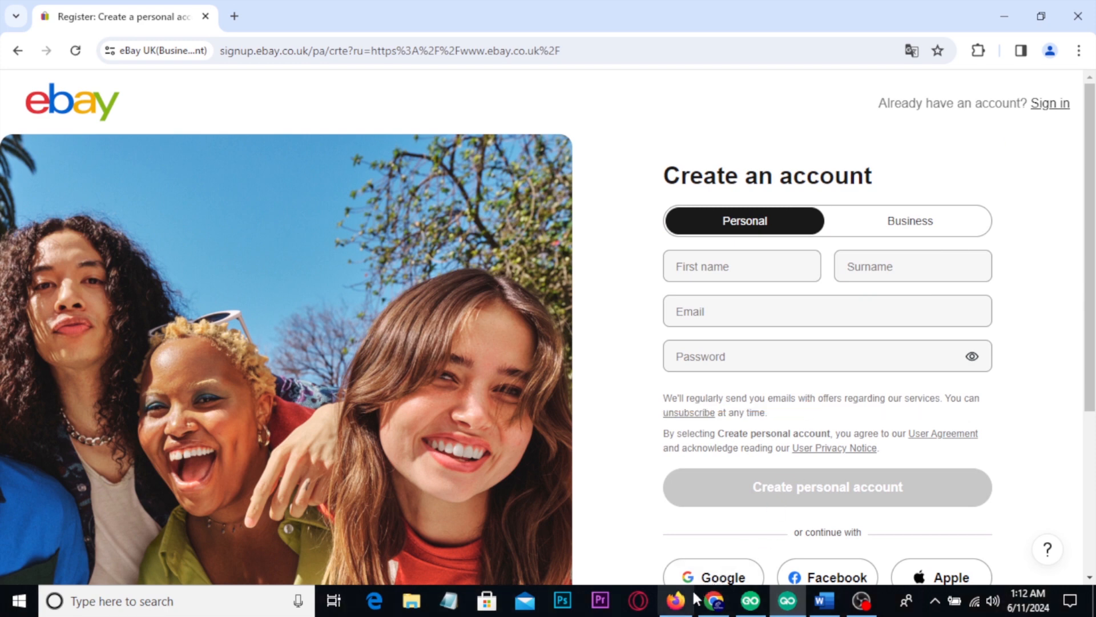
Step: Return to the YouTube video in Firefox, mark its description links and the Ecomreels channel in red, and clear the markings
click(676, 600)
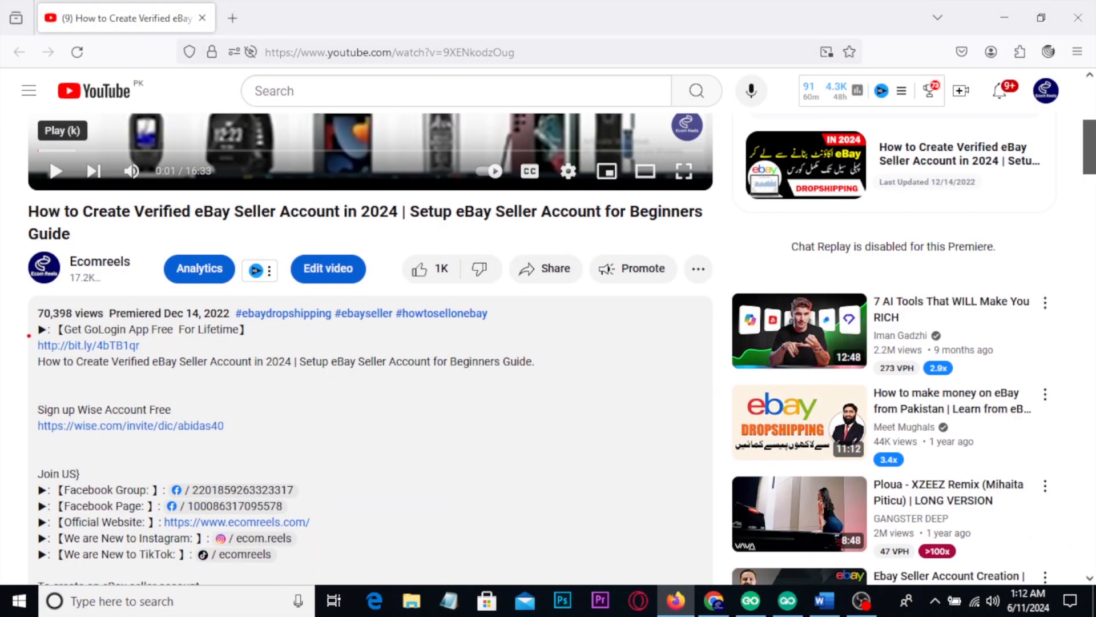
drag(19, 289, 354, 553)
drag(10, 234, 167, 324)
mouse_move(146, 252)
mouse_down()
mouse_move(161, 268)
mouse_move(221, 226)
mouse_up()
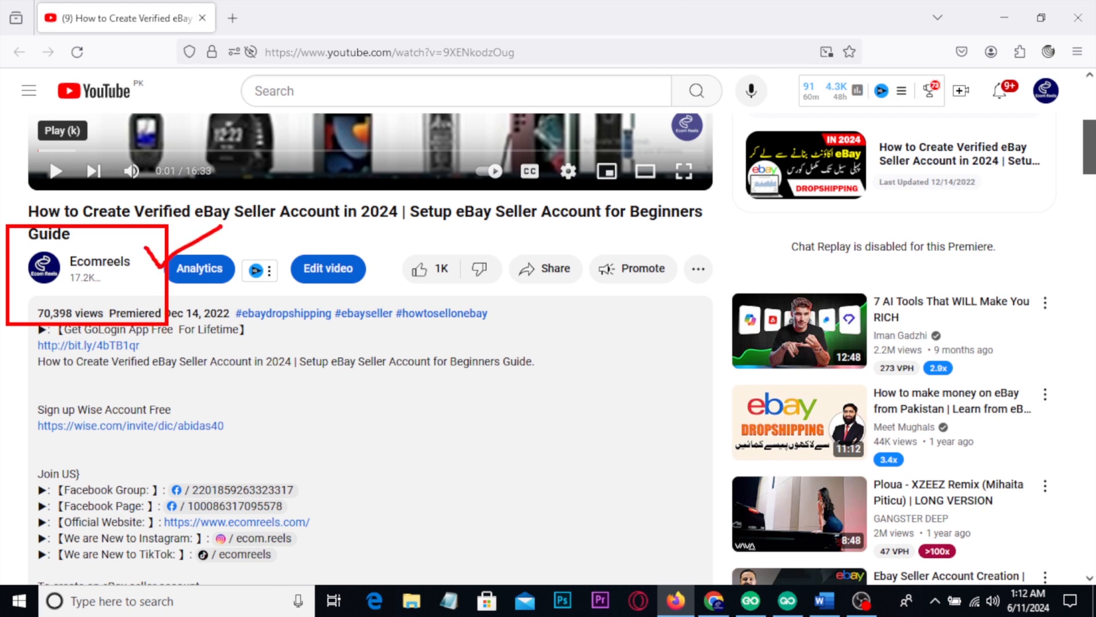
key(Escape)
scroll(580, 416, up, 5)
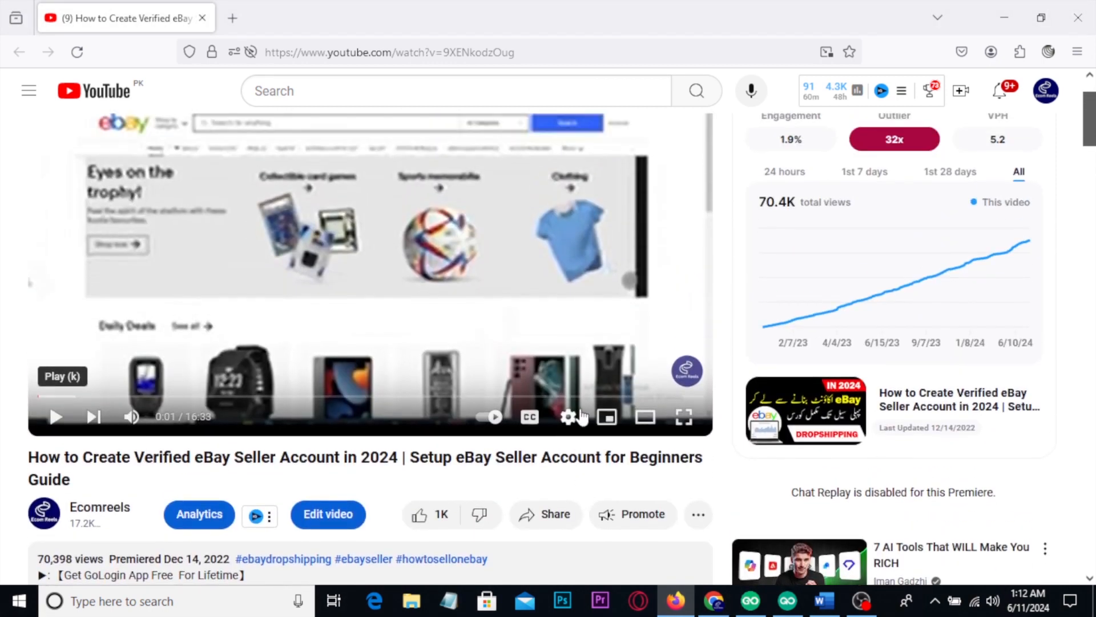